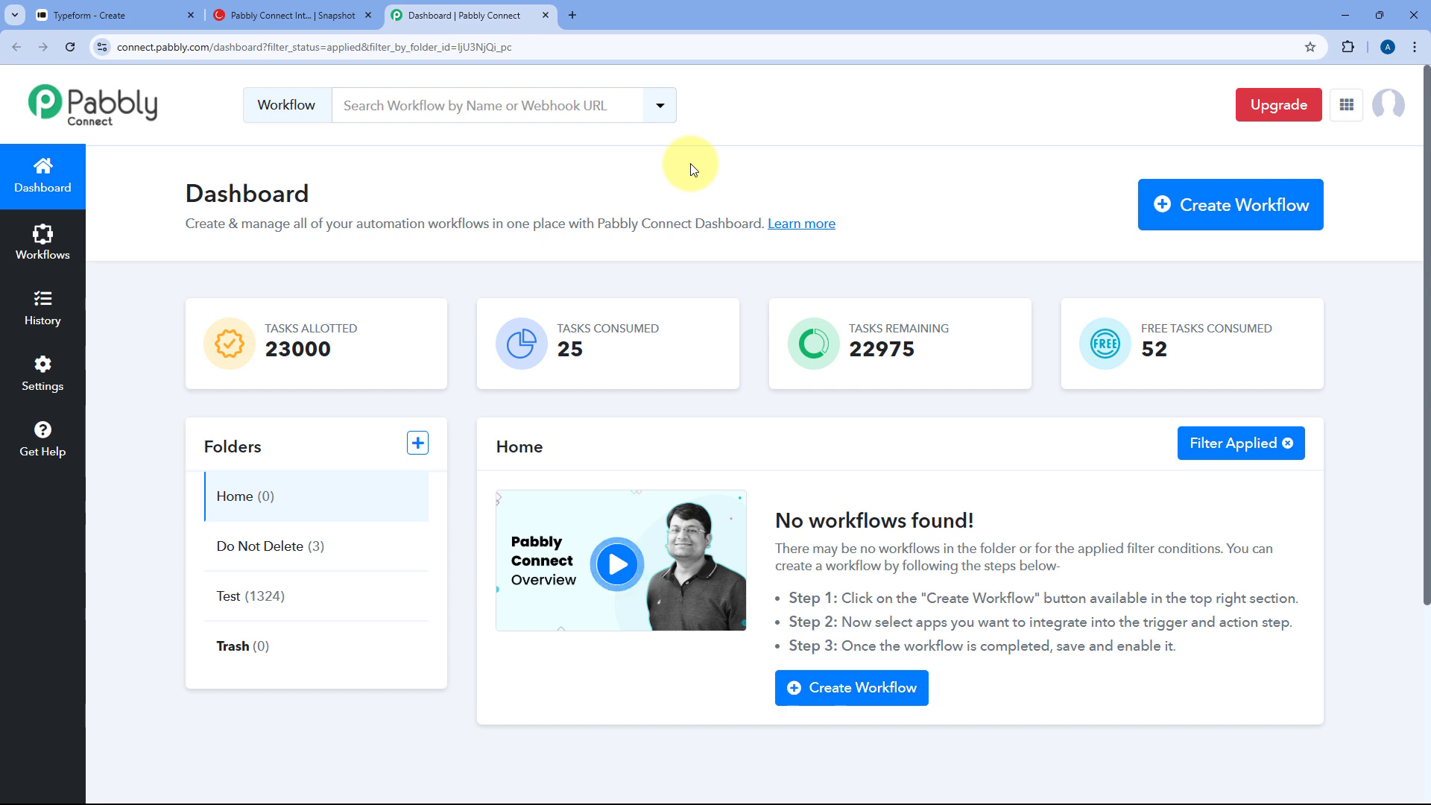
- Create a new workflow named 'Typeform to CleverTap' in the Home folder
left_click(1207, 204)
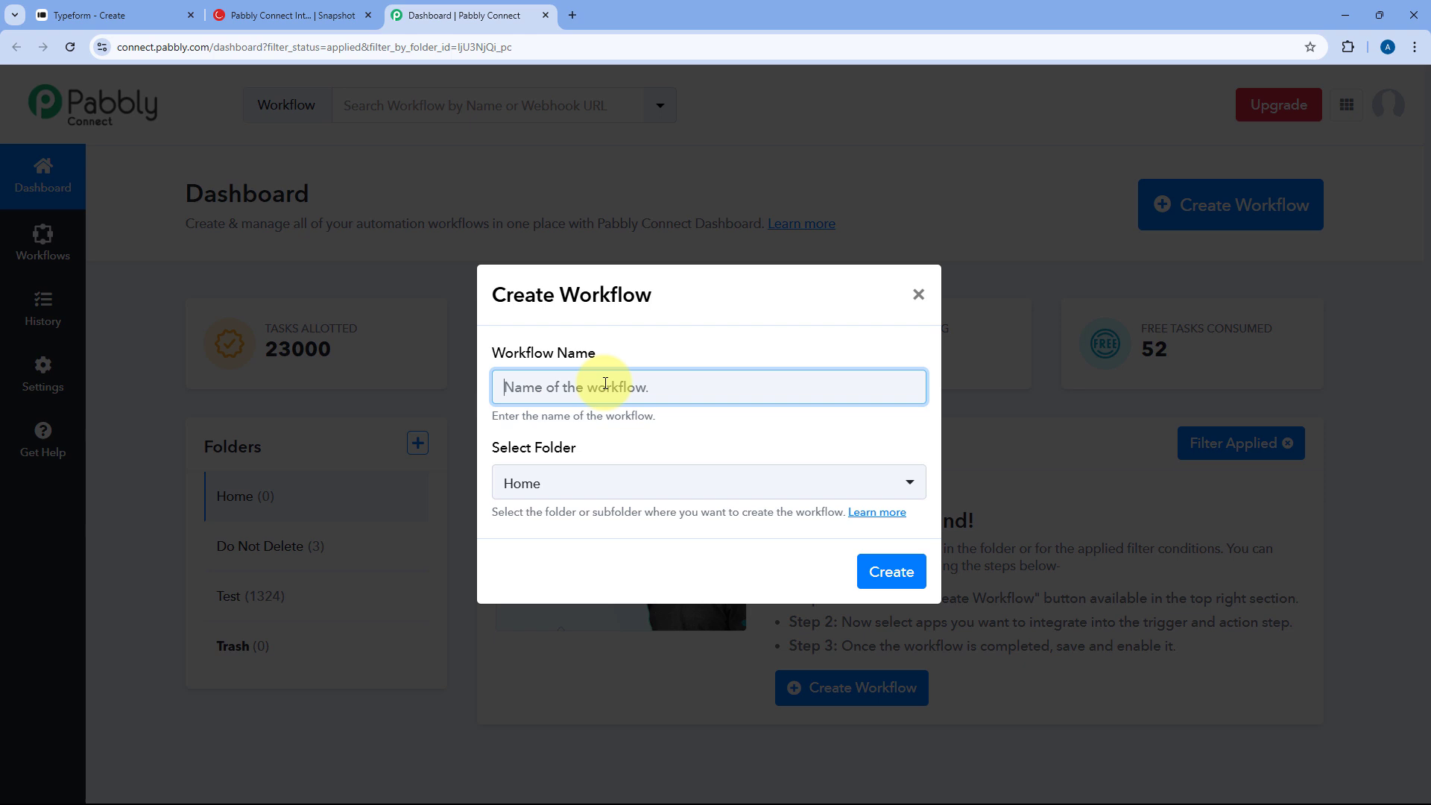
type("Typeform")
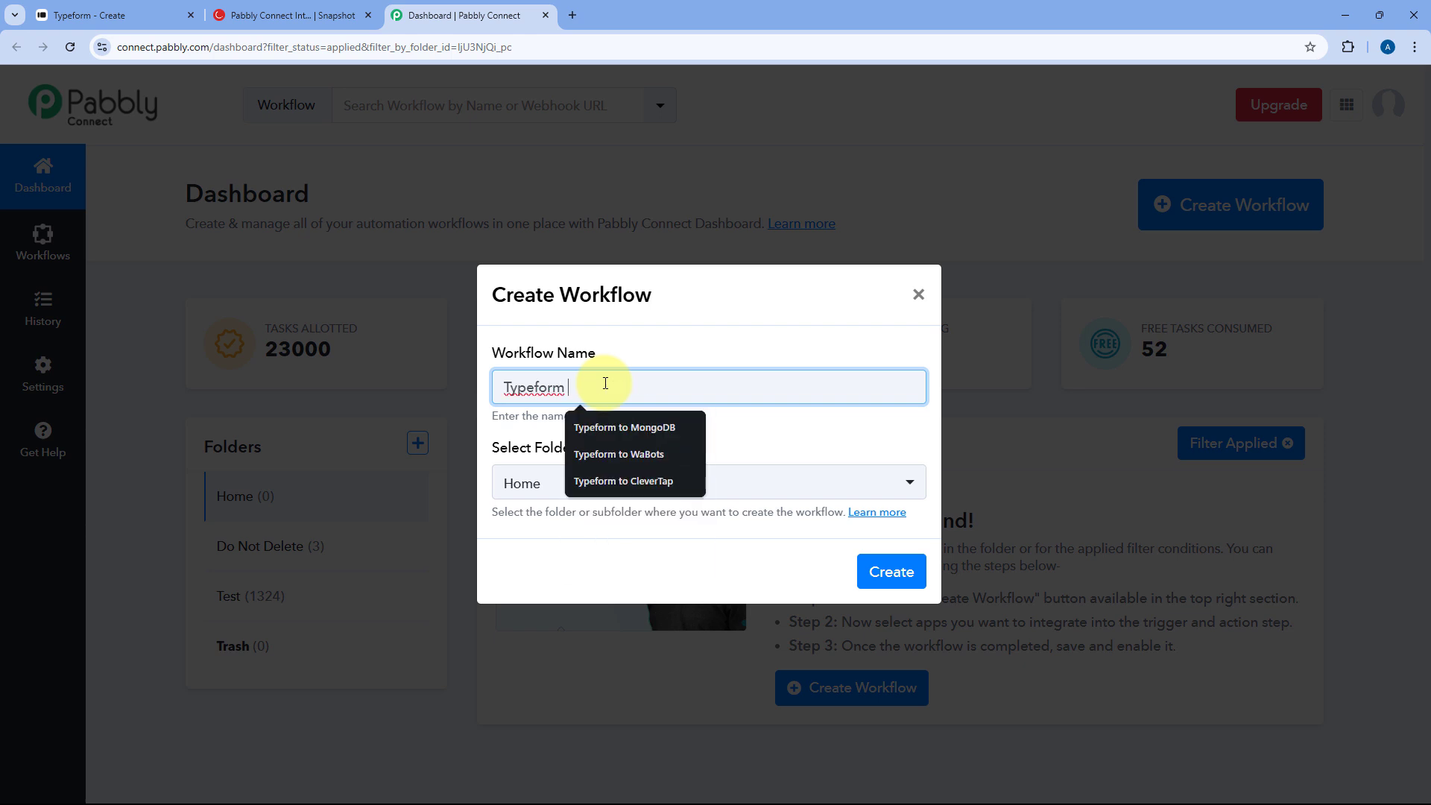
type(" to Clev")
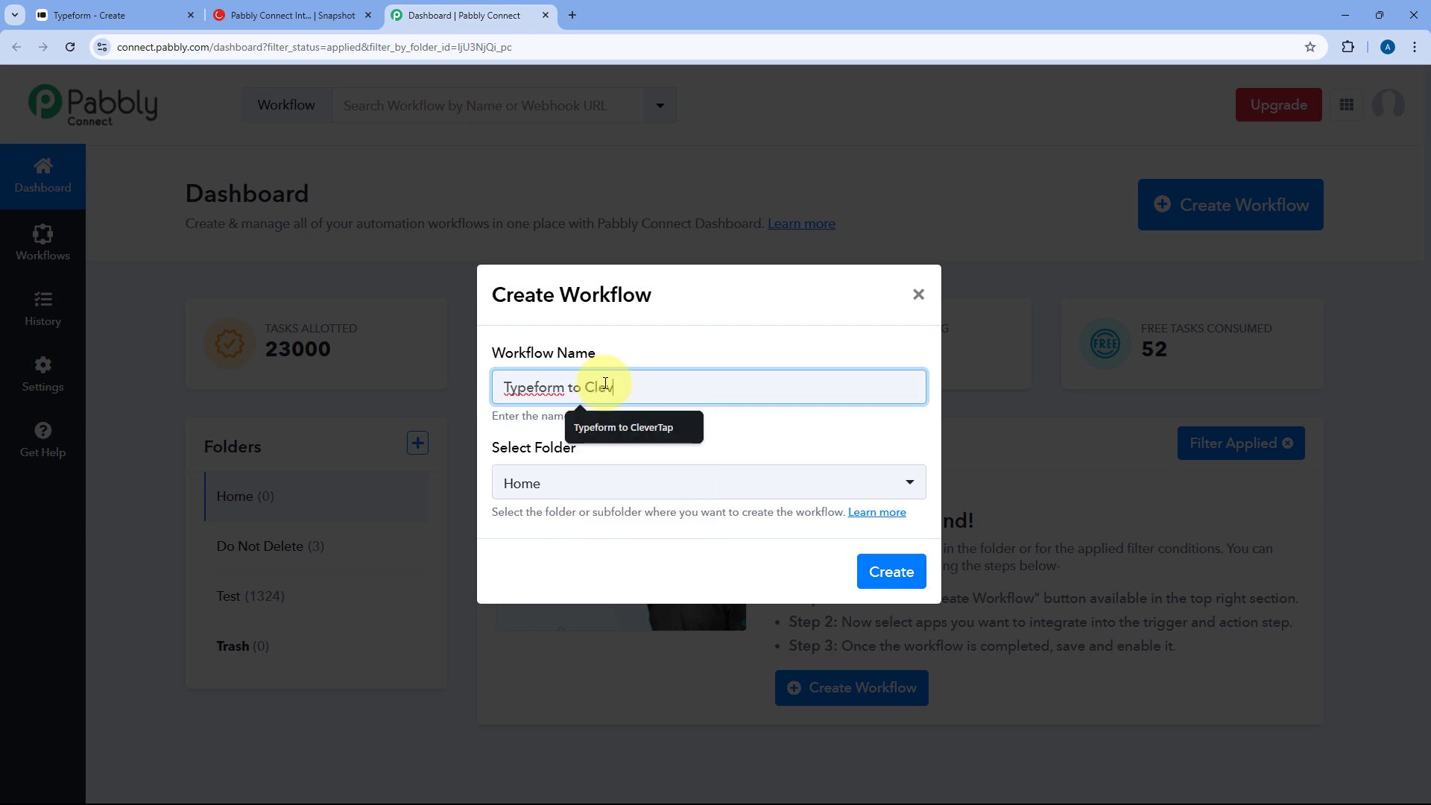
type("erTap")
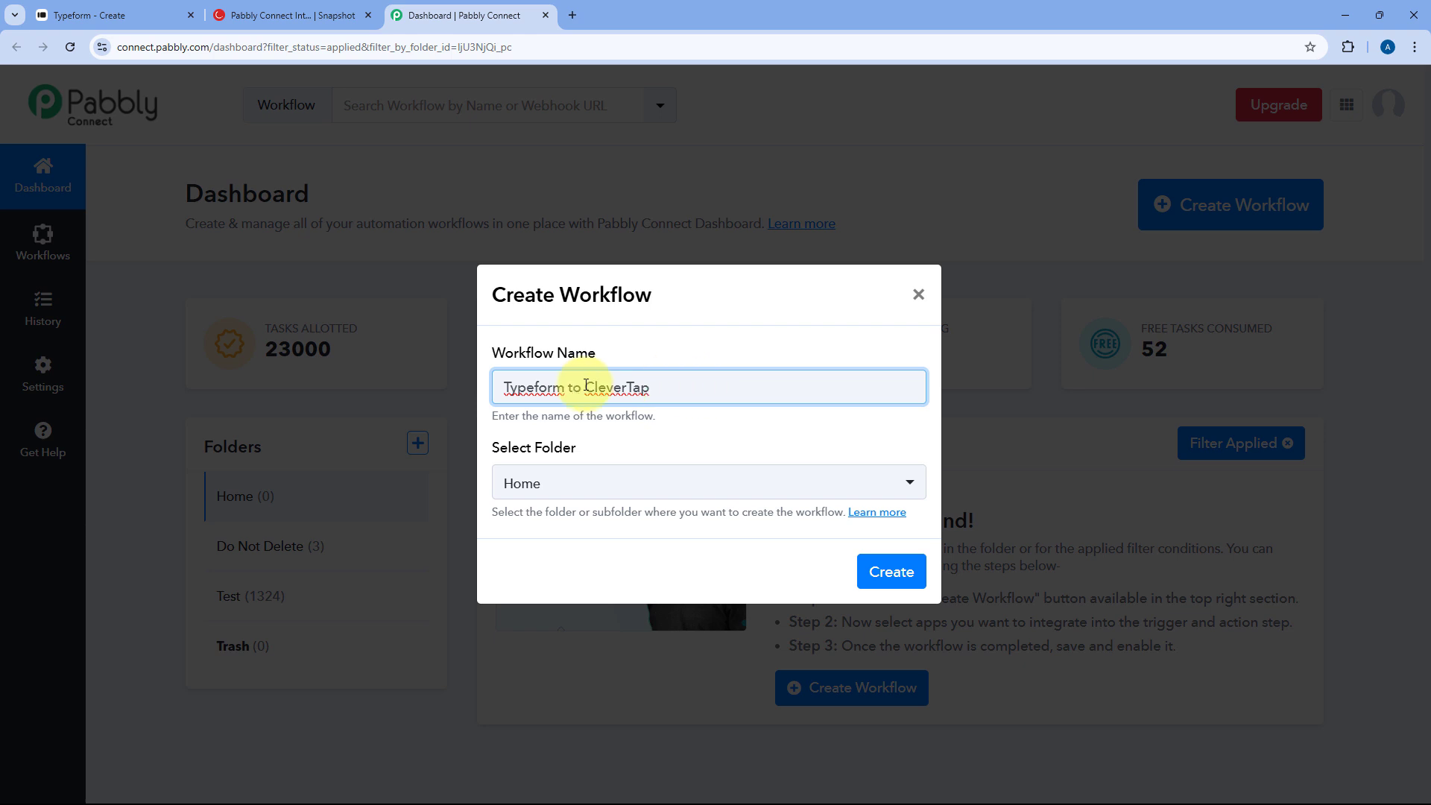
left_click(664, 481)
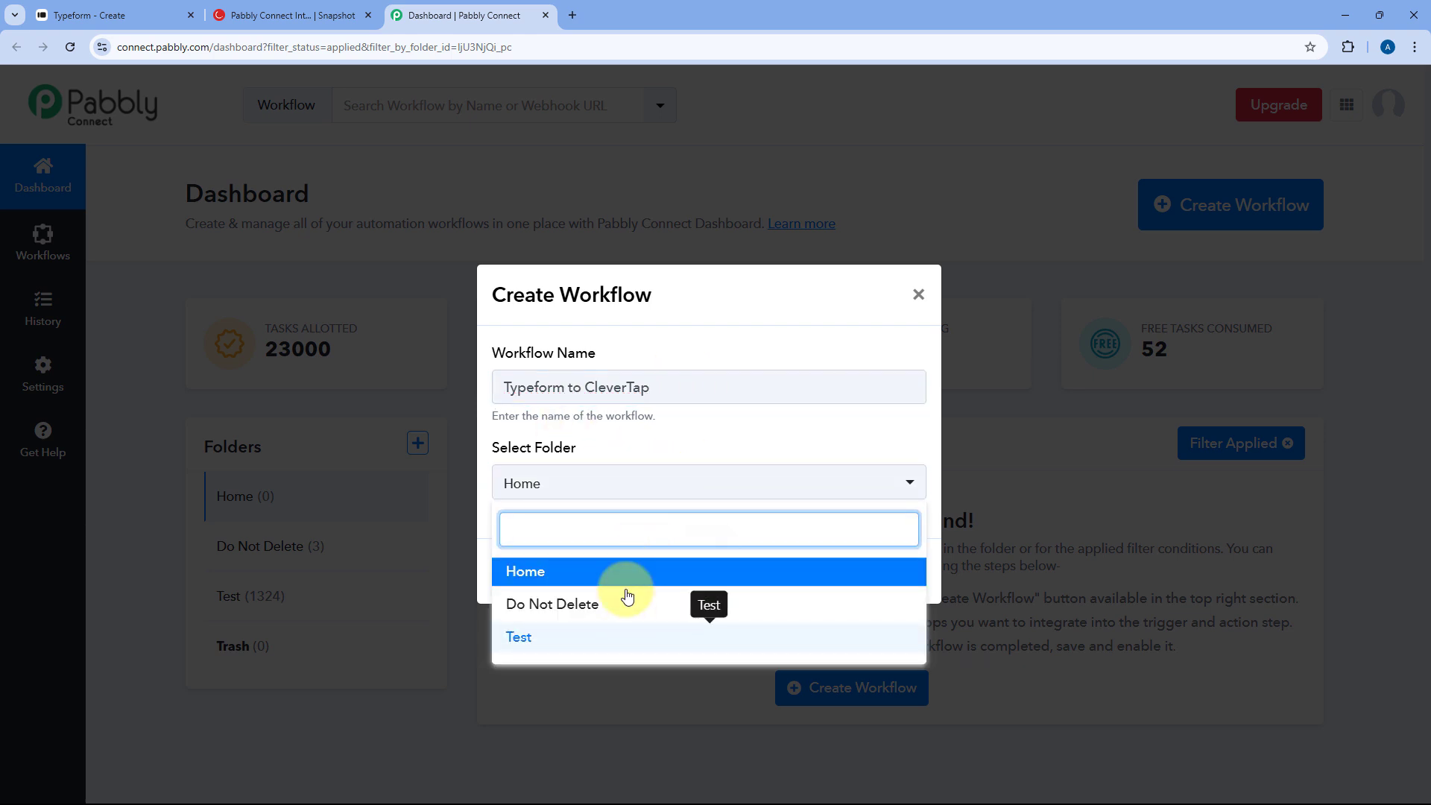
left_click(626, 570)
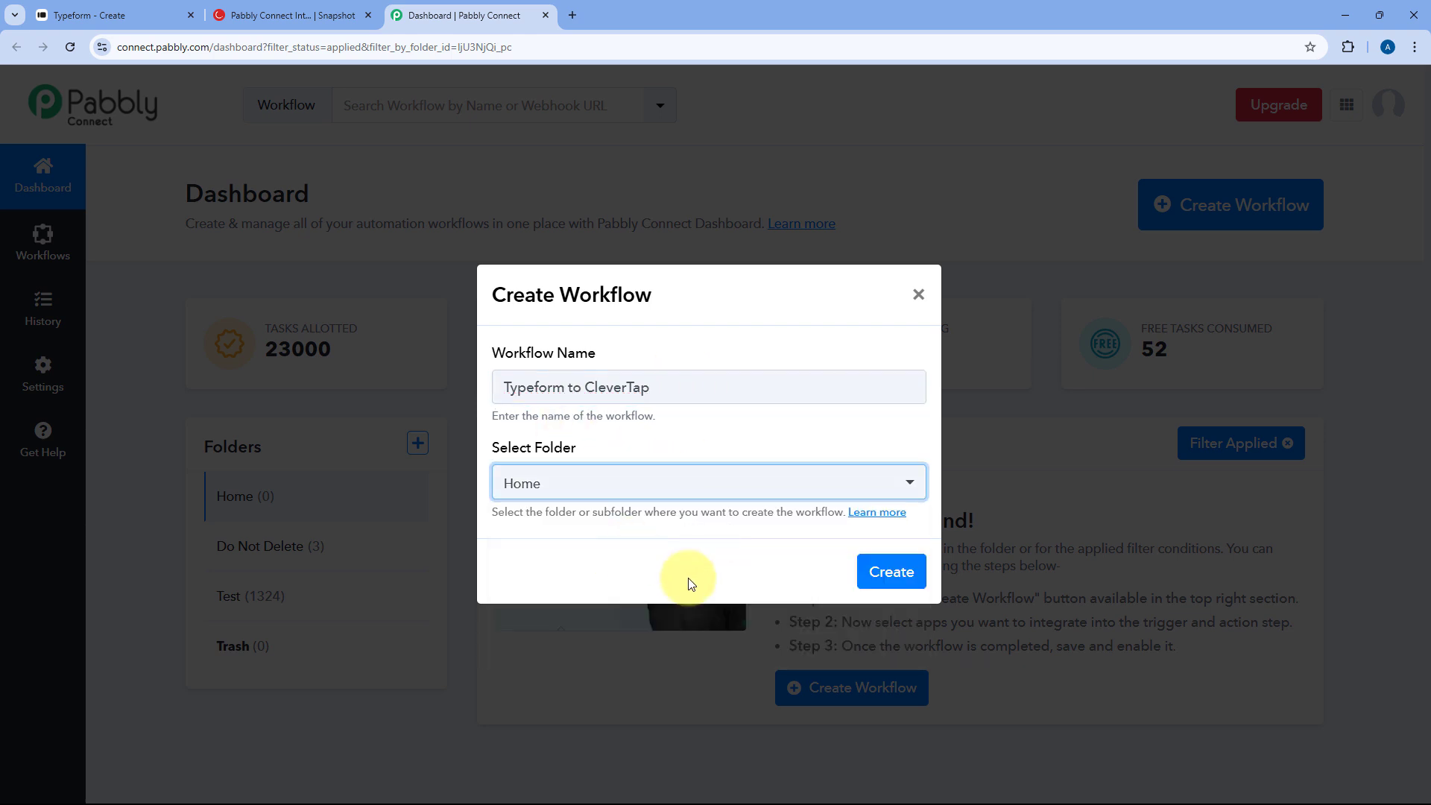
left_click(894, 571)
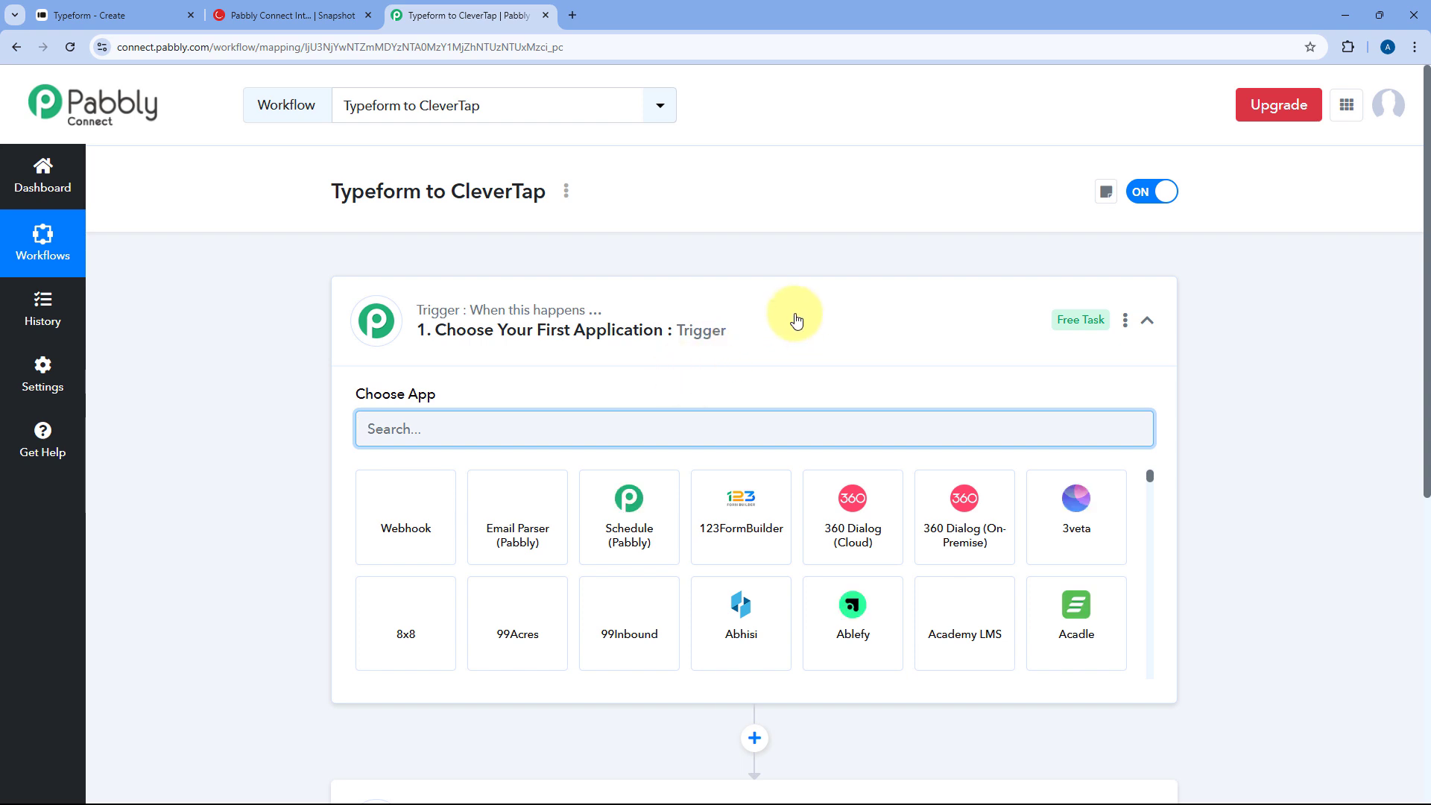
left_click(691, 317)
scroll(274, 350, "down", 1)
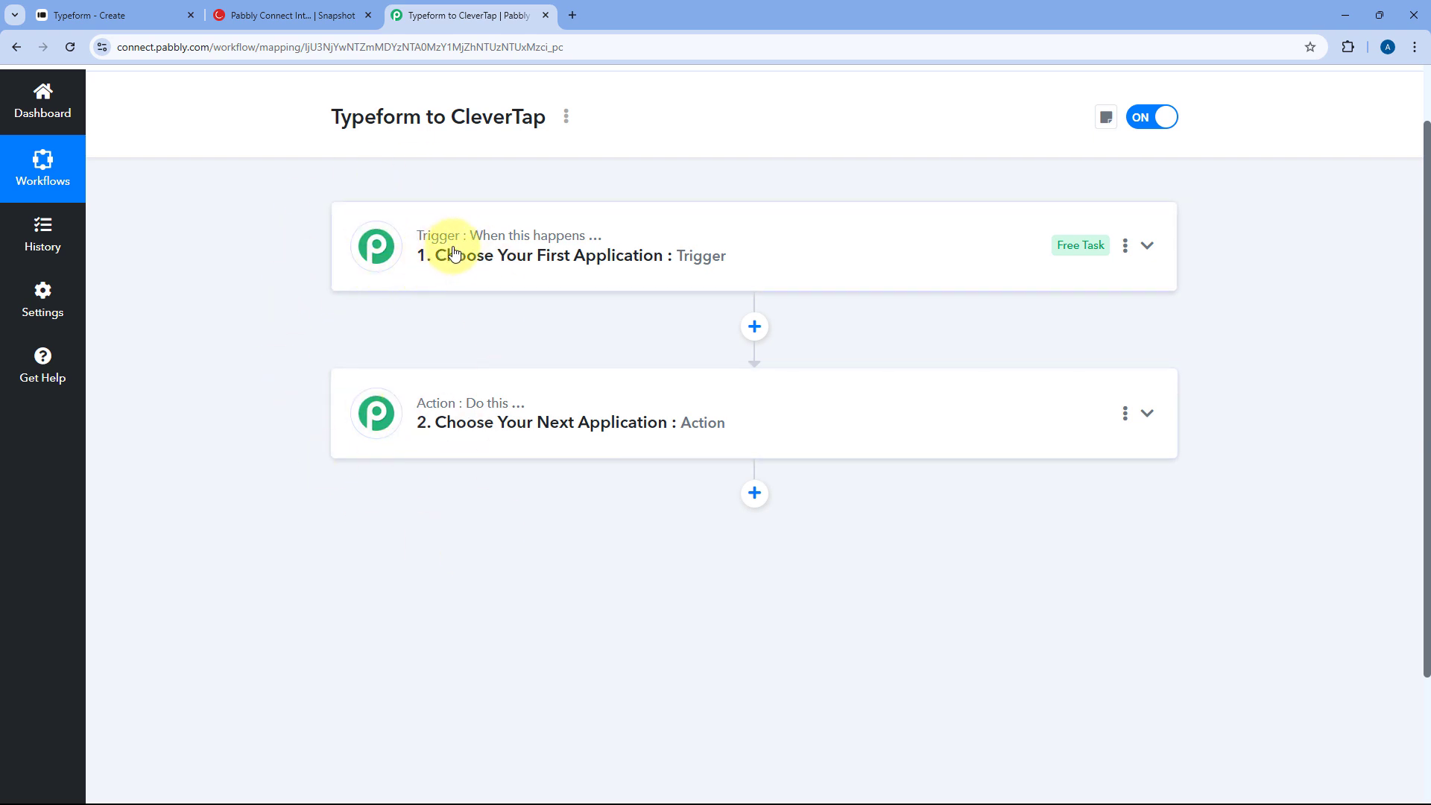
mouse_move(441, 420)
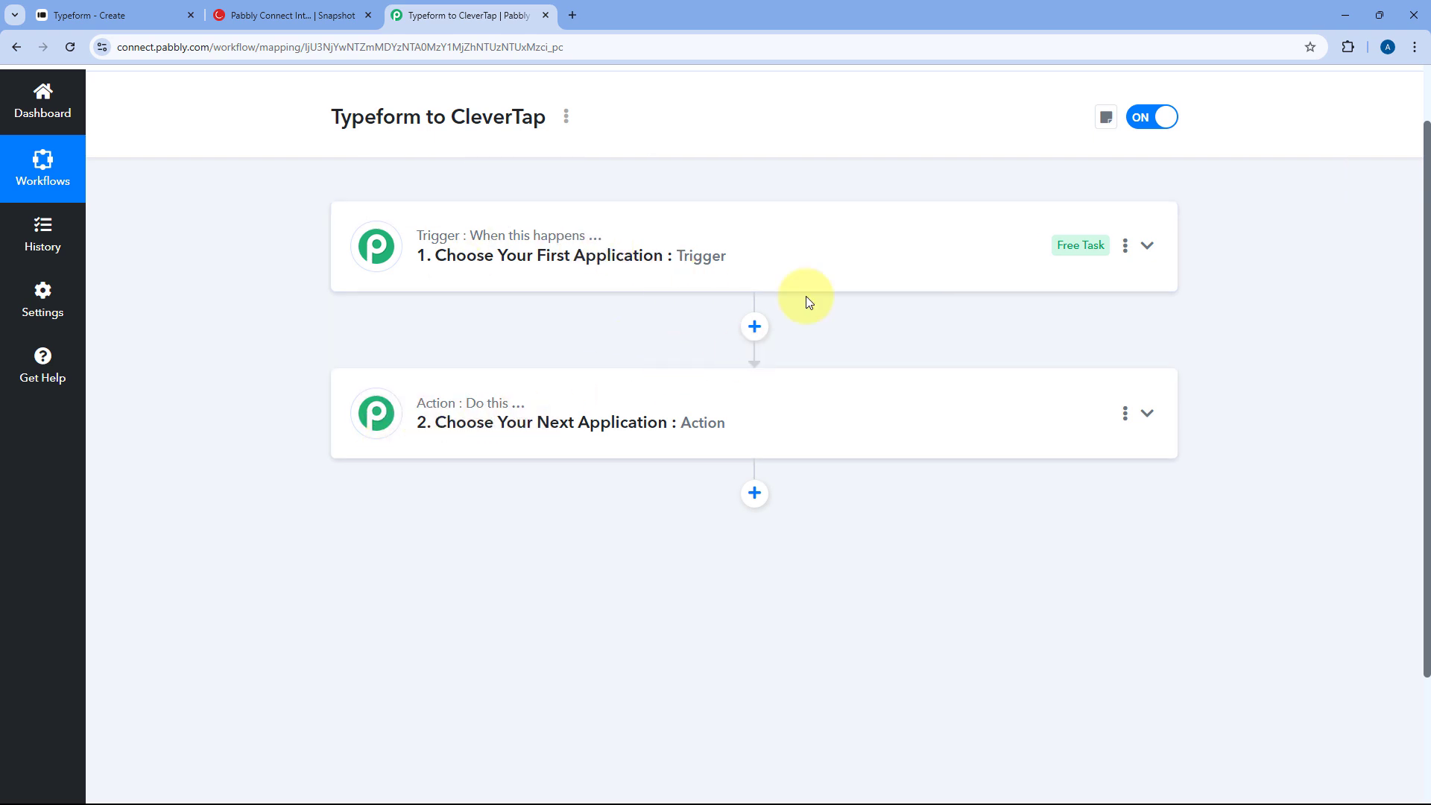
left_click(808, 249)
scroll(223, 328, "up", 1)
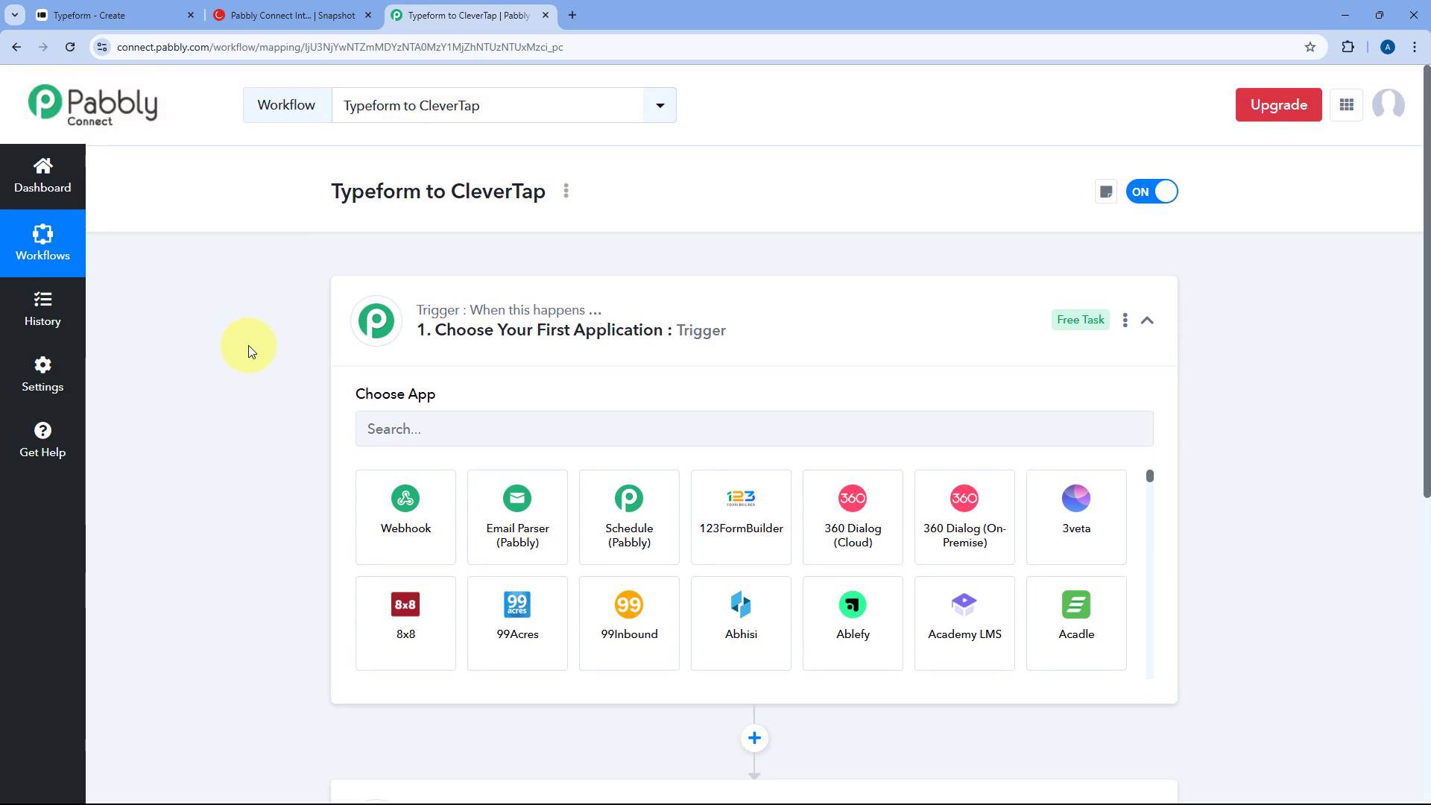
scroll(252, 325, "down", 2)
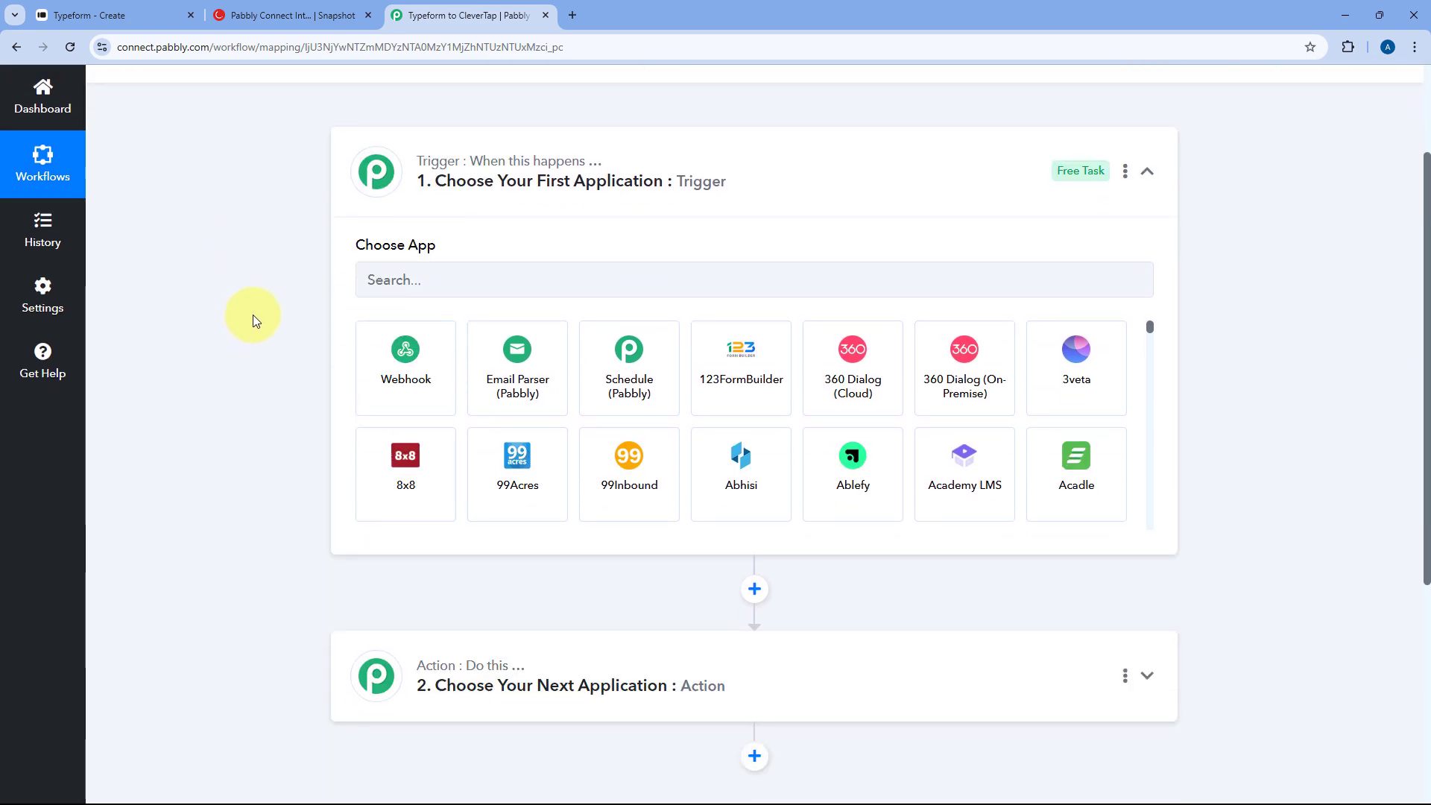
left_click(130, 9)
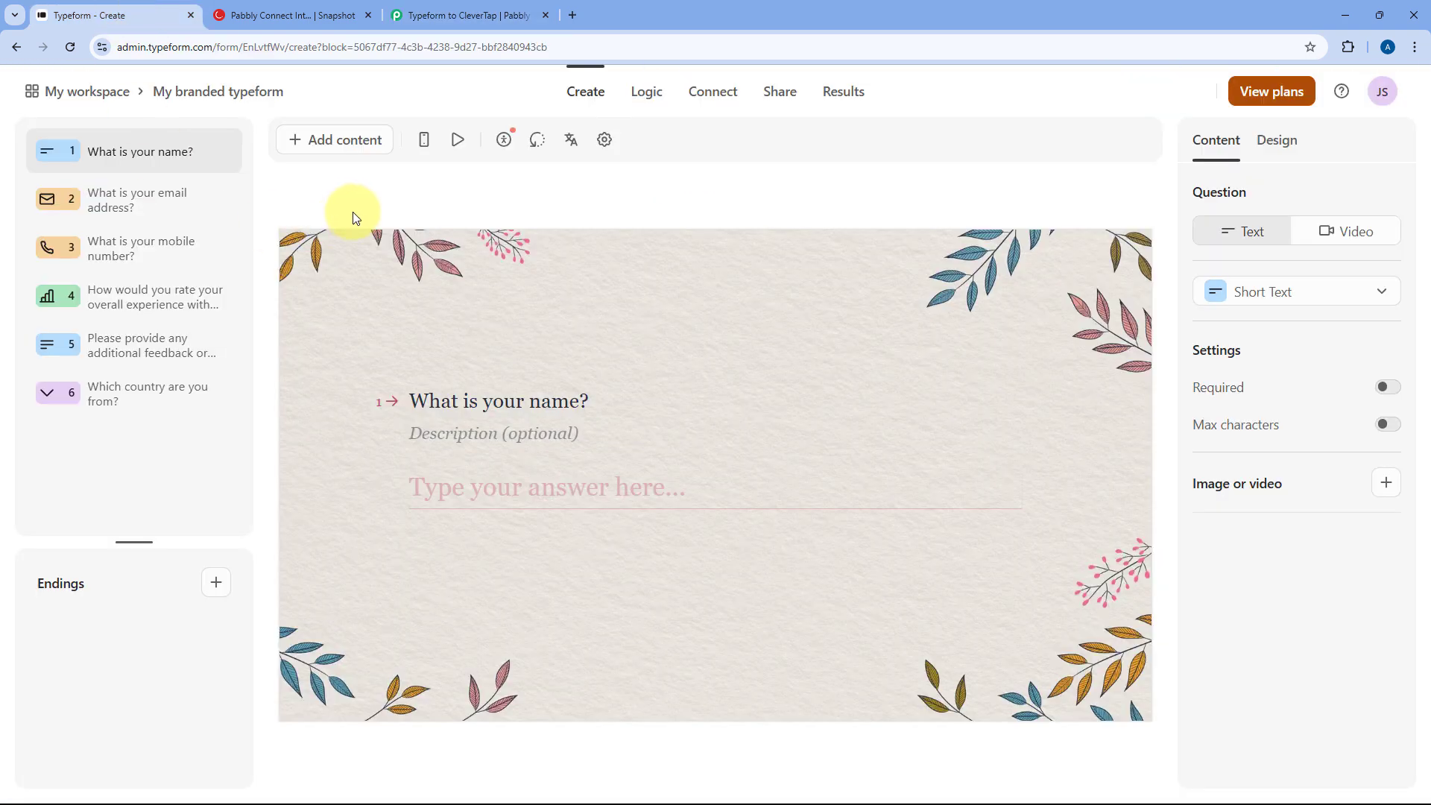
left_click(477, 14)
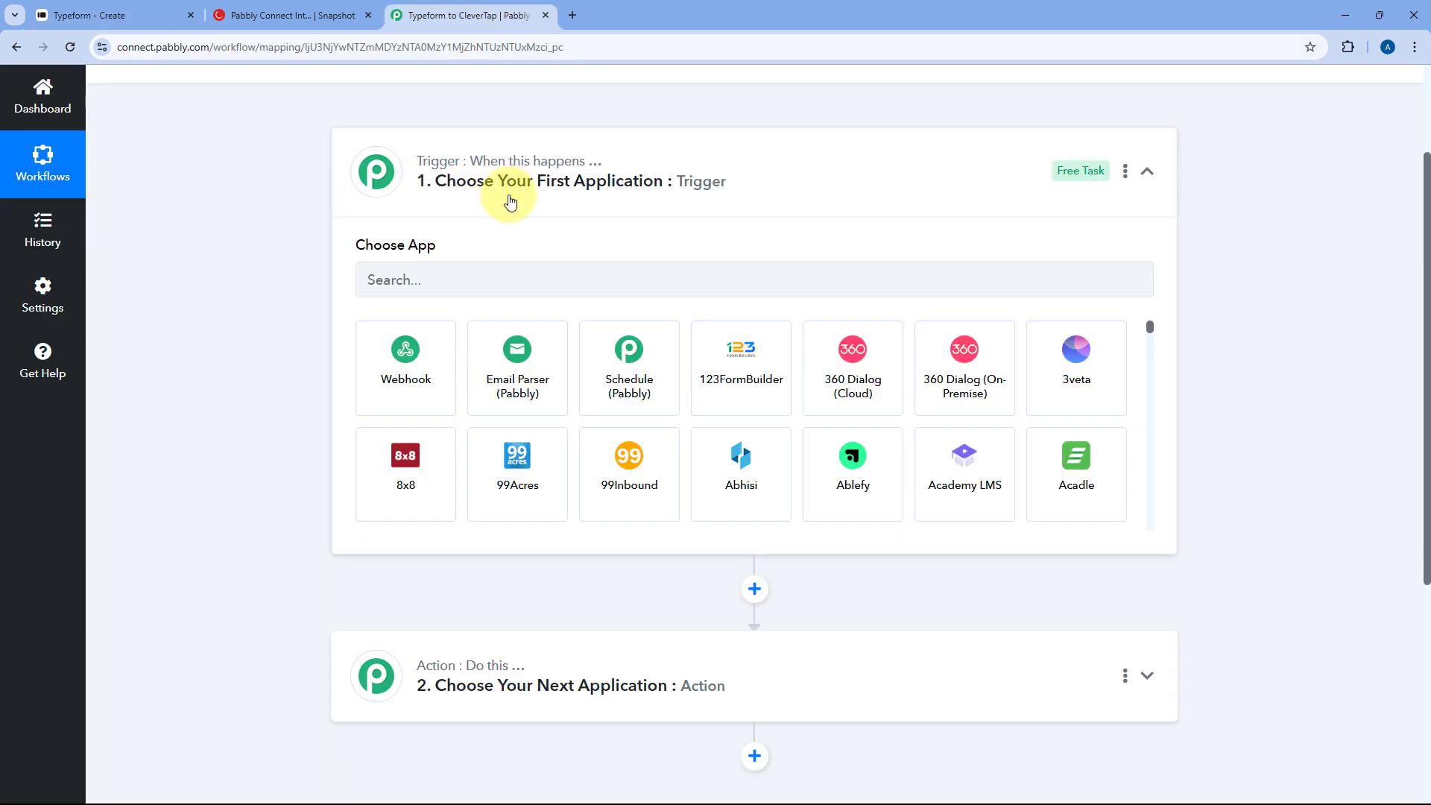
left_click(159, 10)
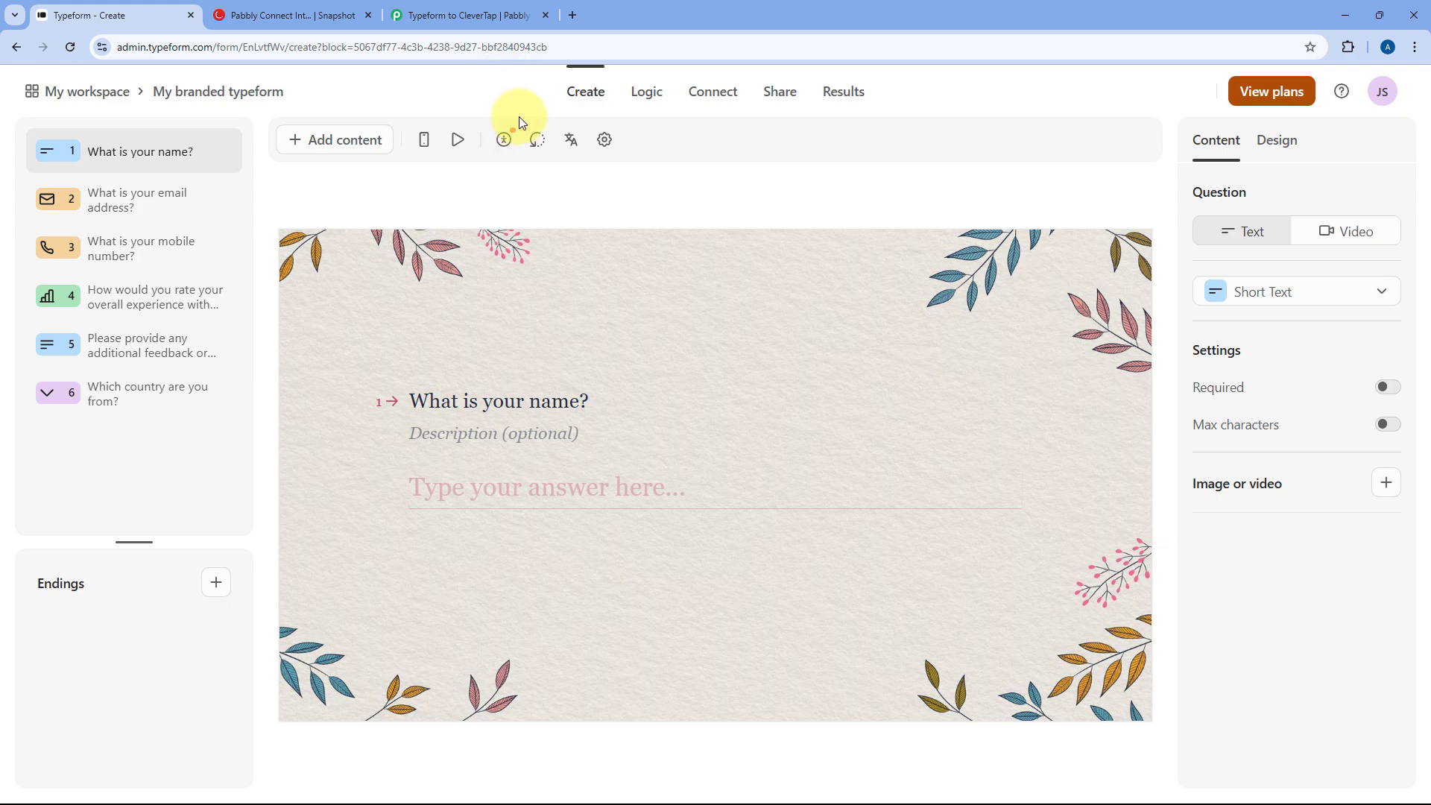
left_click(439, 16)
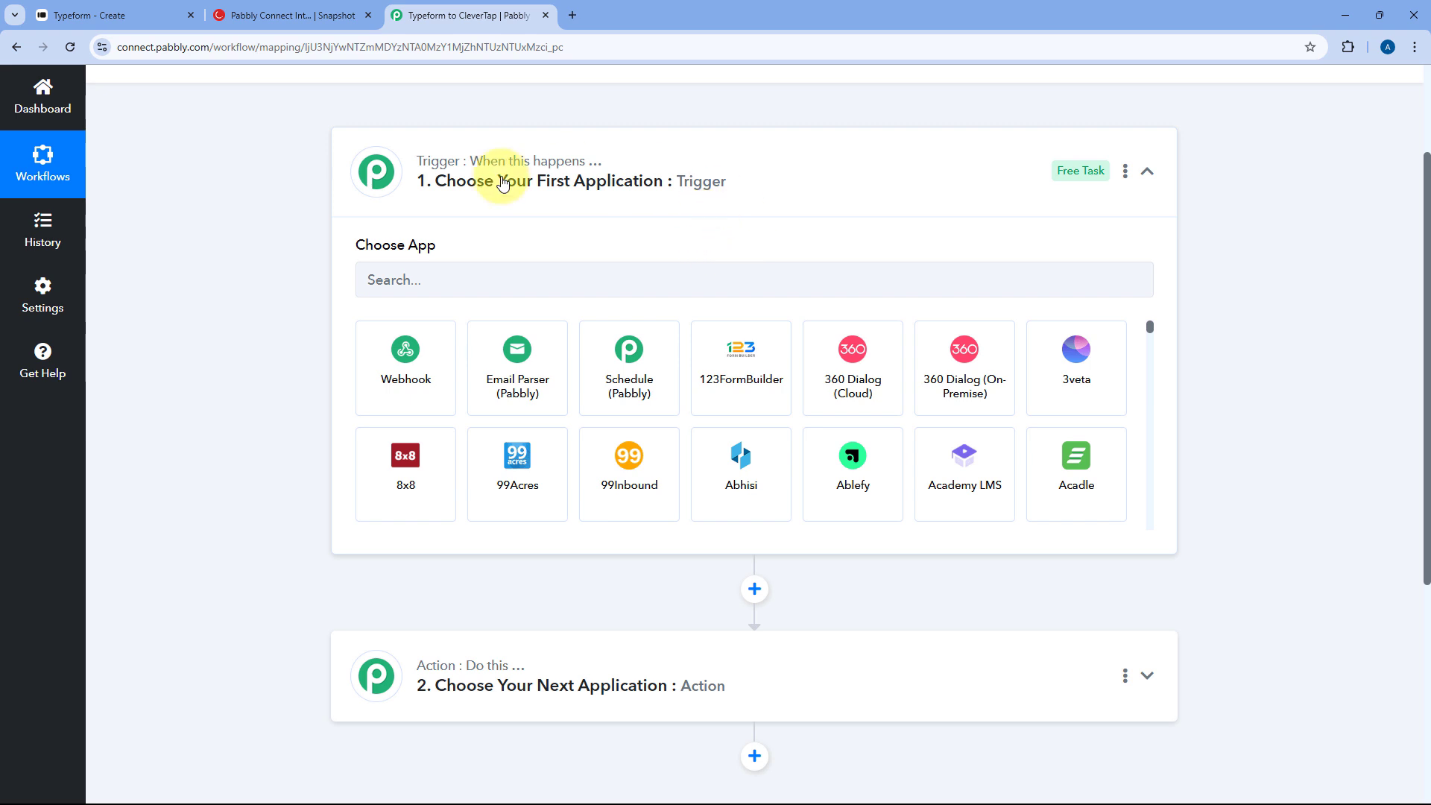
scroll(294, 224, "down", 2)
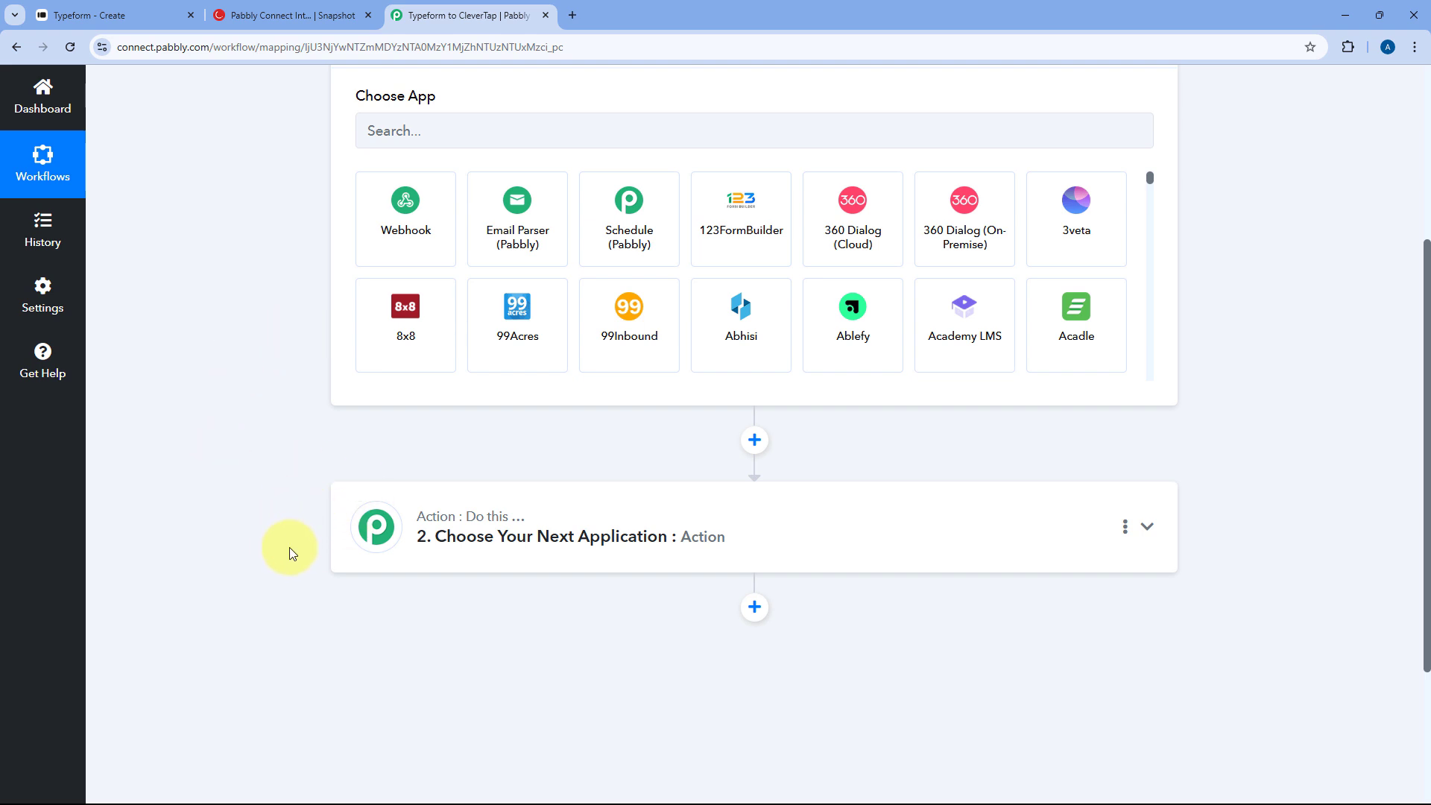
left_click(283, 15)
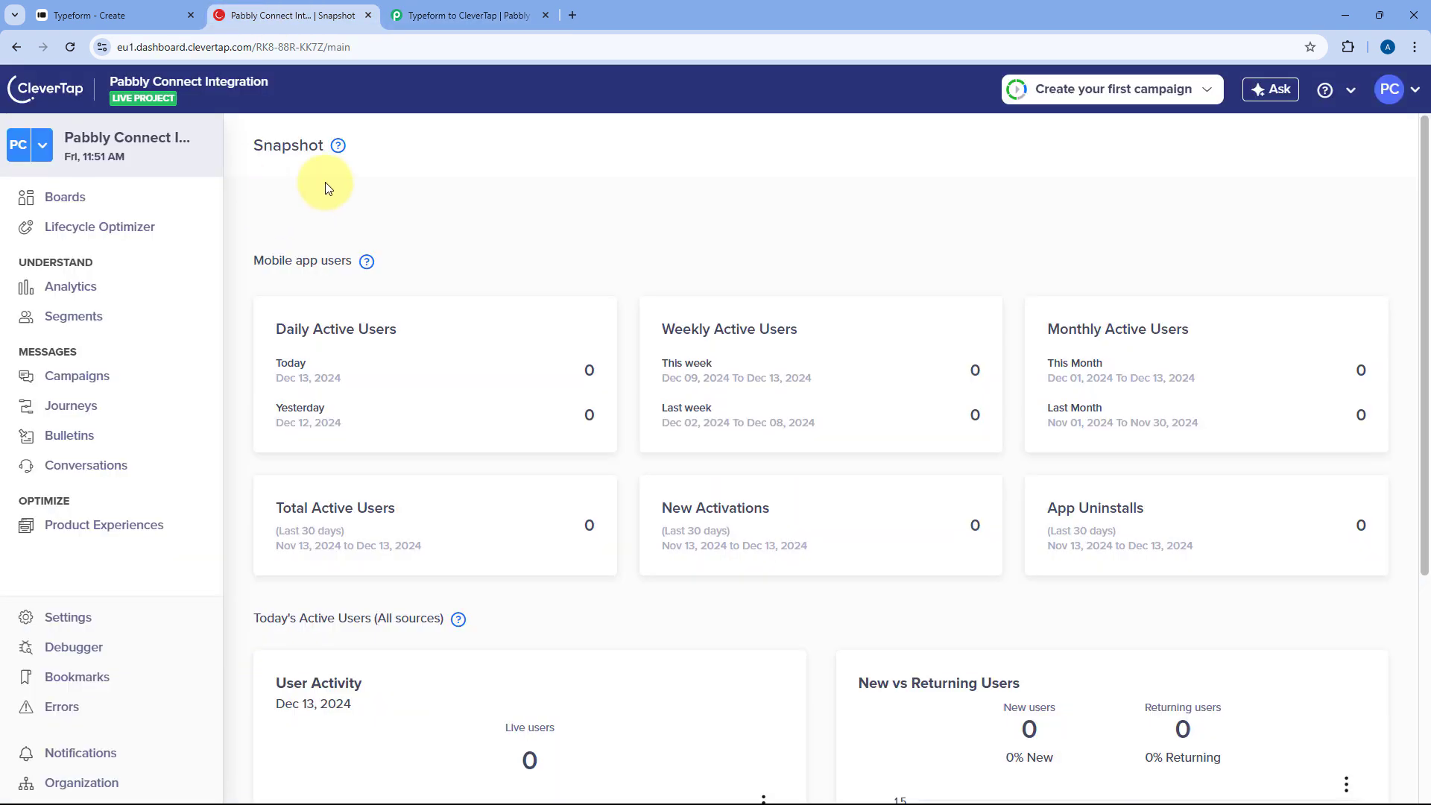
left_click(462, 14)
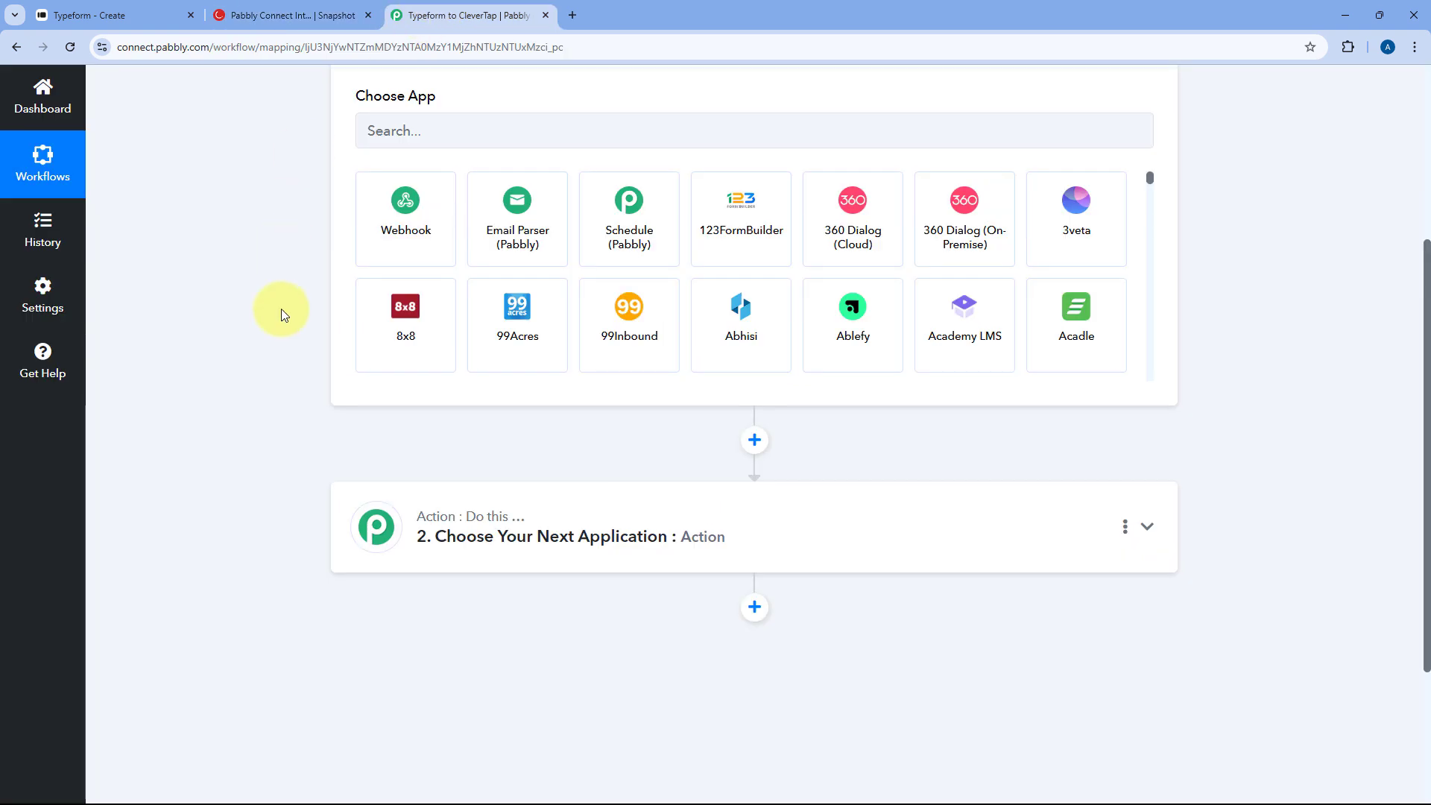
scroll(278, 359, "up", 2)
- Set the trigger to Typeform's New Entry (BETA) event and begin connecting a Typeform account
left_click(428, 281)
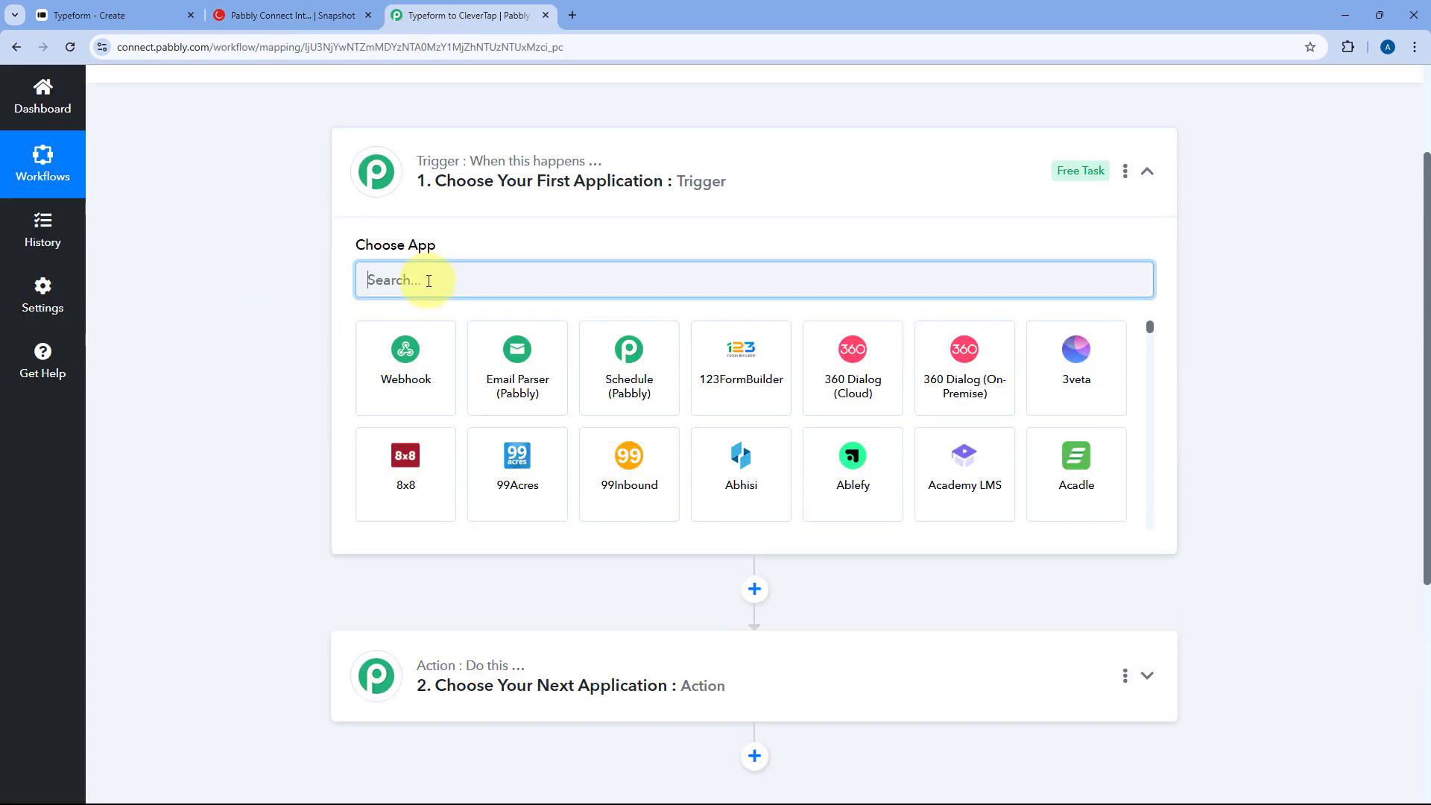
type("Type")
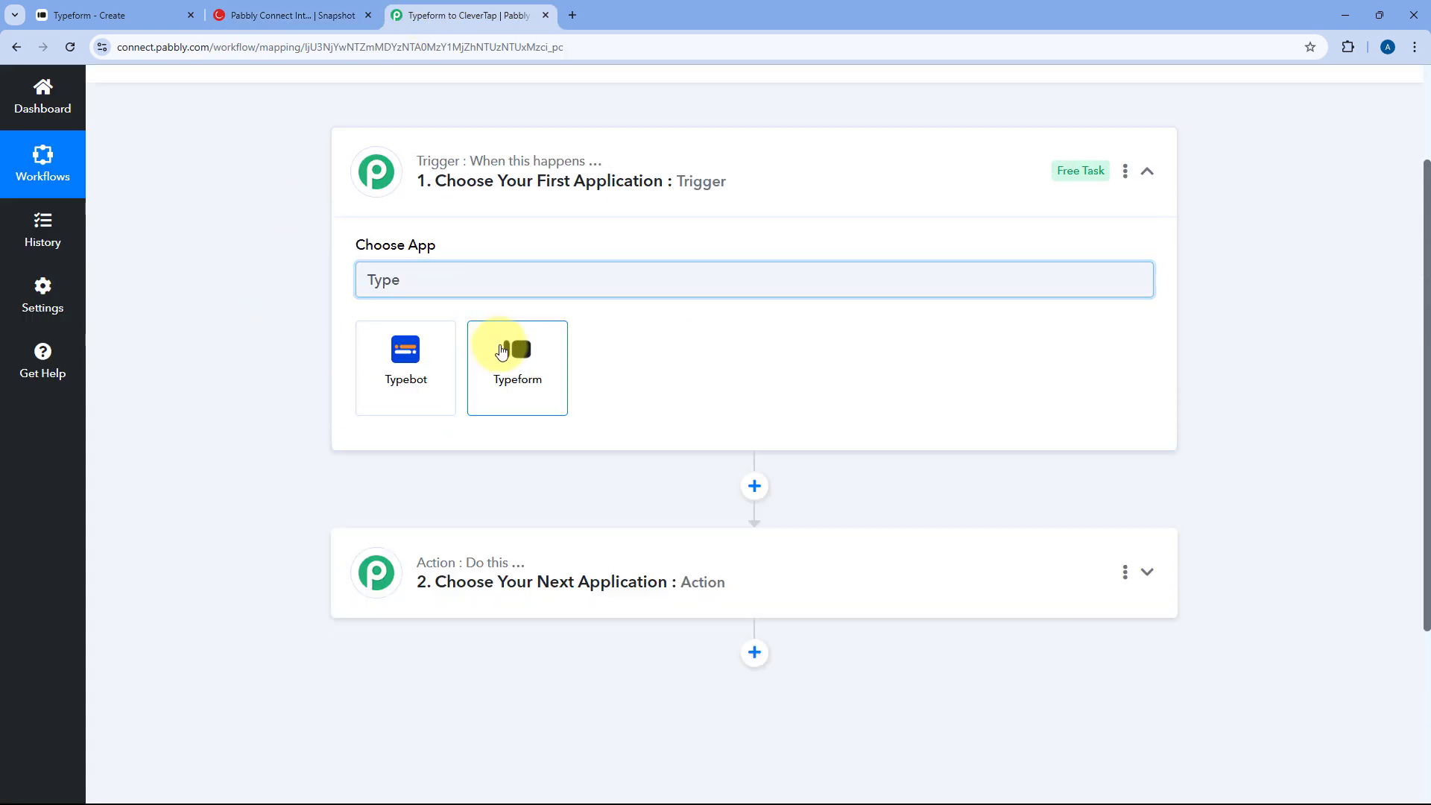
left_click(499, 351)
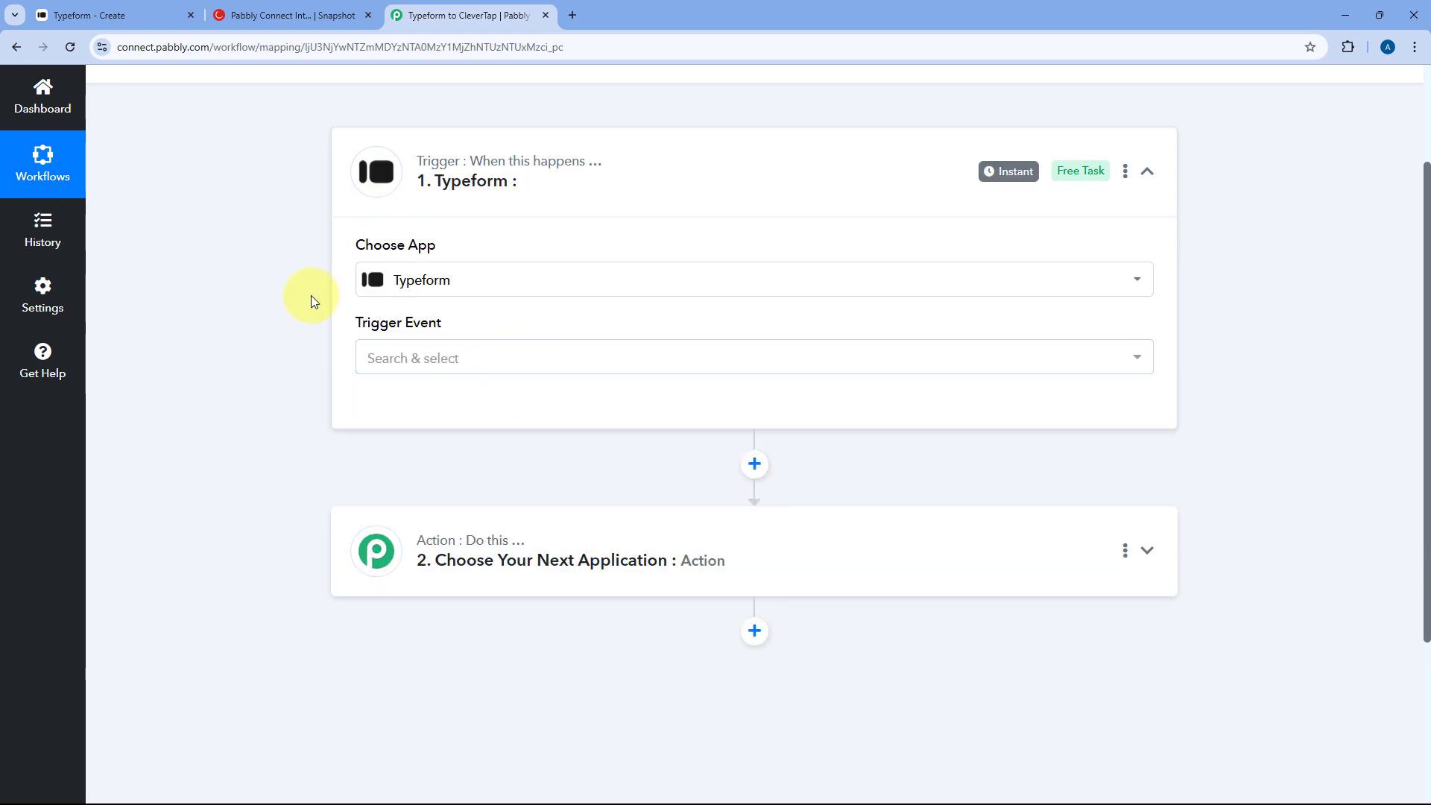
scroll(487, 245, "down", 1)
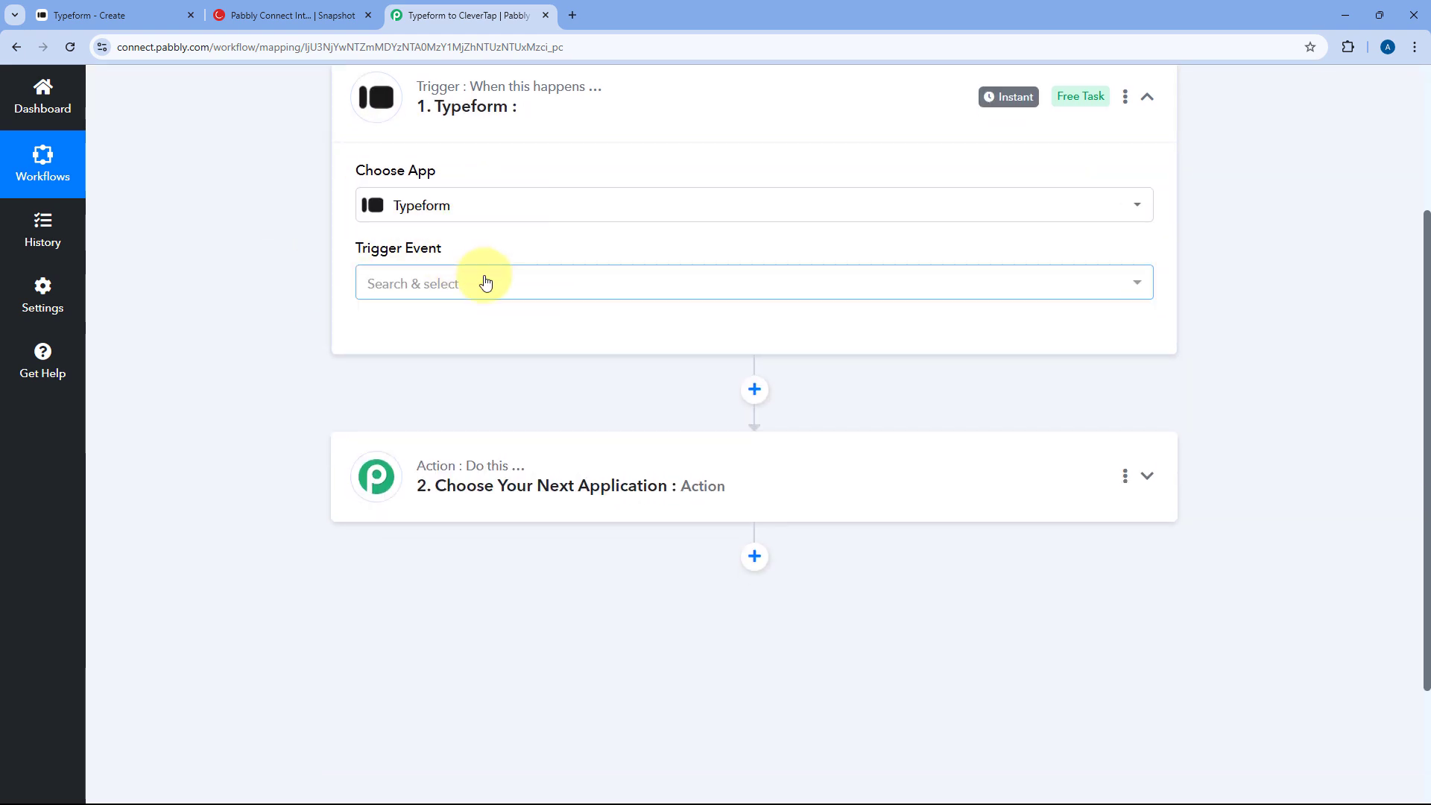
left_click(486, 288)
scroll(298, 268, "down", 1)
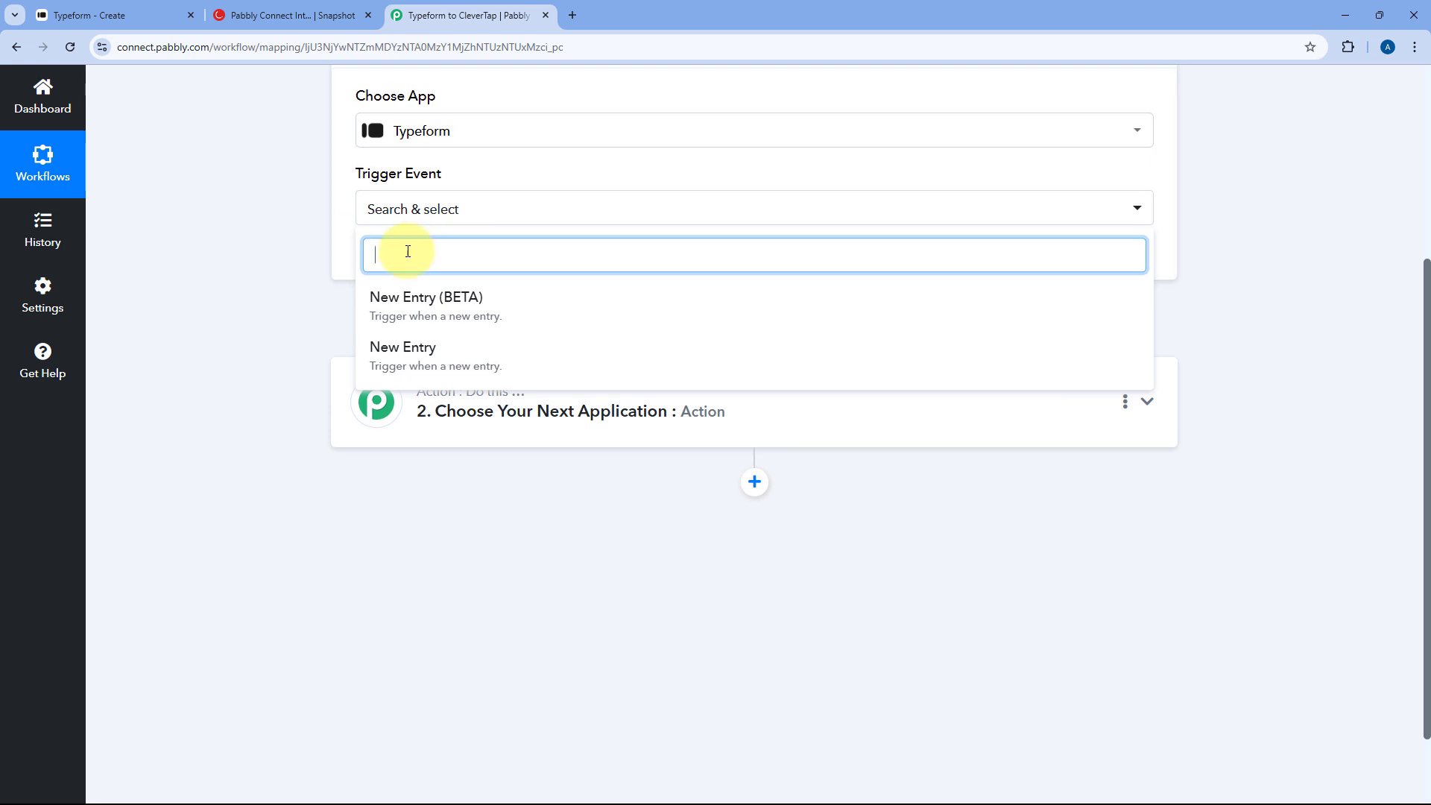
left_click(423, 308)
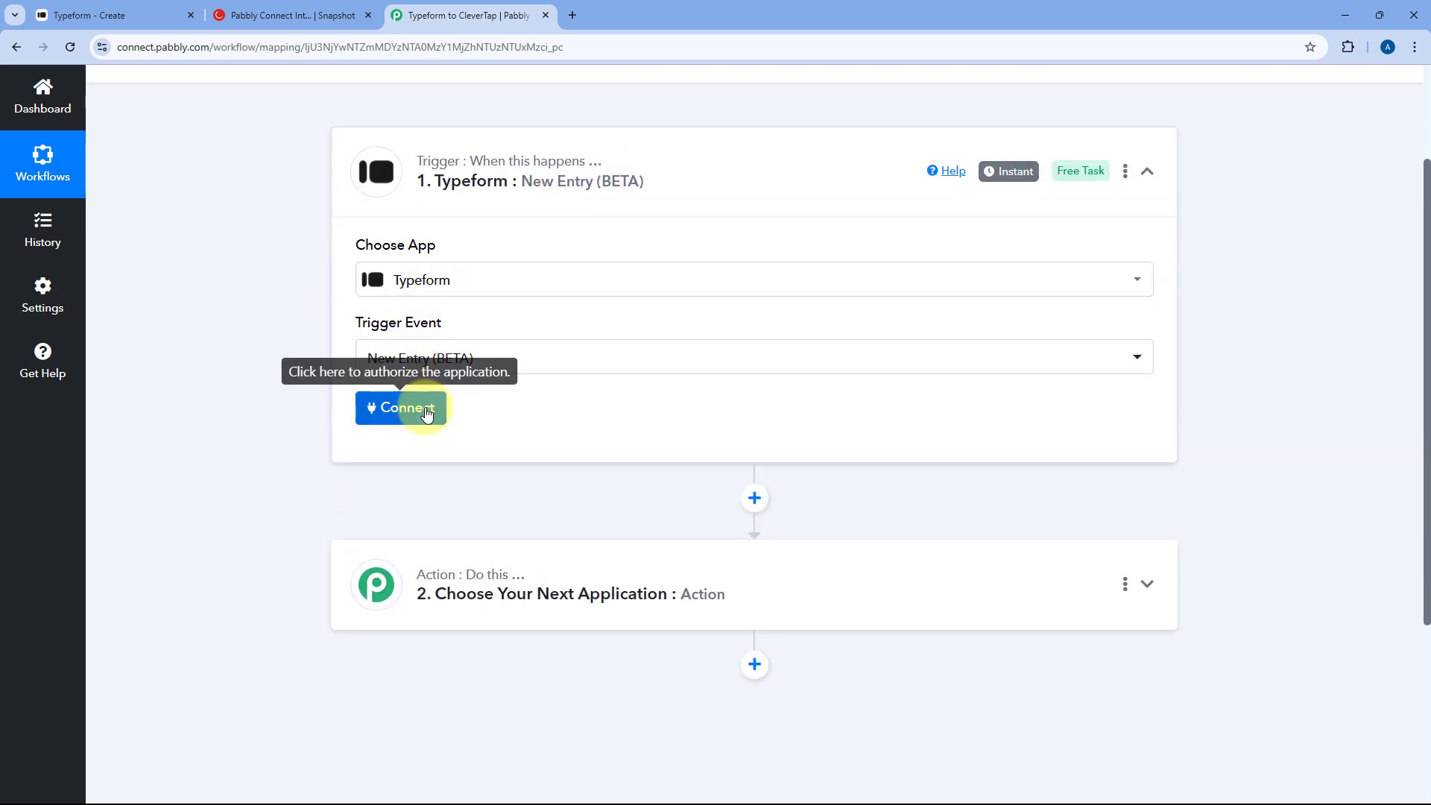
left_click(419, 406)
- Add a new Typeform connection and accept Pabbly Connect's access in the authorization popup
left_click(671, 247)
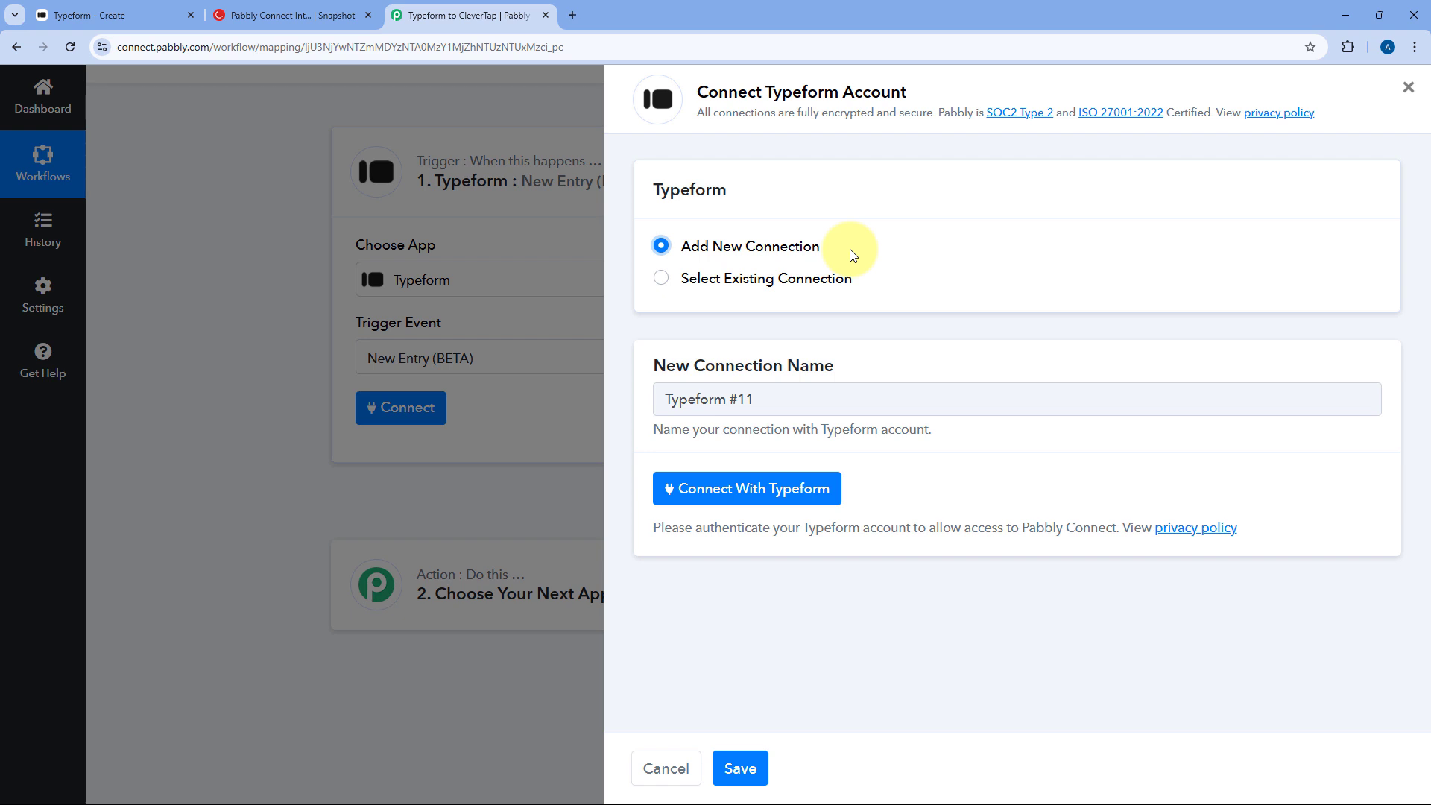
left_click(736, 491)
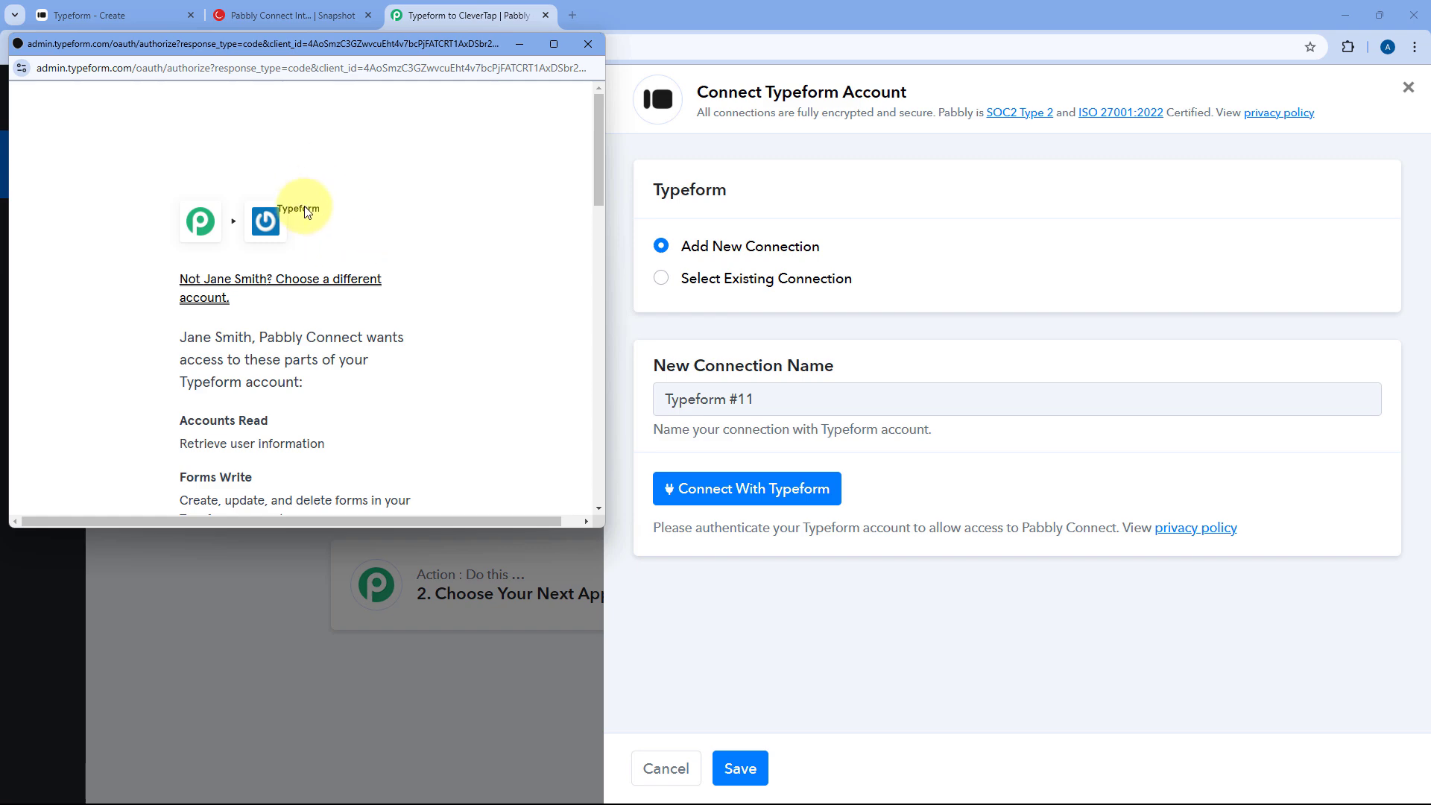
scroll(395, 187, "down", 12)
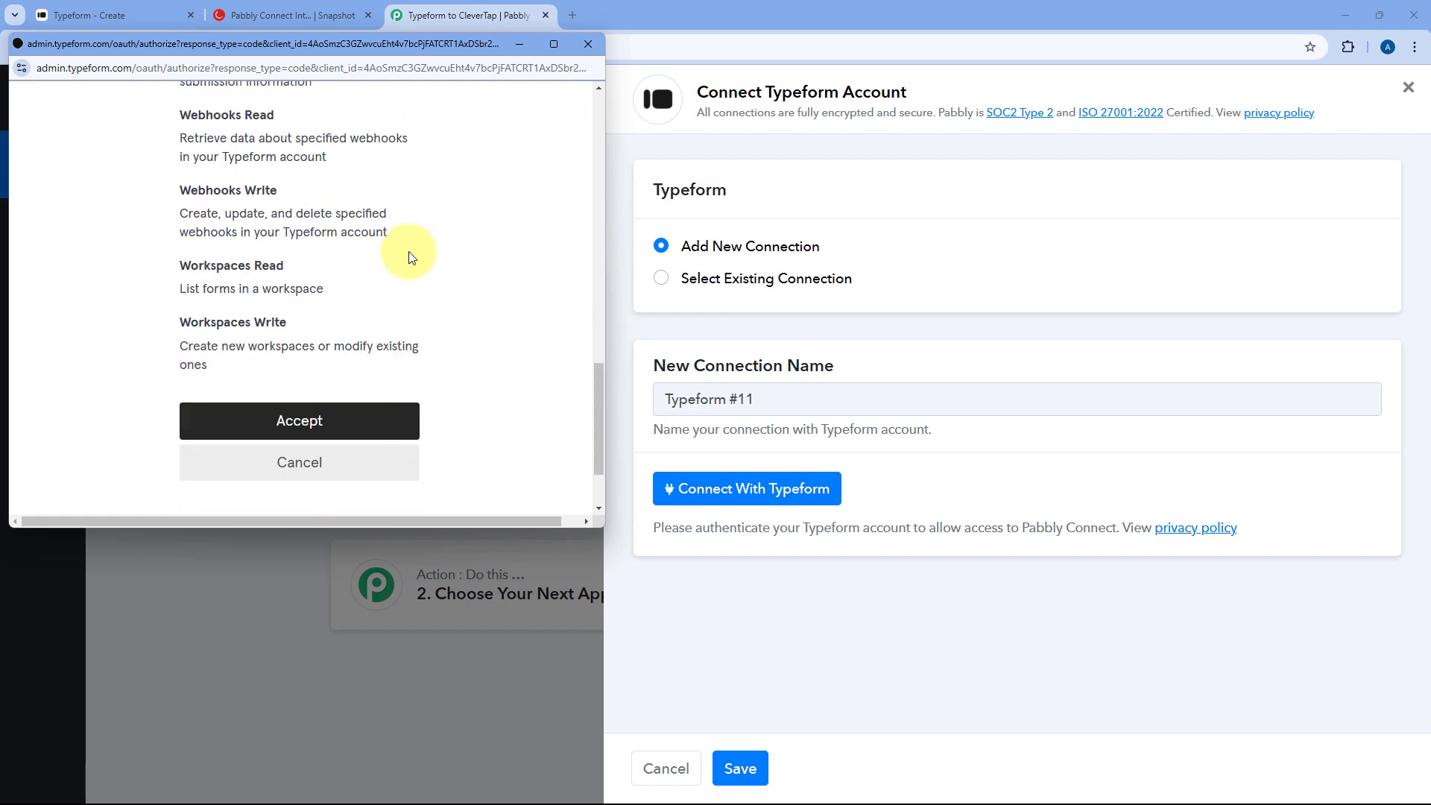
scroll(409, 257, "down", 2)
left_click(349, 317)
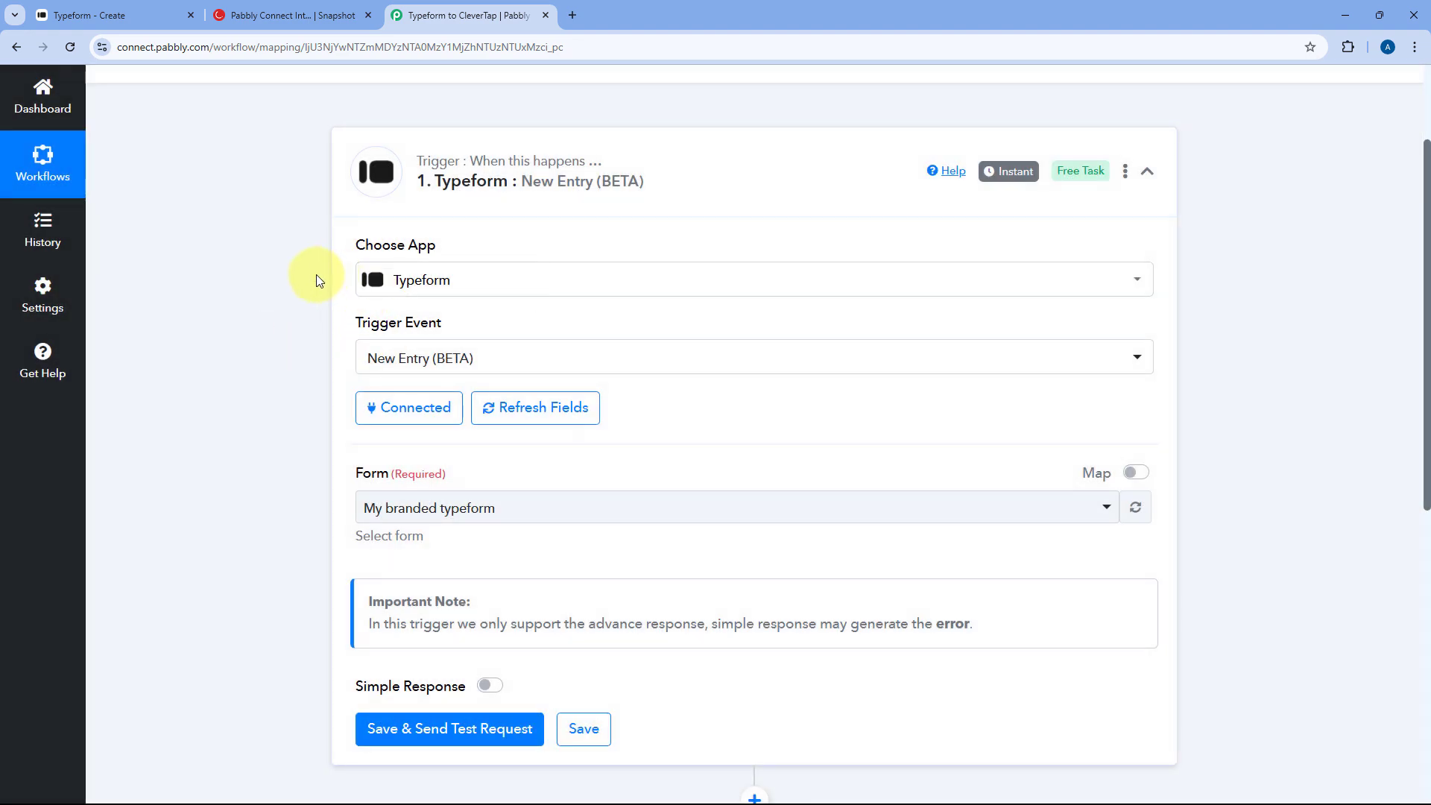
- Check the form's name in the Typeform editor, keeping My branded typeform as the trigger's form
scroll(327, 278, "down", 3)
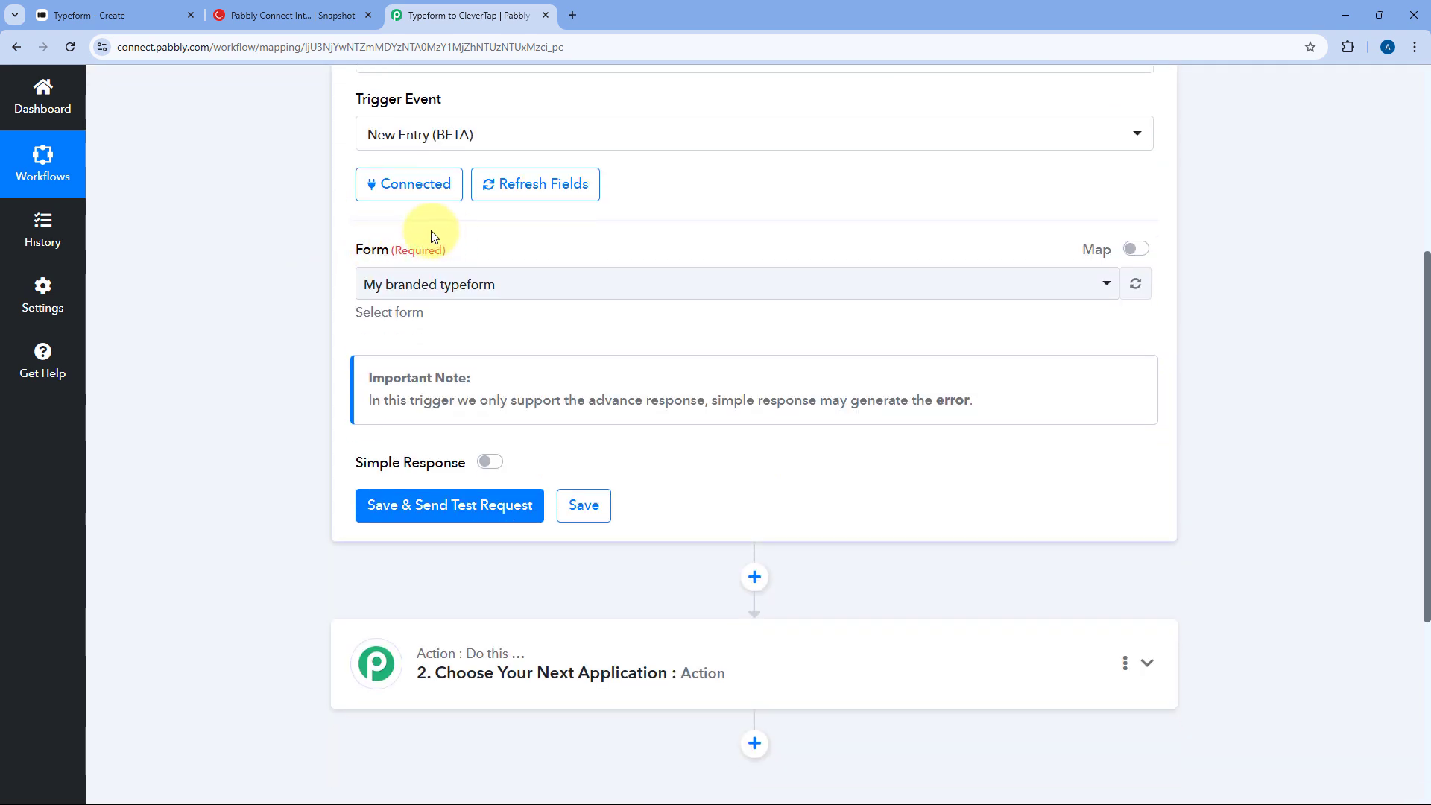
left_click(639, 284)
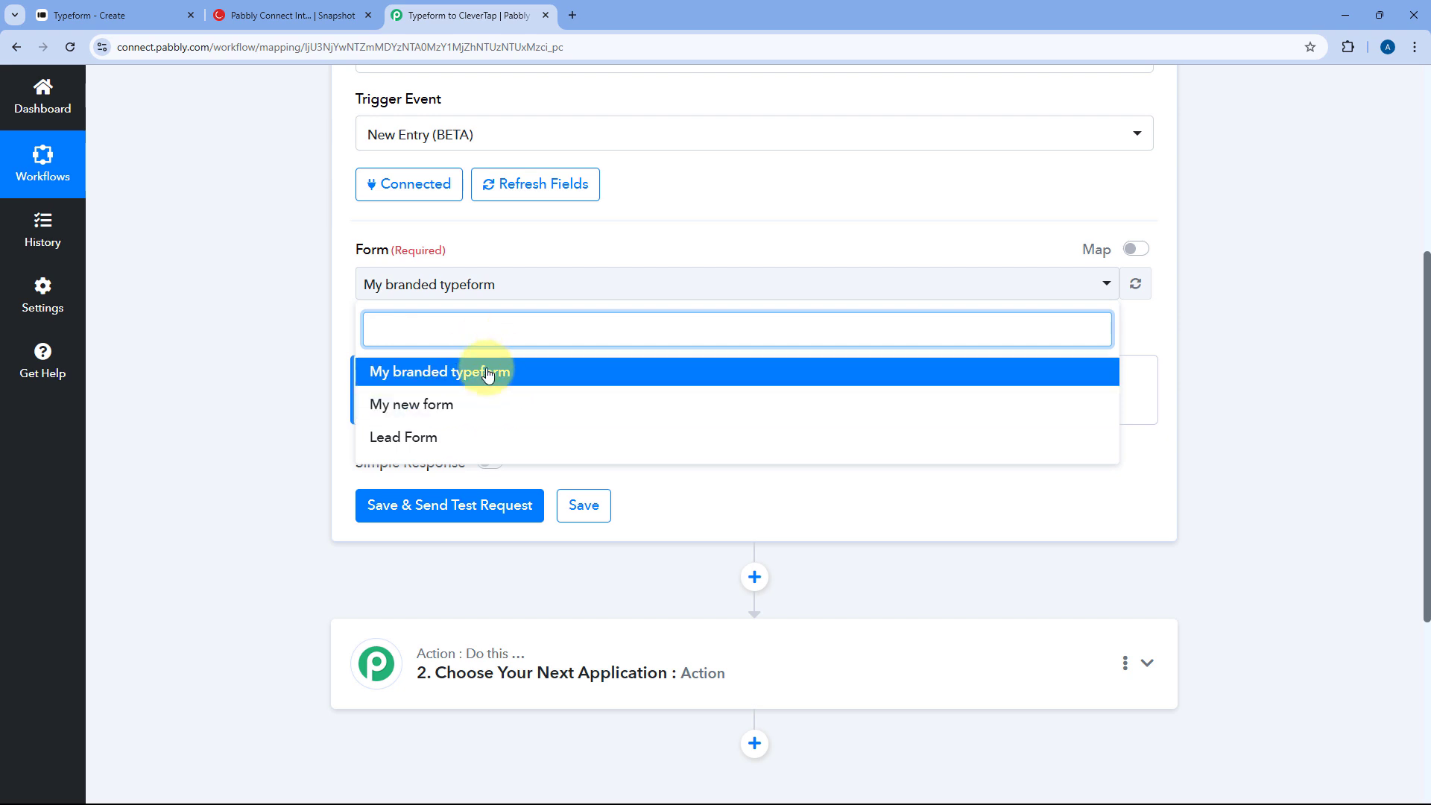
left_click(93, 14)
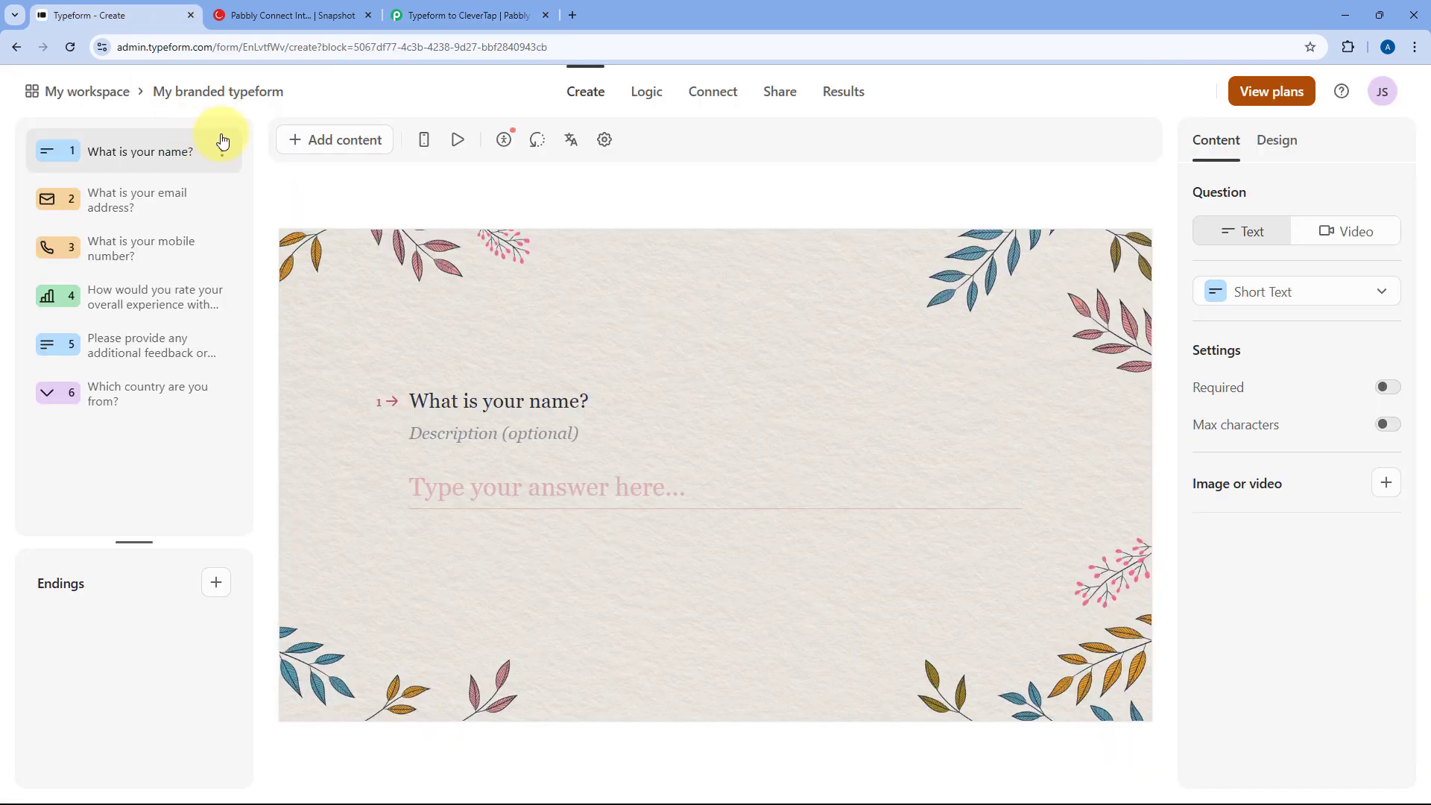
left_click(473, 11)
left_click(452, 379)
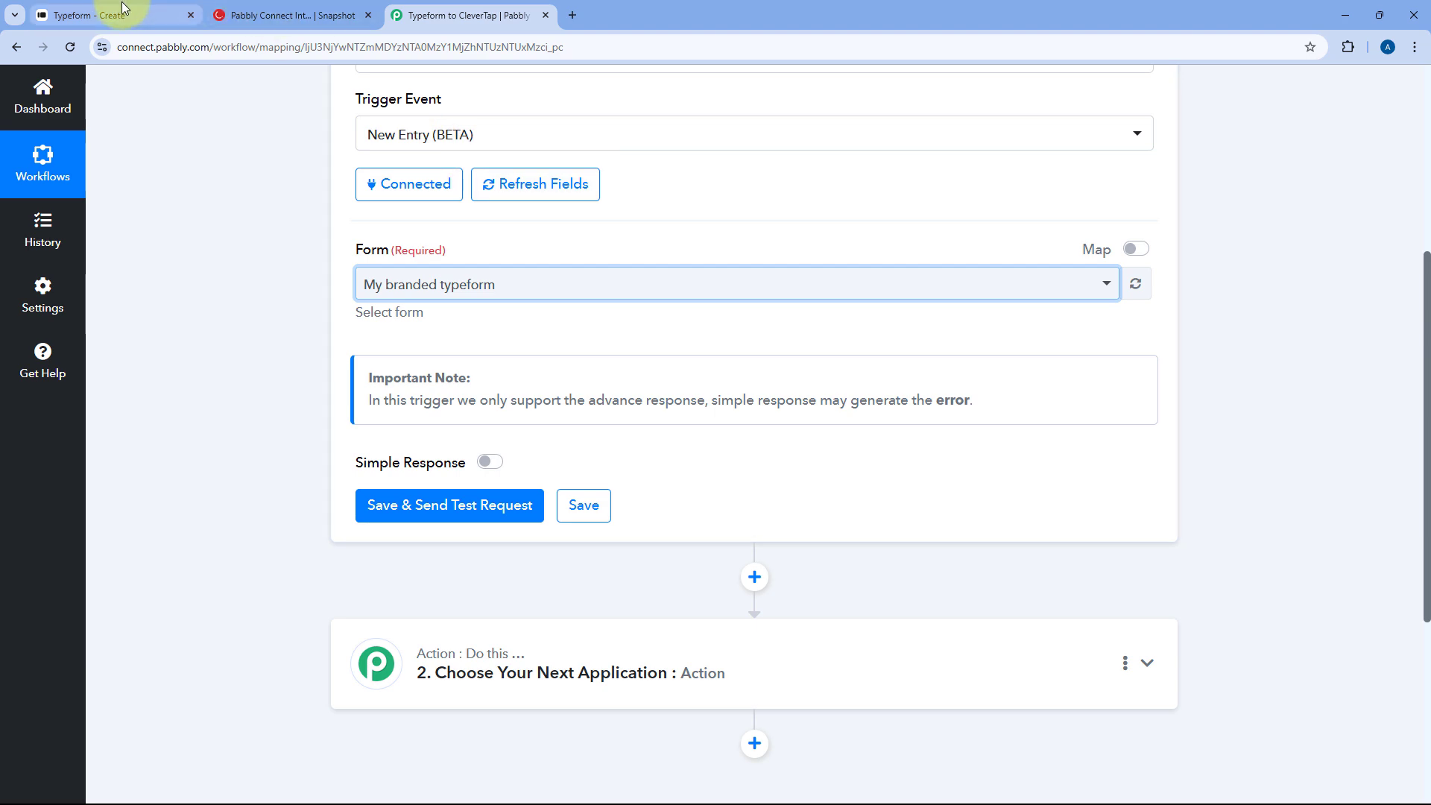
left_click(97, 13)
- Rename the Typeform form to 'Customer Feedback' and save the new name
left_click(254, 105)
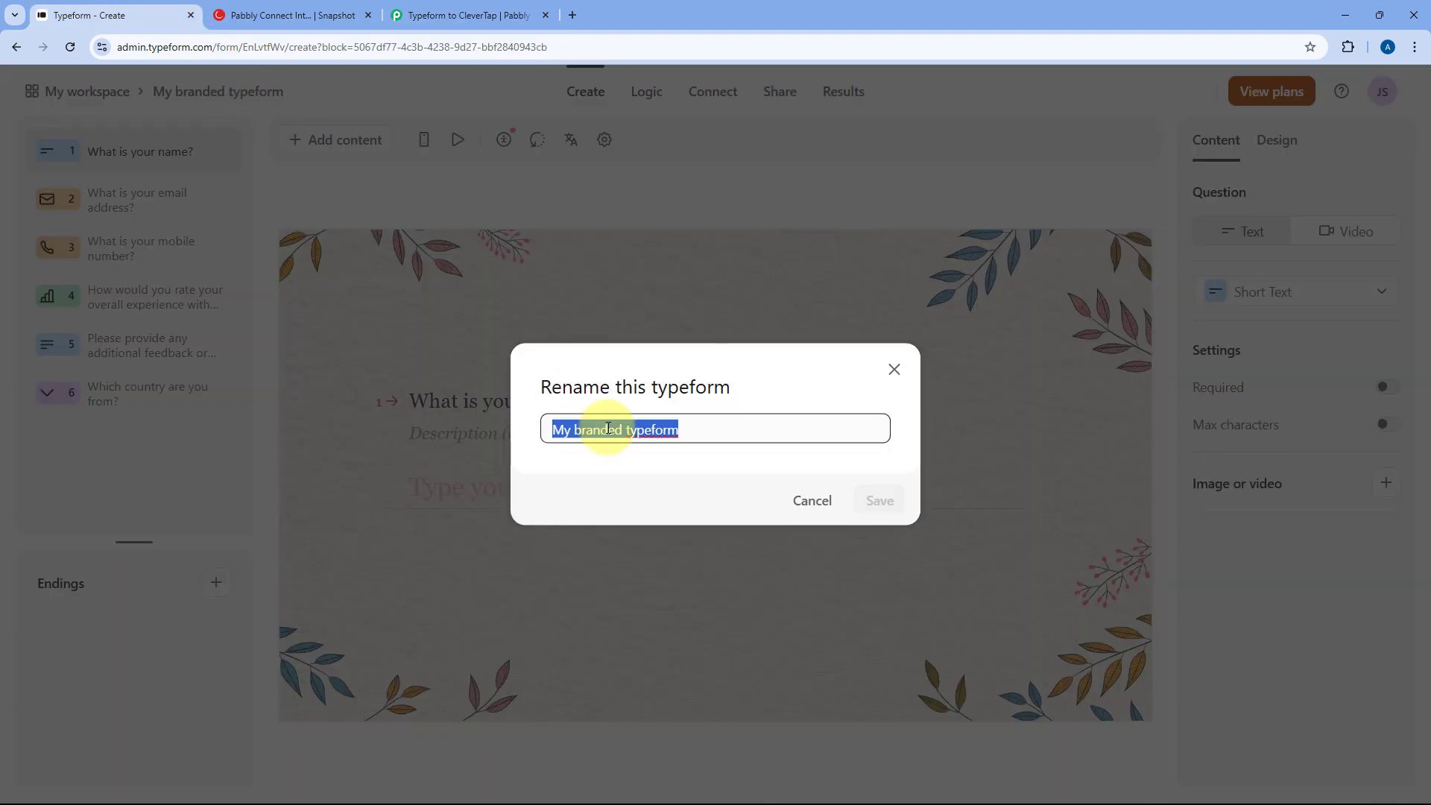
type("Customer Feedback")
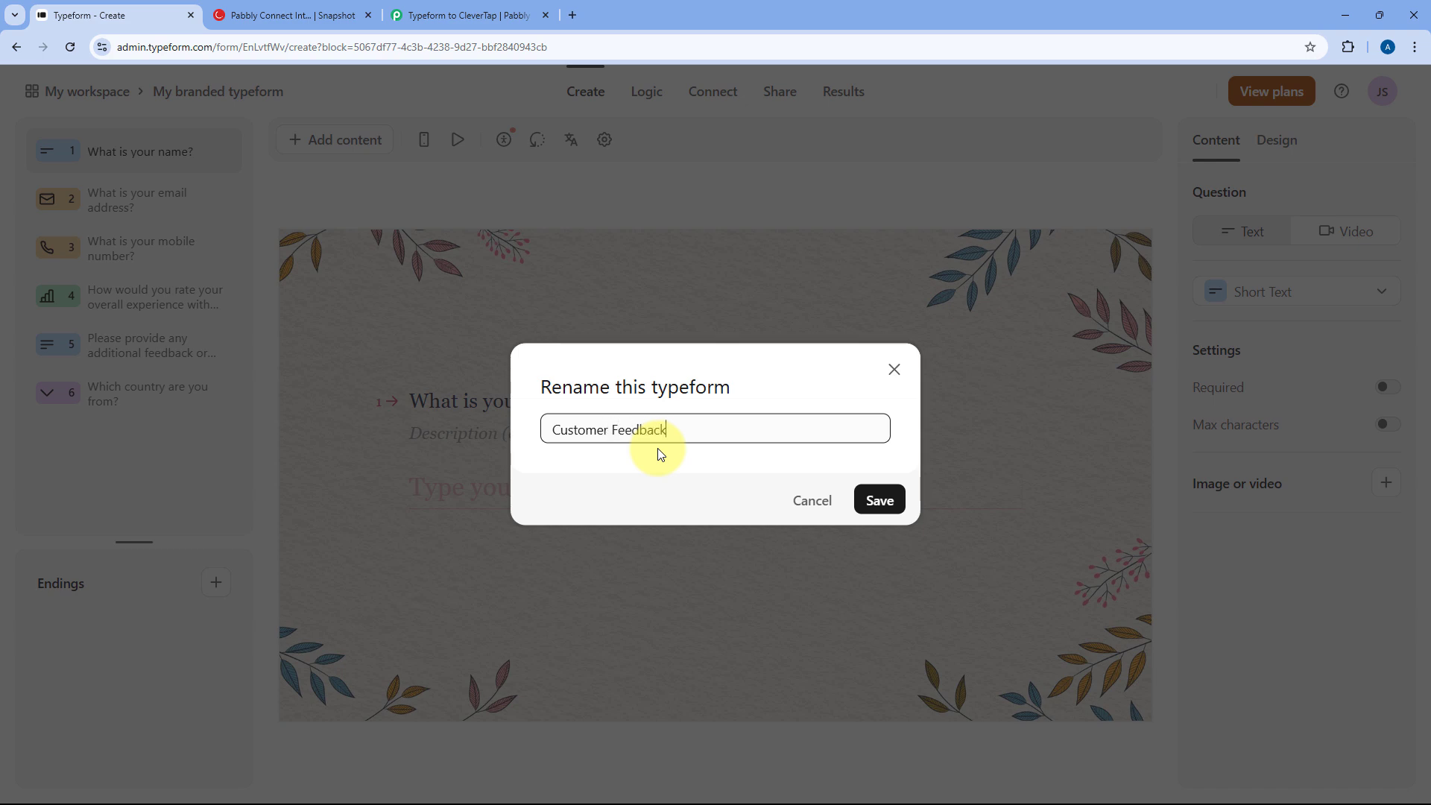
left_click(874, 498)
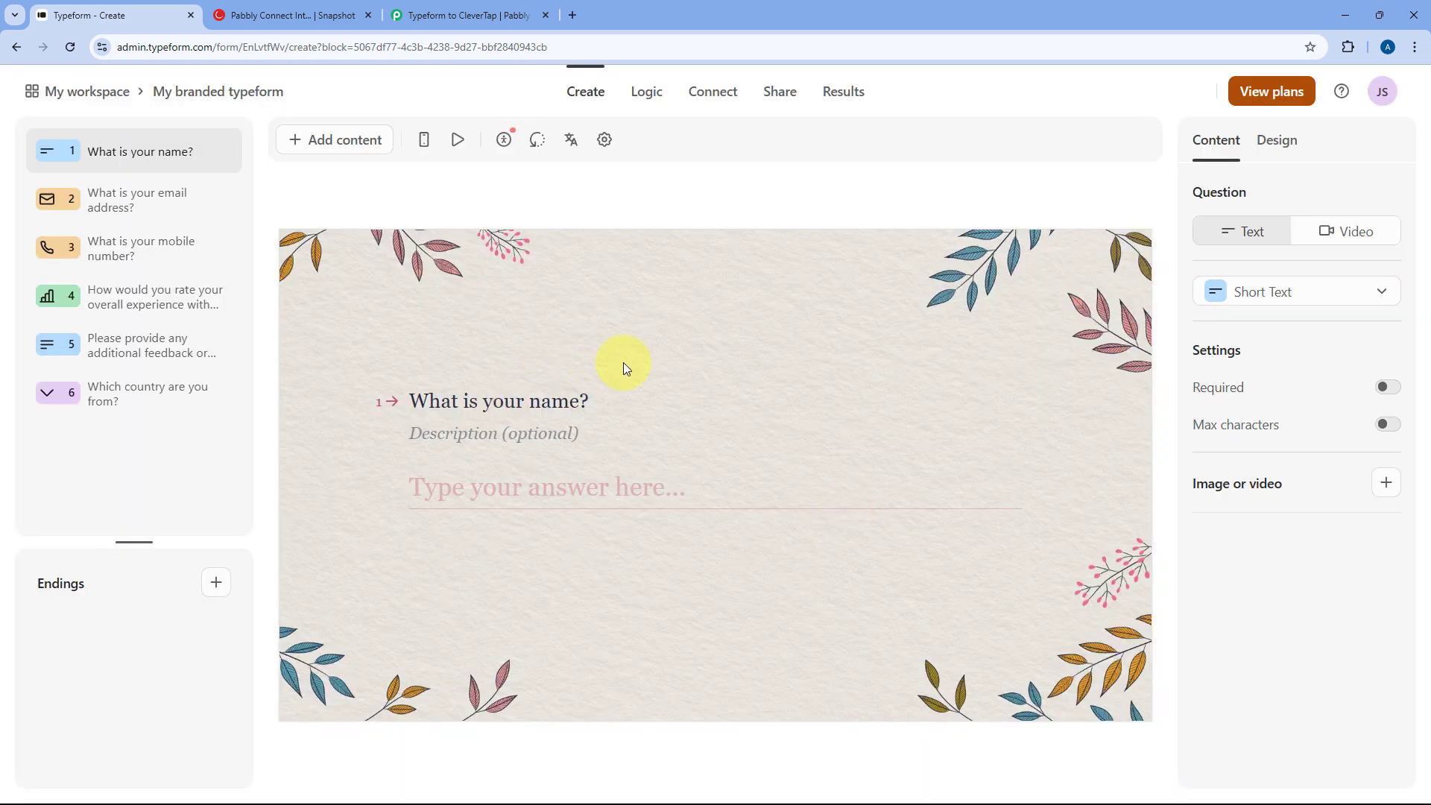
left_click(477, 18)
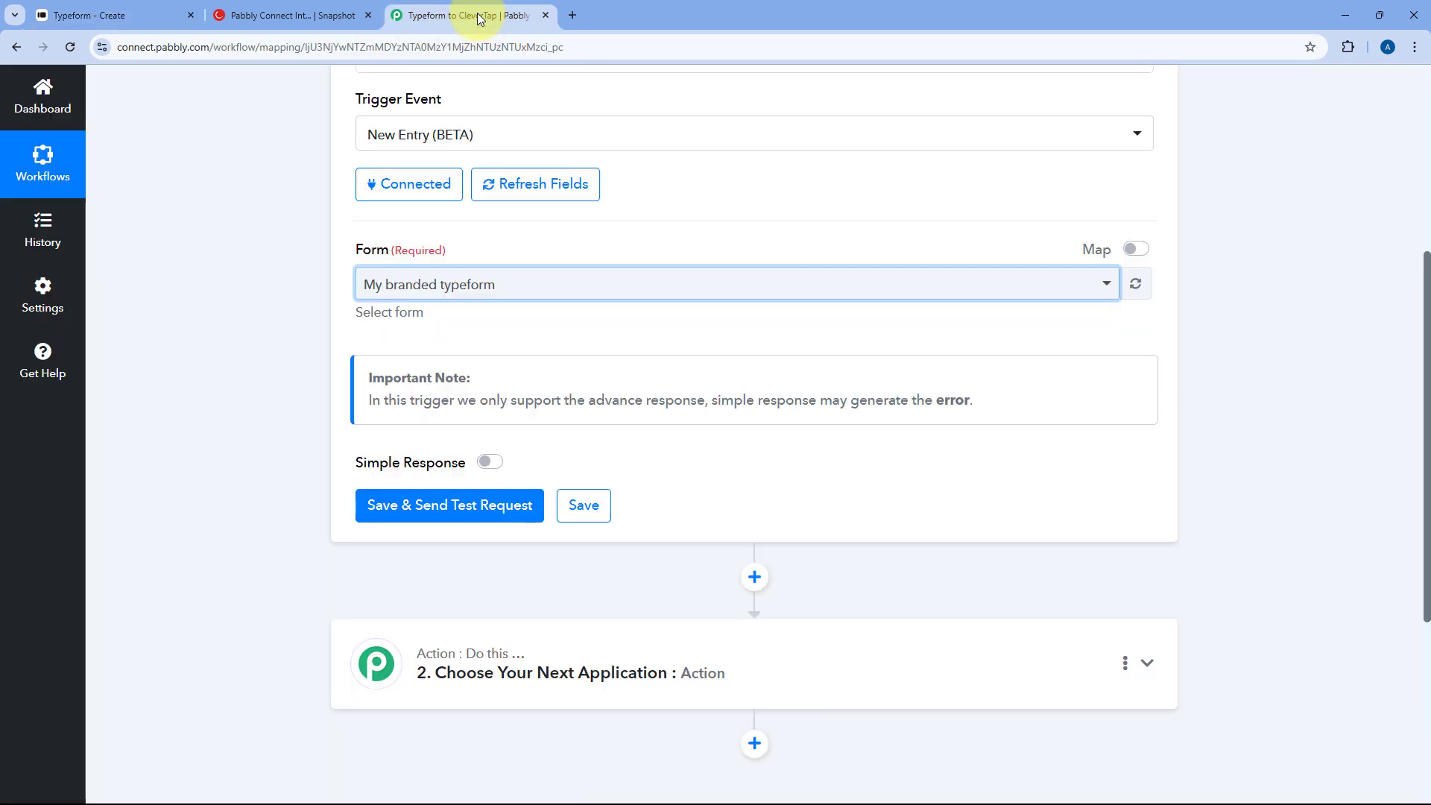
- Refresh the form list, select Customer Feedback, and save the trigger to await a test response
left_click(1137, 284)
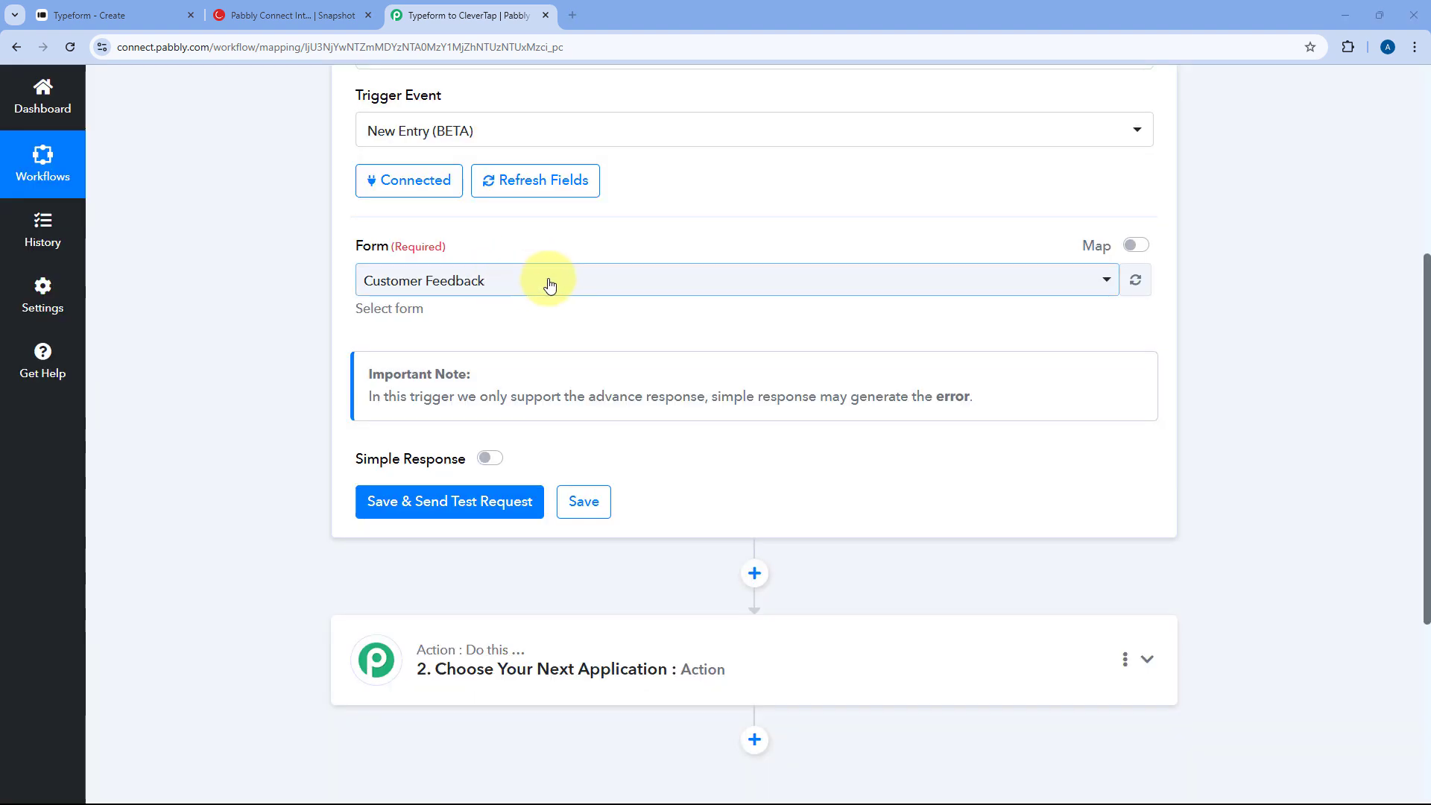
left_click(566, 287)
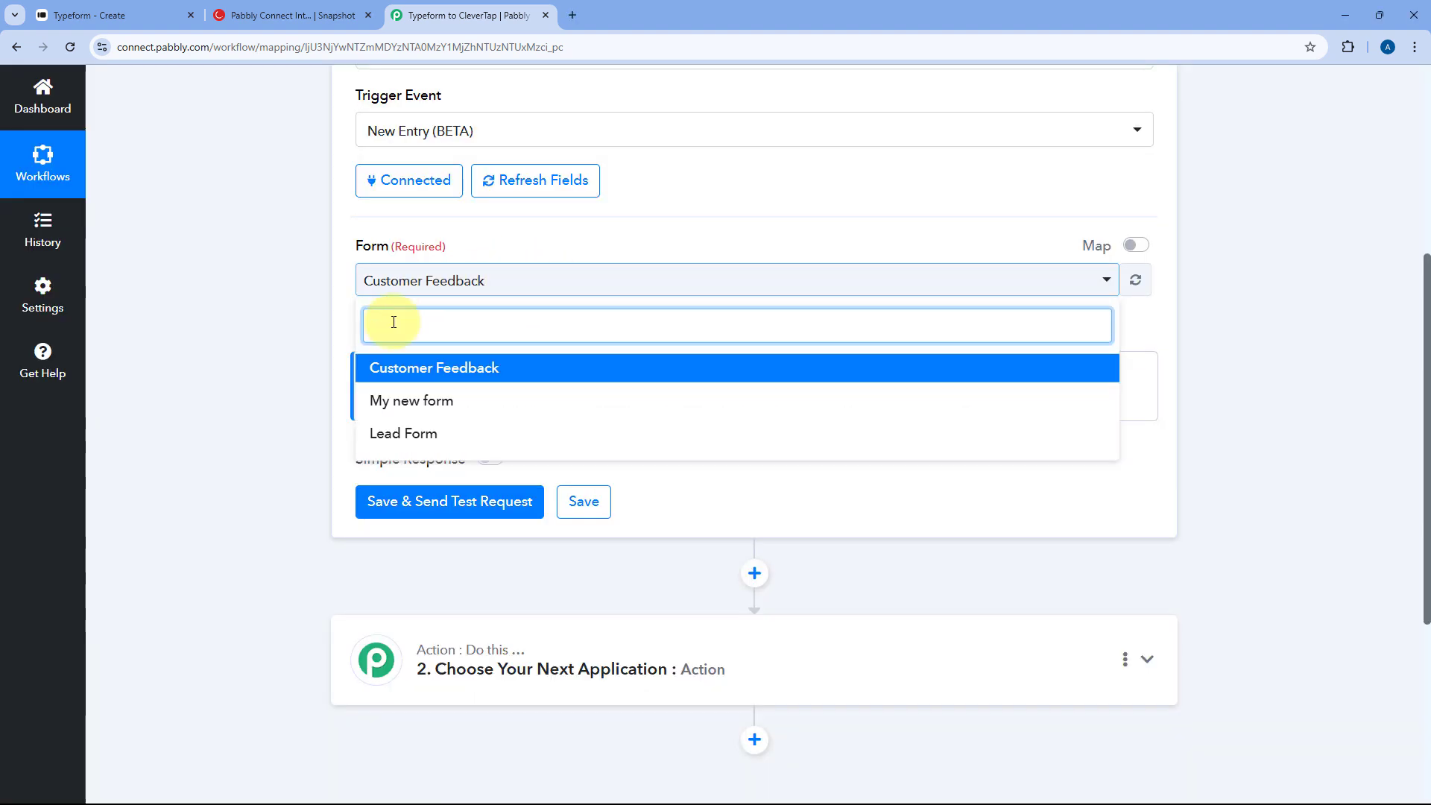
left_click(506, 373)
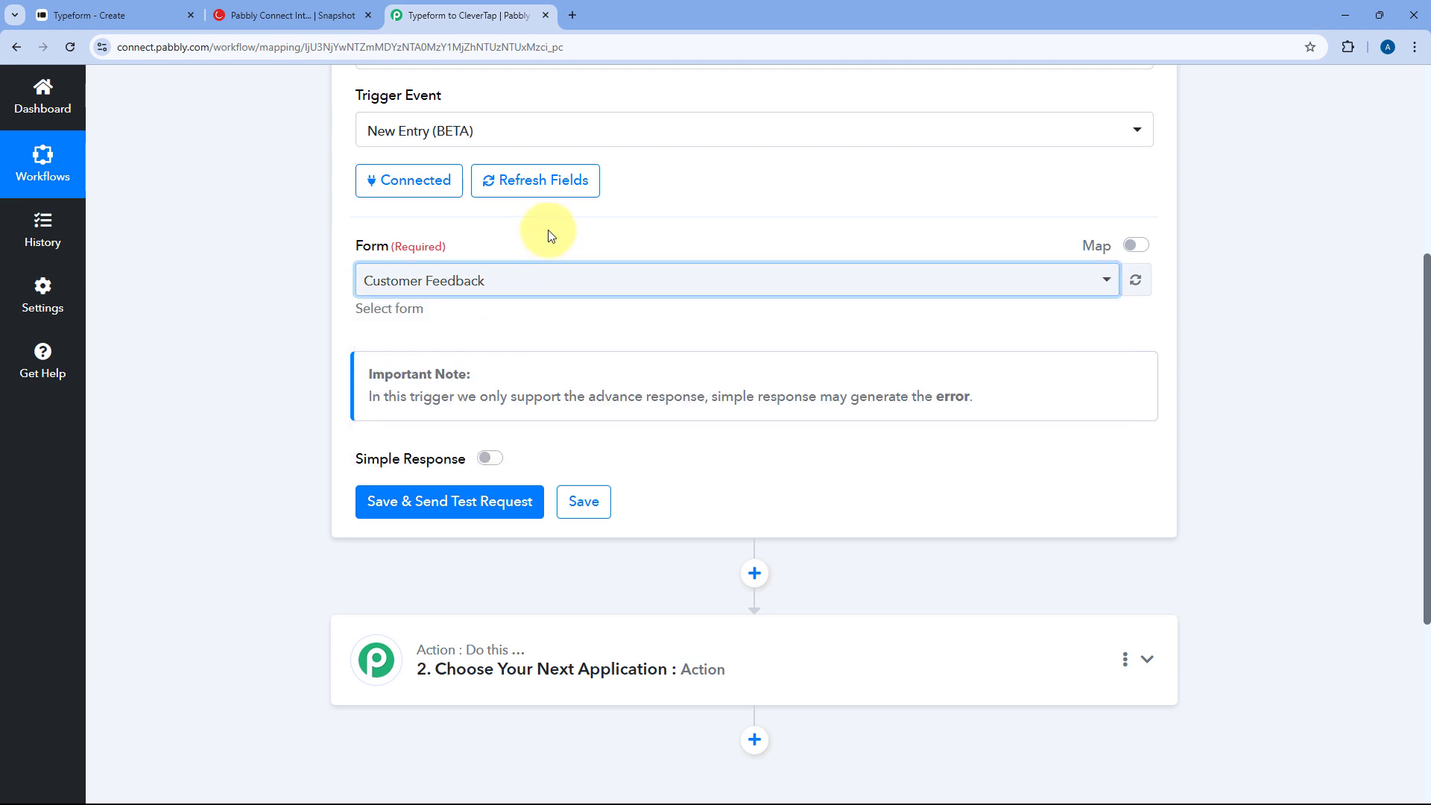
scroll(569, 239, "down", 2)
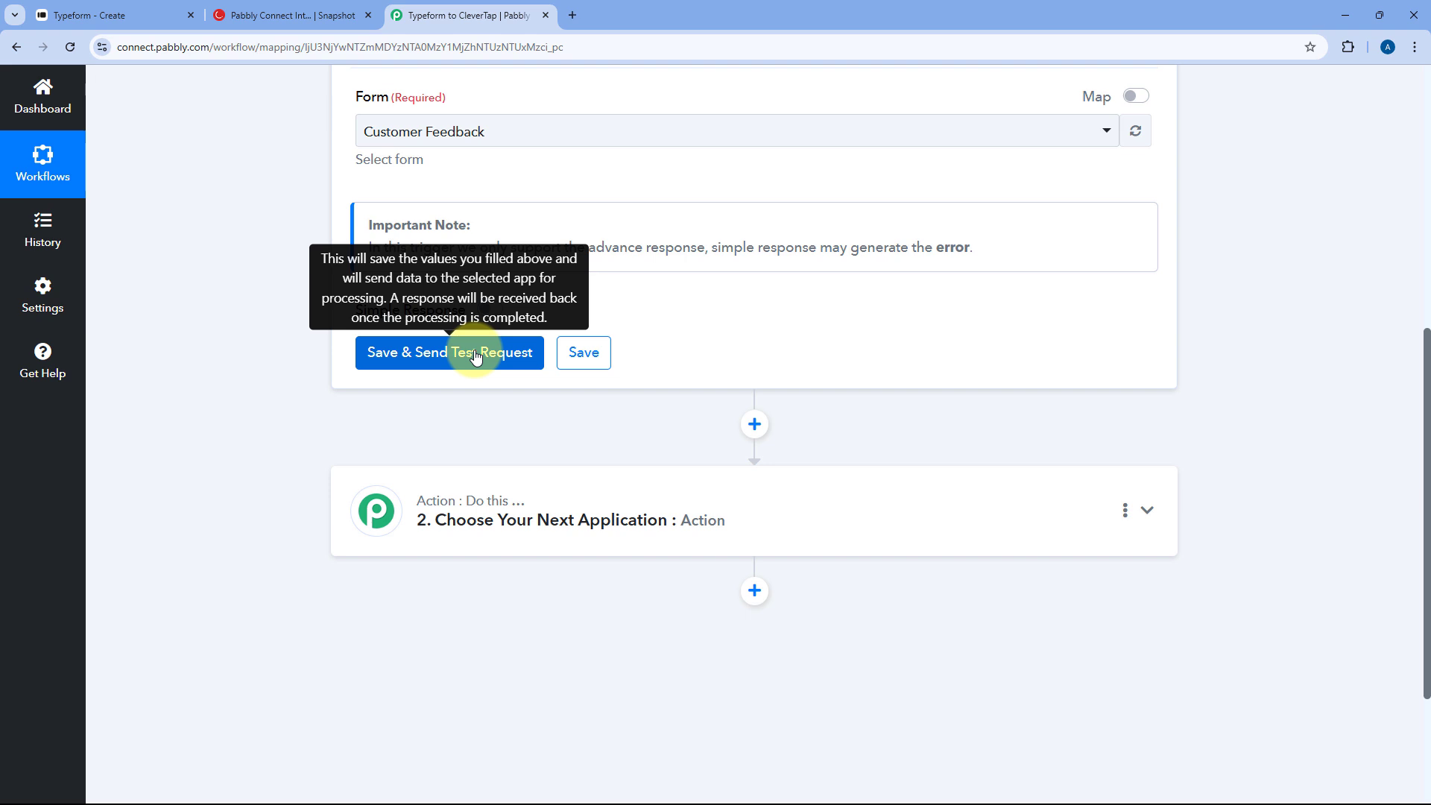
left_click(456, 351)
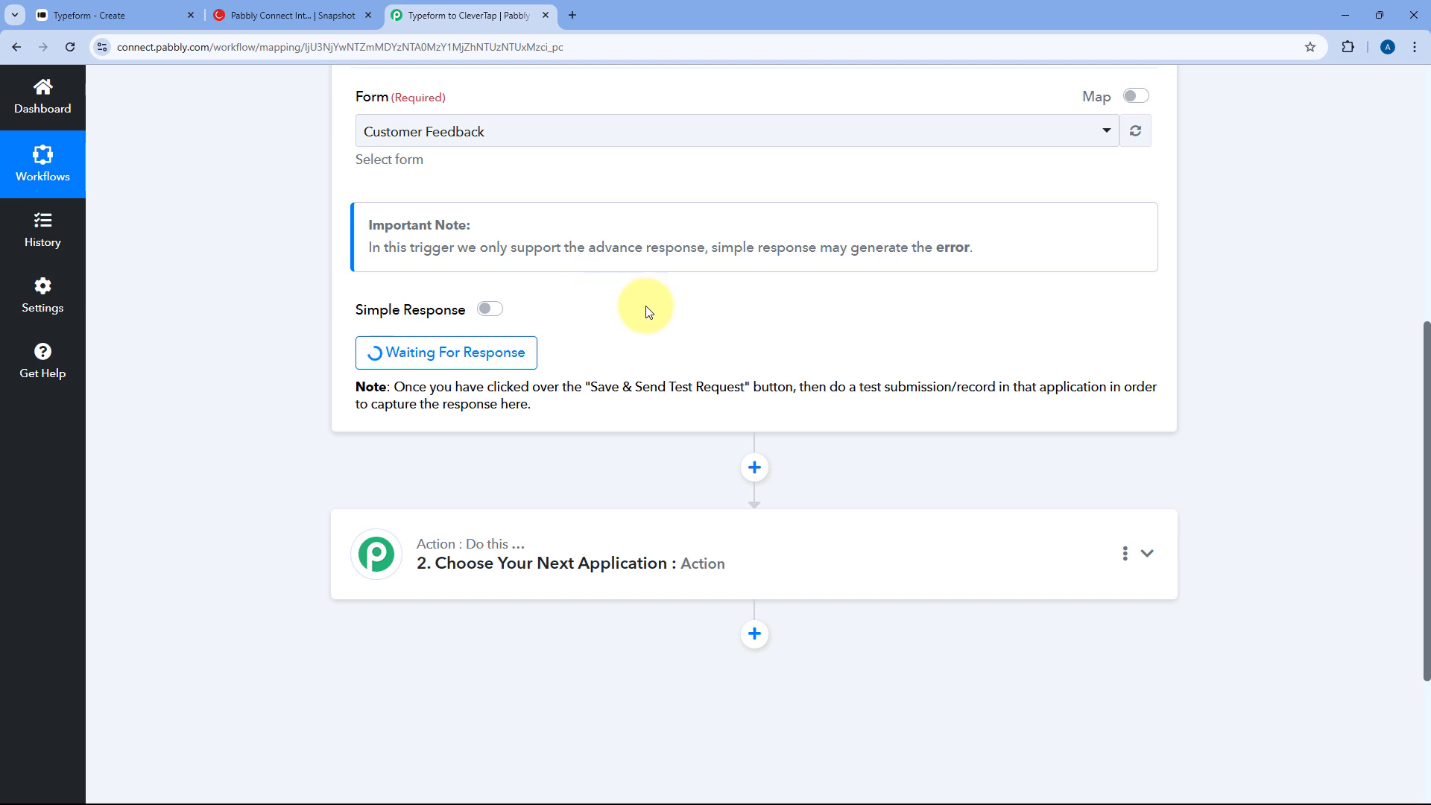
scroll(649, 310, "up", 4)
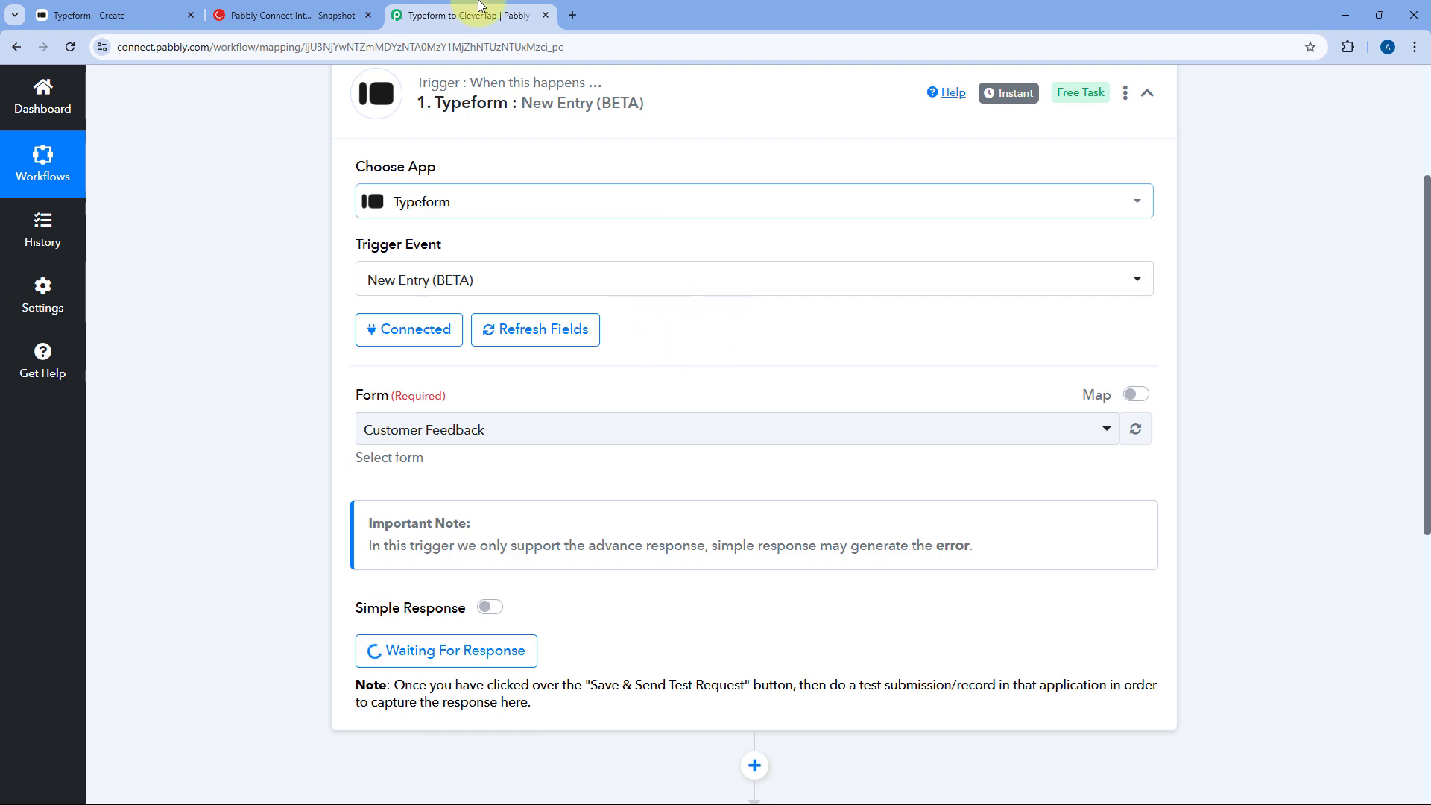
- Copy the Customer Feedback form's share link and load the live form in a new tab
left_click(128, 10)
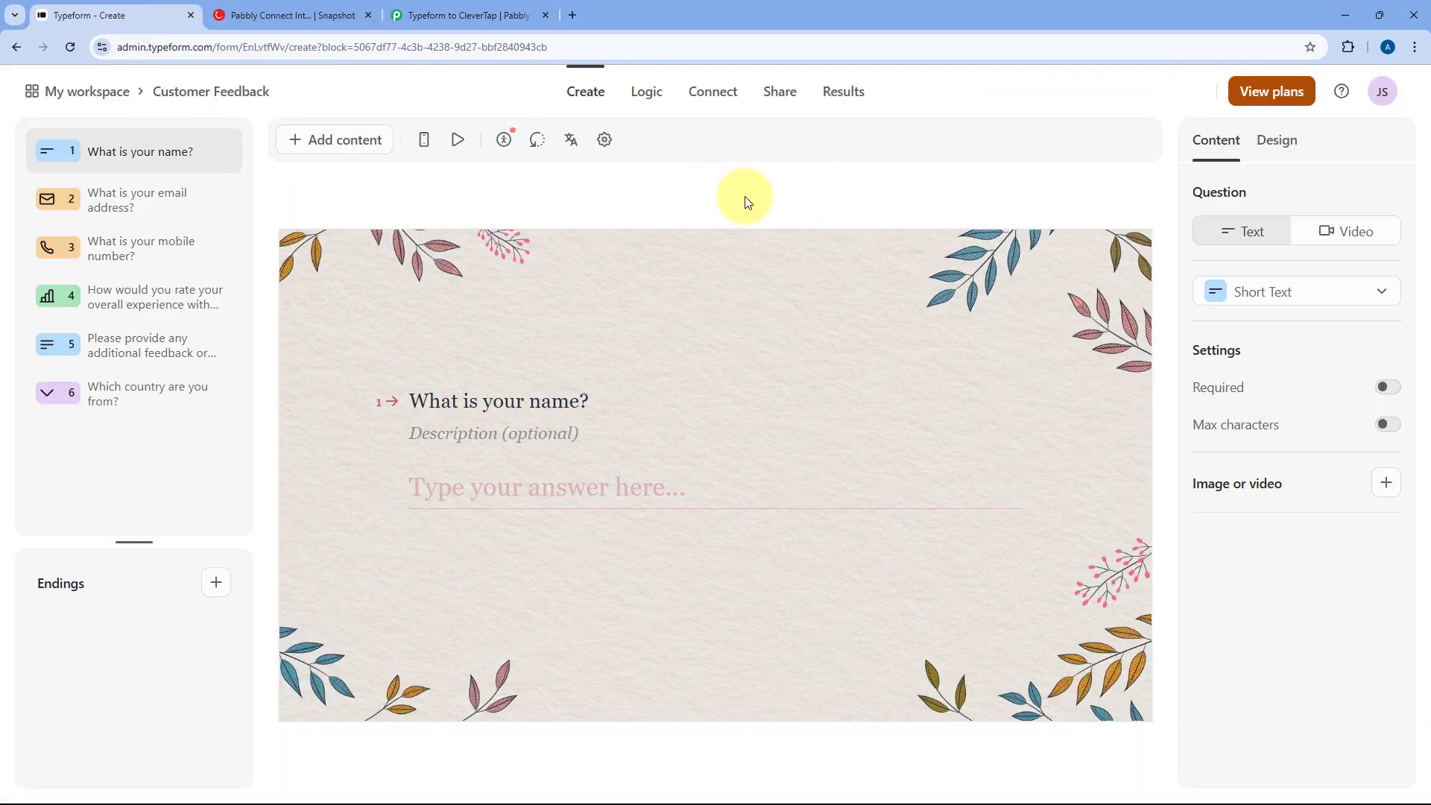
left_click(780, 99)
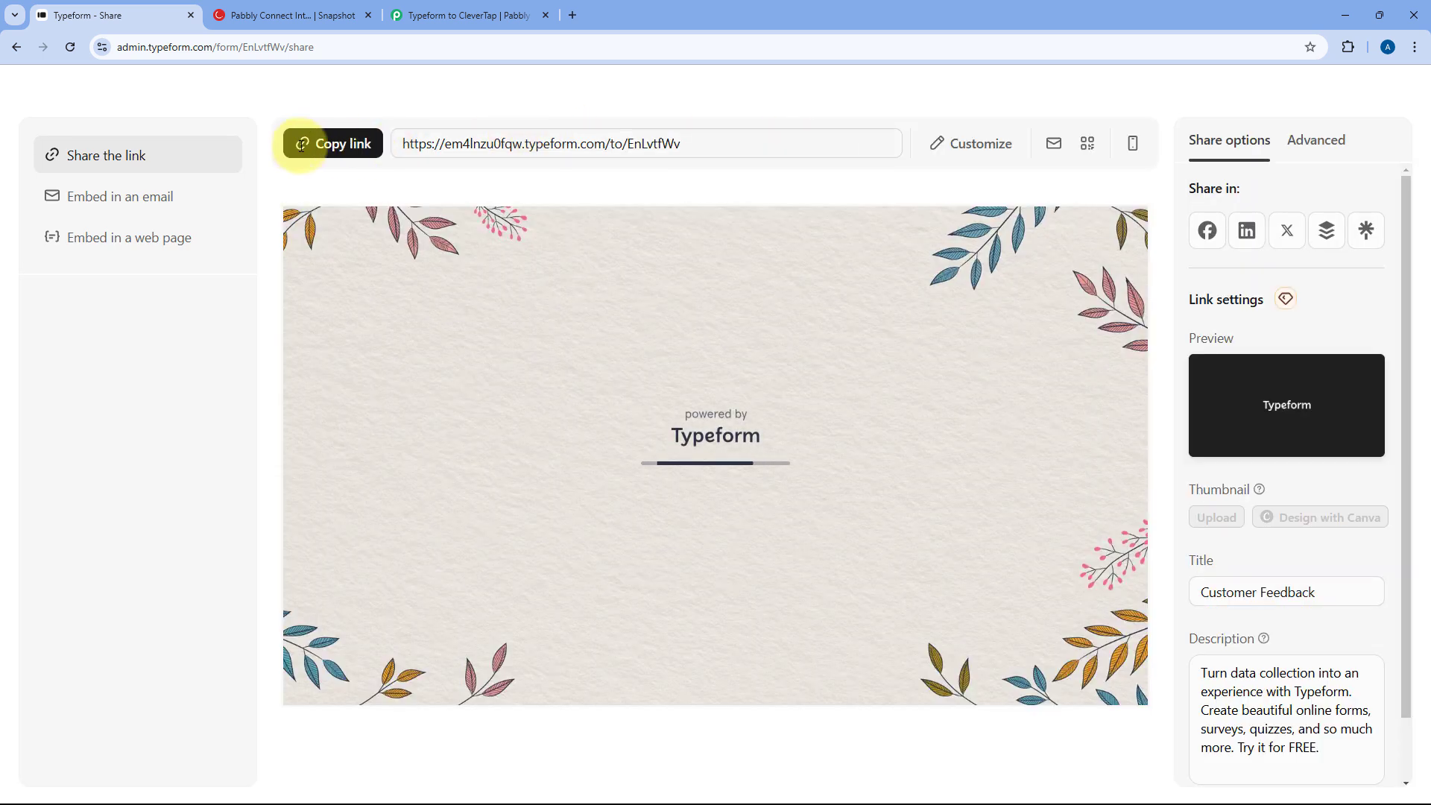
left_click(303, 143)
key("ctrl+t")
key("ctrl+v")
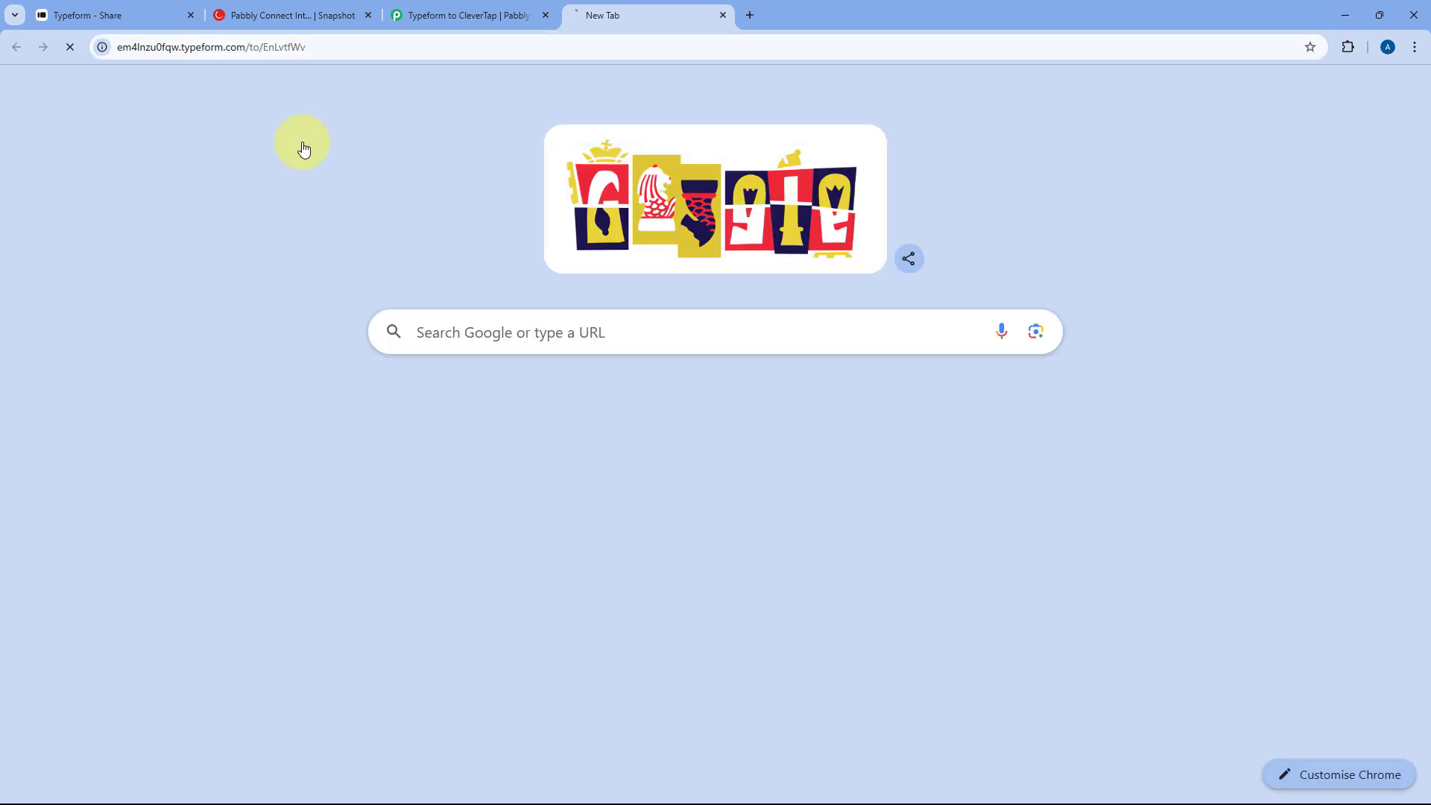
key("Return")
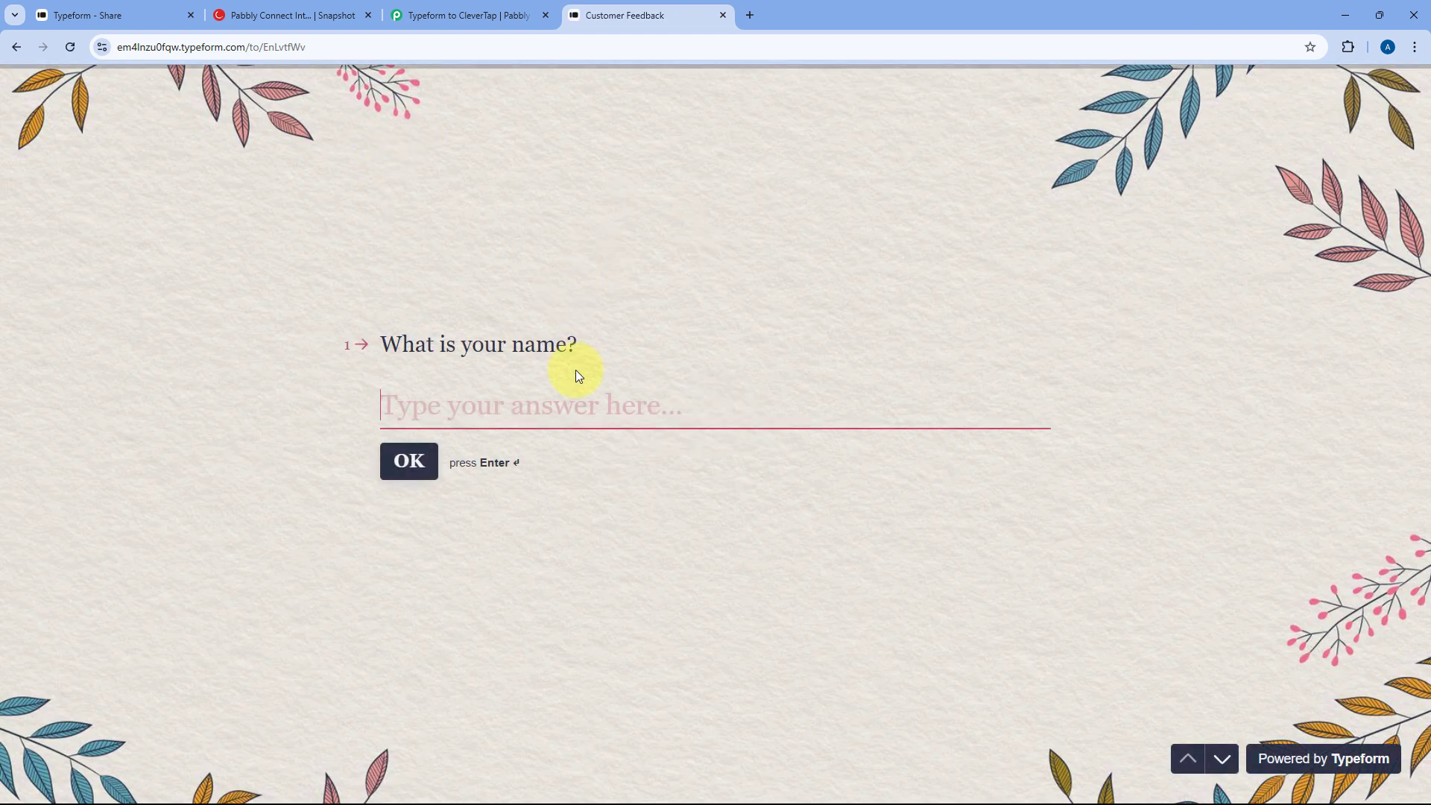
- Answer with a name, e-mail and mobile number, rate the experience 9, and add a feedback comment
type("Demo User")
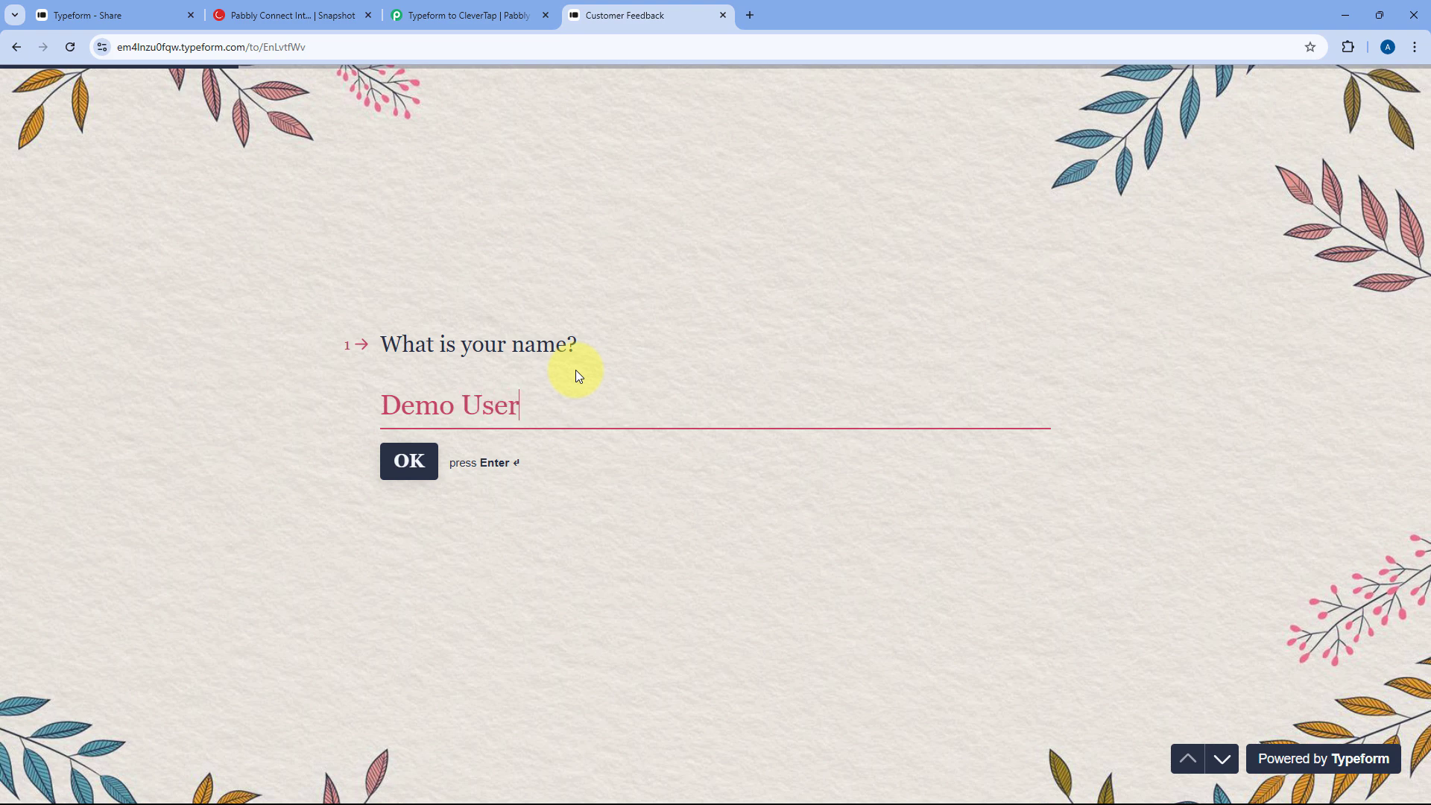
key("Tab")
key("Return")
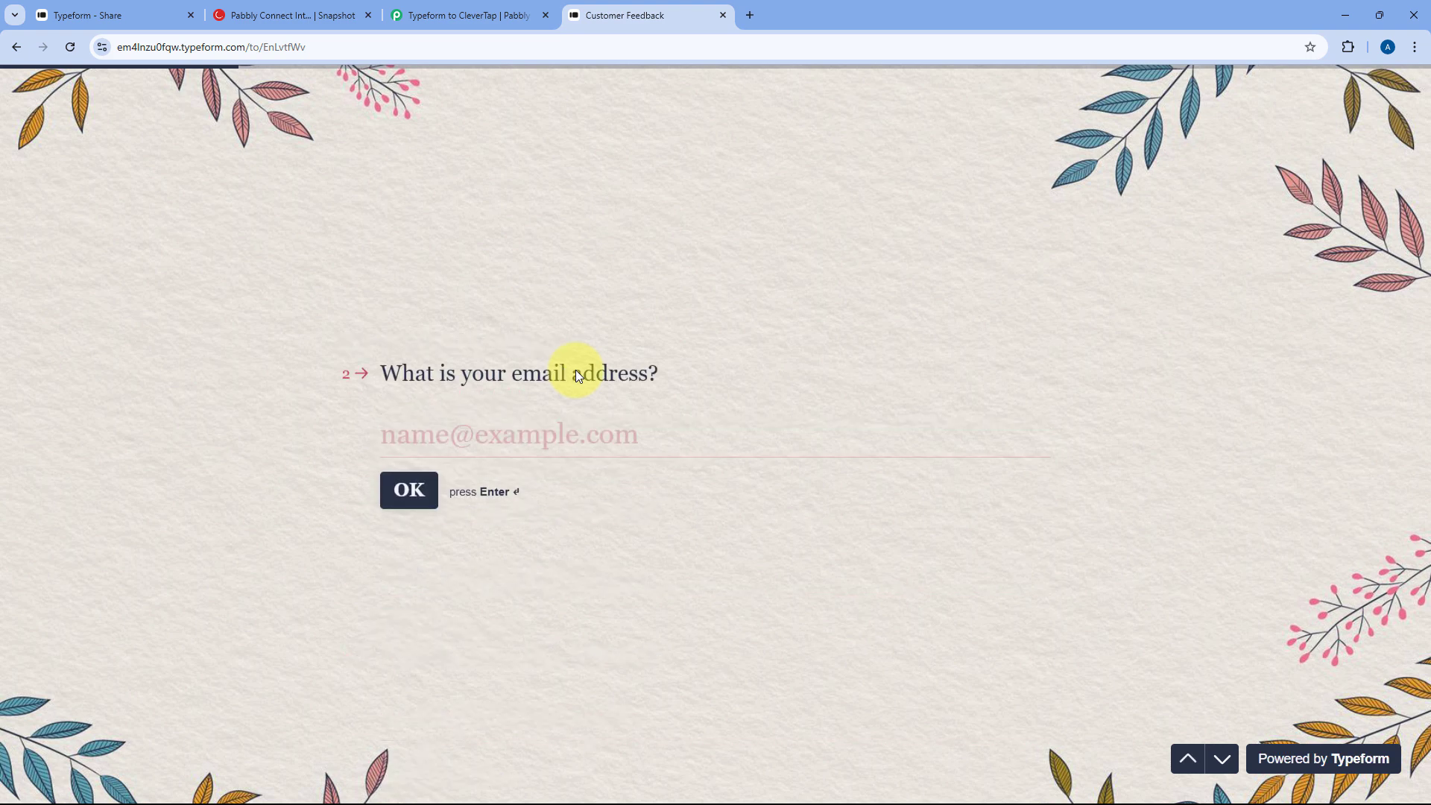
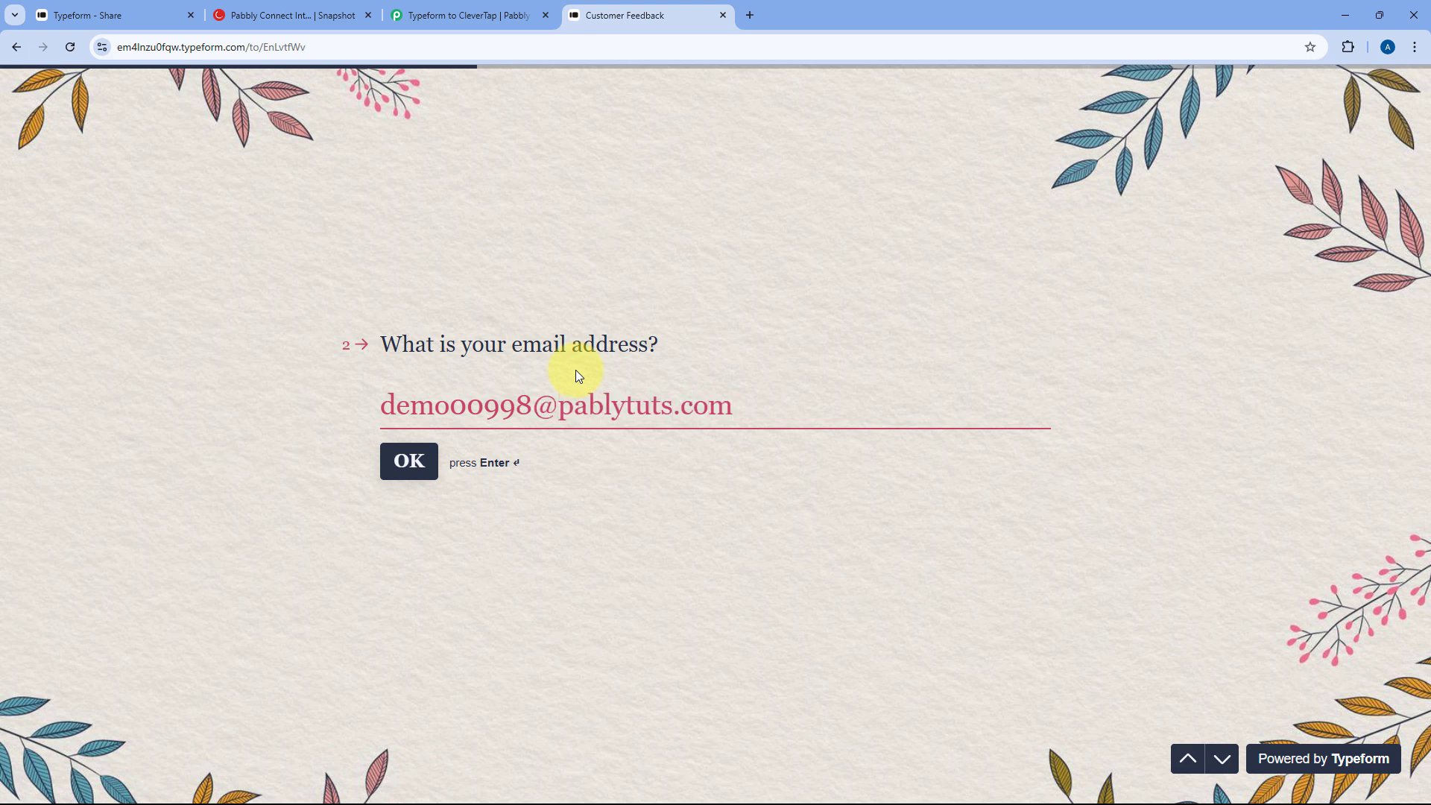
key("Return")
type("1")
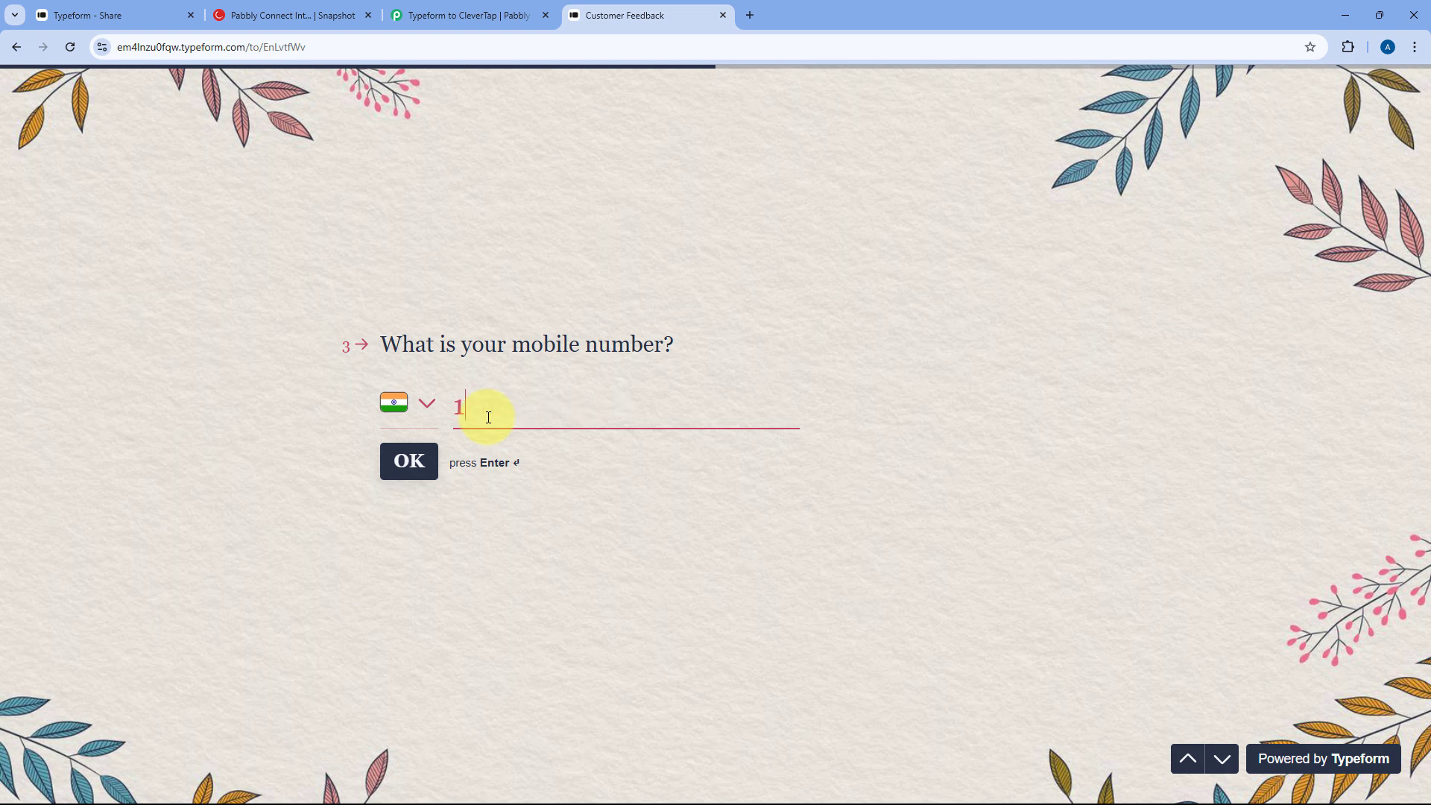
type("234 567 890")
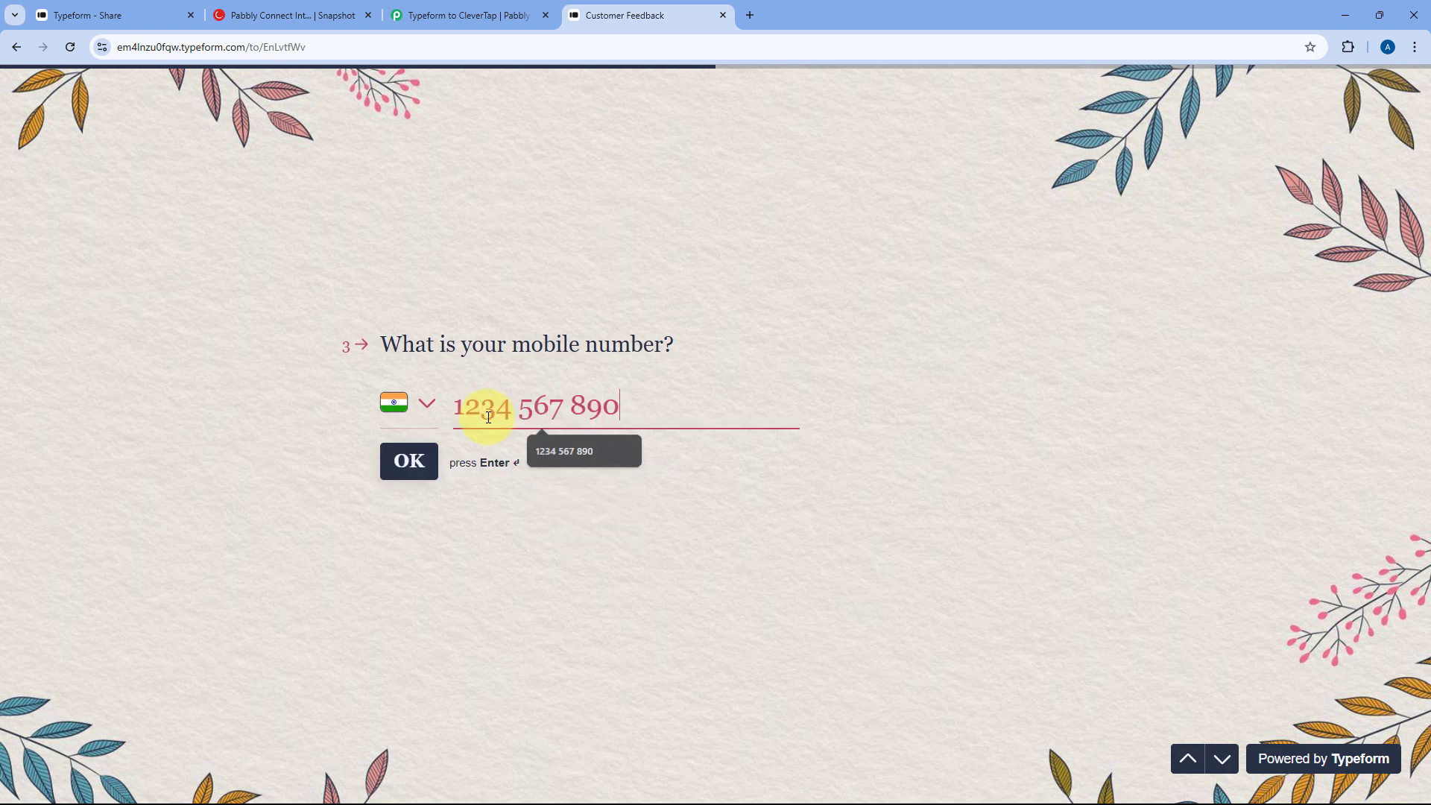
left_click(411, 459)
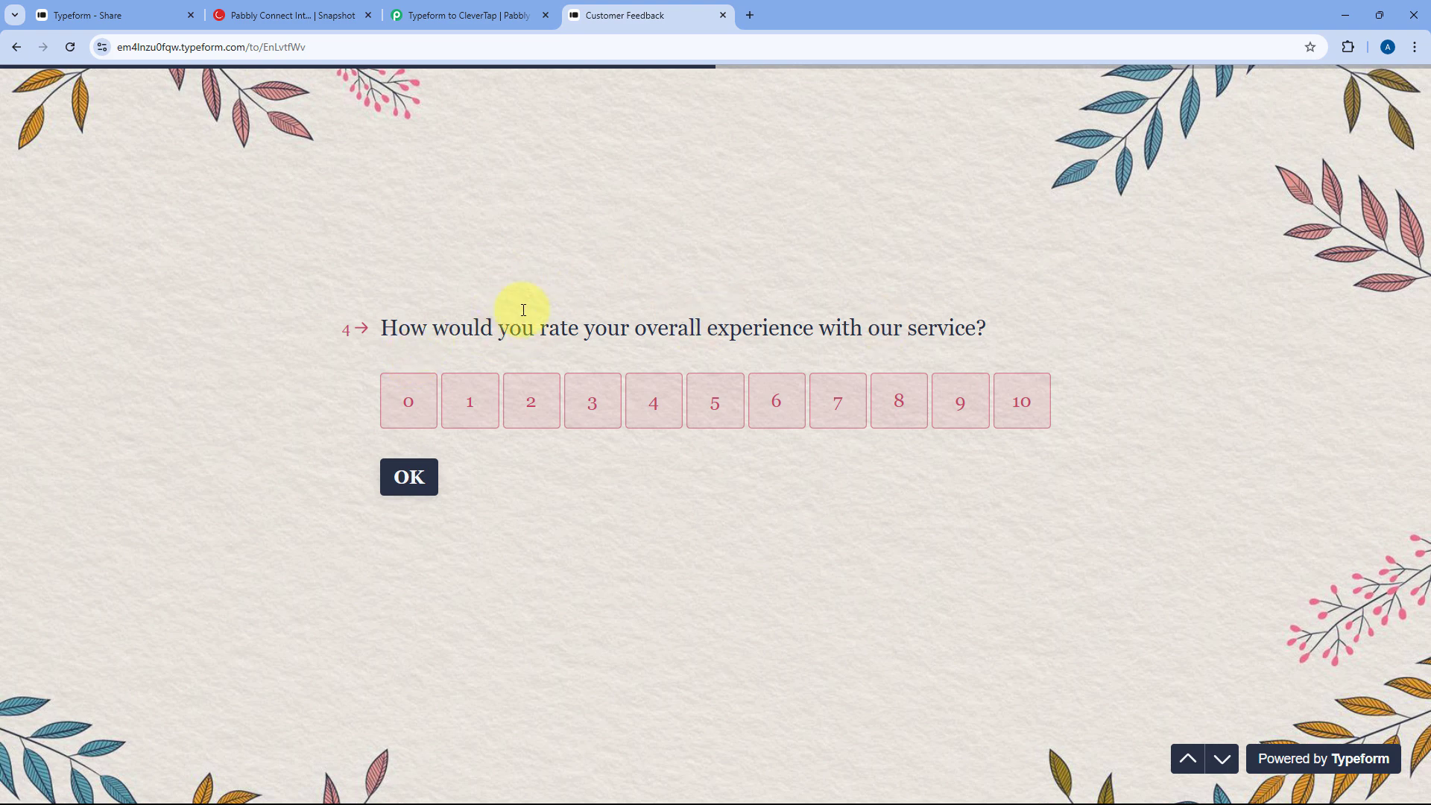
left_click(956, 402)
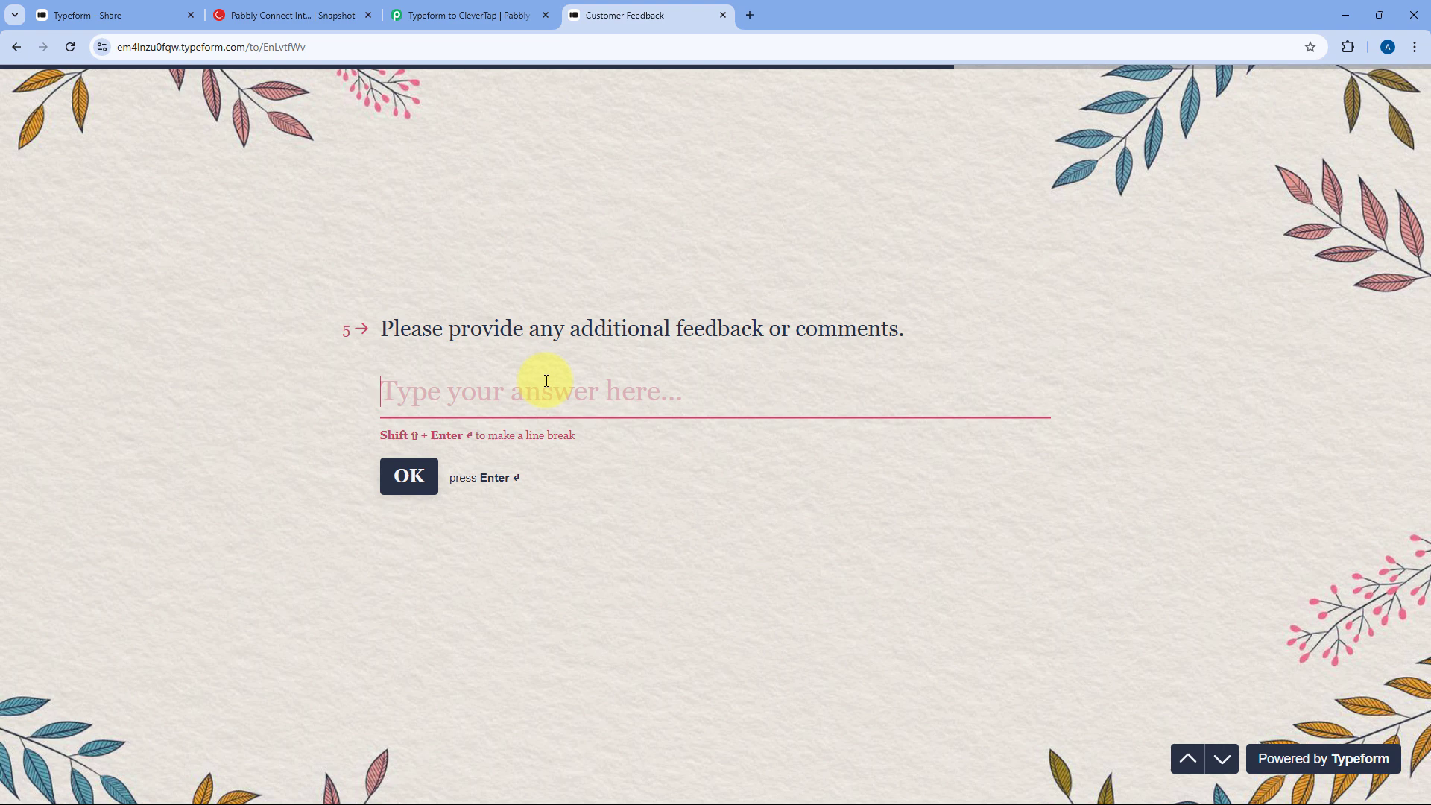
type("We ")
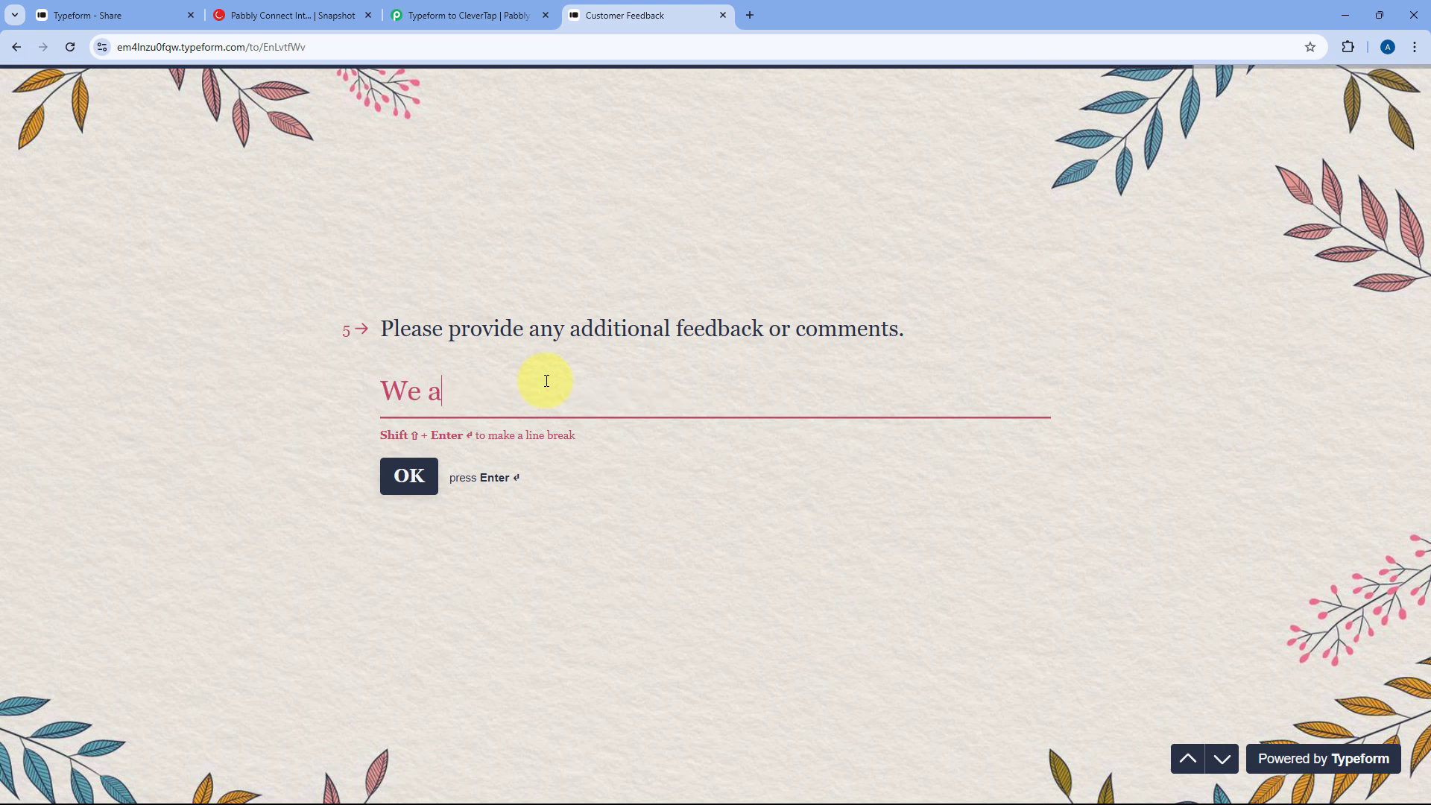
type("are setting yu")
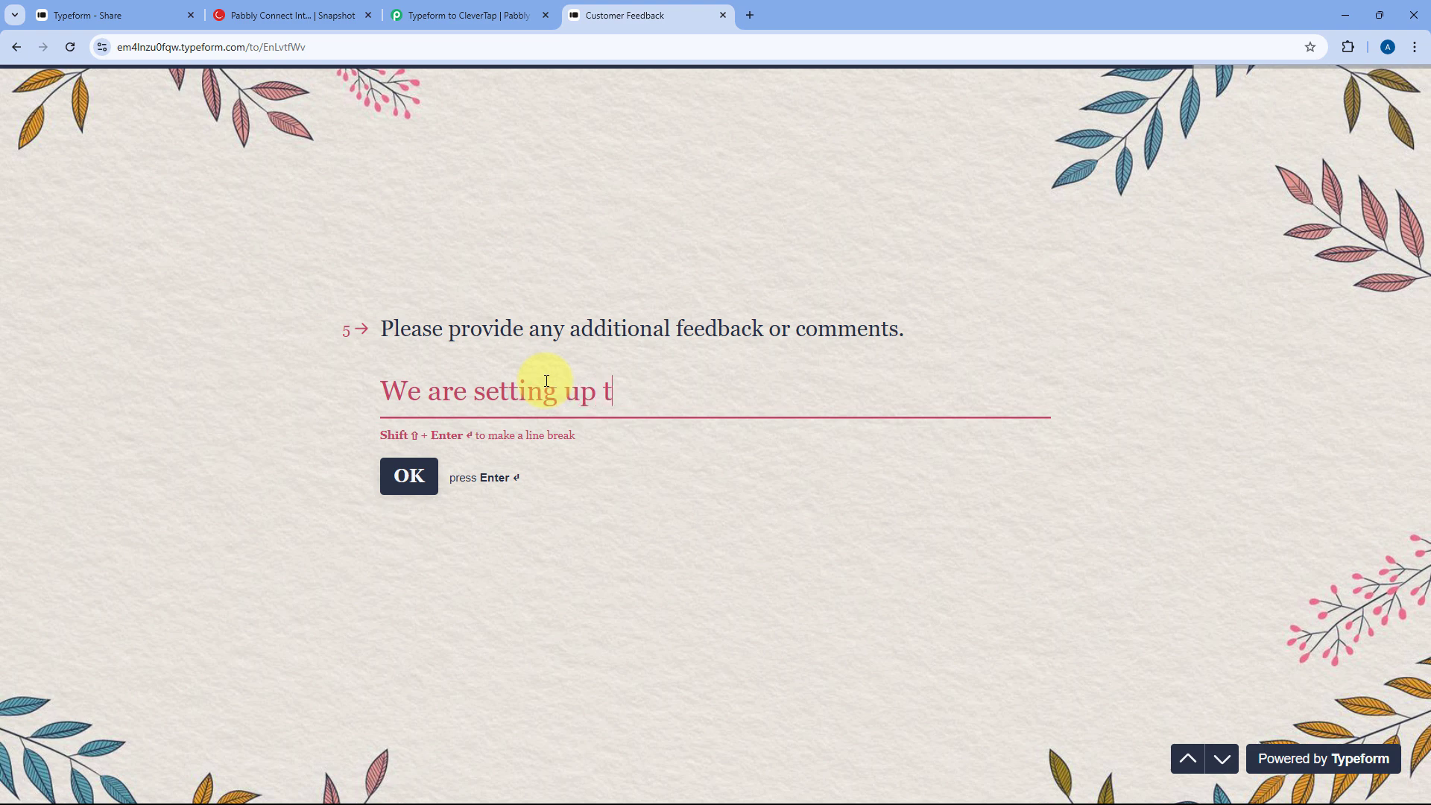
type(" this automation.")
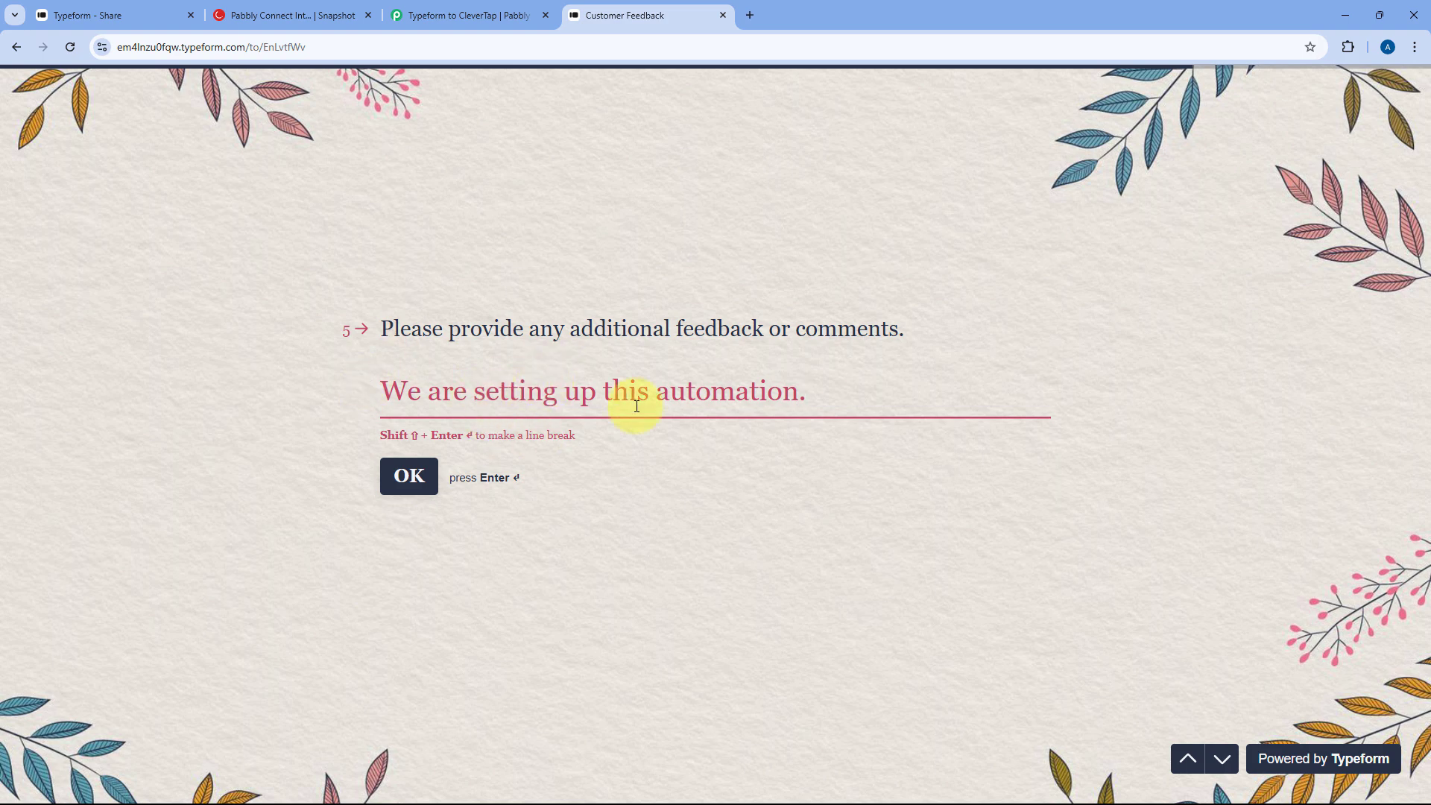
left_click(414, 477)
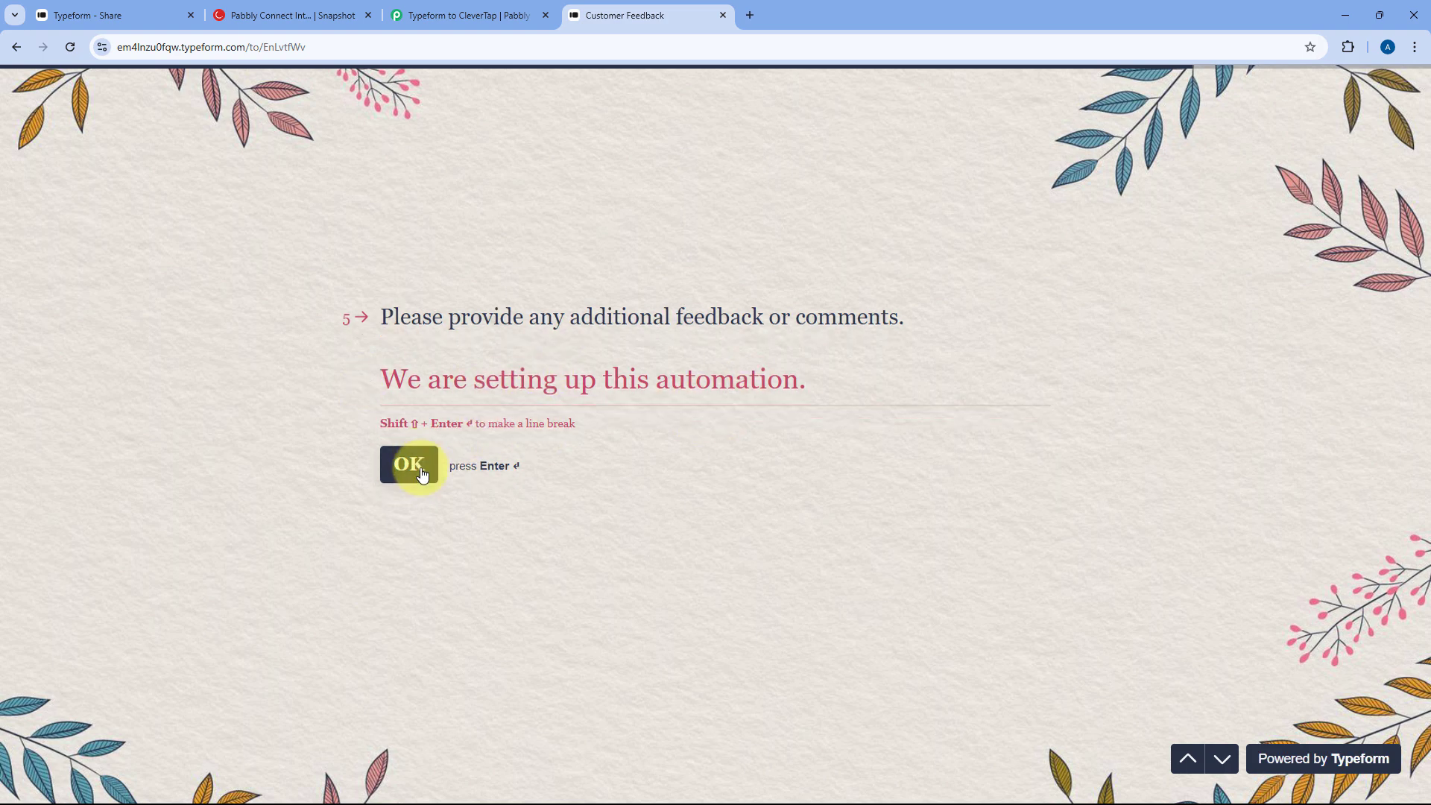
- Choose India as the country, submit the response, and return to the form's share page
left_click(739, 395)
type("Indi")
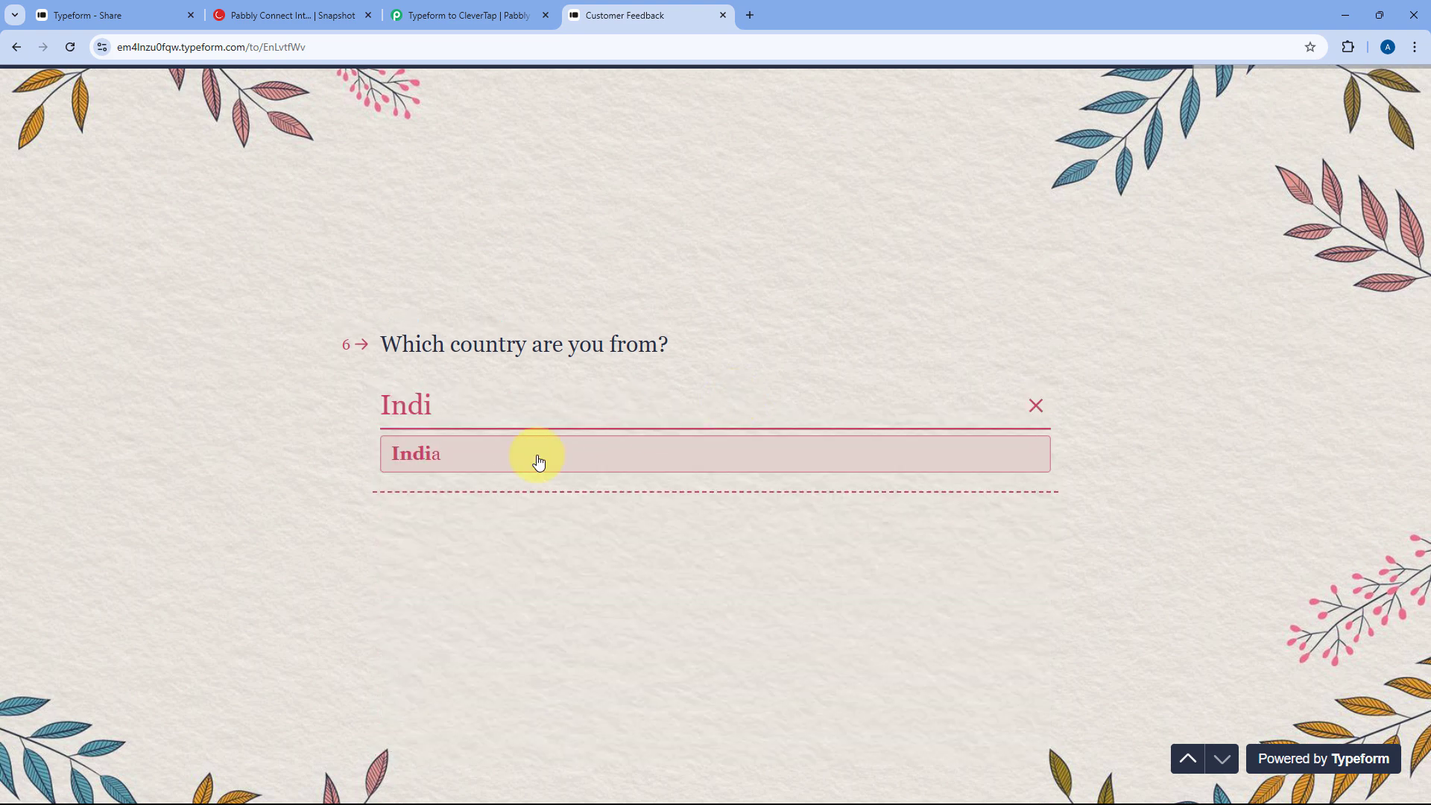
left_click(539, 462)
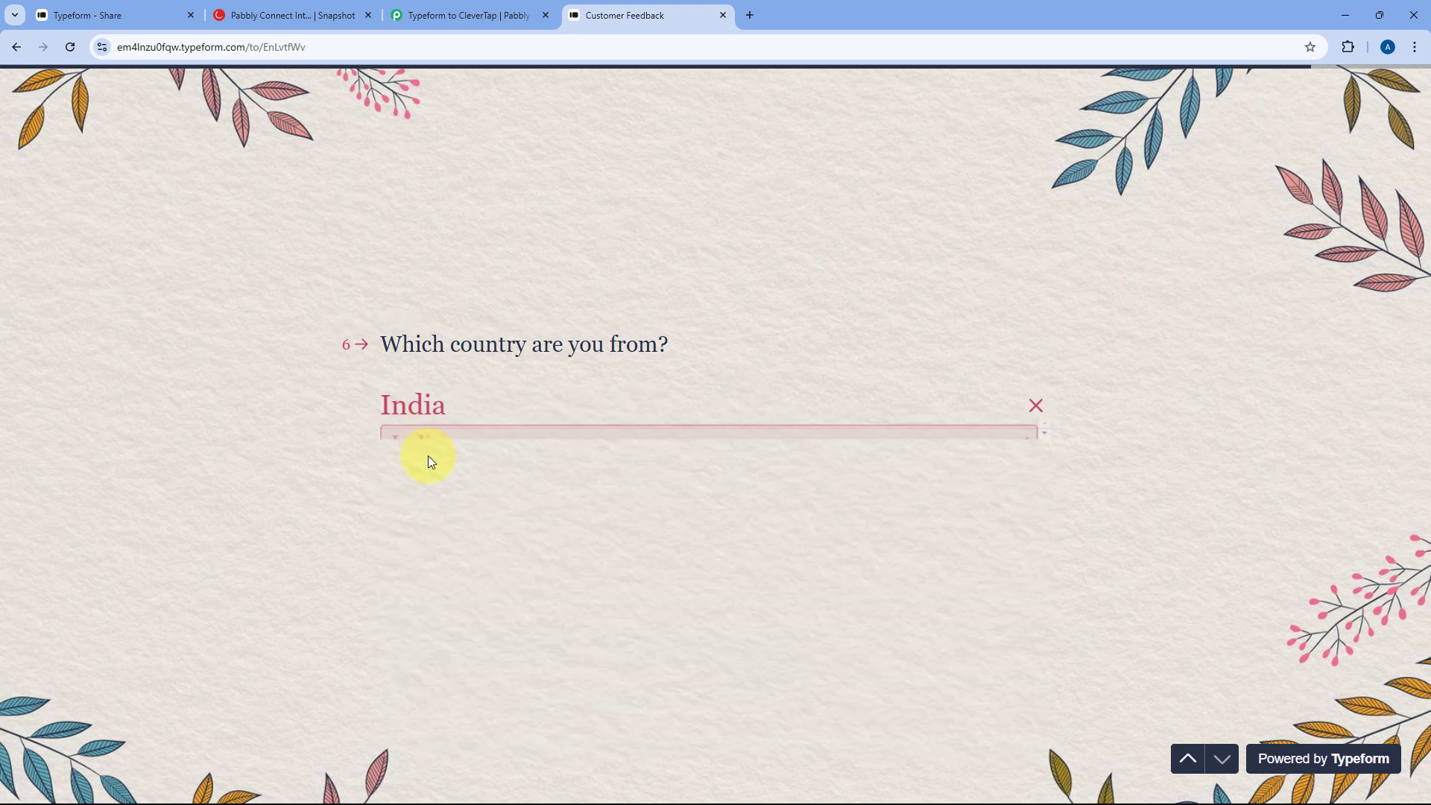
left_click(466, 444)
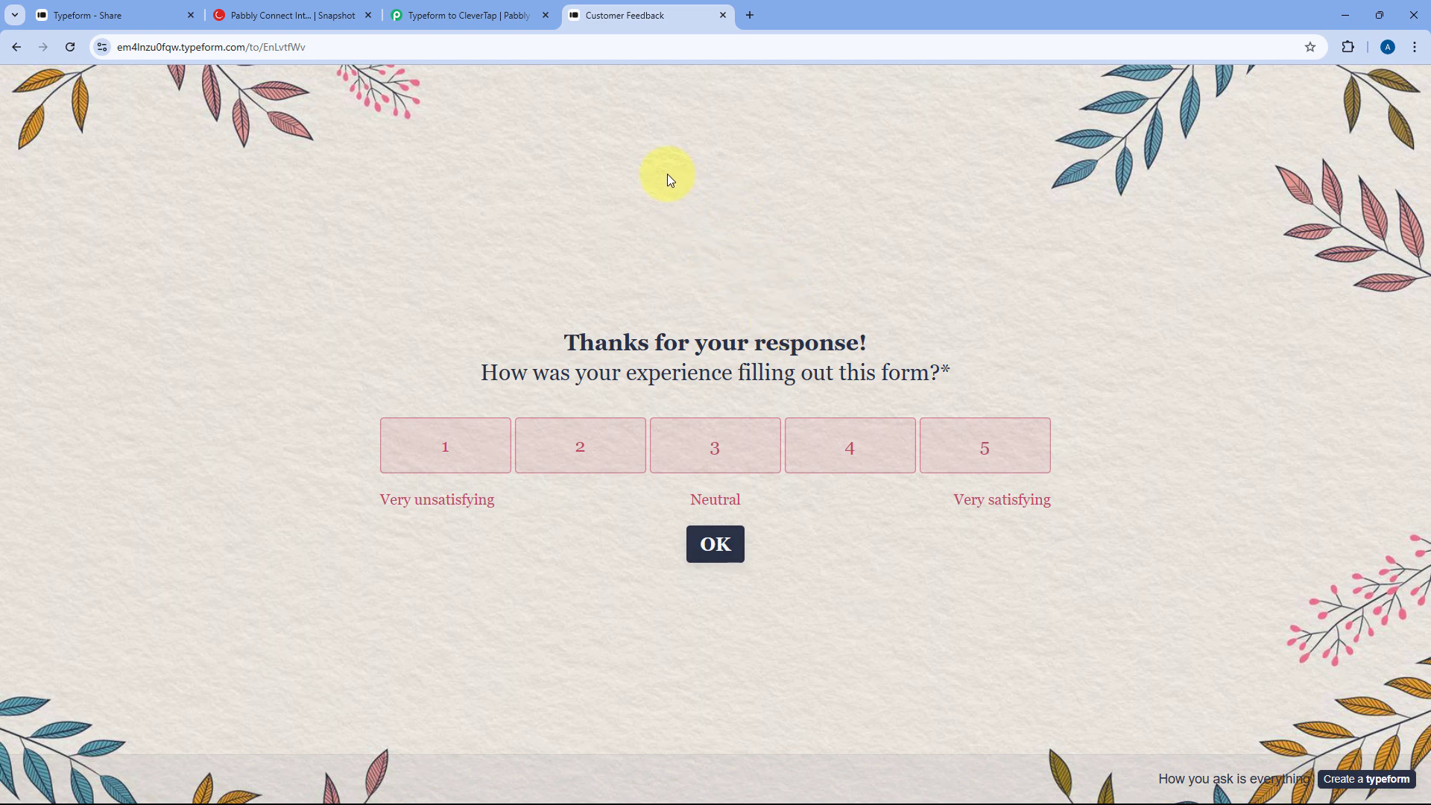
left_click(167, 17)
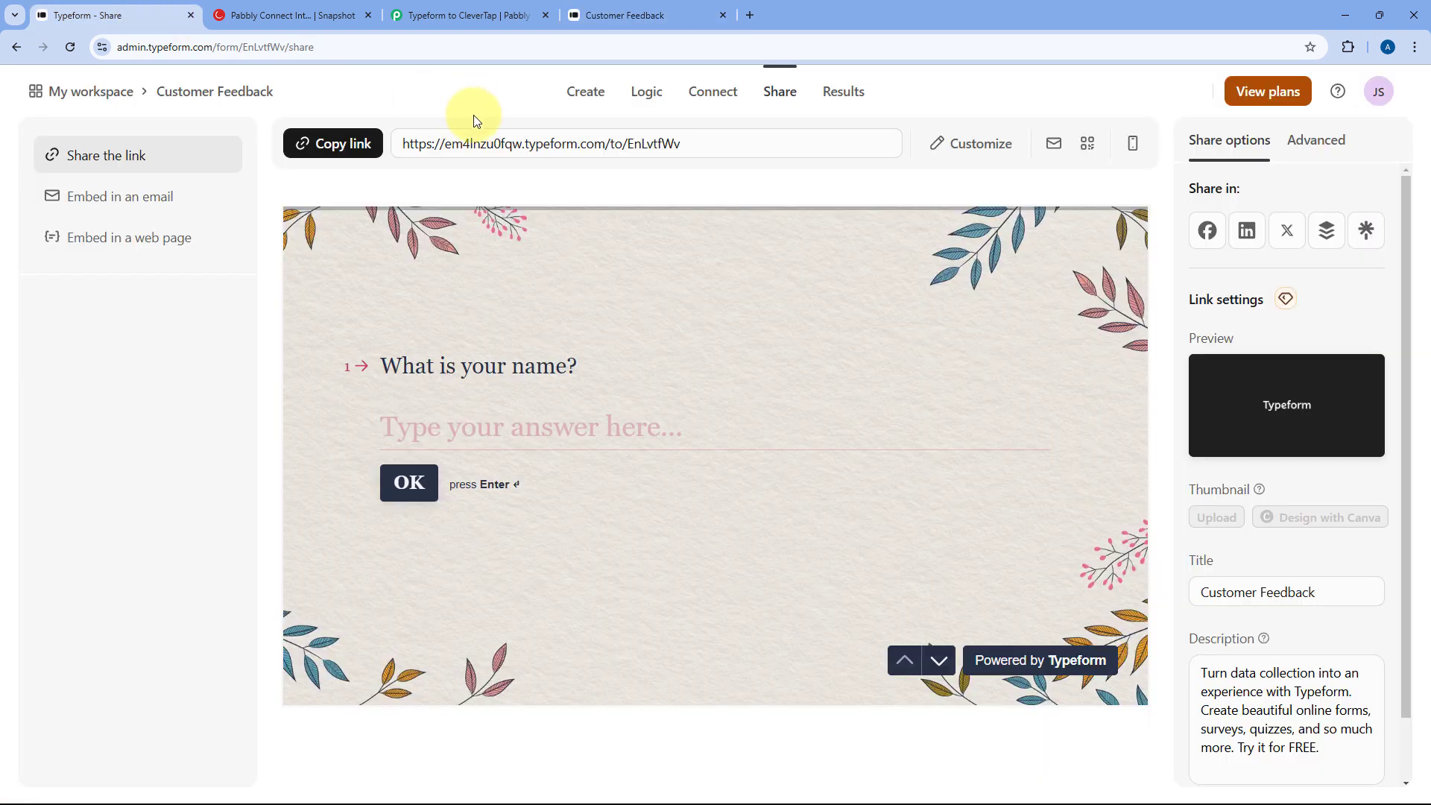
- Review the captured name, e-mail, mobile, rating 9 and feedback values in the trigger's response
left_click(477, 15)
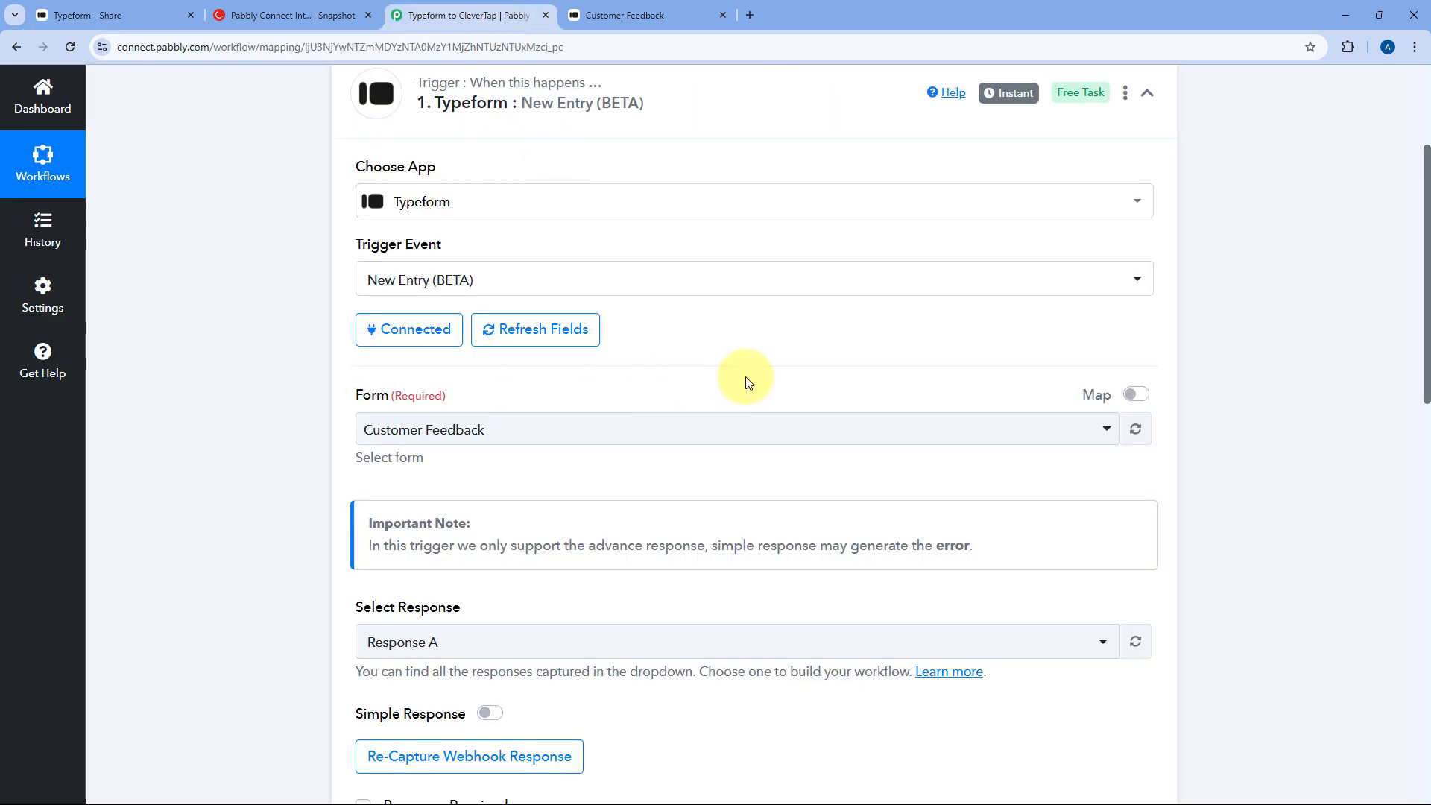
scroll(746, 376, "down", 7)
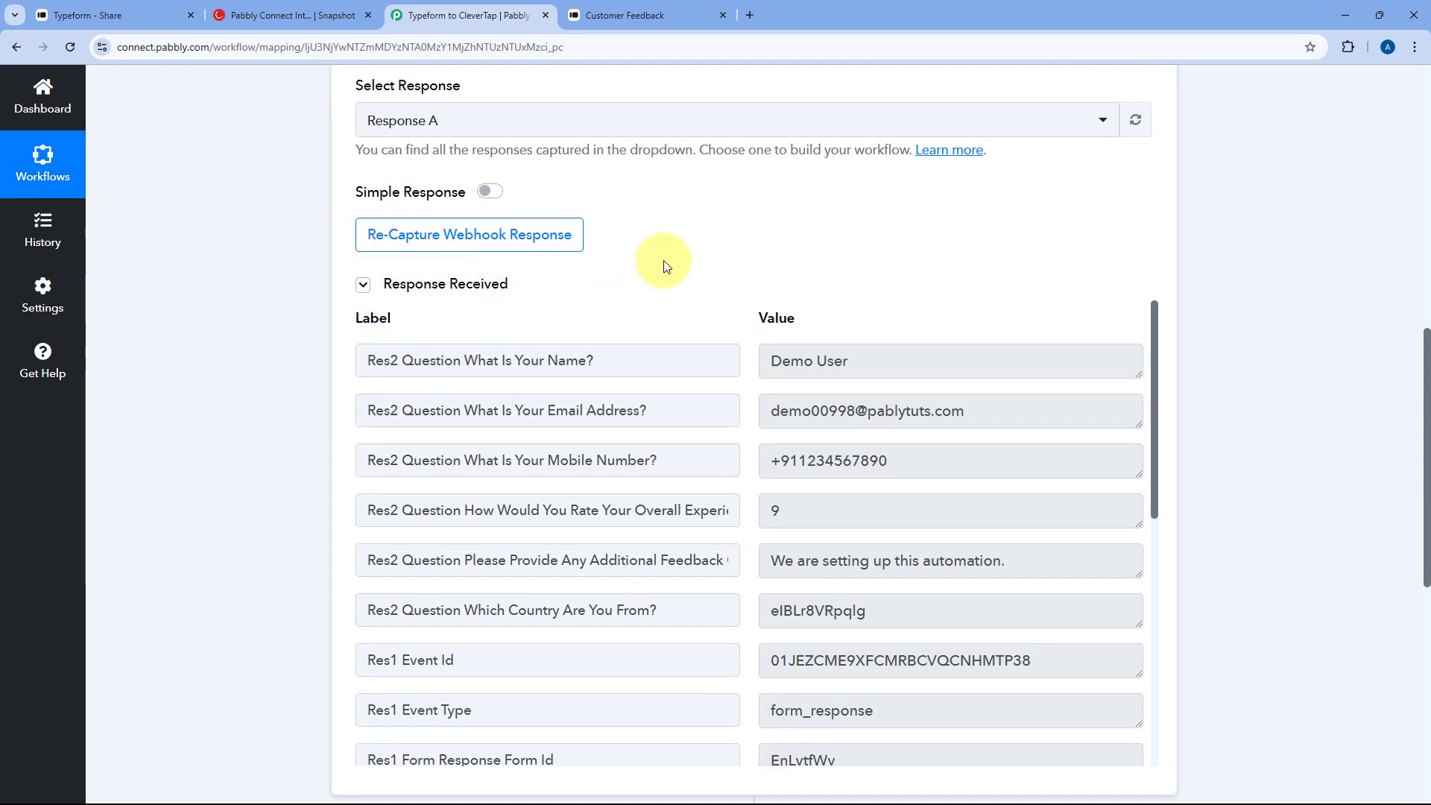
scroll(666, 266, "down", 1)
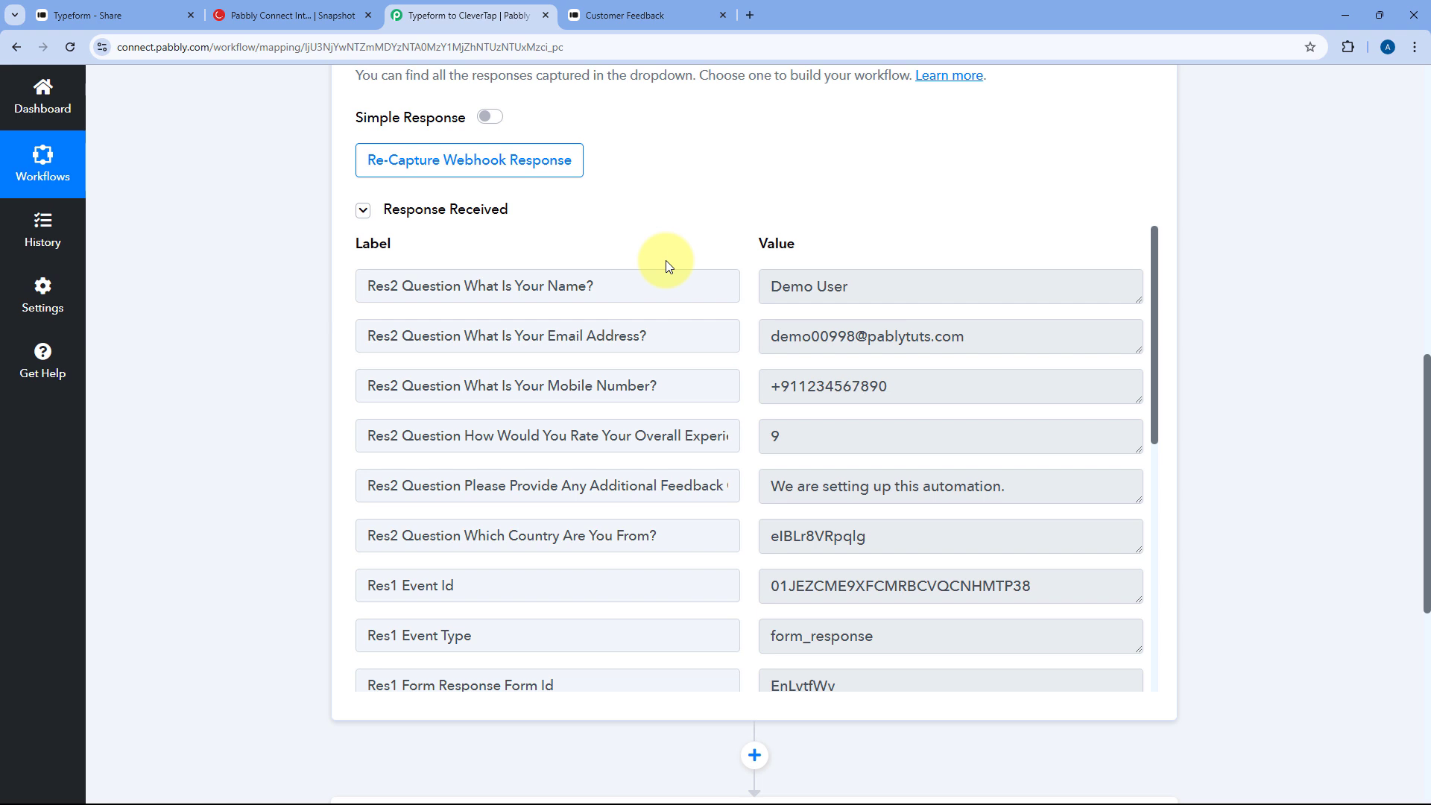
left_click_drag(827, 288, 727, 290)
left_click_drag(1014, 340, 762, 336)
left_click_drag(912, 386, 744, 387)
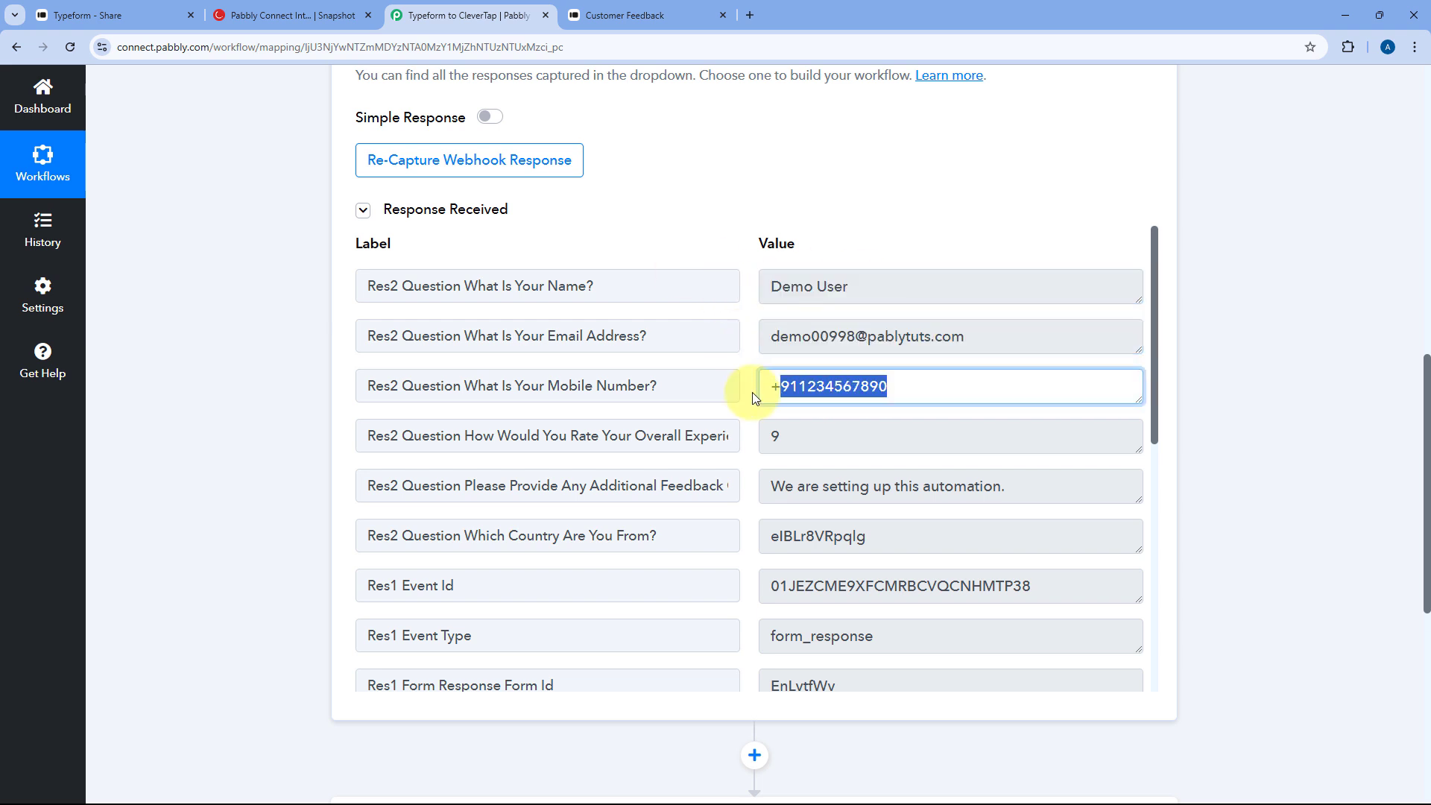
left_click_drag(804, 440, 709, 438)
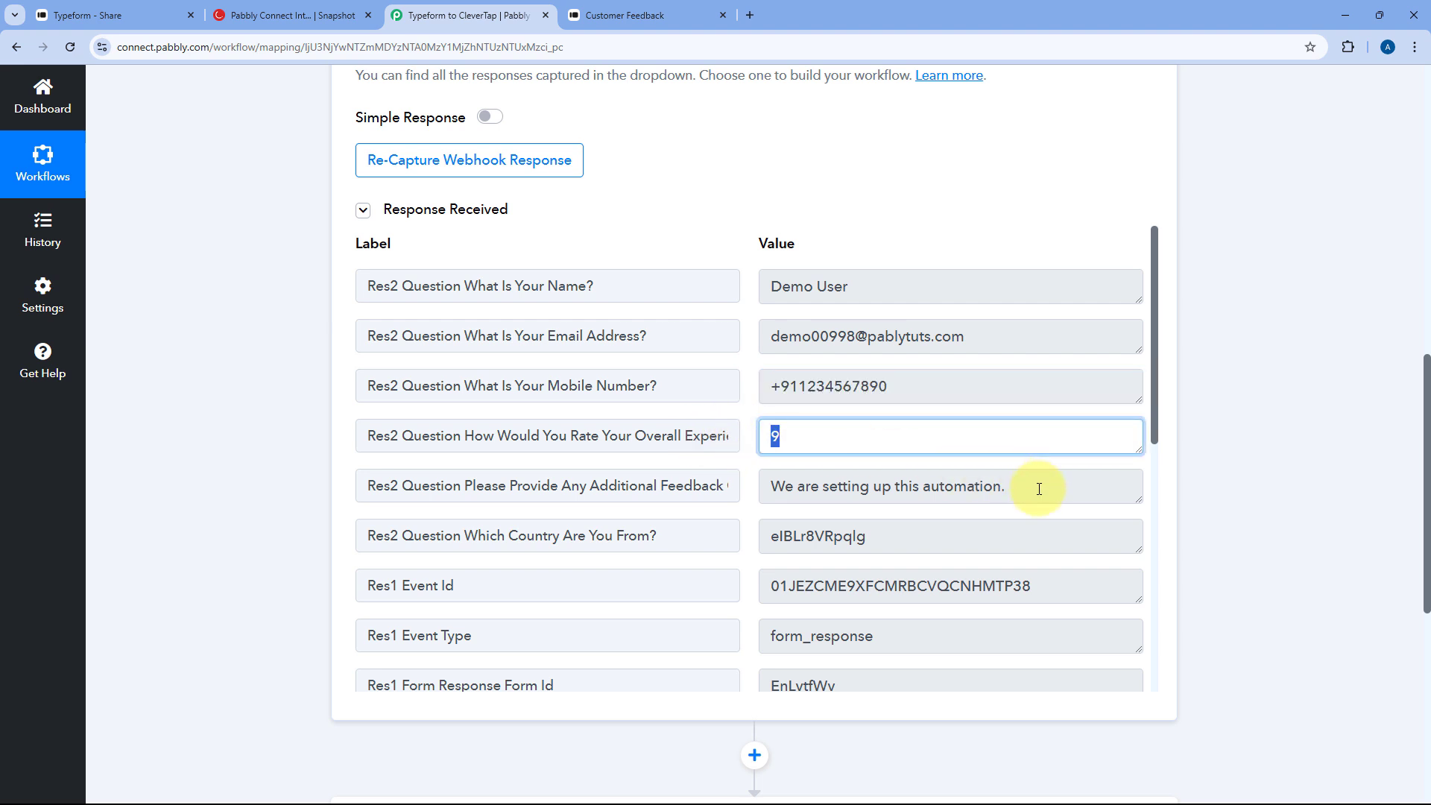
left_click_drag(1038, 488, 749, 488)
scroll(736, 430, "down", 2)
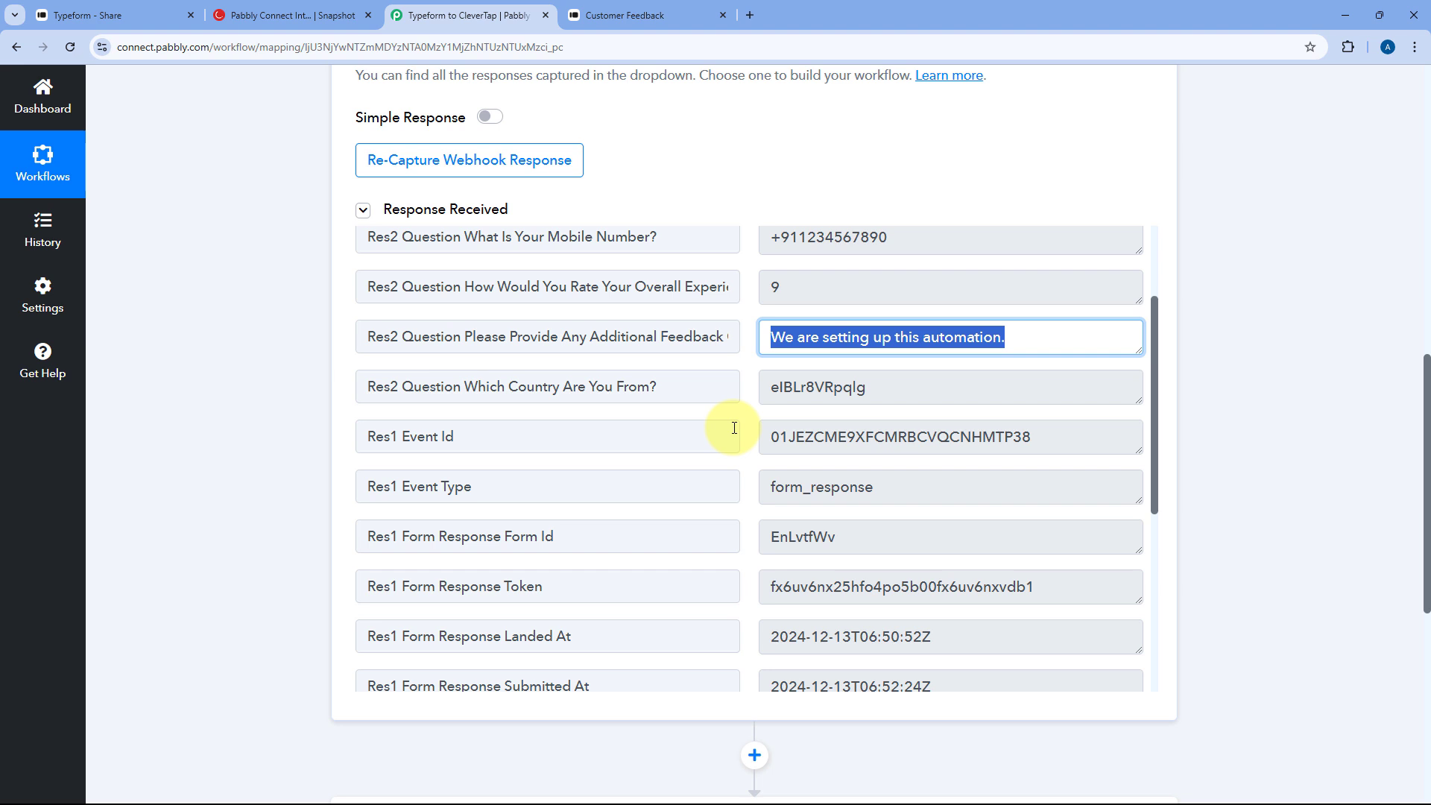
scroll(734, 428, "up", 2)
left_click(750, 408)
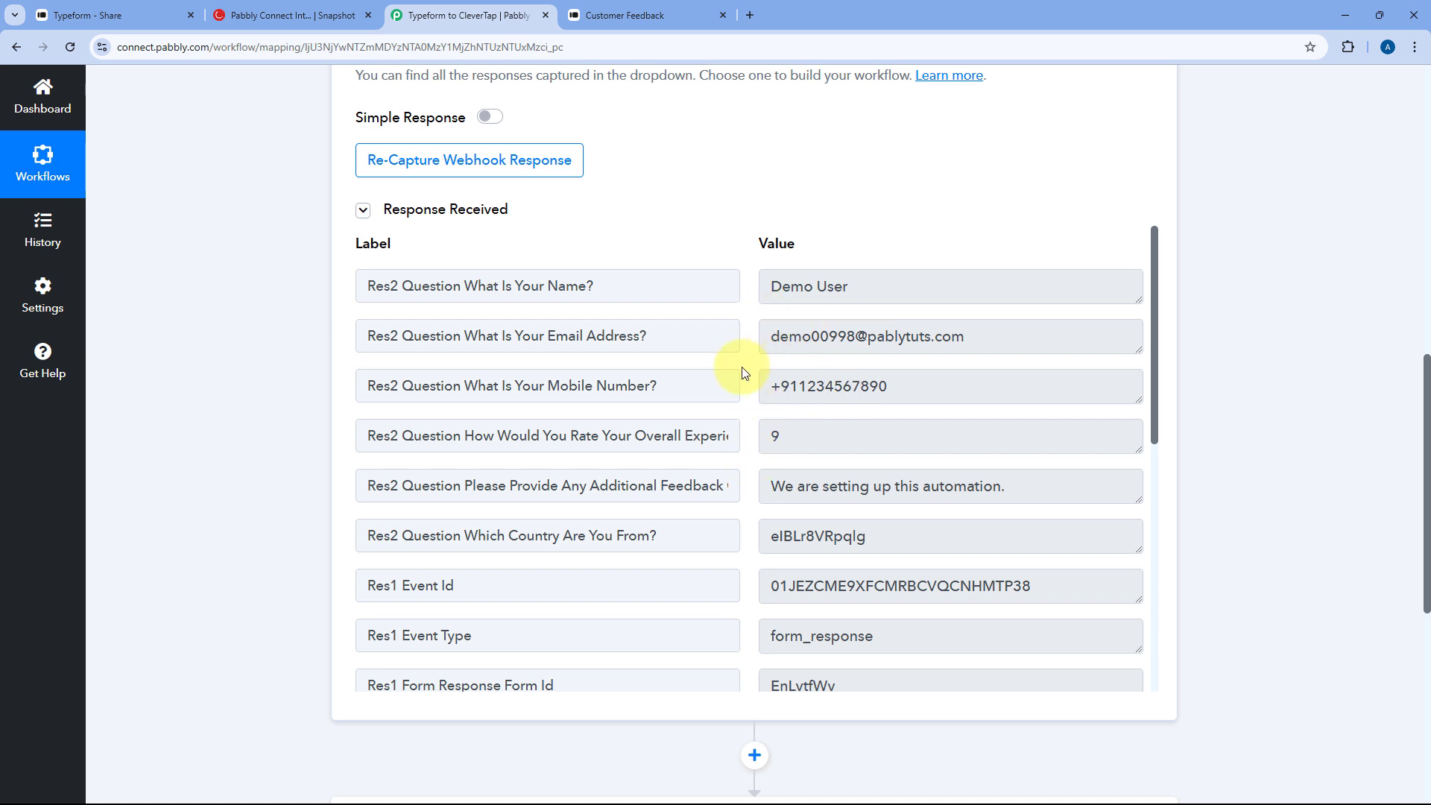
- Glance at the CleverTap dashboard, then return to the workflow's next action step
left_click(317, 15)
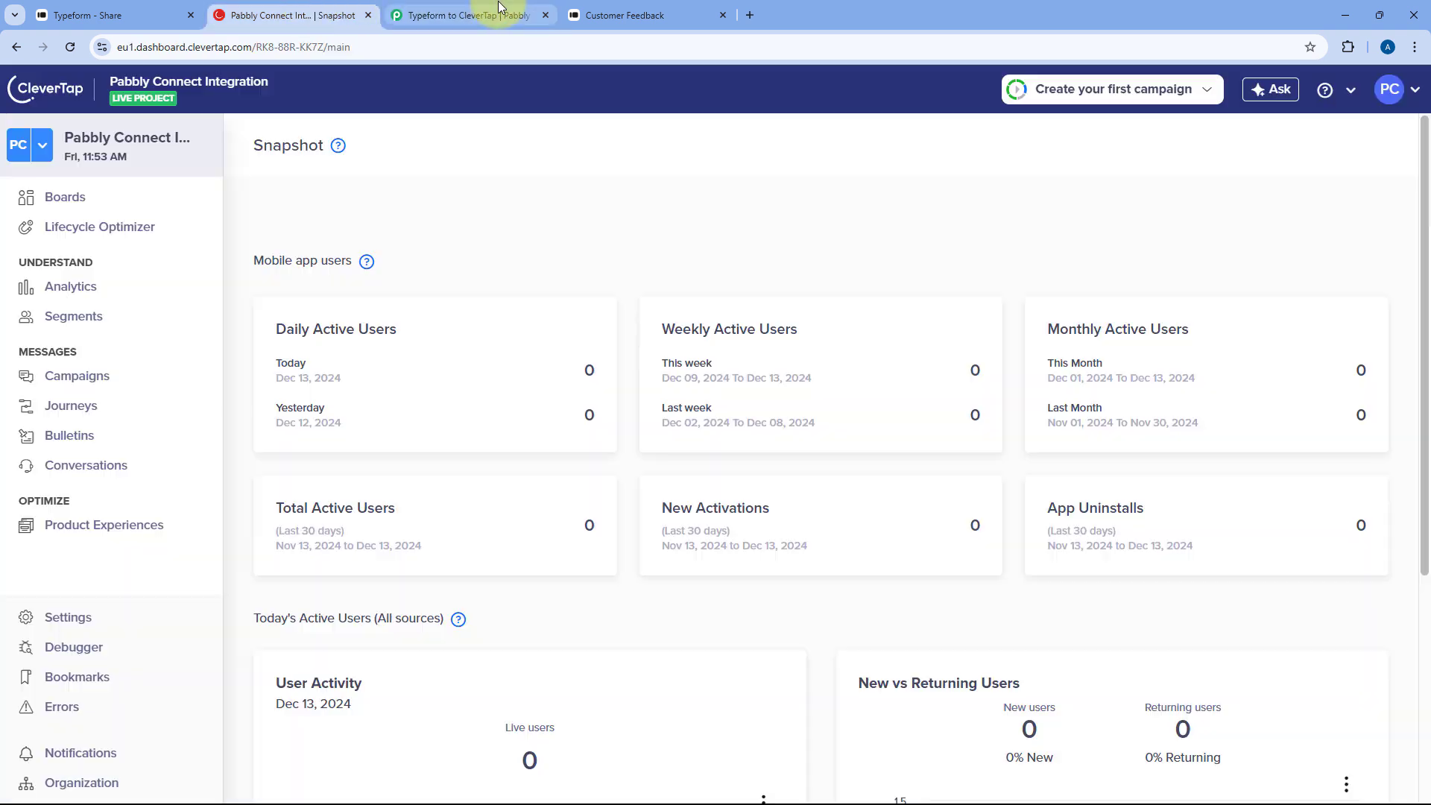
left_click(509, 14)
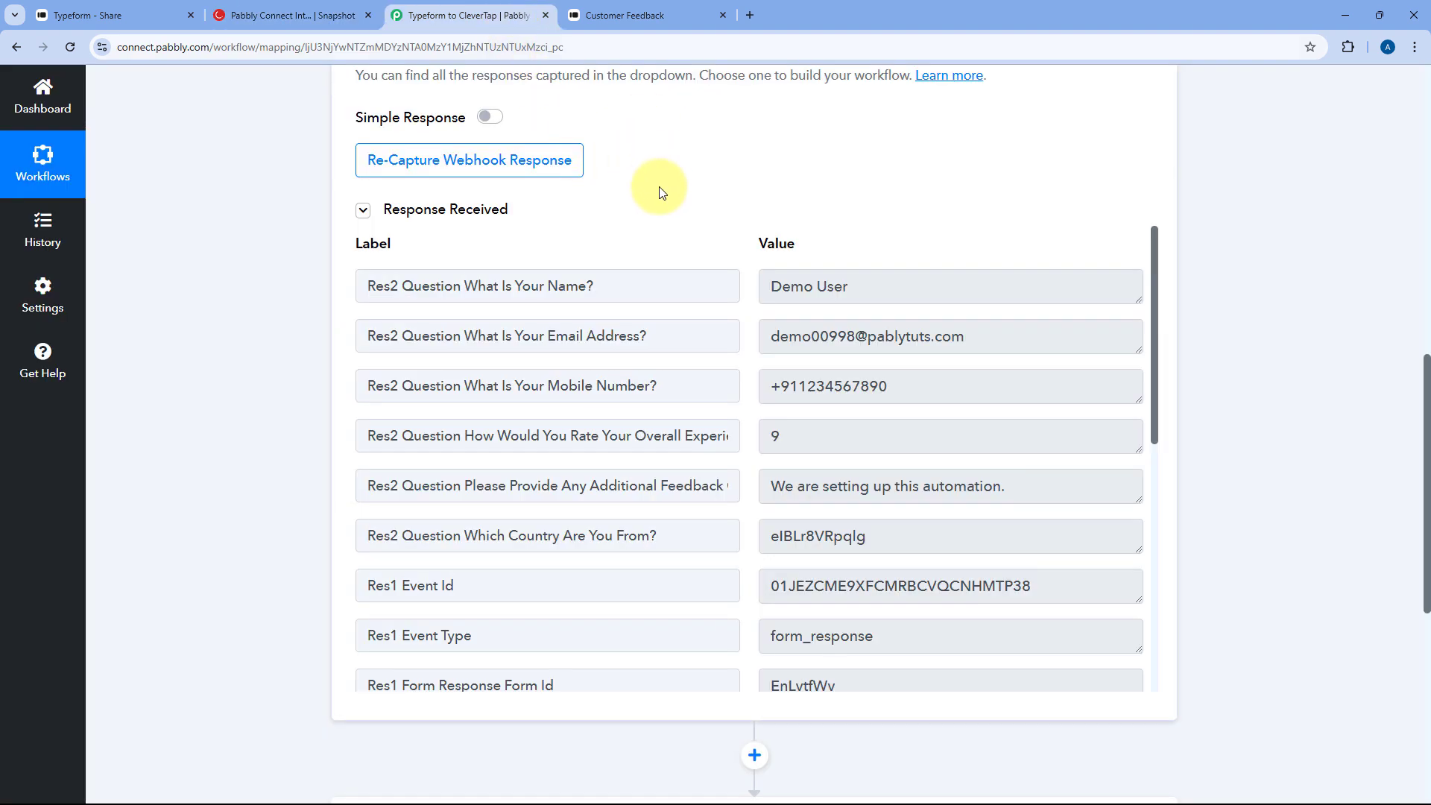
scroll(660, 194, "down", 5)
- Set the action step to CleverTap with the Upload Event action
left_click(543, 463)
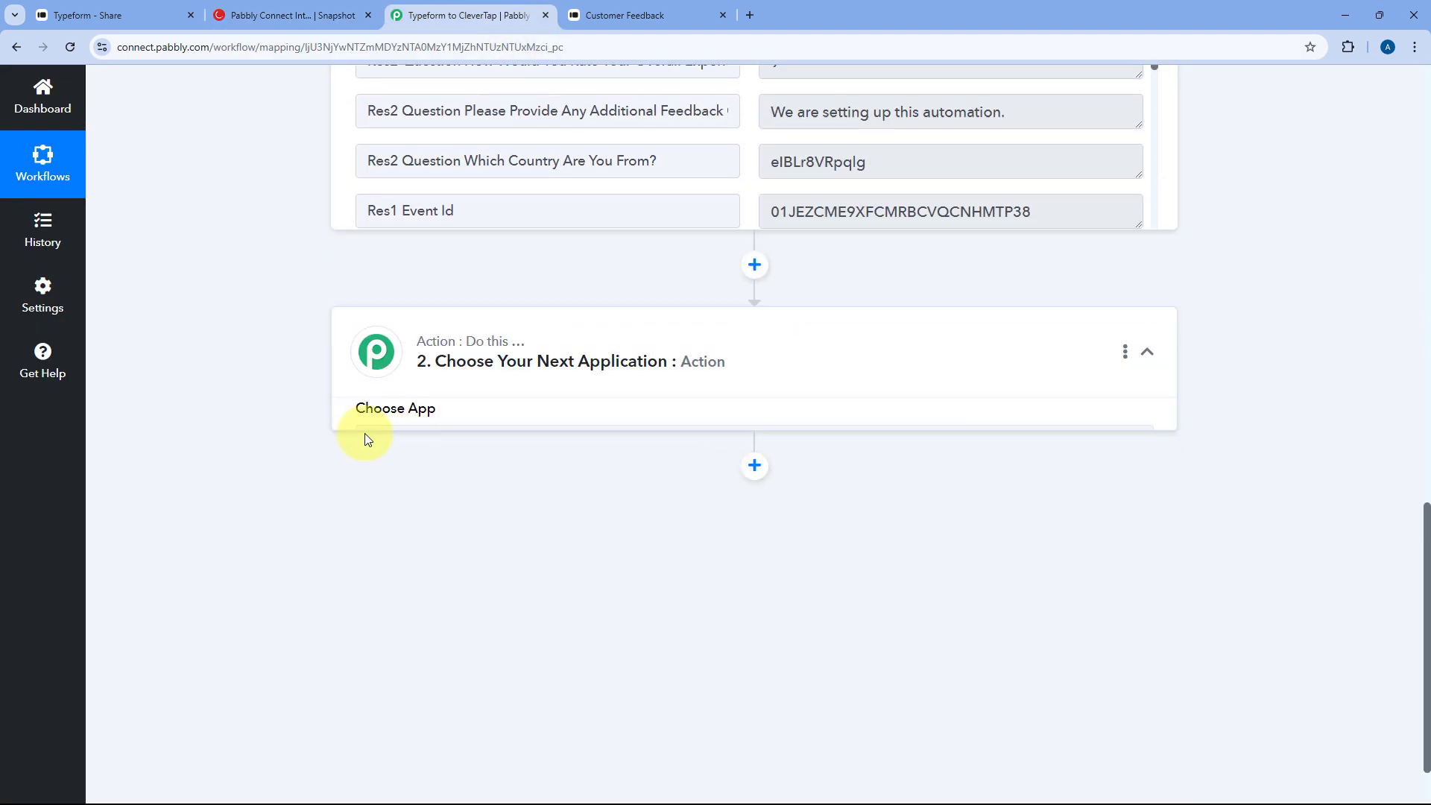
scroll(373, 402, "up", 3)
left_click(454, 376)
type("Clever")
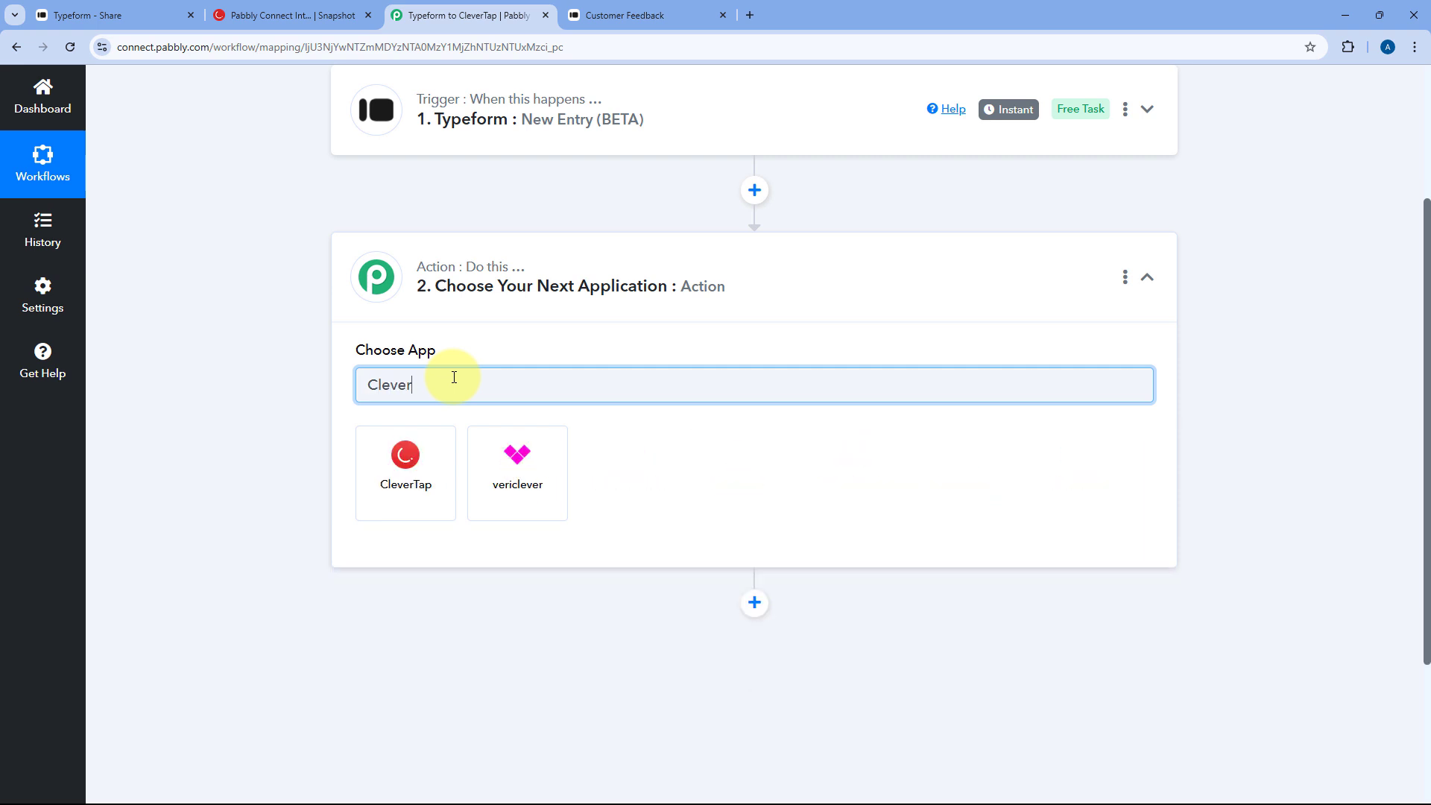
left_click(390, 455)
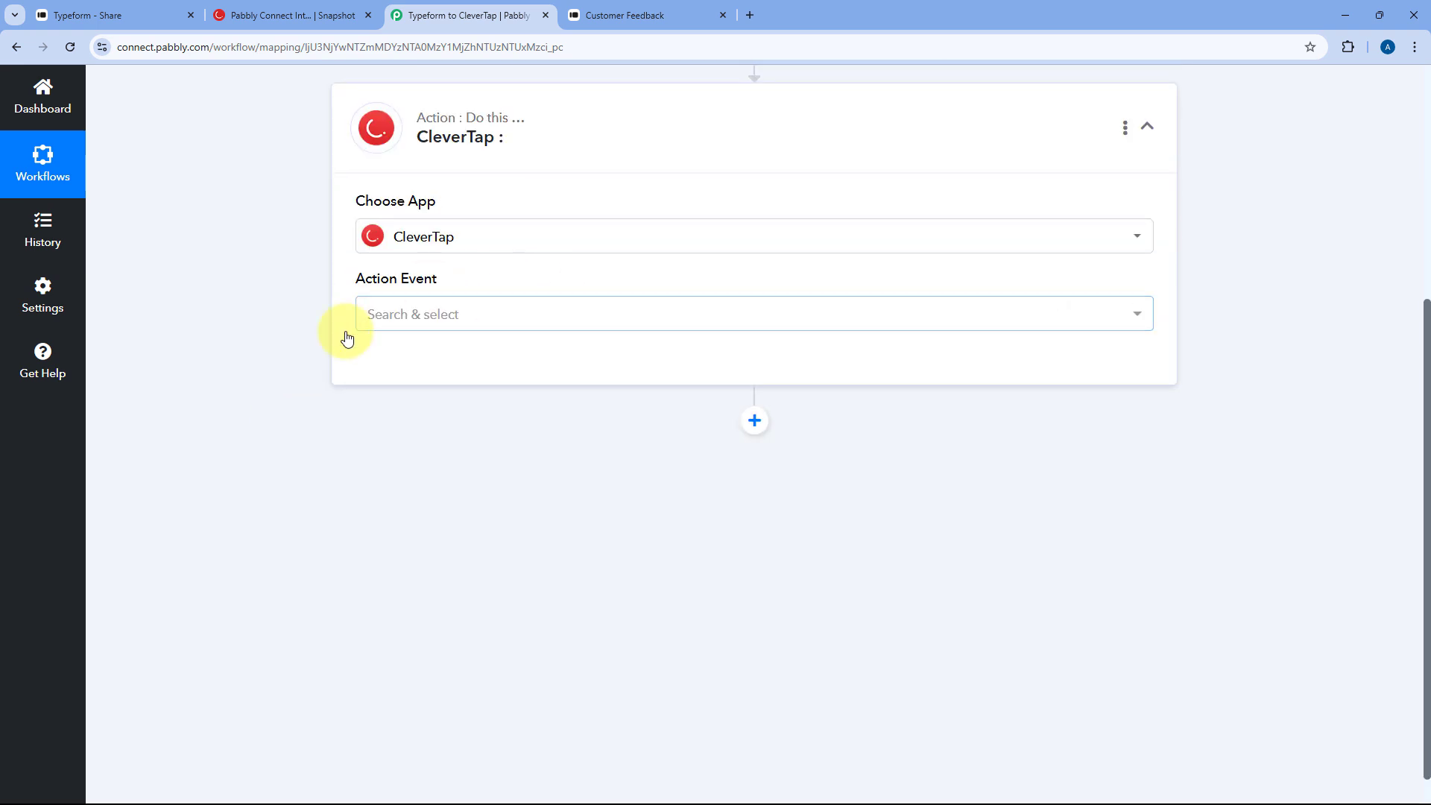
left_click(469, 313)
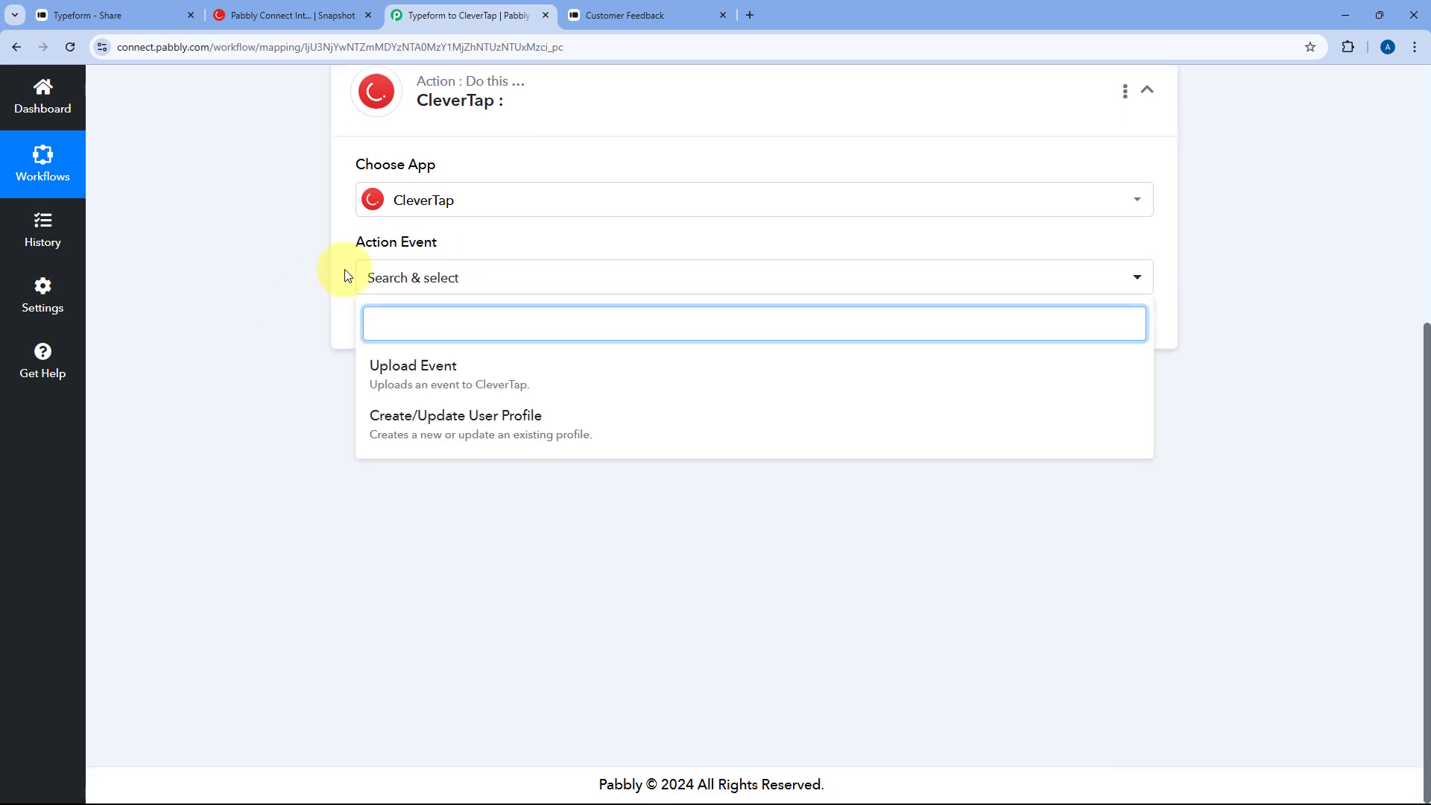
left_click(393, 374)
- Begin adding a new CleverTap connection and switch to the CleverTap dashboard
left_click(408, 405)
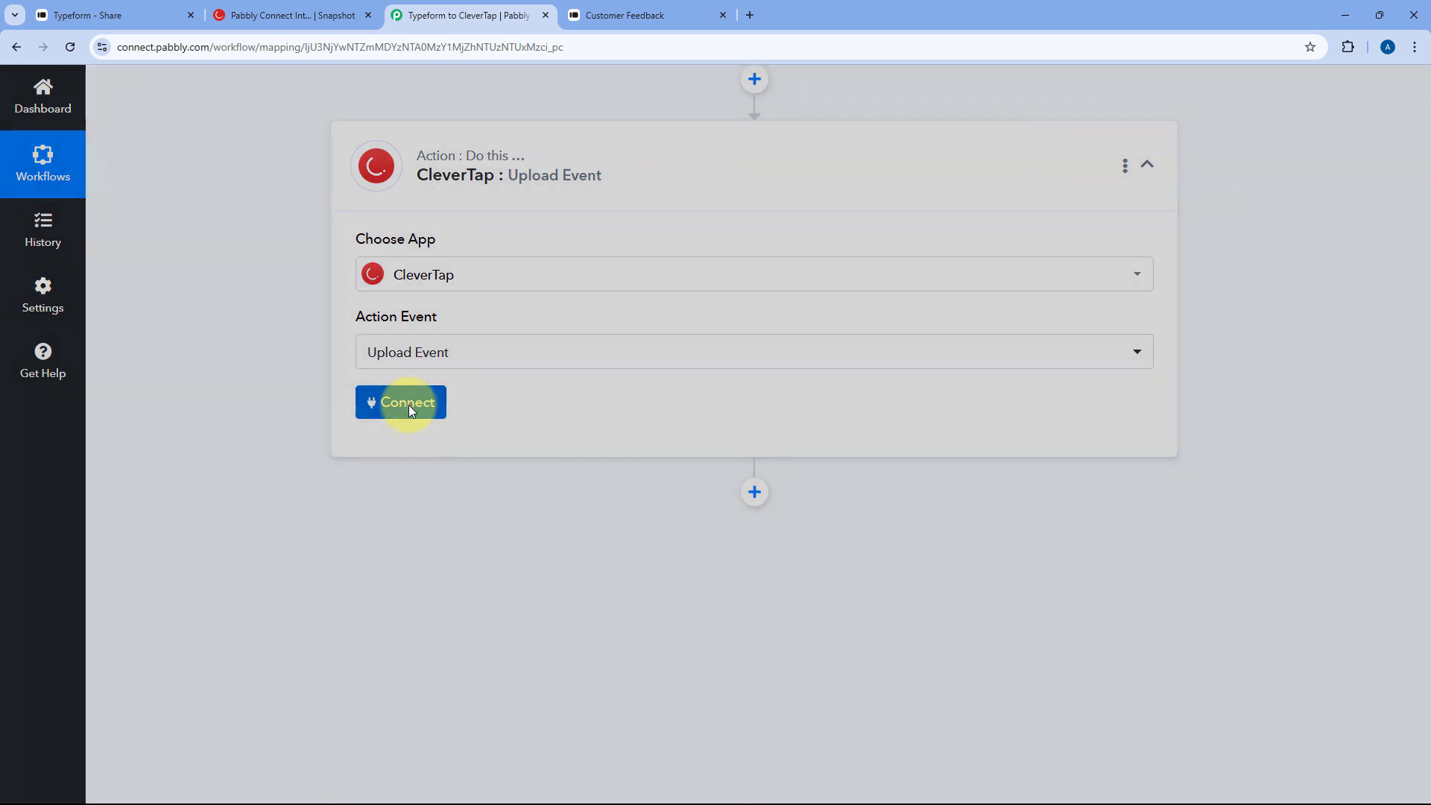
left_click(661, 246)
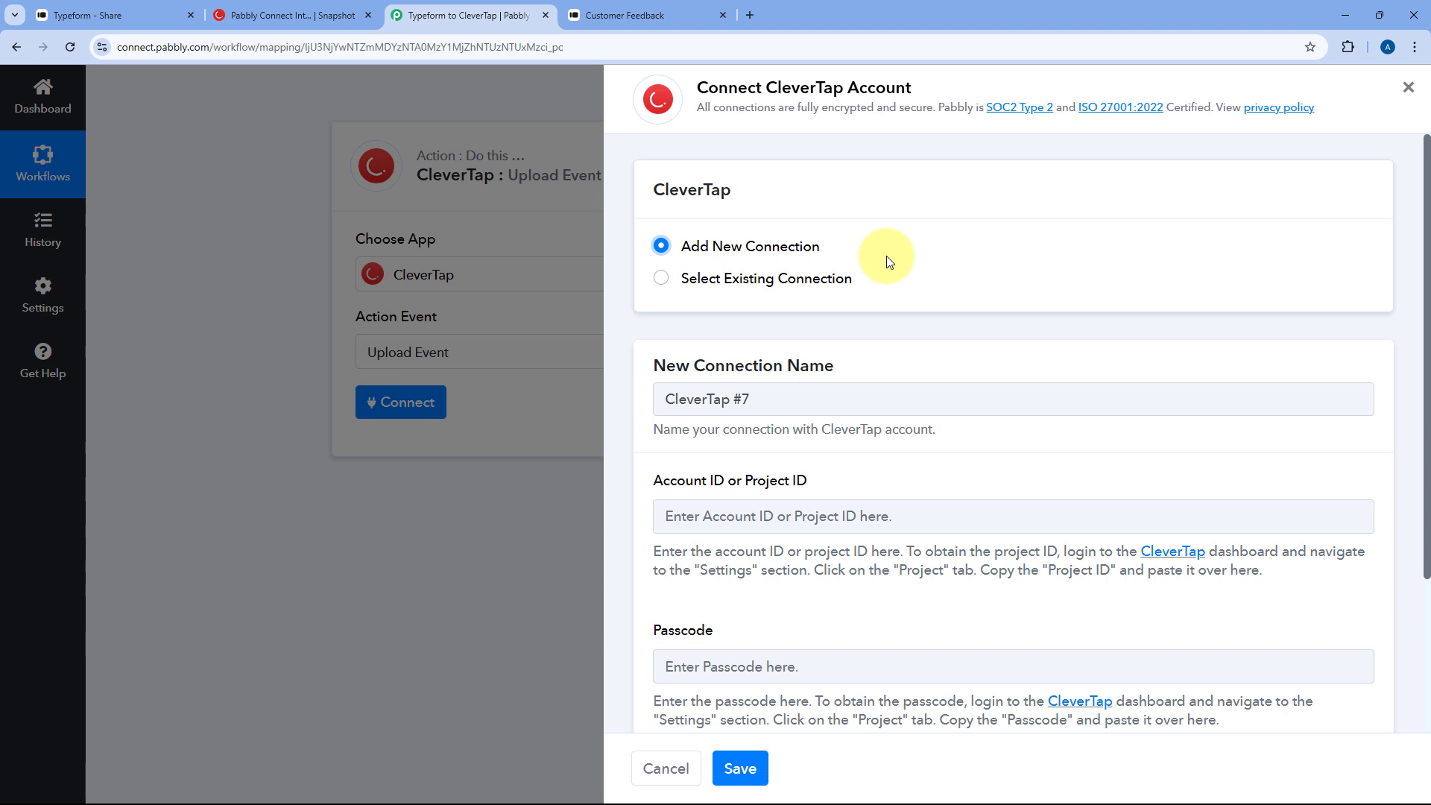
scroll(889, 259, "down", 3)
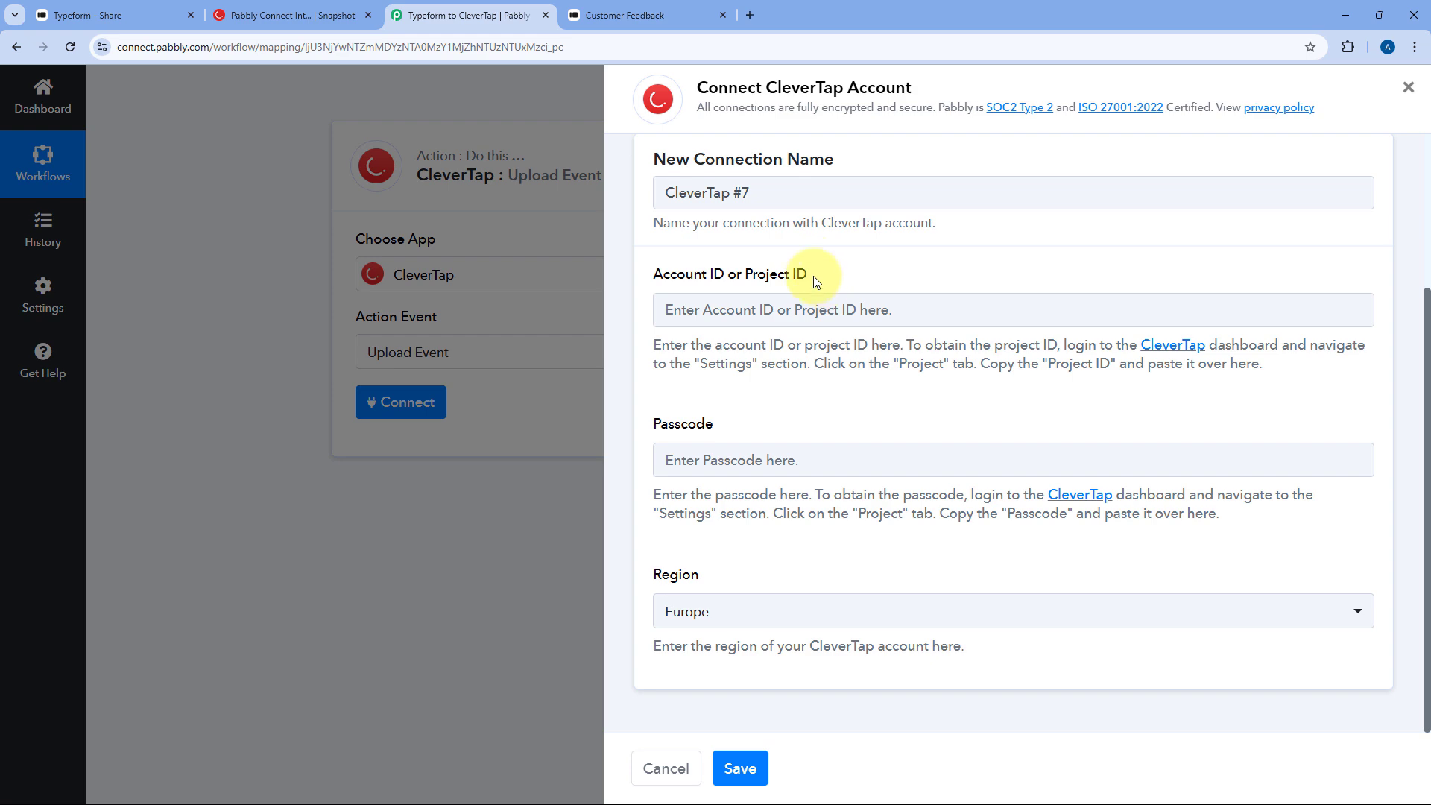
left_click(311, 14)
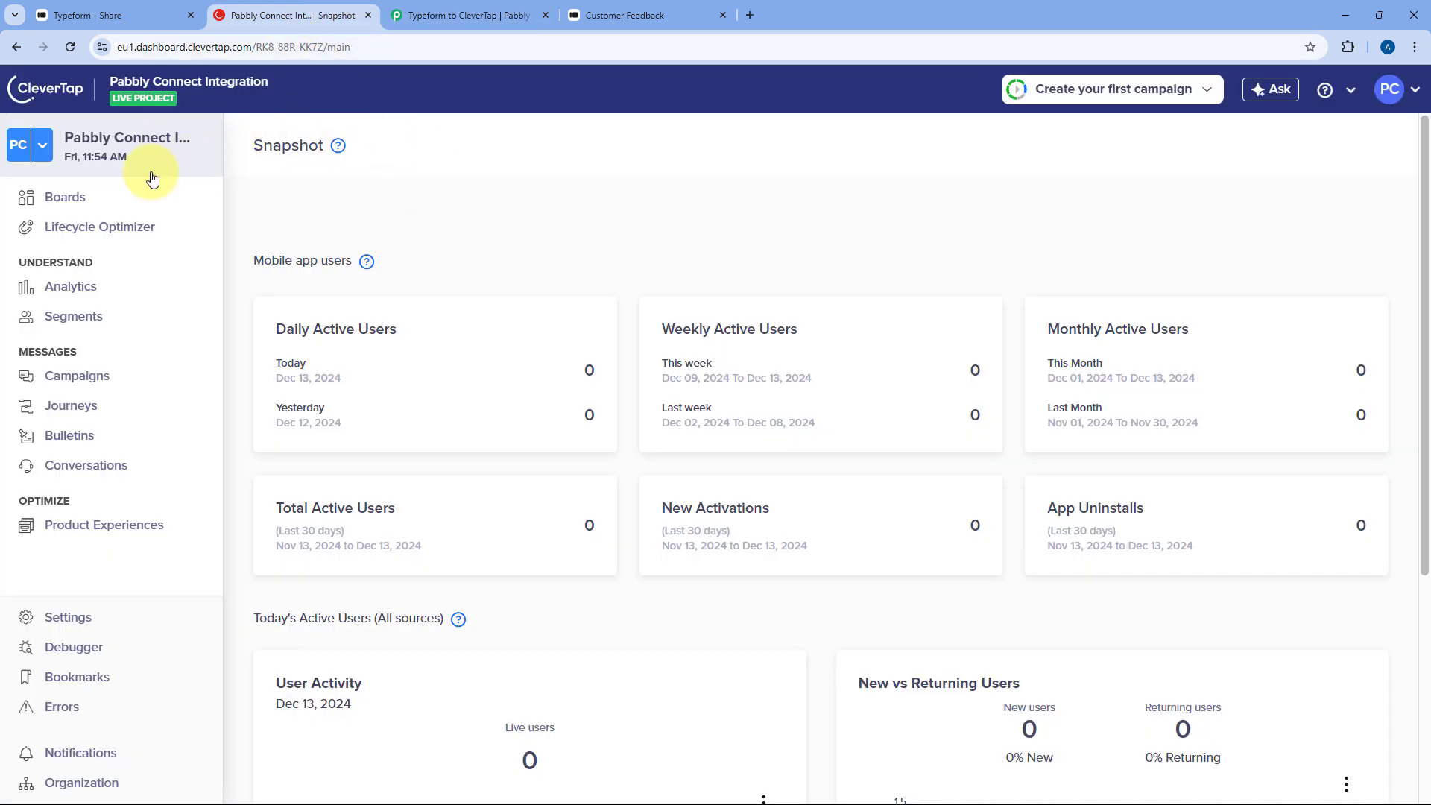
- Copy the CleverTap project ID from settings into the connection's Account ID field
left_click(158, 593)
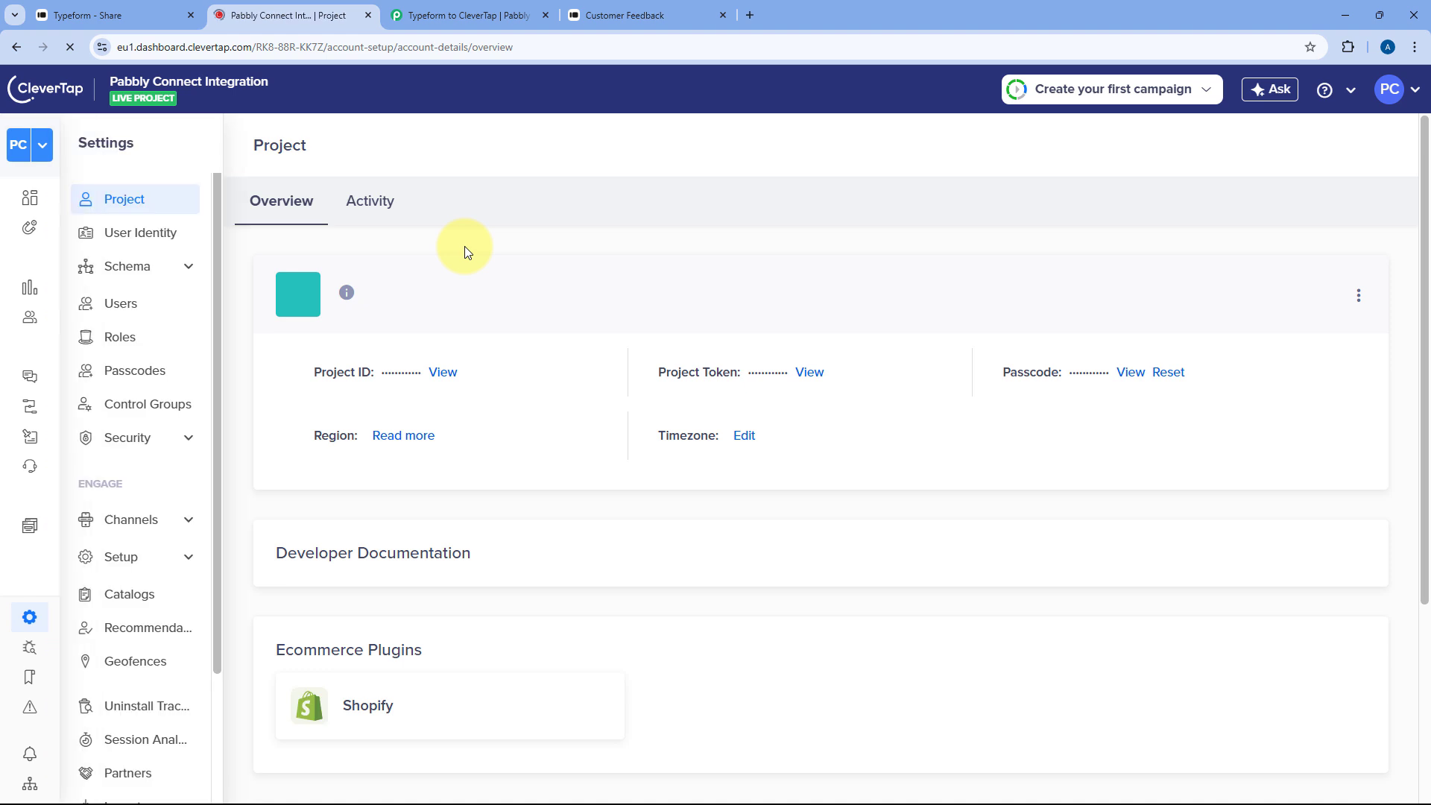
left_click(443, 373)
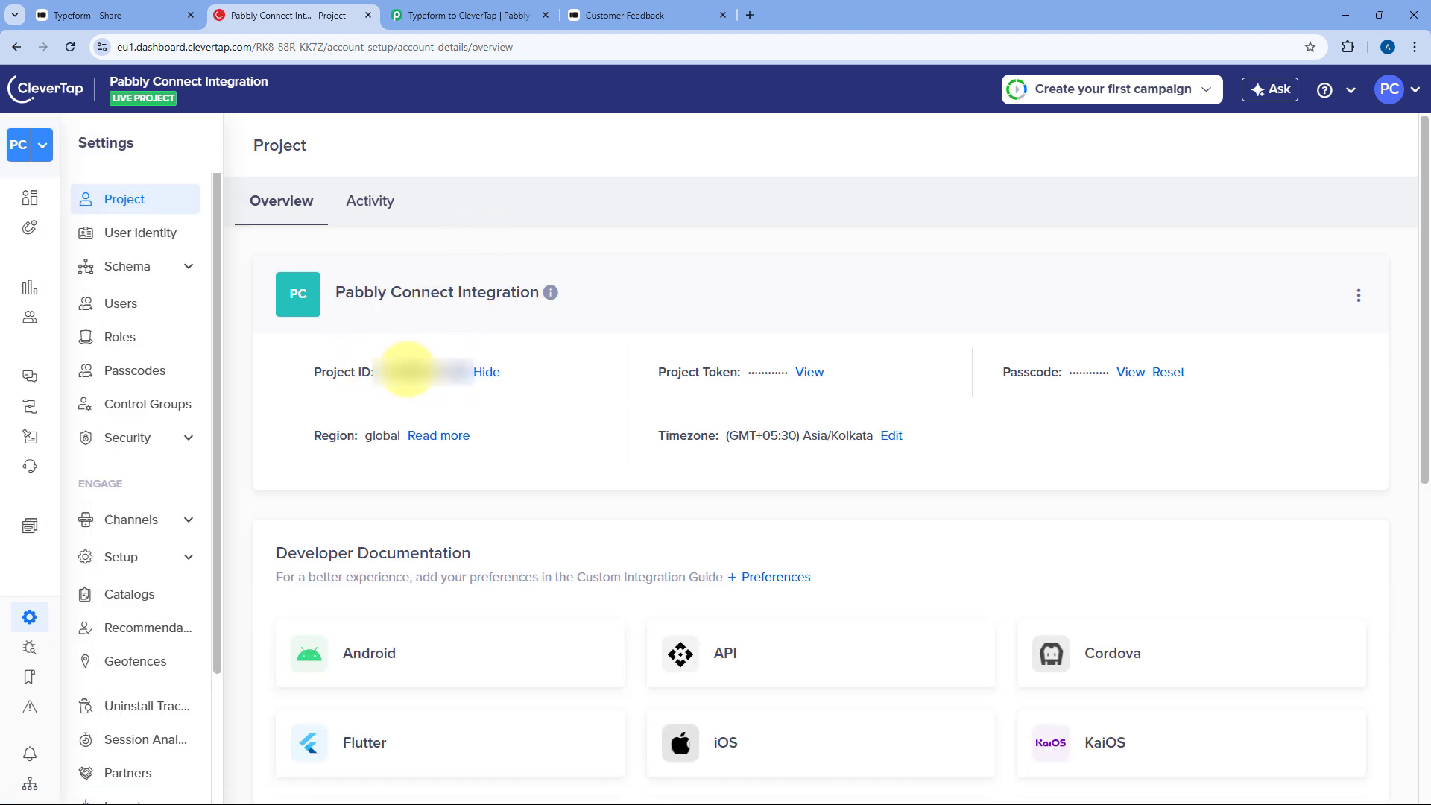
double_click(406, 371)
right_click(407, 372)
left_click(417, 377)
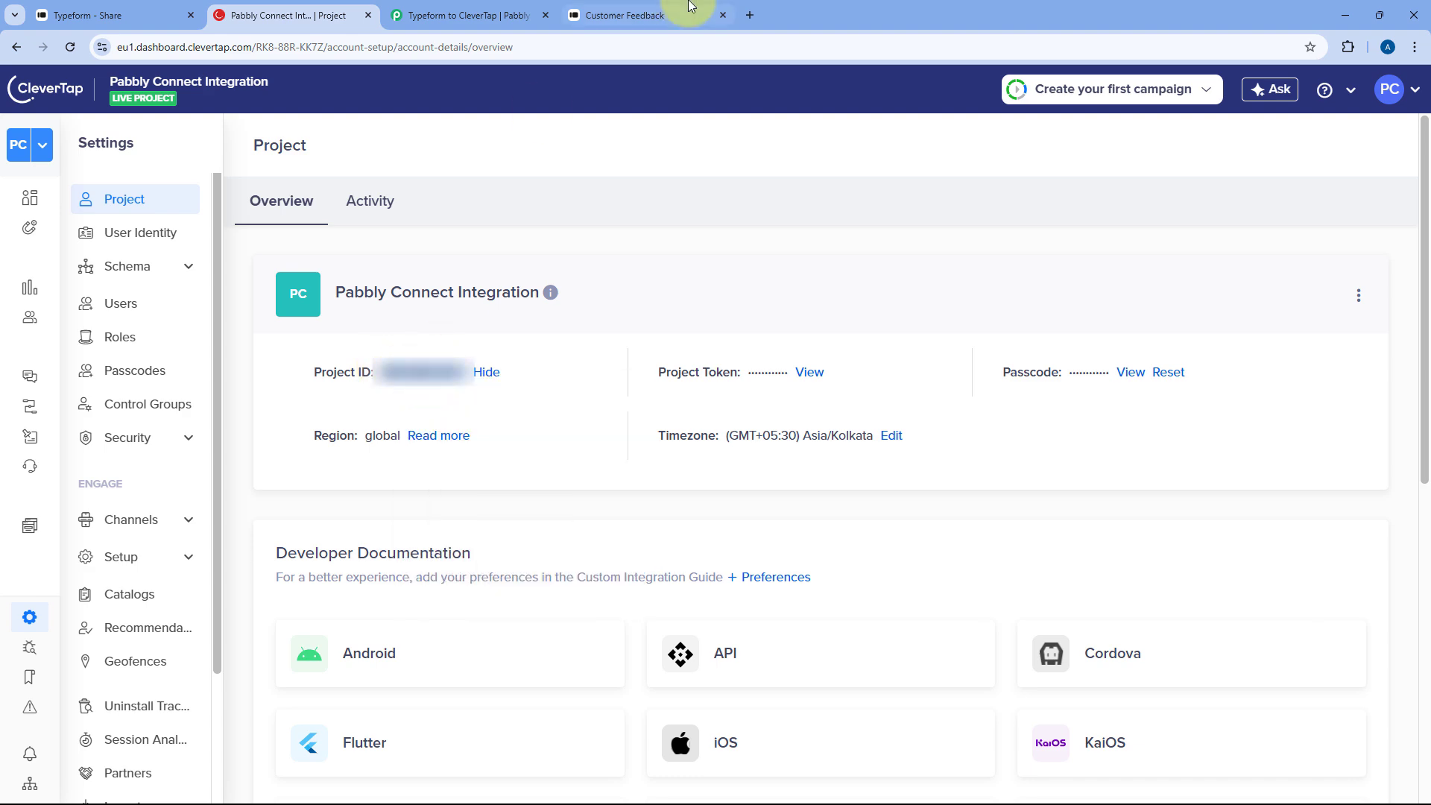
left_click(513, 6)
left_click(728, 312)
key("ctrl+v")
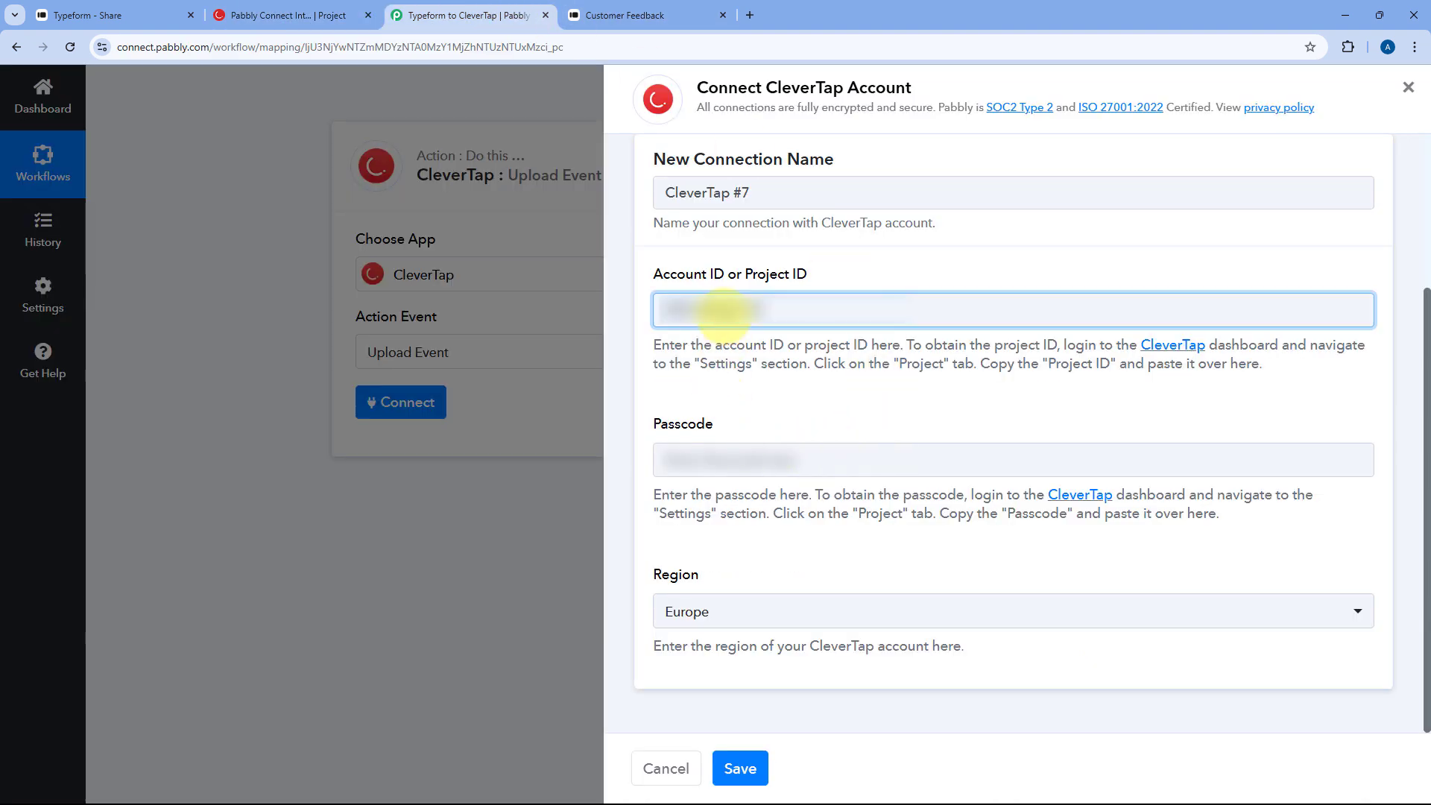
- Copy the CleverTap passcode into the connection's Passcode field
left_click(283, 13)
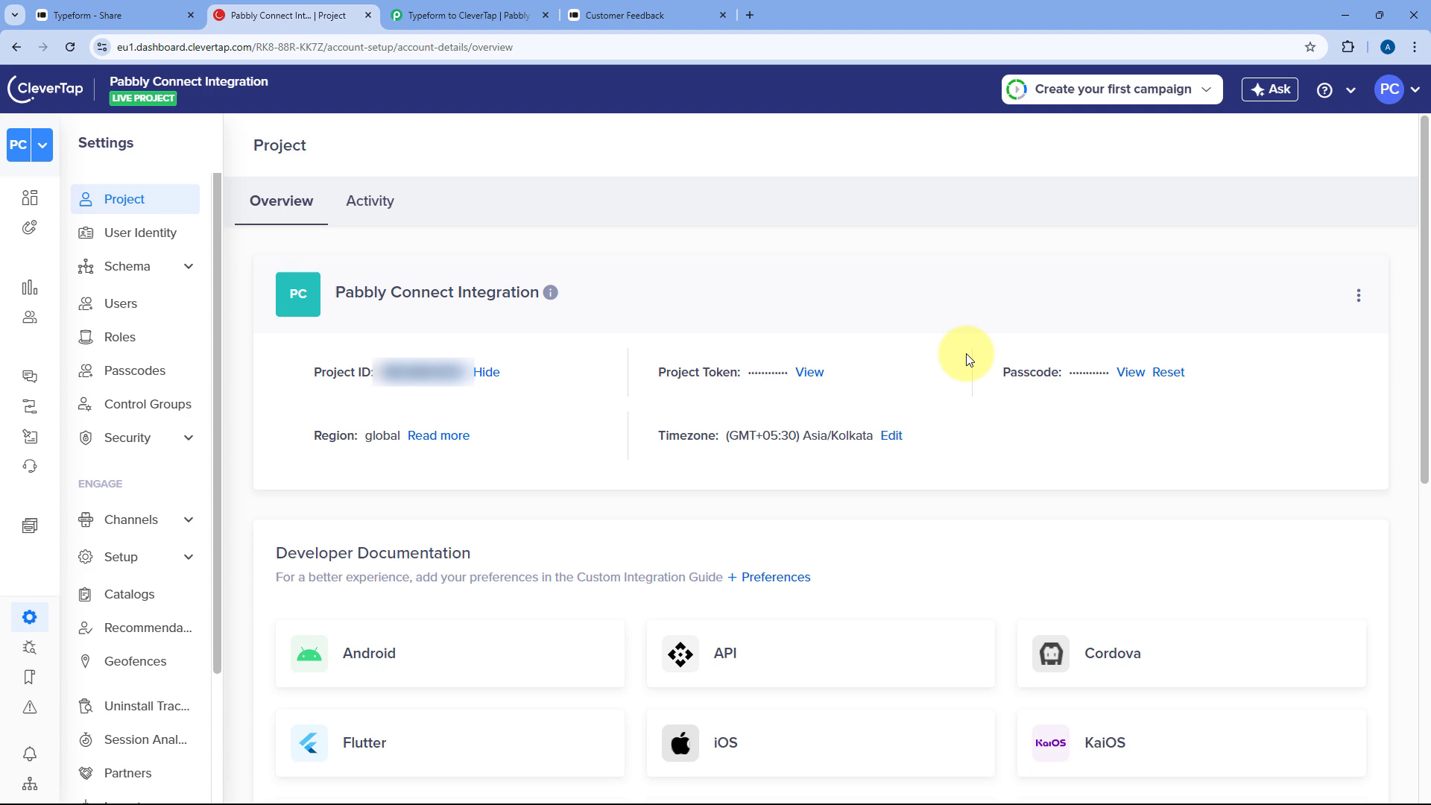
left_click(1131, 373)
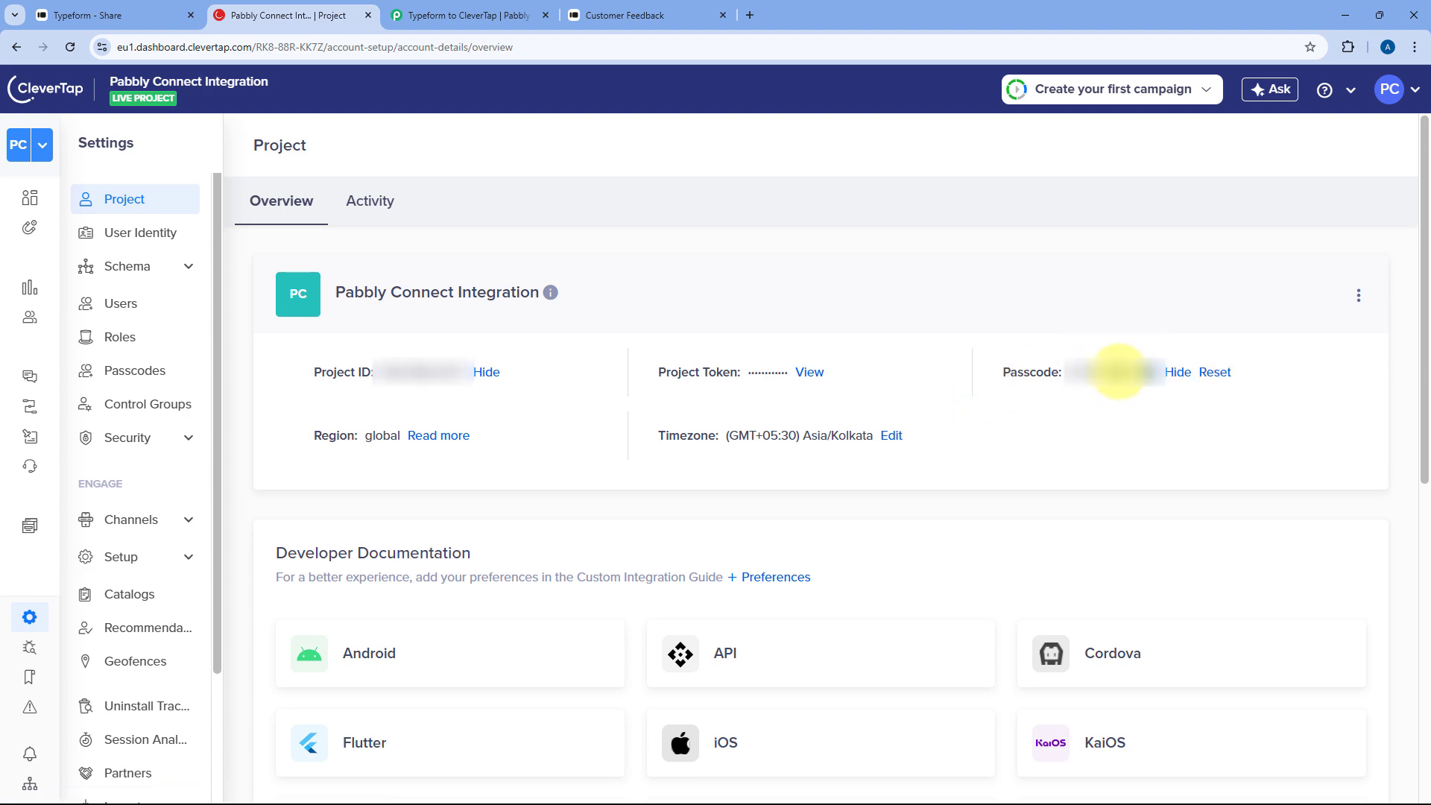
right_click(1077, 365)
left_click(1108, 372)
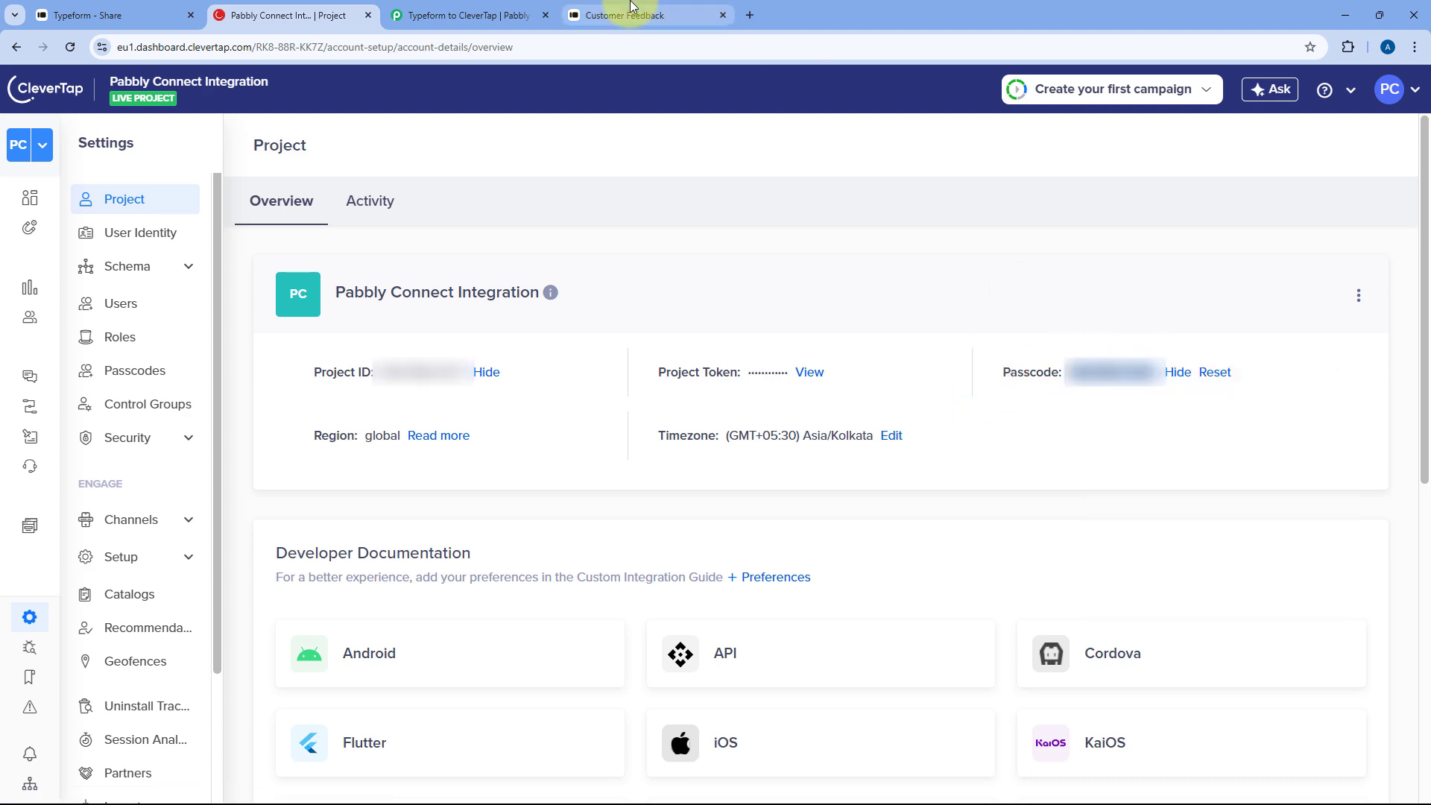
left_click(624, 15)
left_click(496, 9)
left_click(782, 460)
key("ctrl+v")
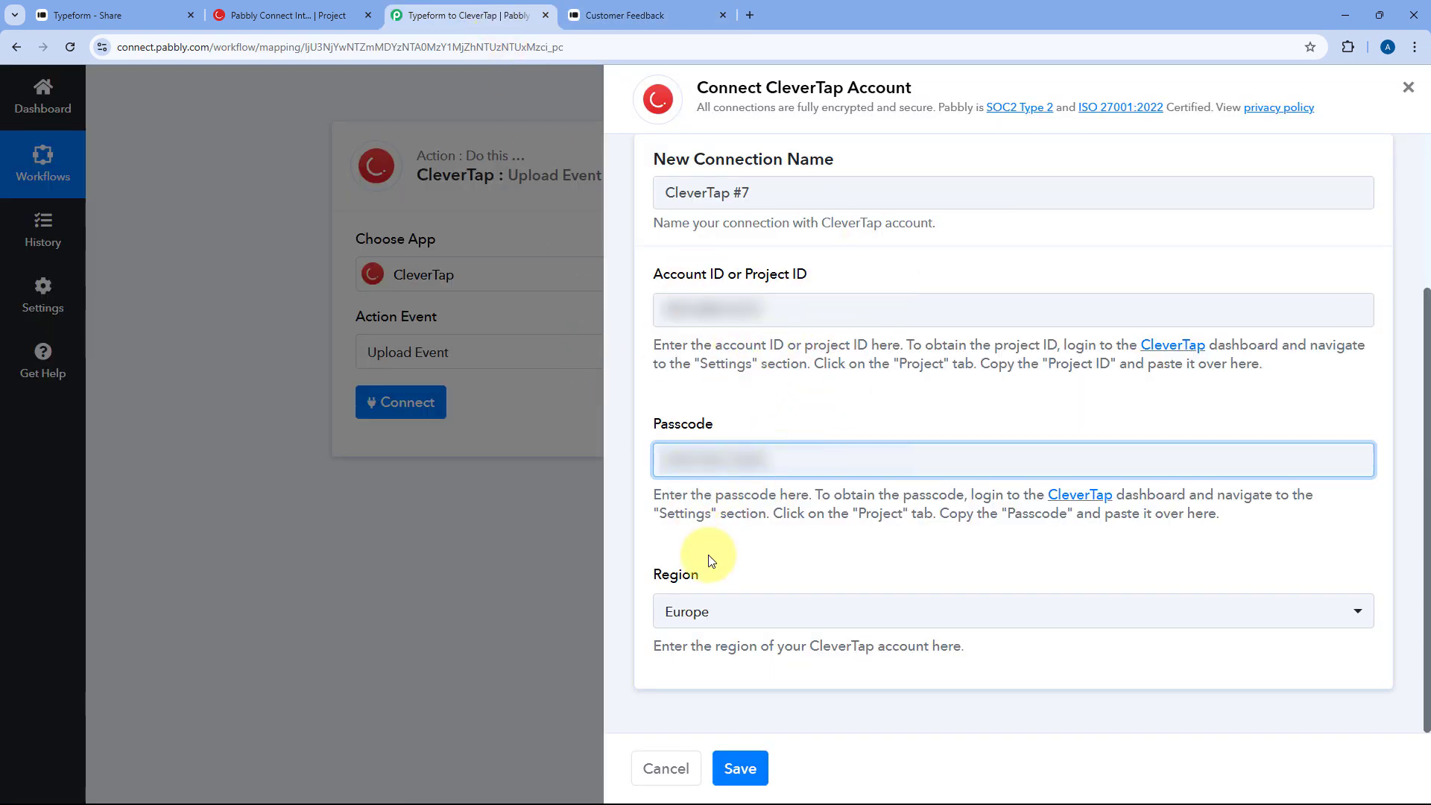
- Confirm the eu1 subdomain in CleverTap's URL, then save the connection with region Europe
left_click(791, 608)
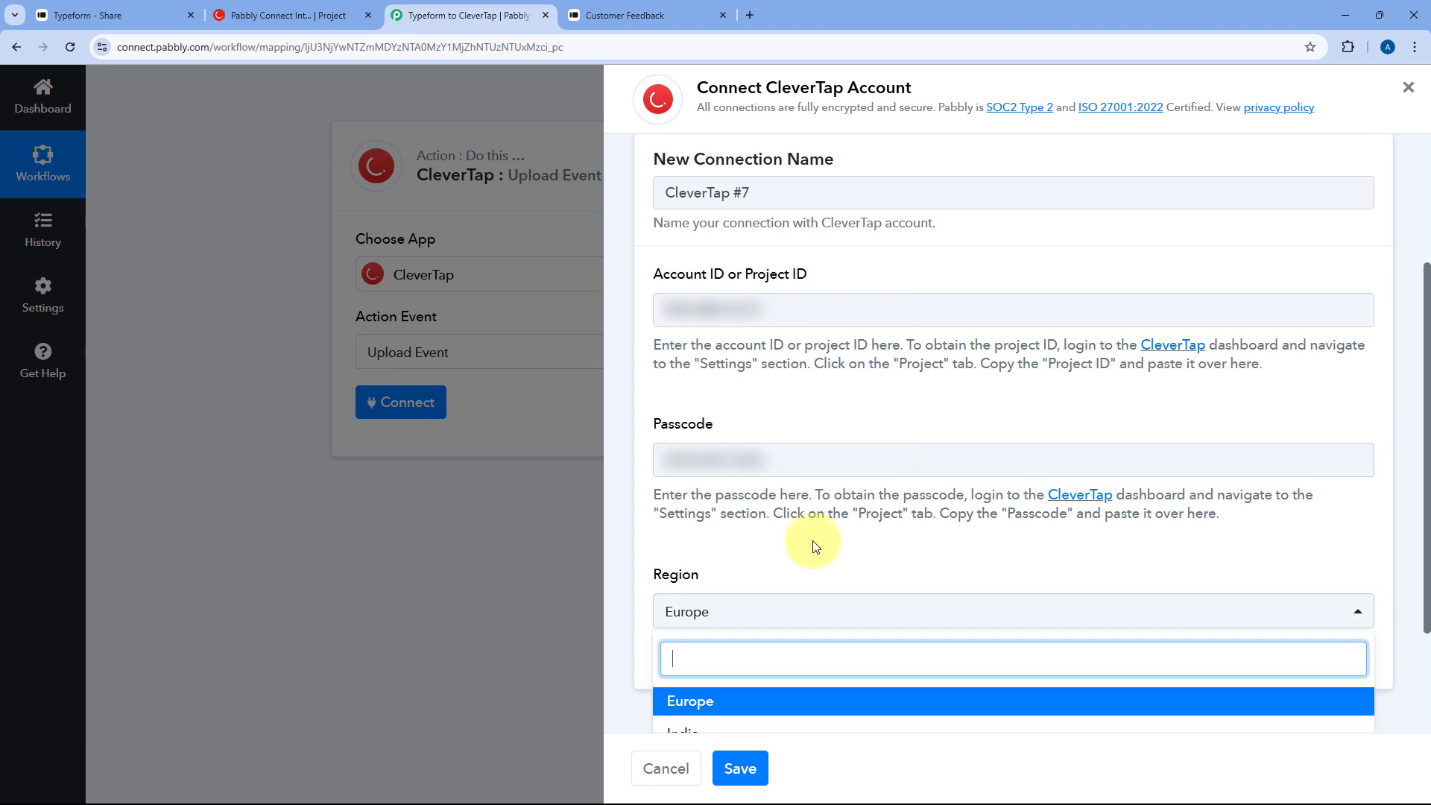
scroll(809, 522, "down", 2)
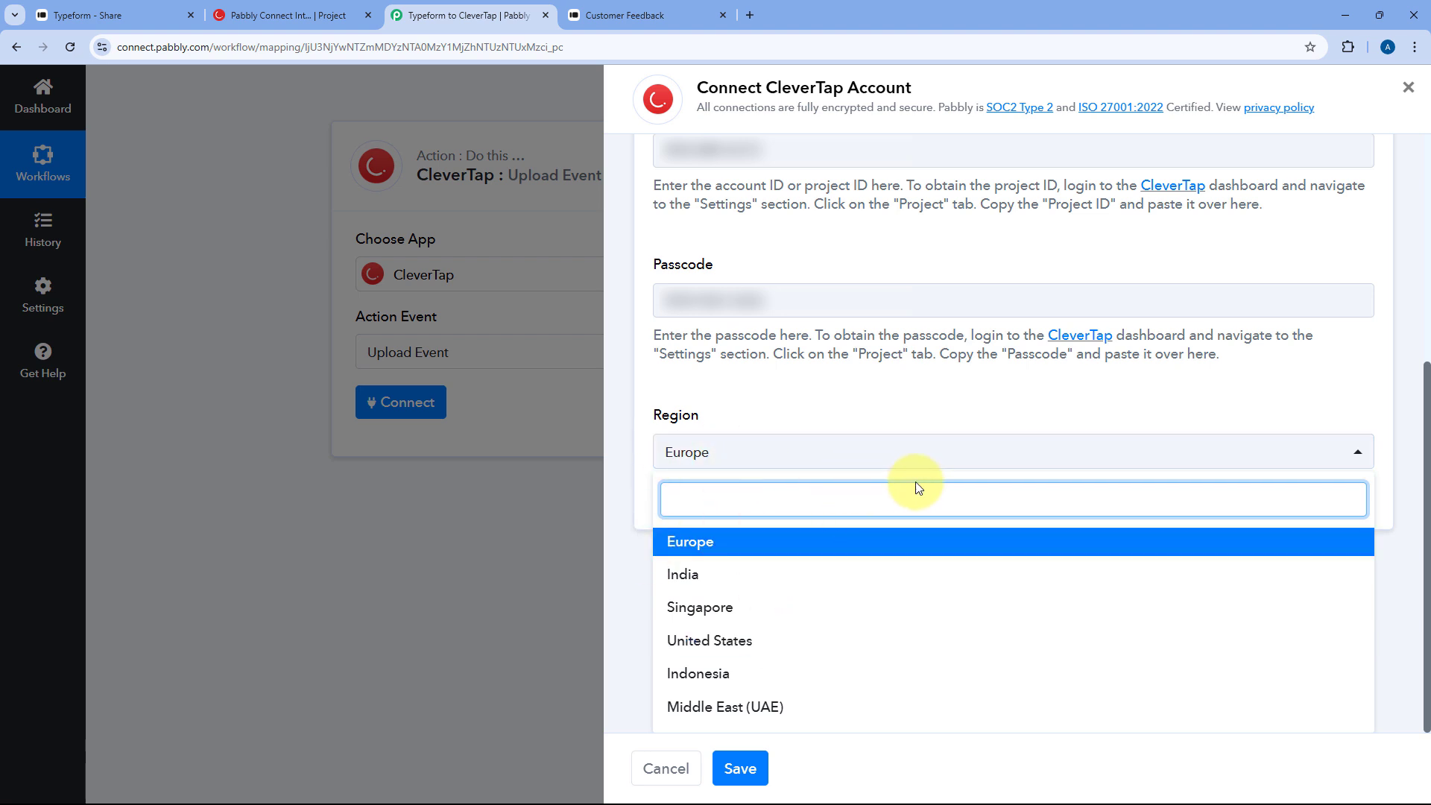
left_click(261, 15)
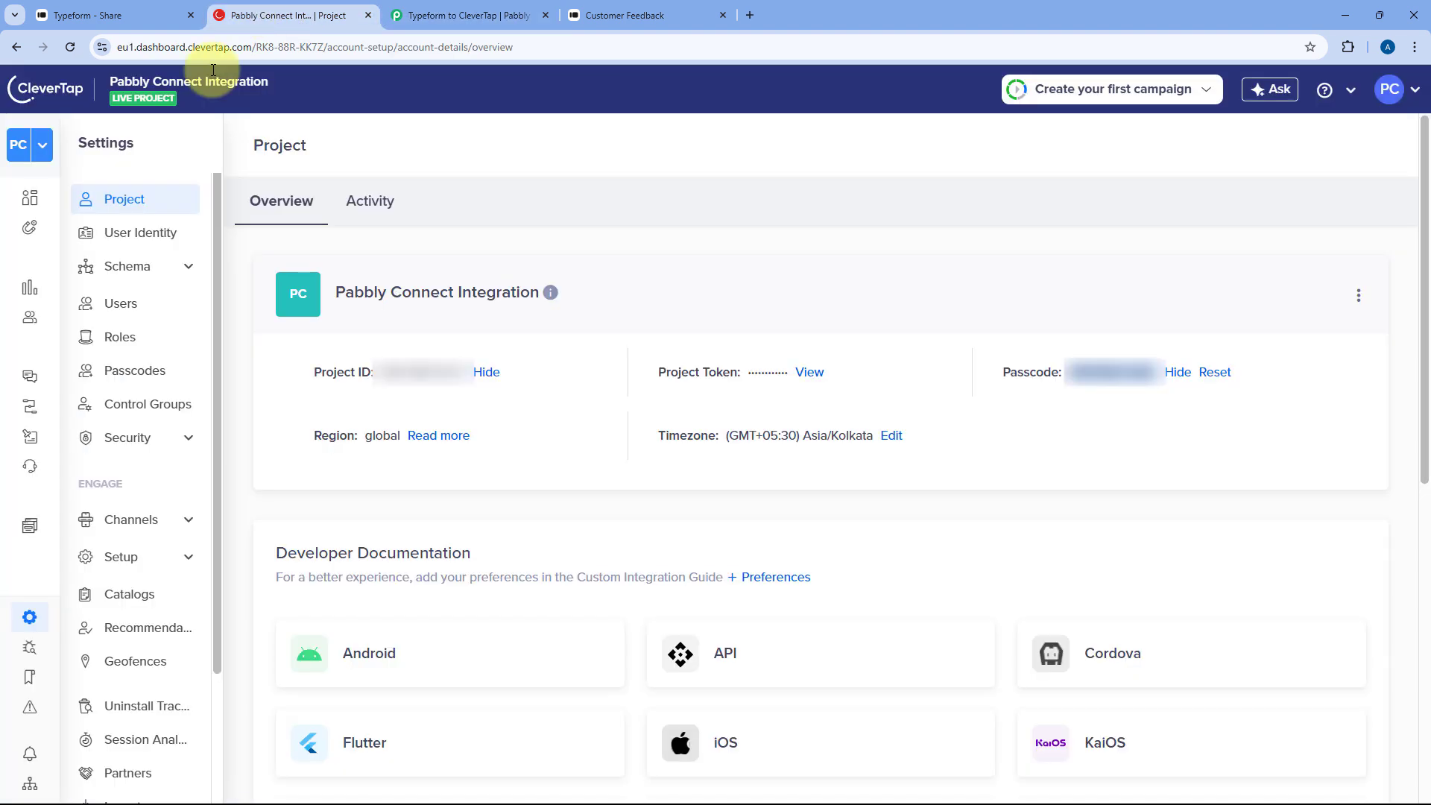
left_click(122, 47)
double_click(159, 49)
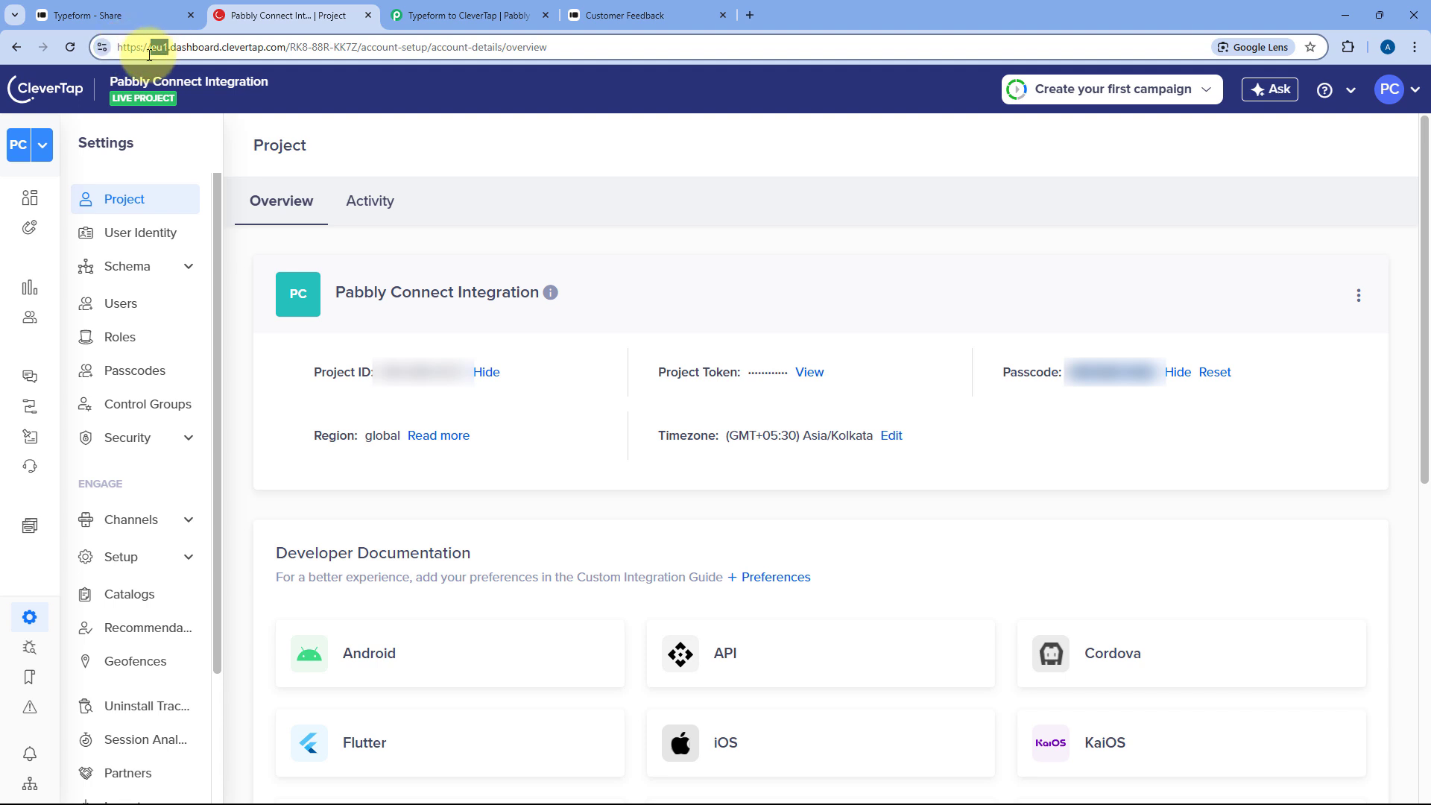
left_click(429, 160)
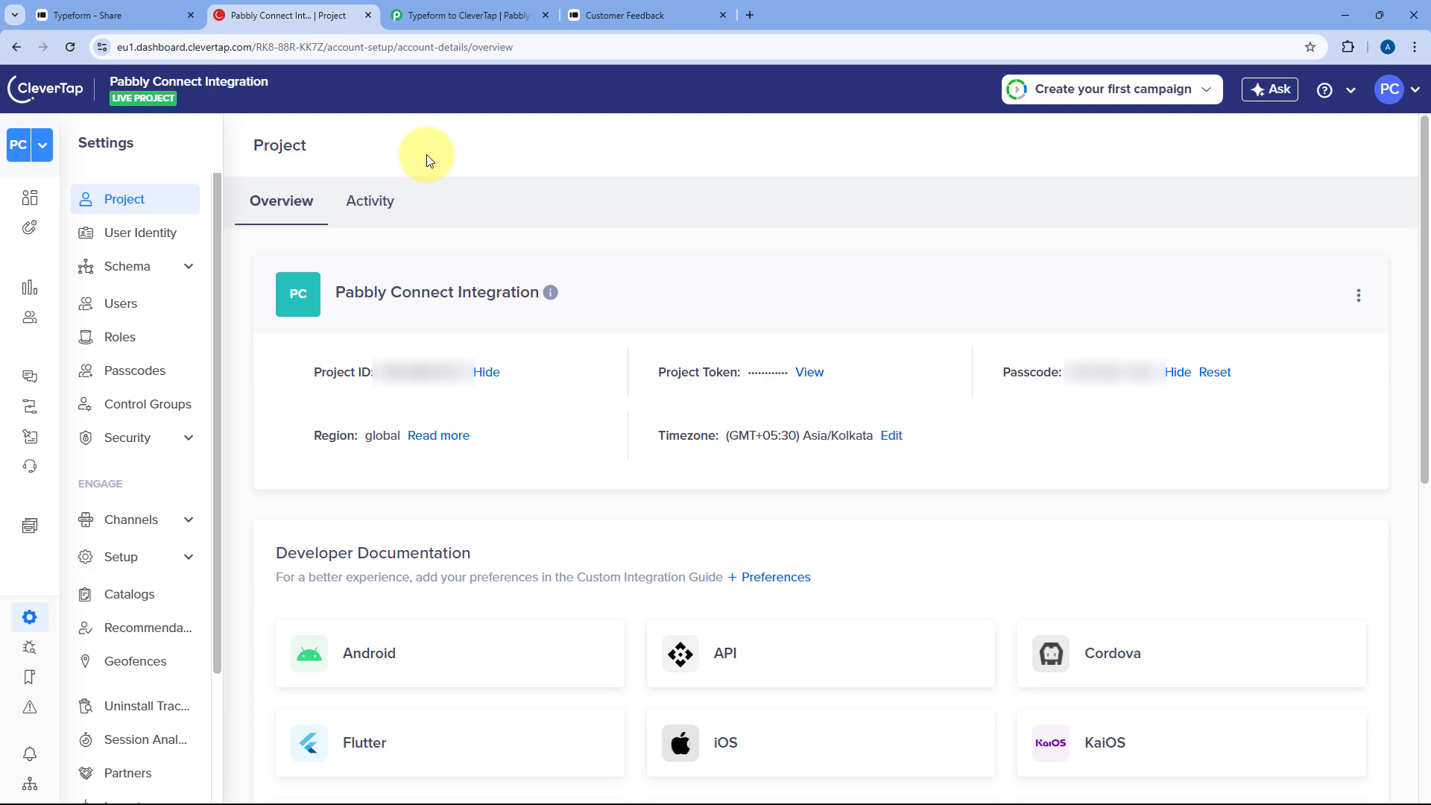
left_click(656, 15)
left_click(470, 15)
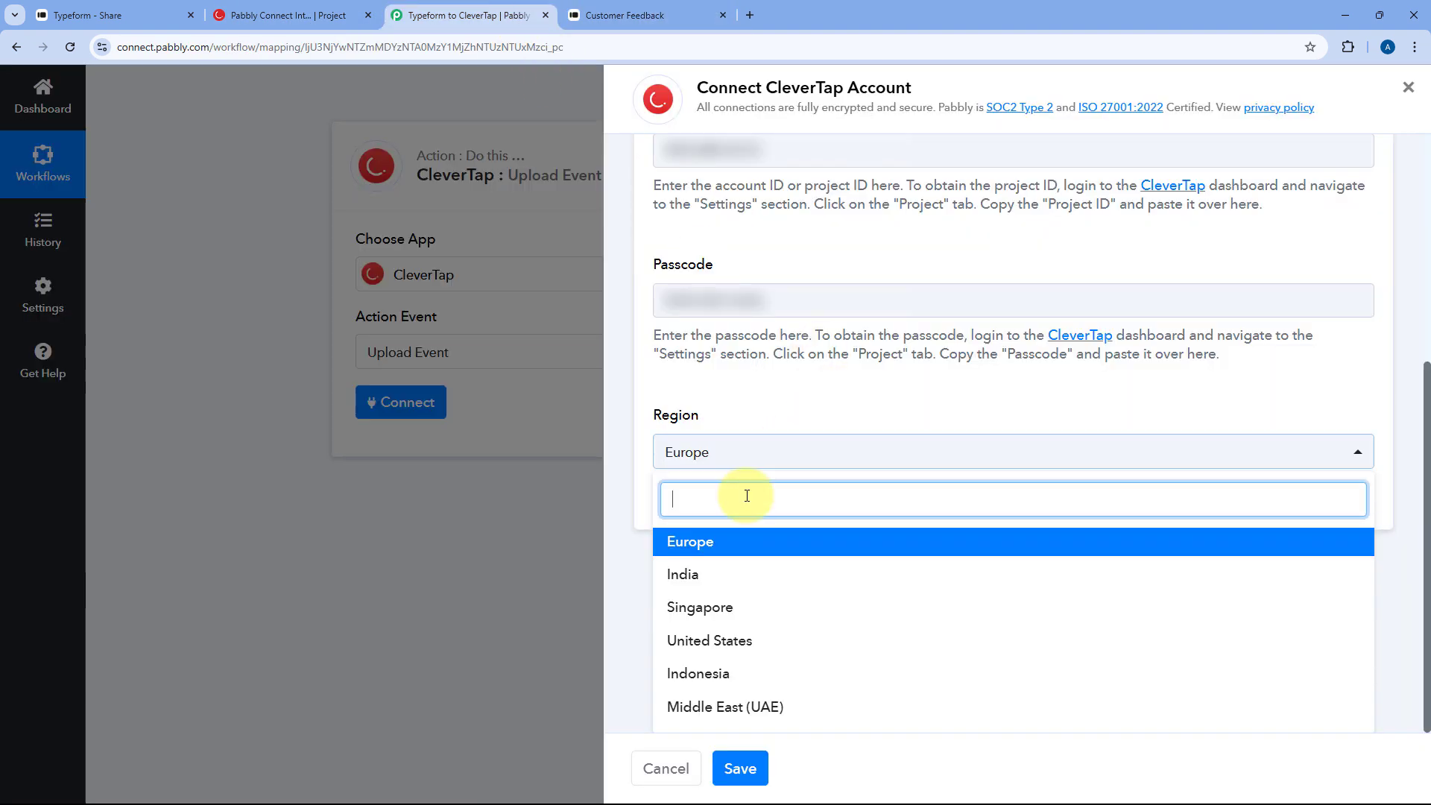
left_click(682, 544)
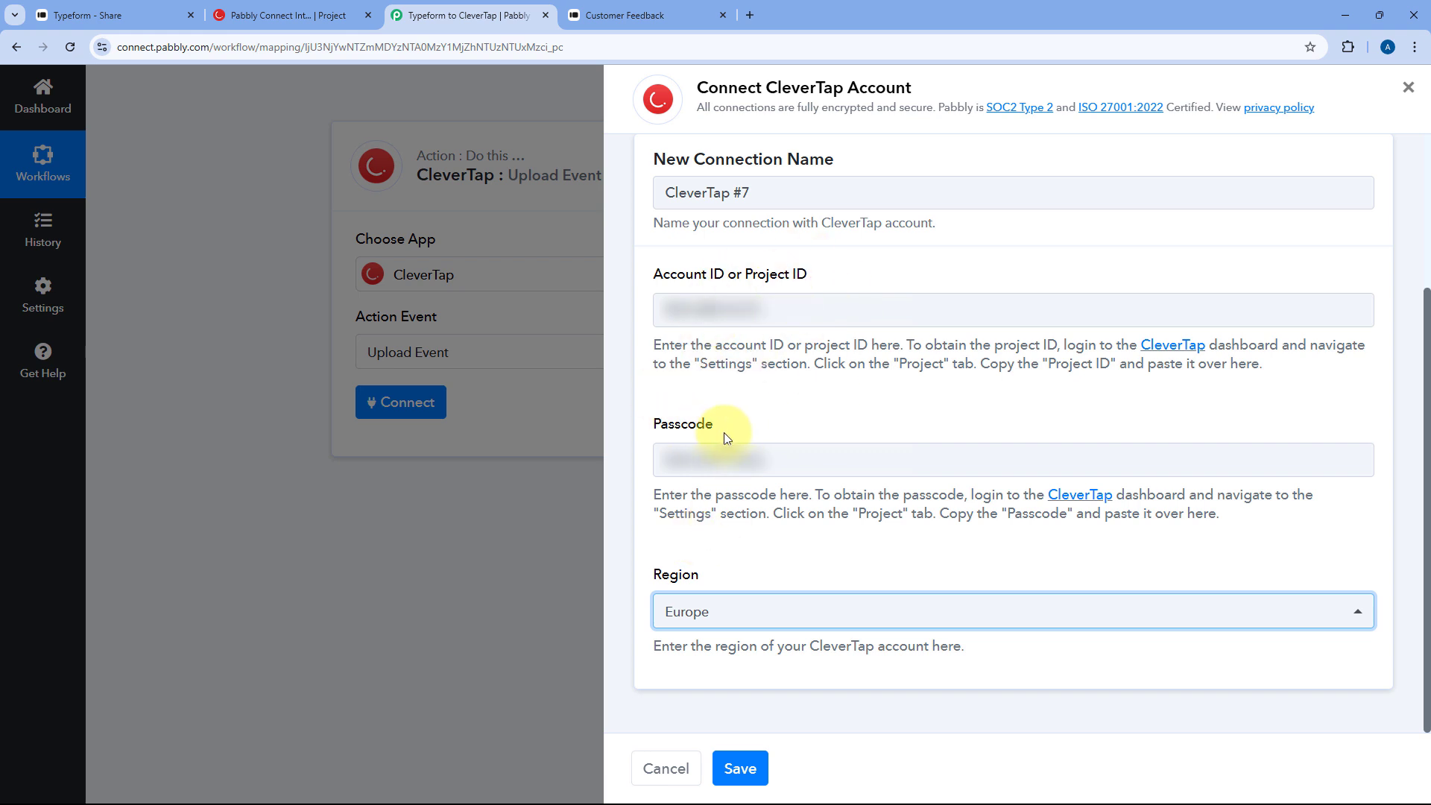
left_click(735, 552)
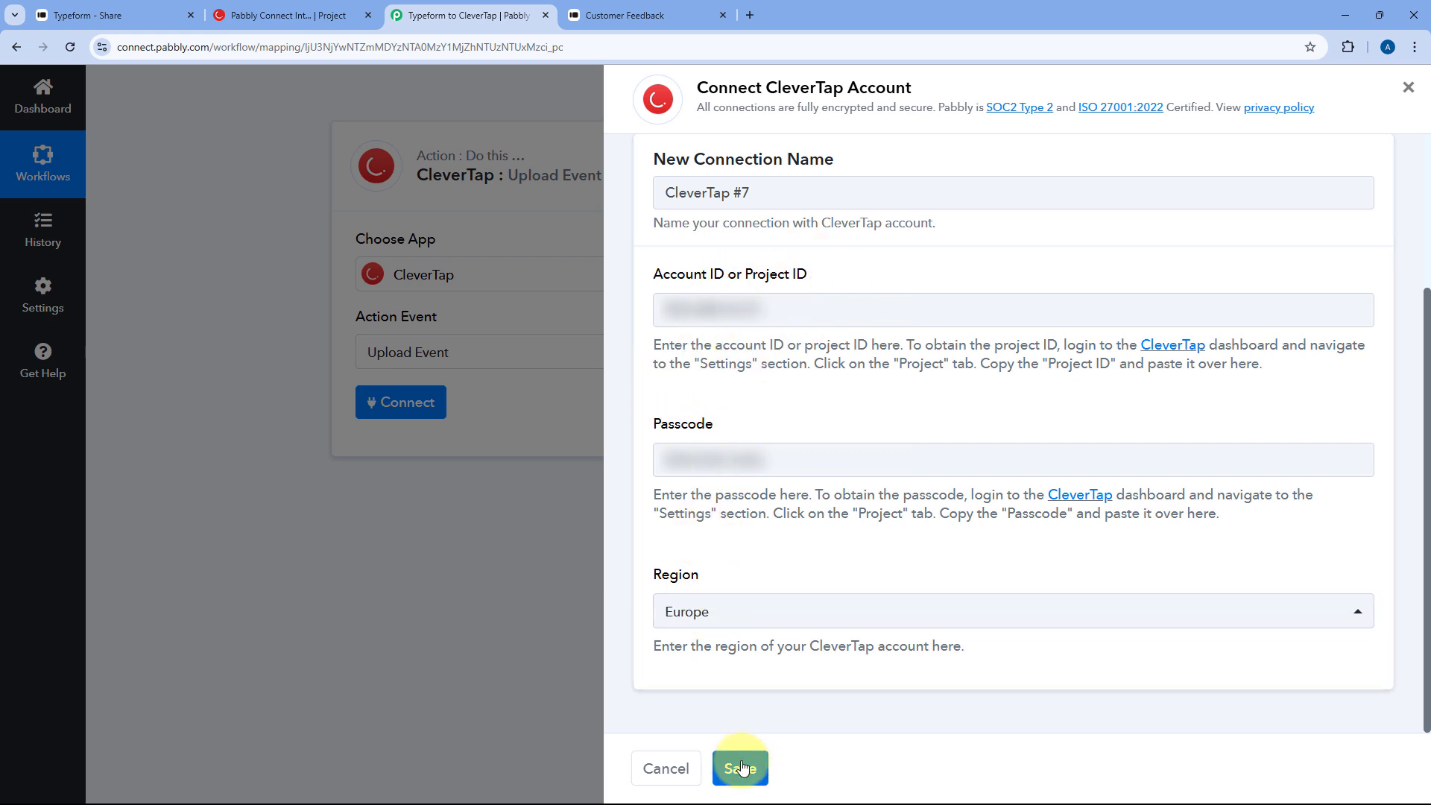
left_click(740, 768)
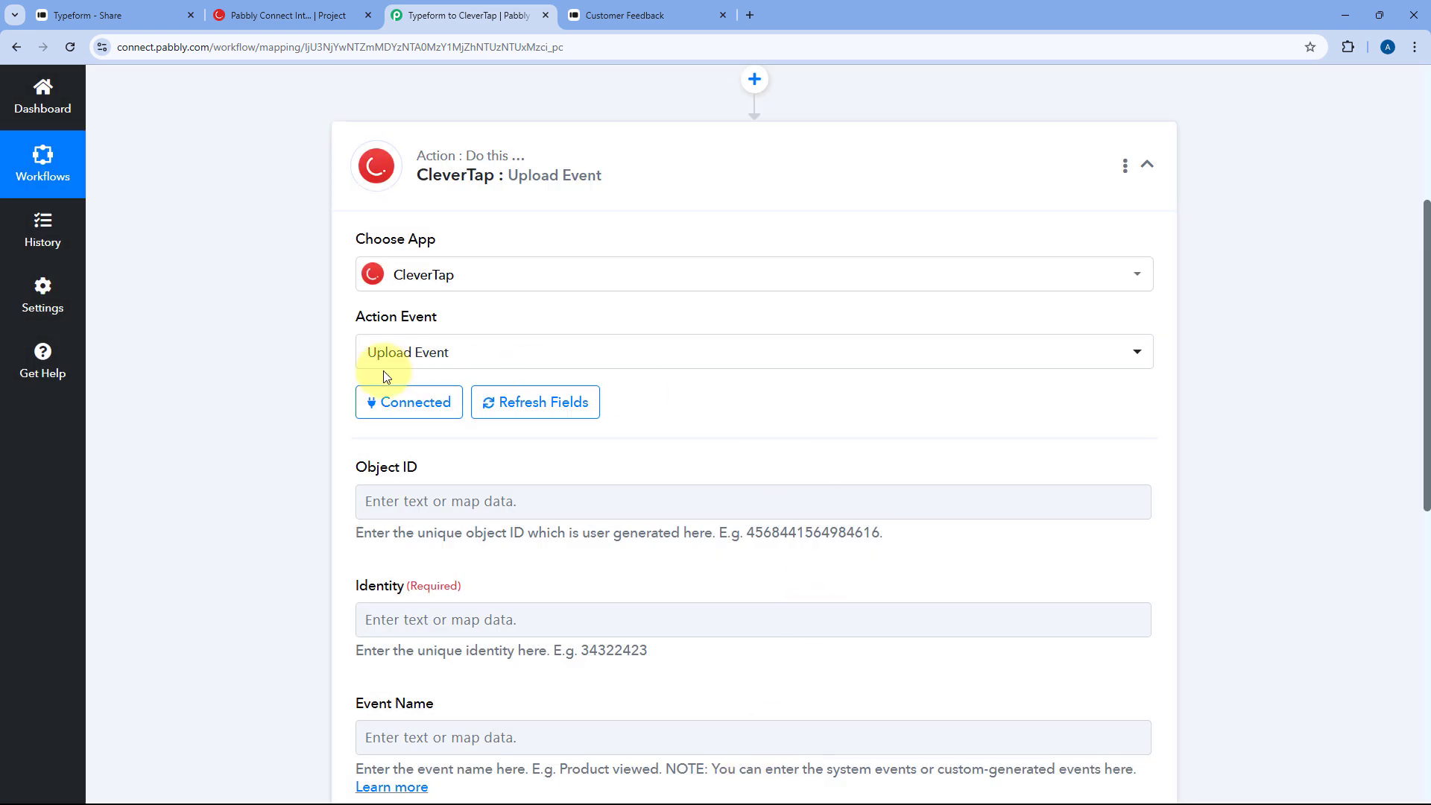
- Expand the Typeform trigger and review its captured response values, including the email answer
scroll(319, 329, "down", 3)
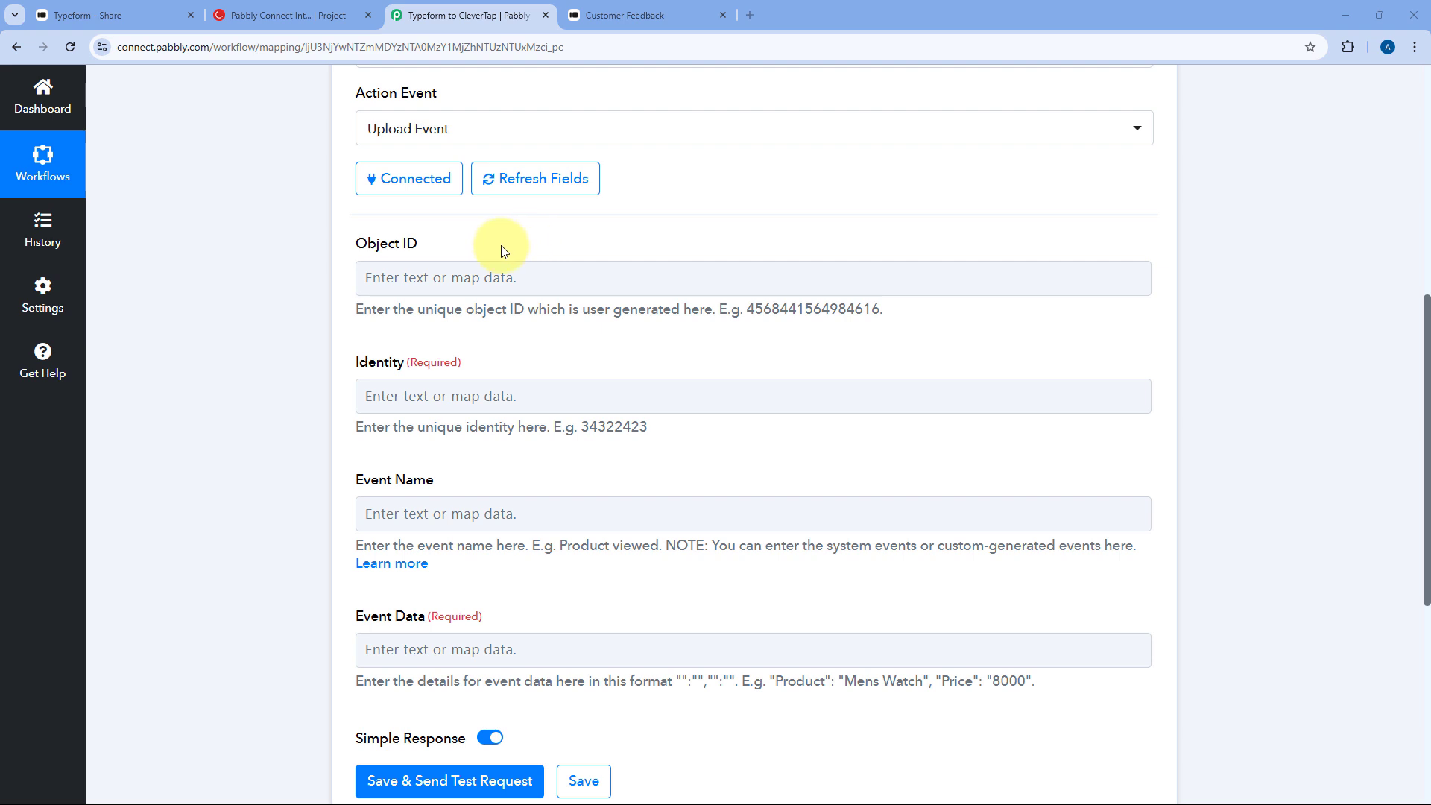
scroll(584, 250, "up", 2)
scroll(555, 361, "down", 2)
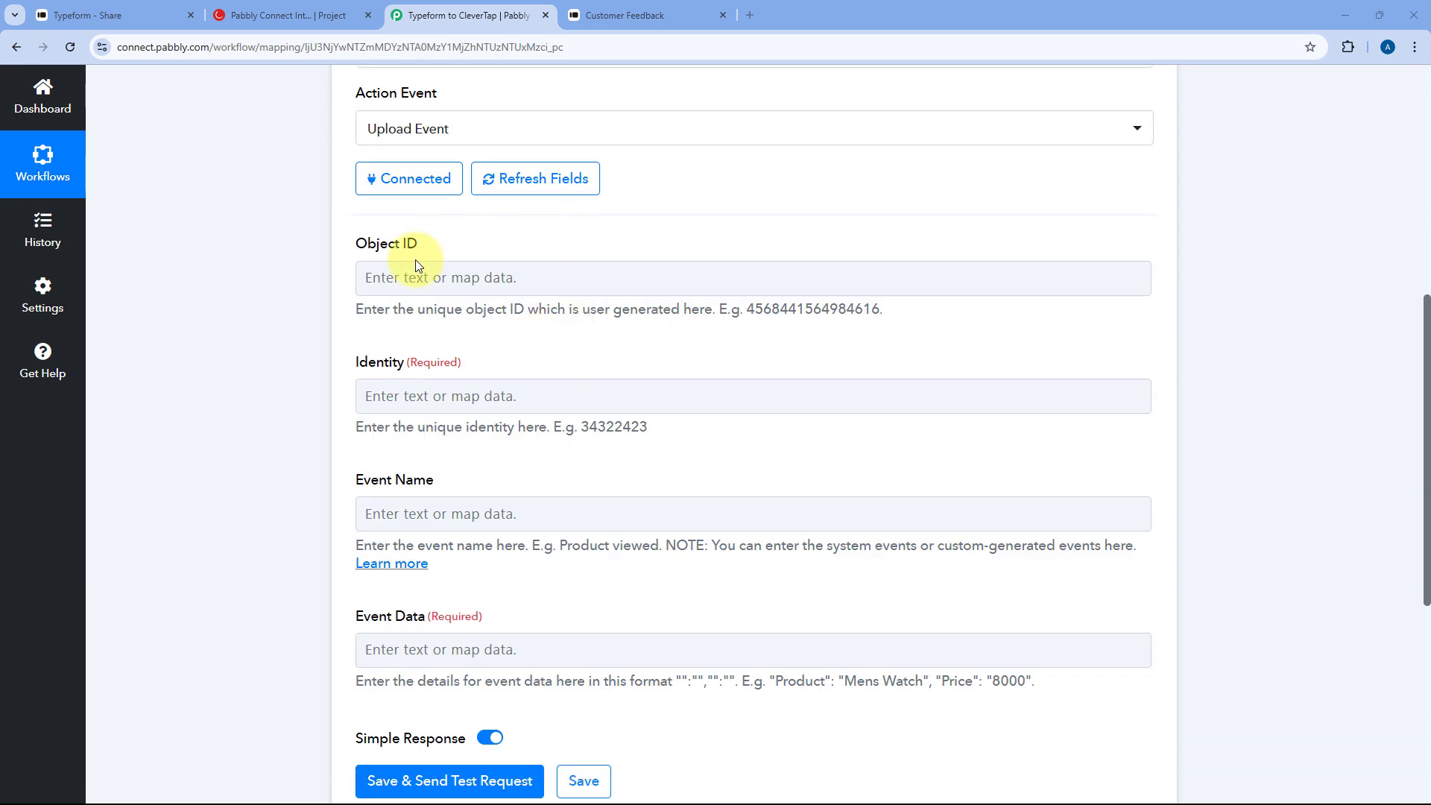
left_click(453, 289)
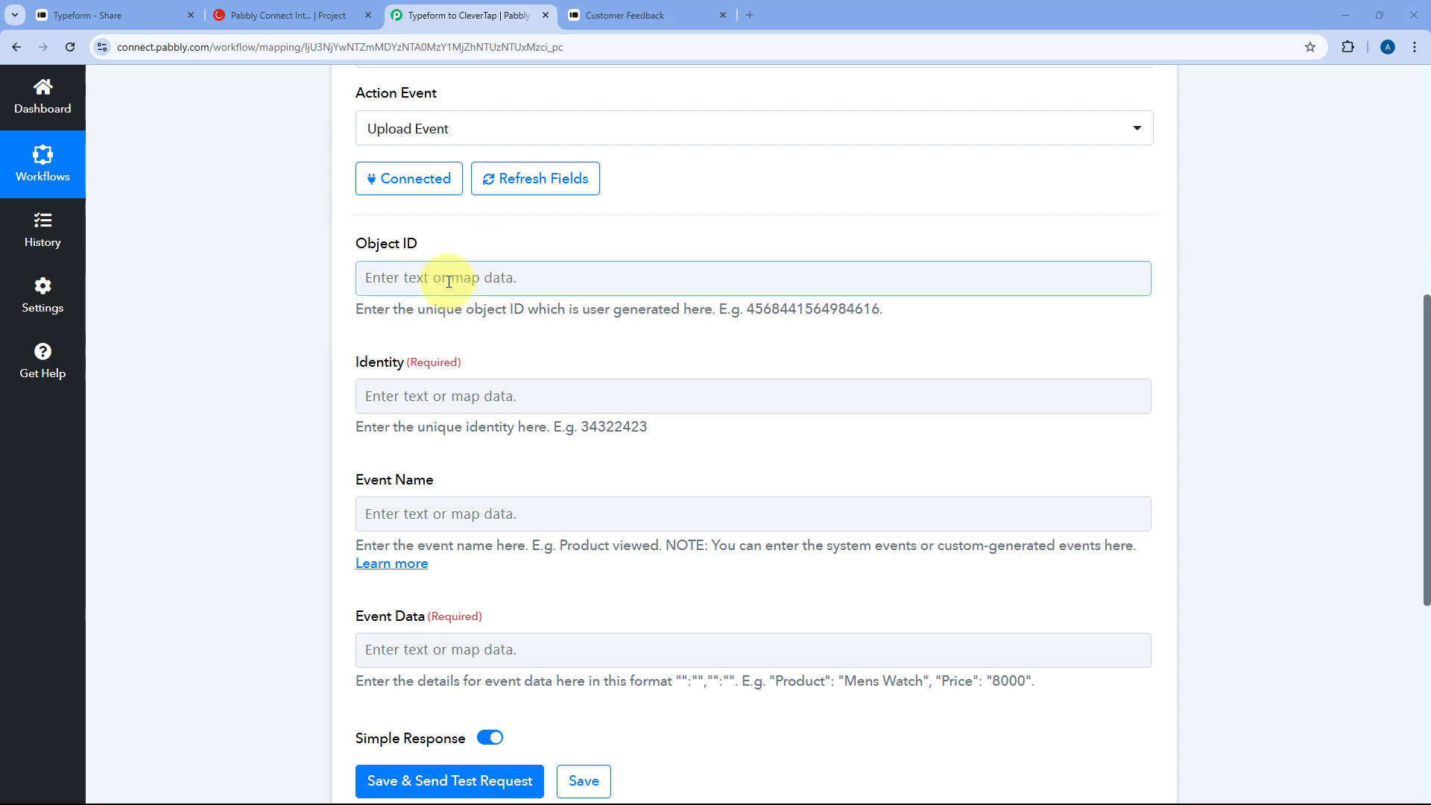
scroll(701, 293, "up", 6)
left_click(641, 239)
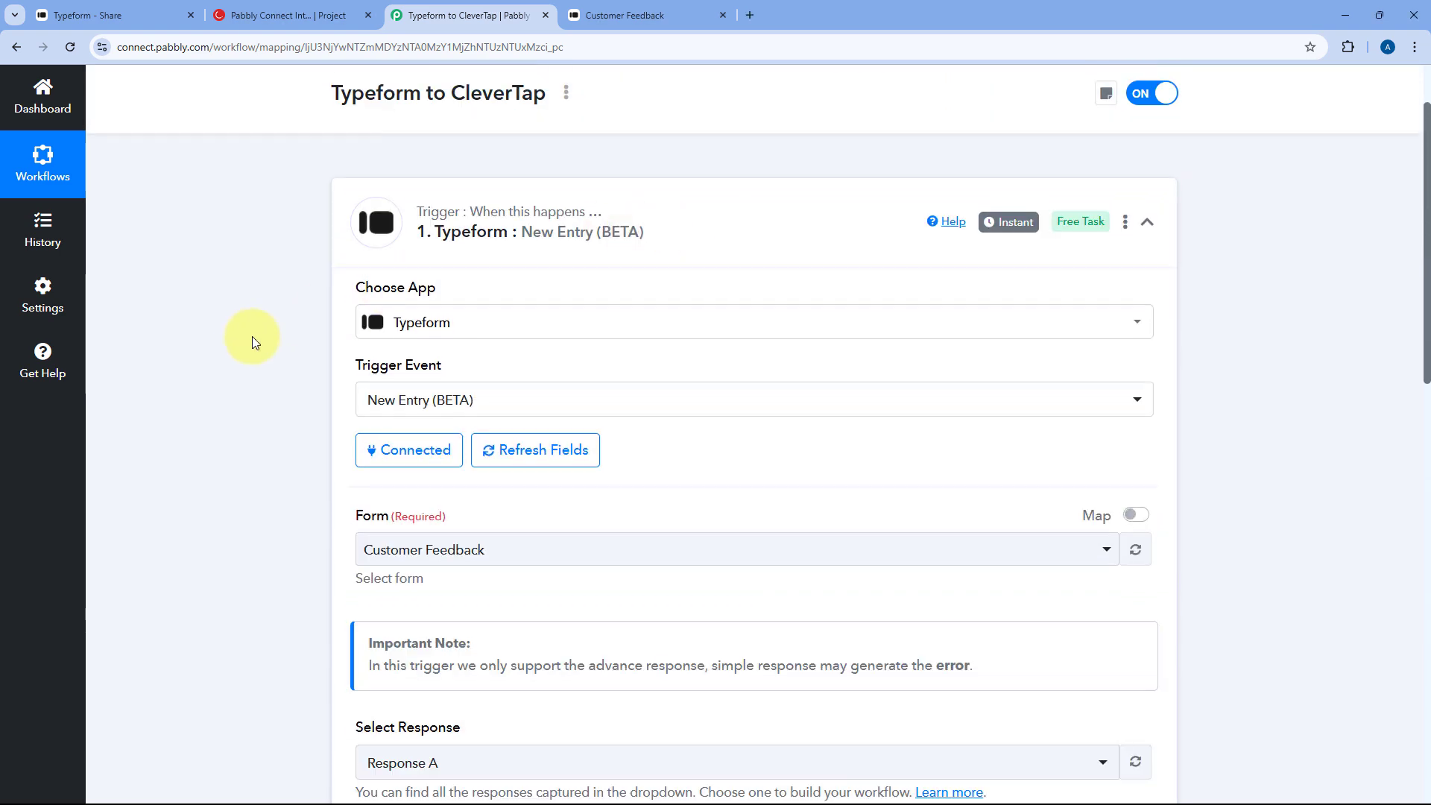
scroll(271, 306, "down", 10)
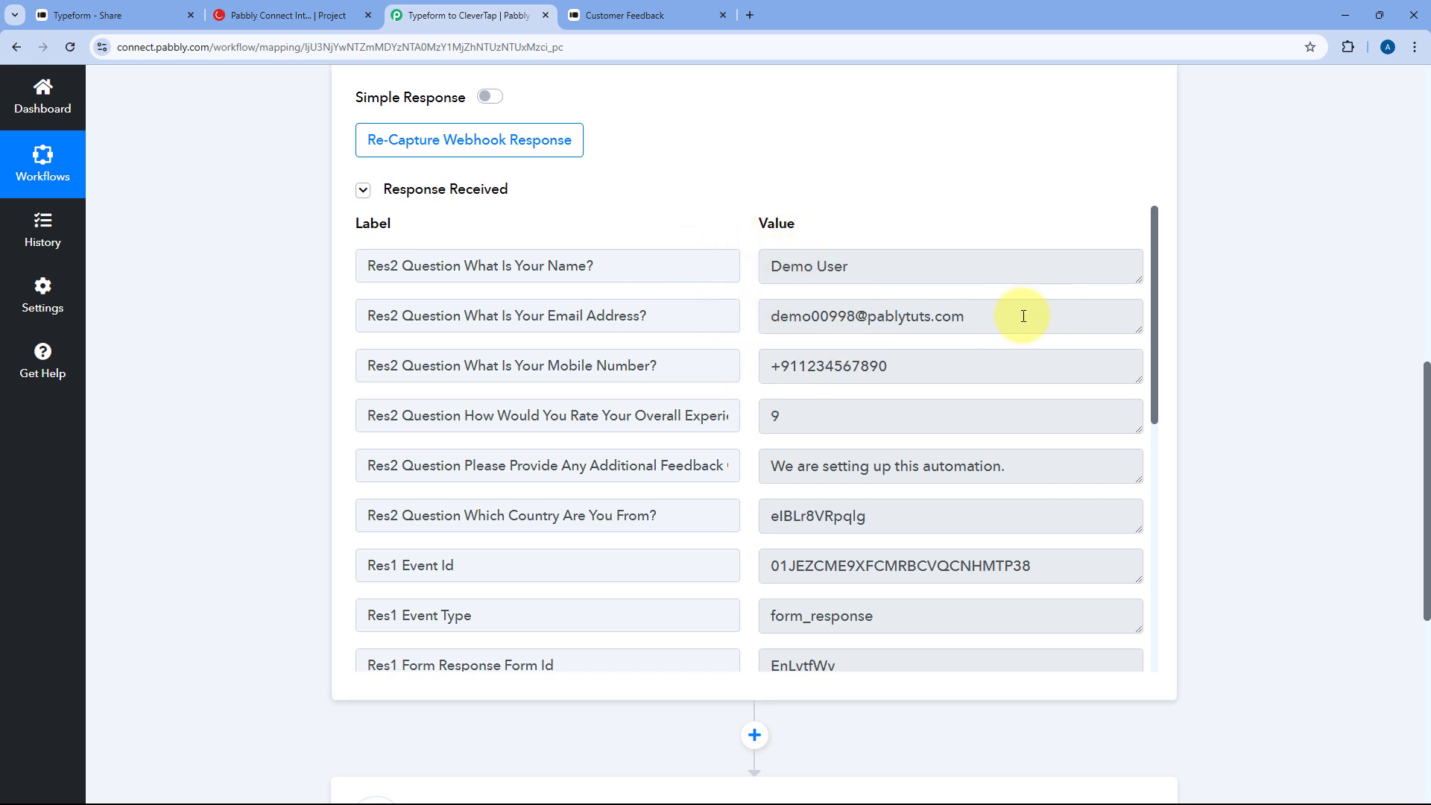
left_click_drag(1023, 316, 749, 325)
left_click(750, 325)
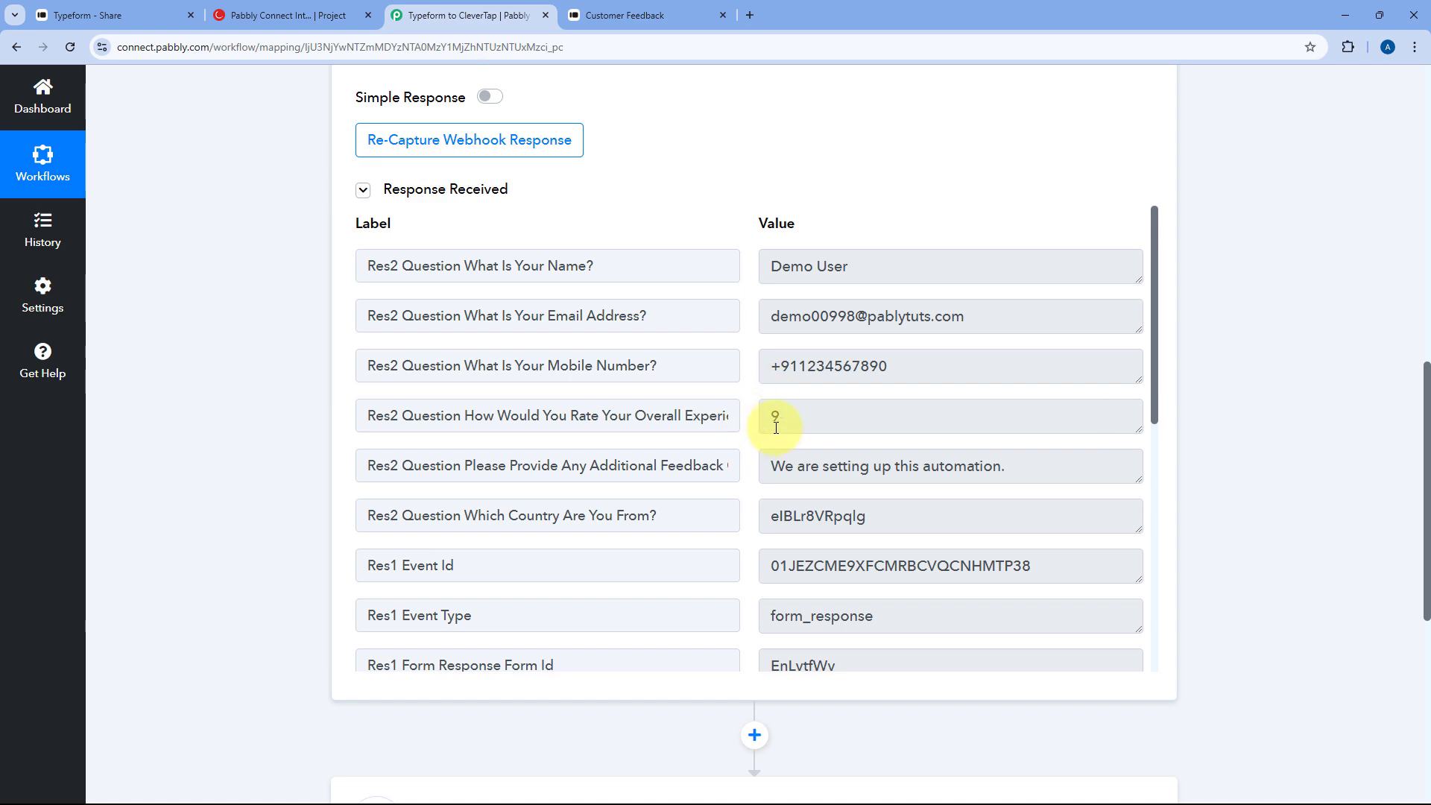
- Expand the CleverTap Upload Event action to show its Object ID, Identity, Event Name and Event Data fields
scroll(286, 406, "down", 1)
scroll(512, 354, "down", 7)
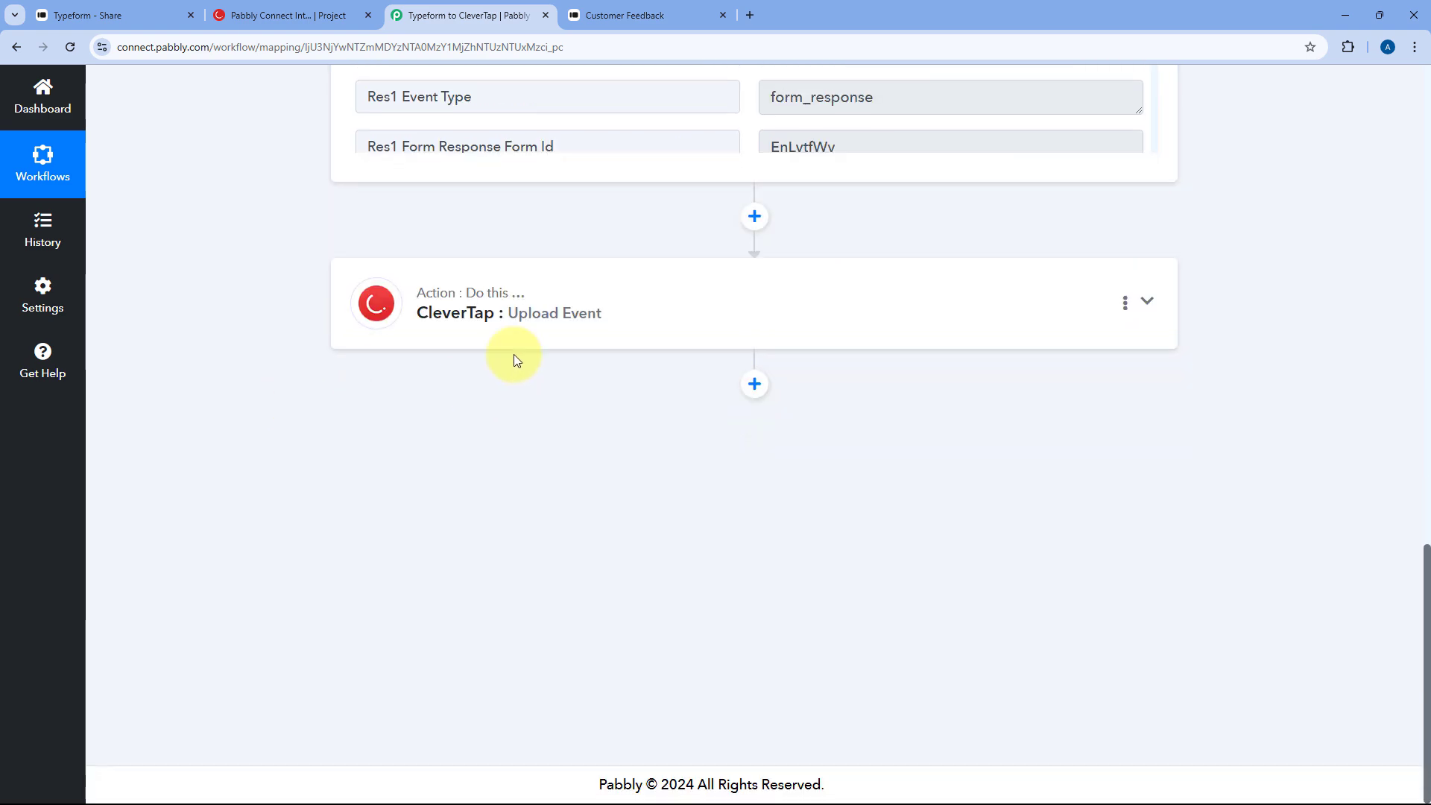
left_click(638, 310)
scroll(333, 326, "down", 10)
scroll(333, 327, "up", 10)
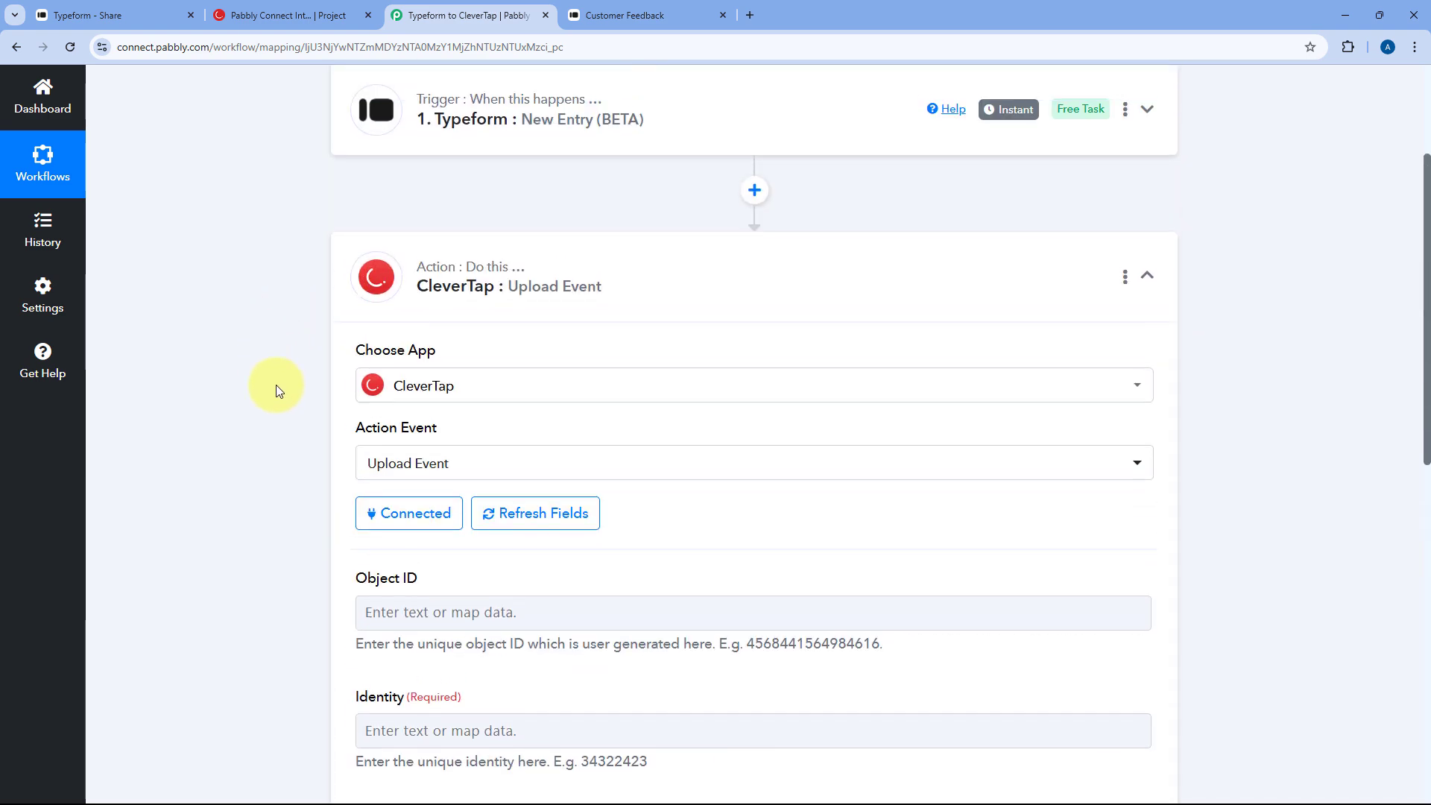
scroll(293, 383, "down", 4)
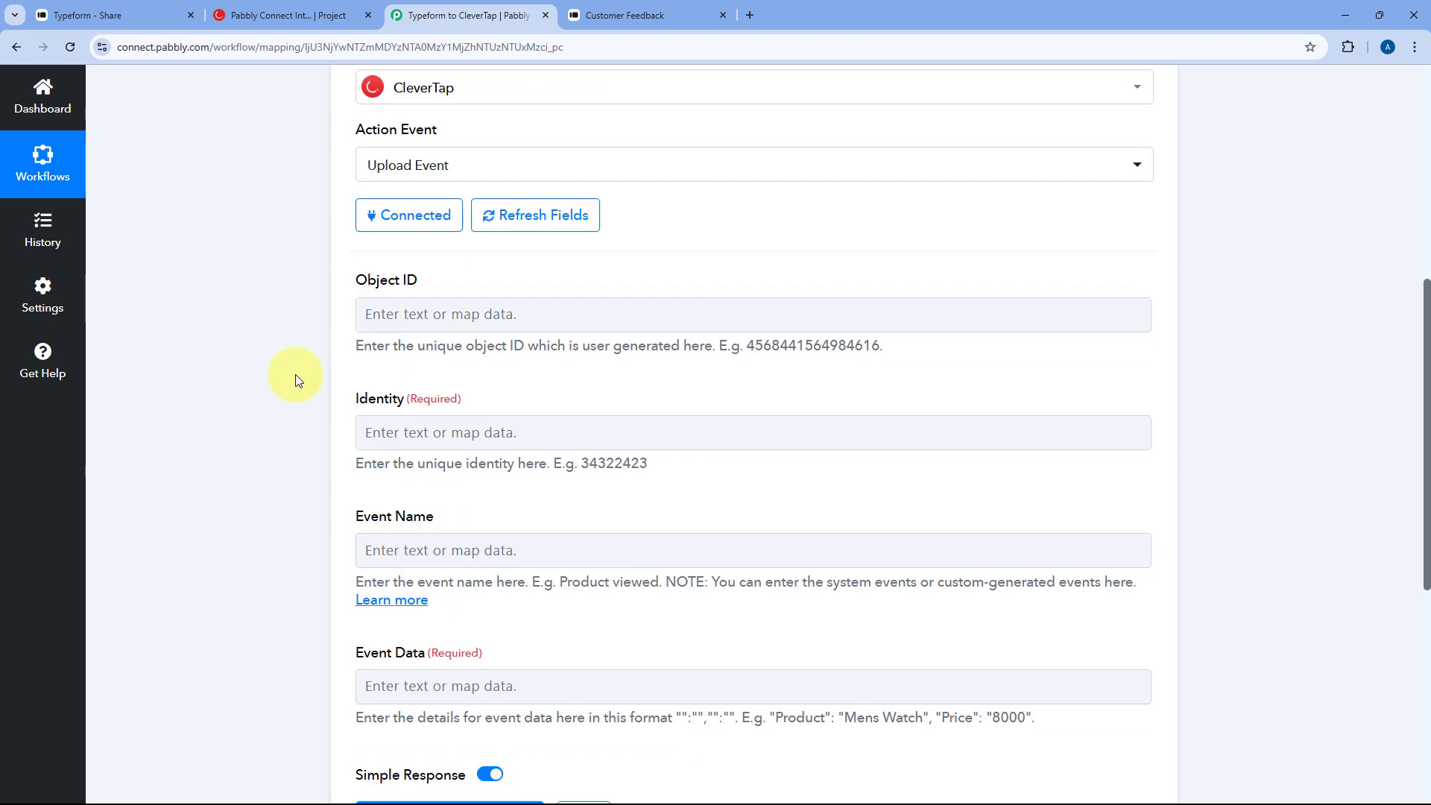
scroll(295, 373, "down", 1)
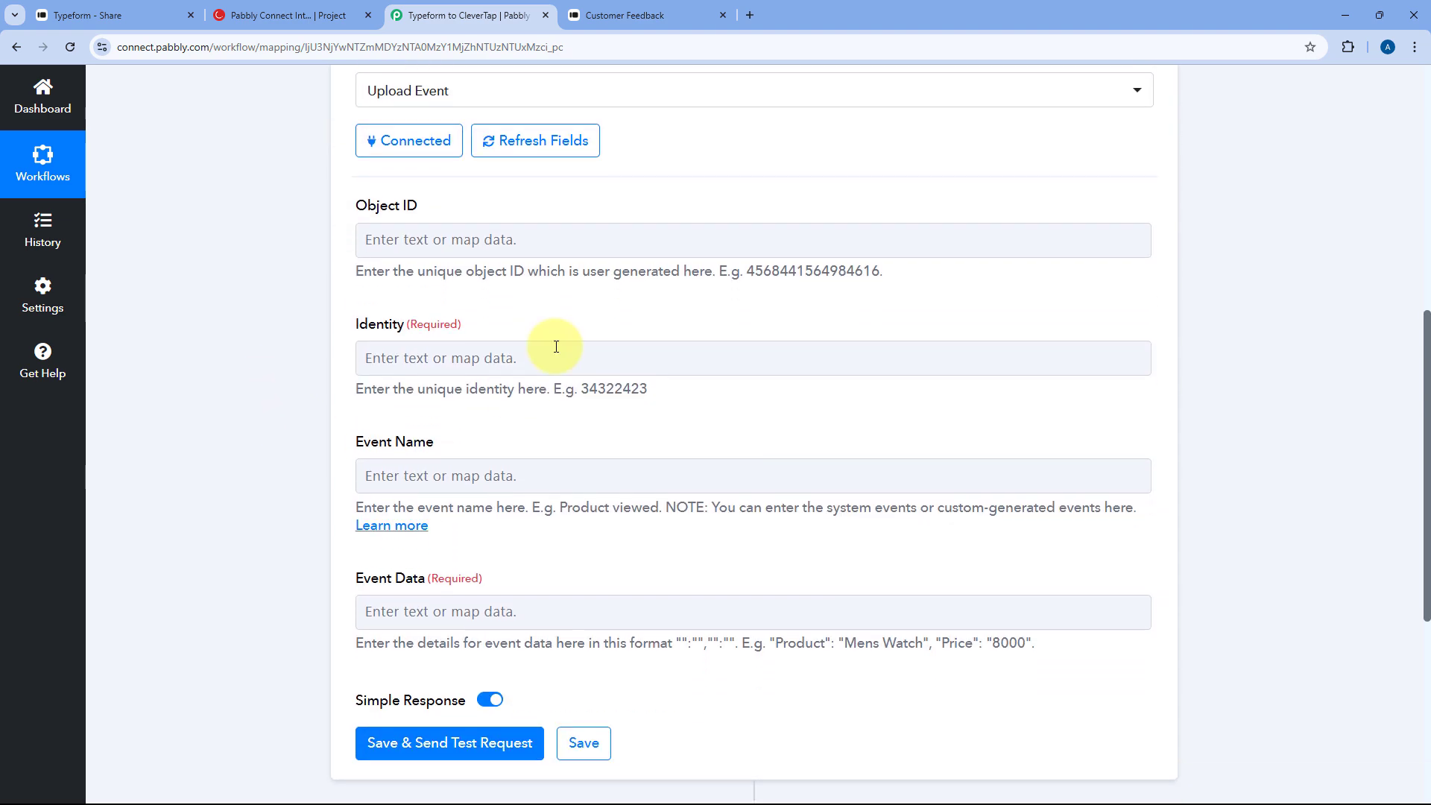
- Map Object ID to the Email Address answer from Typeform: New Entry
left_click(391, 240)
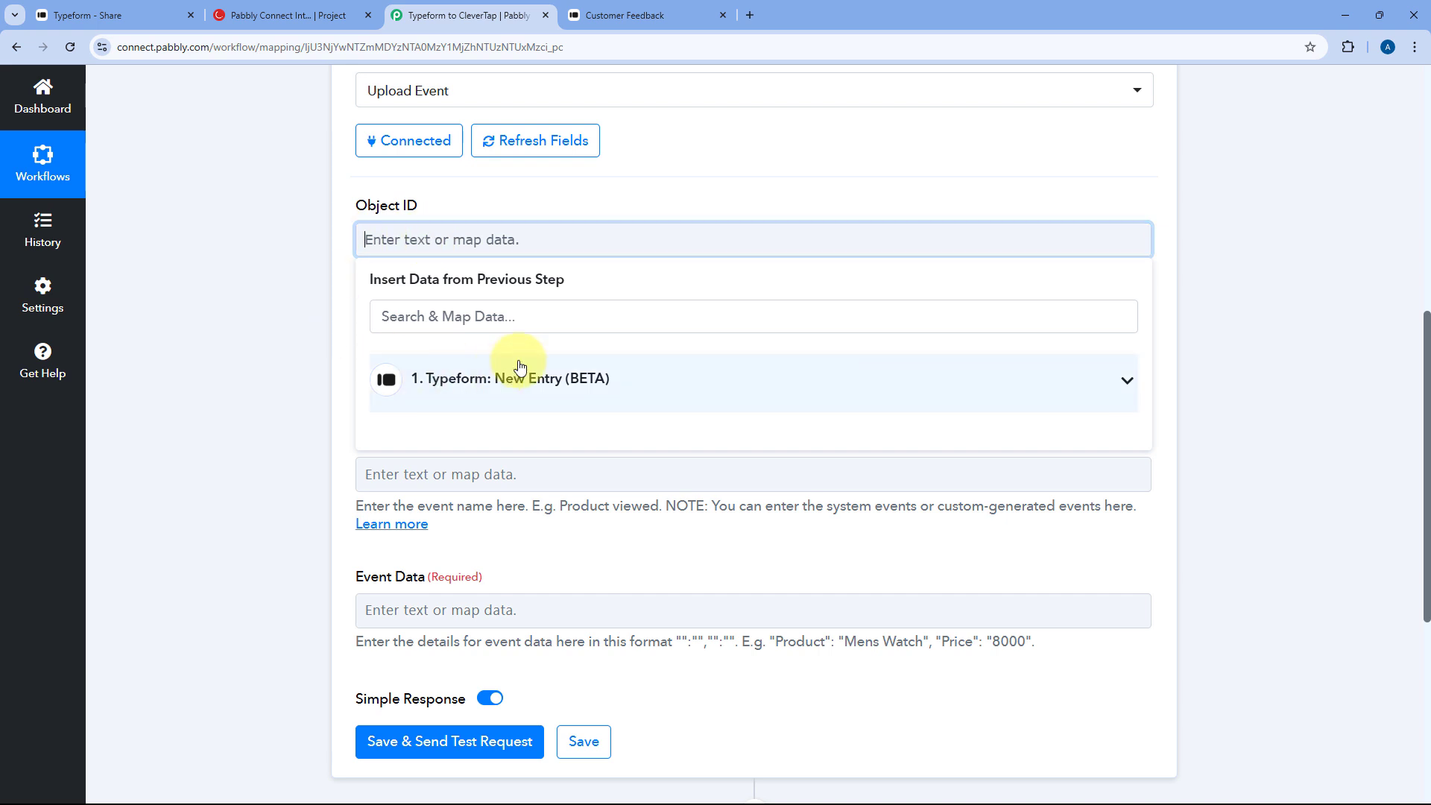
left_click(585, 381)
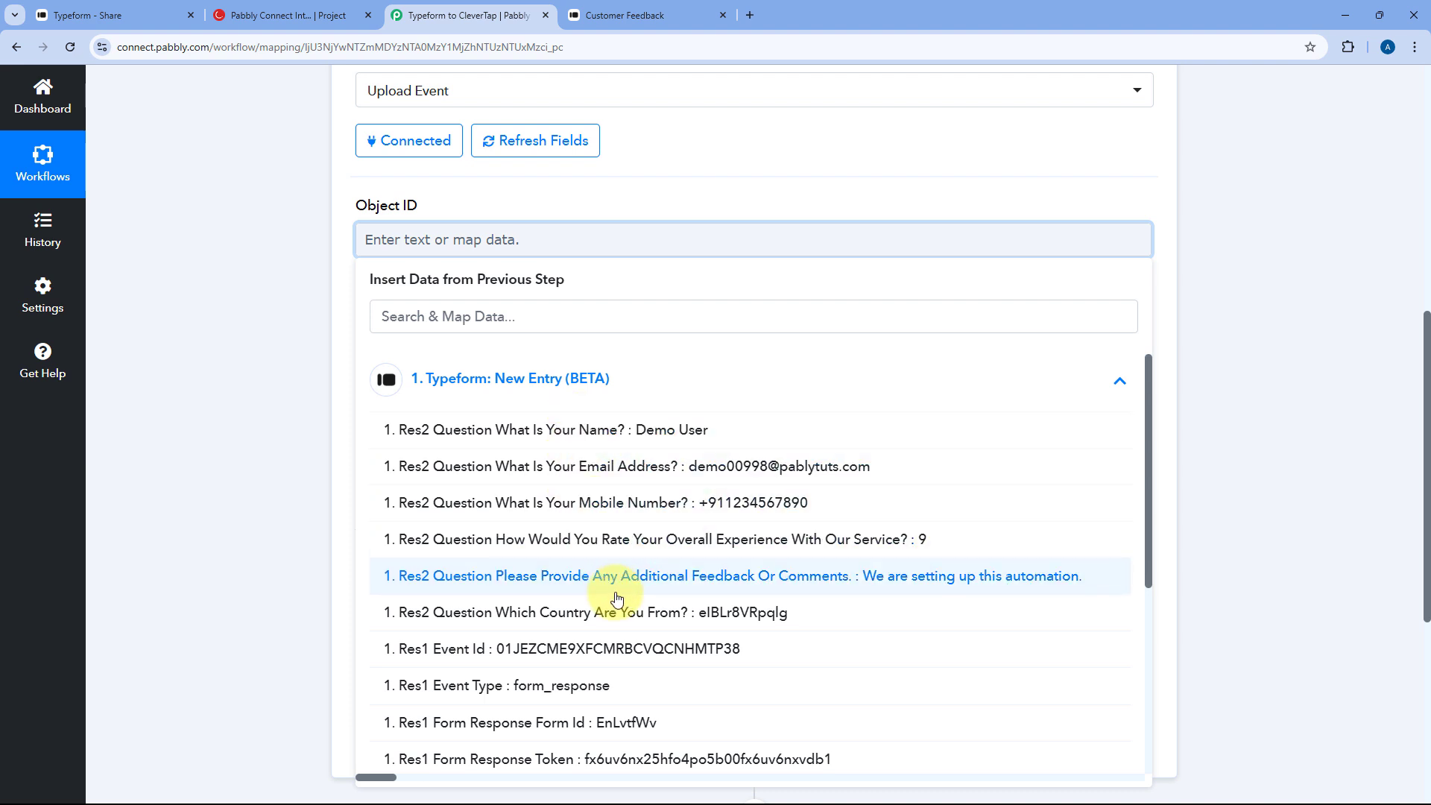
left_click(610, 468)
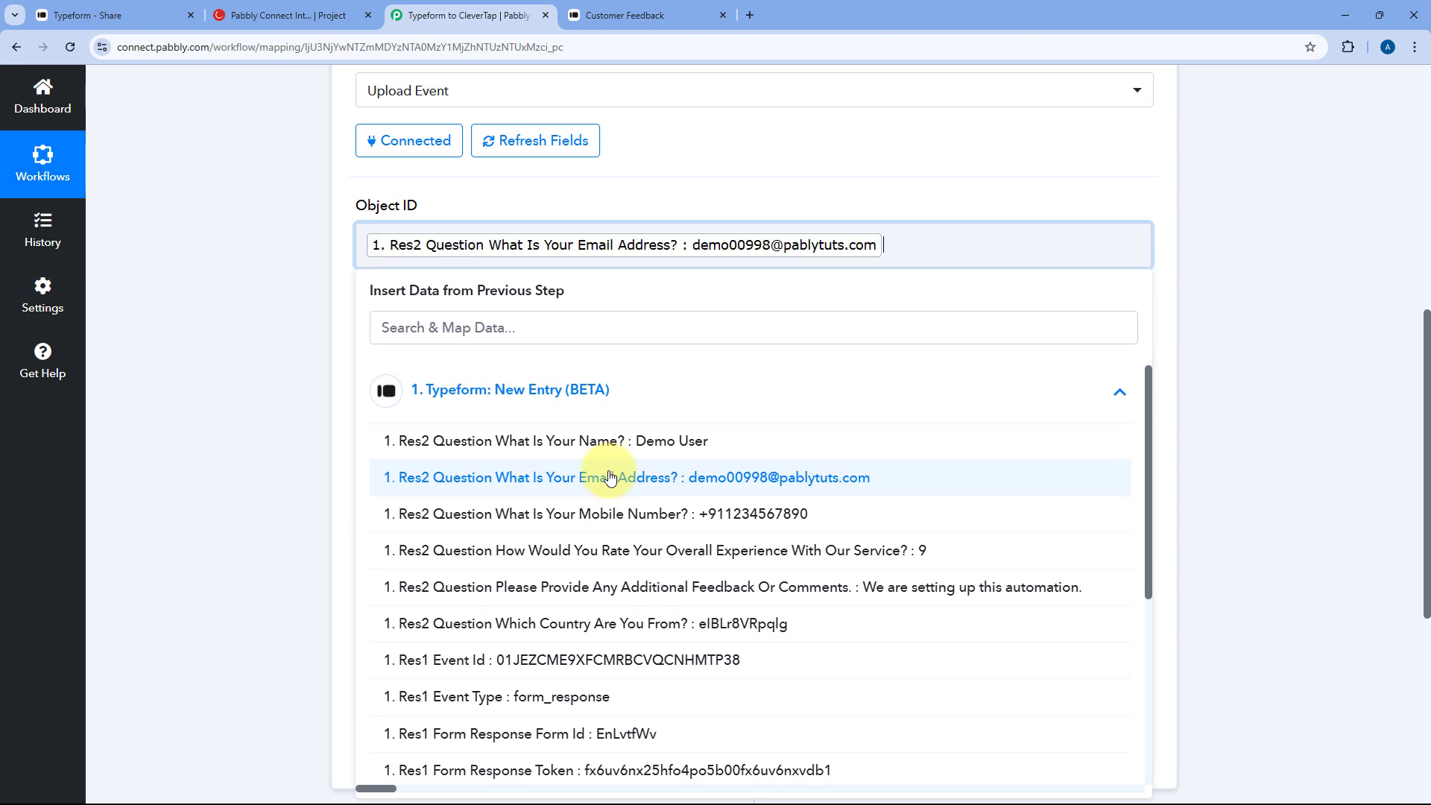
left_click(311, 343)
scroll(341, 250, "down", 1)
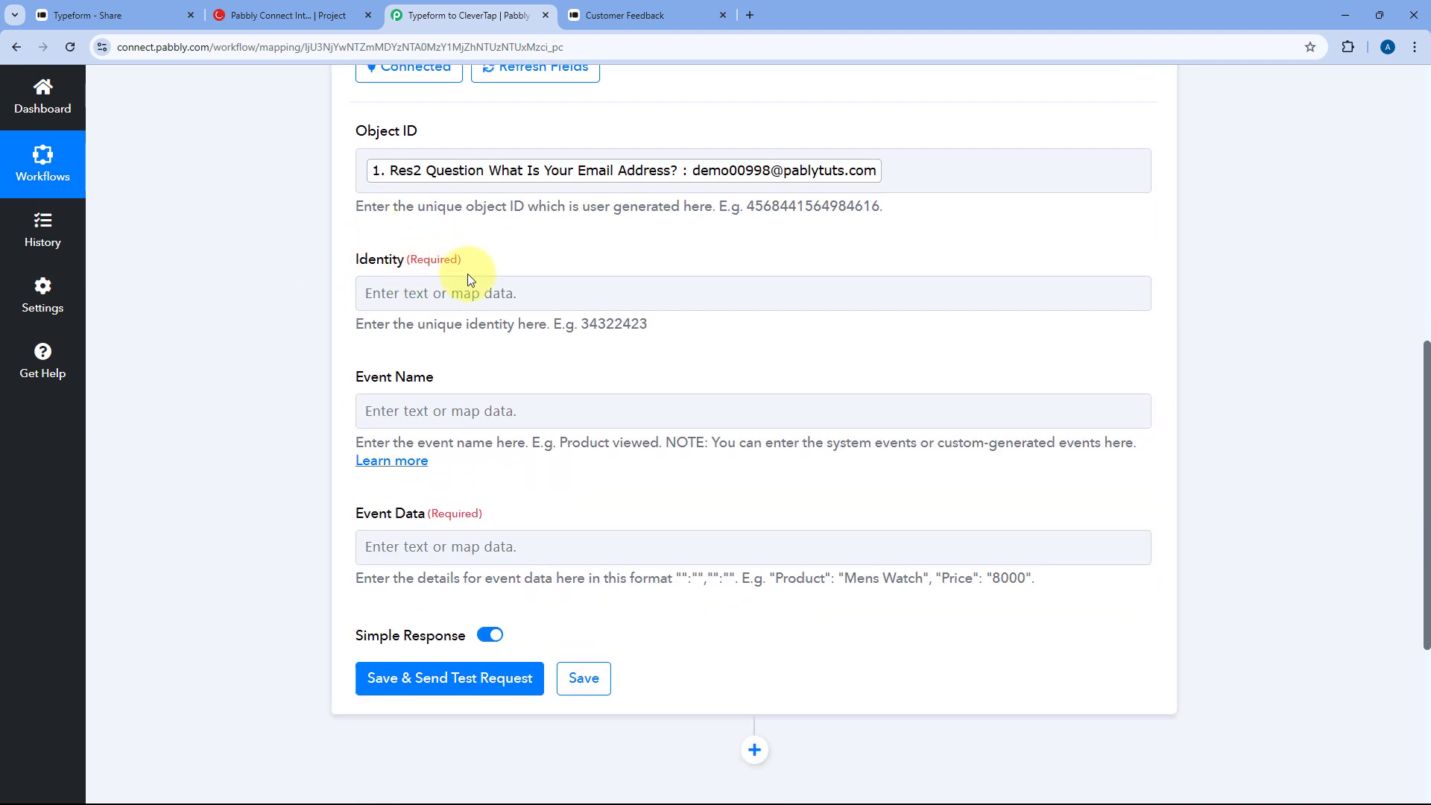
- Map the Identity field to the response's Res1 Event Id
left_click(415, 292)
scroll(315, 311, "down", 1)
scroll(315, 311, "down", 1)
left_click(505, 281)
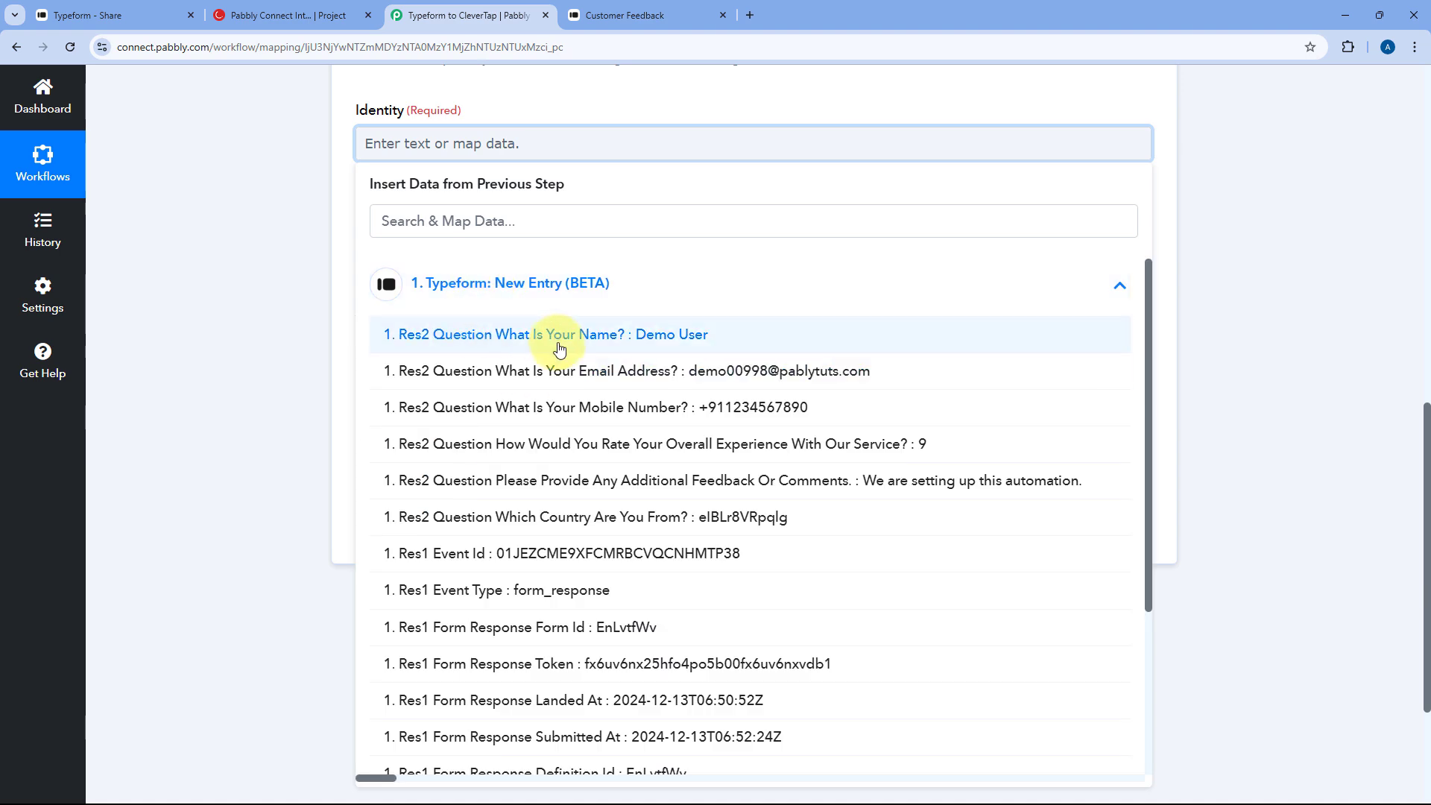
scroll(448, 328, "down", 3)
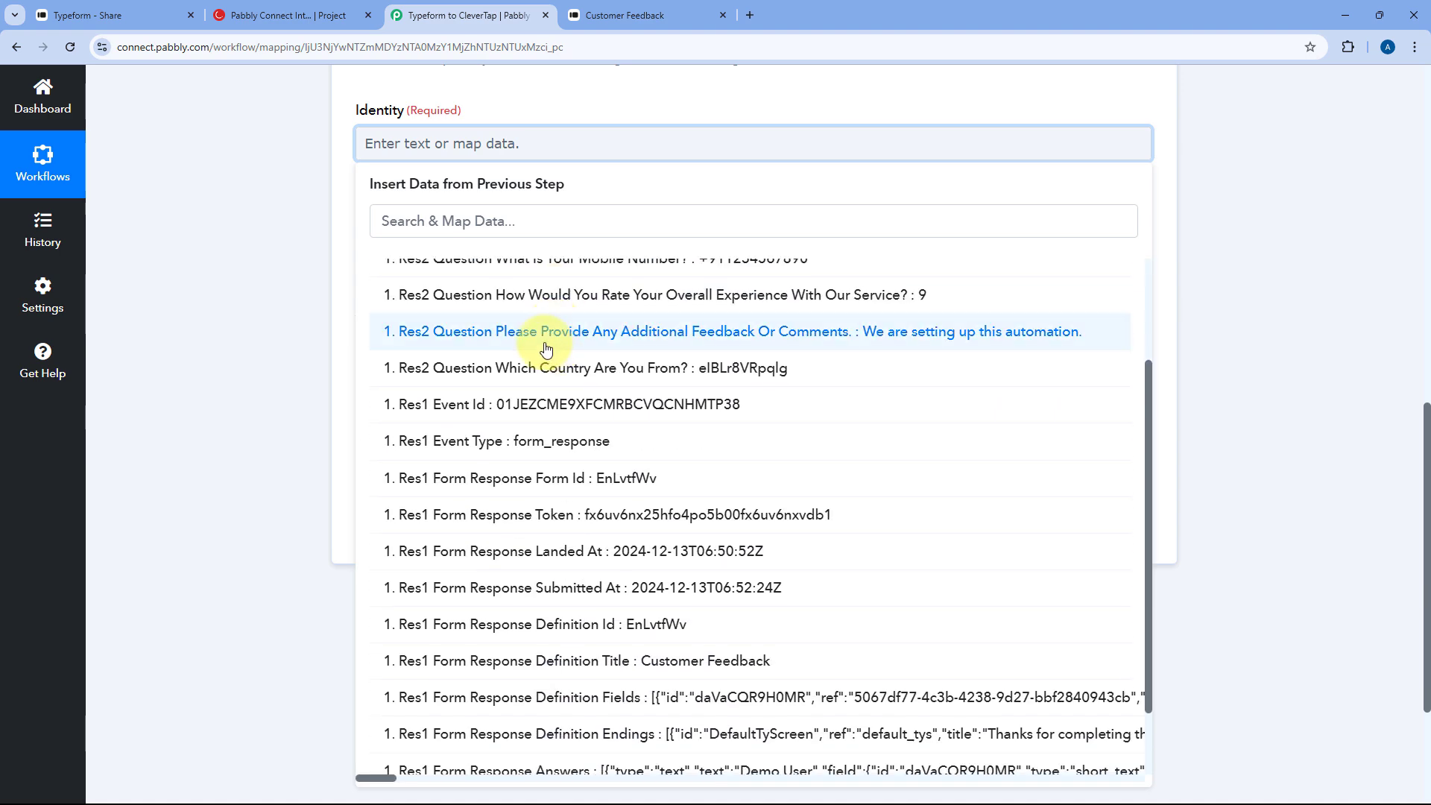
left_click(506, 413)
left_click(328, 227)
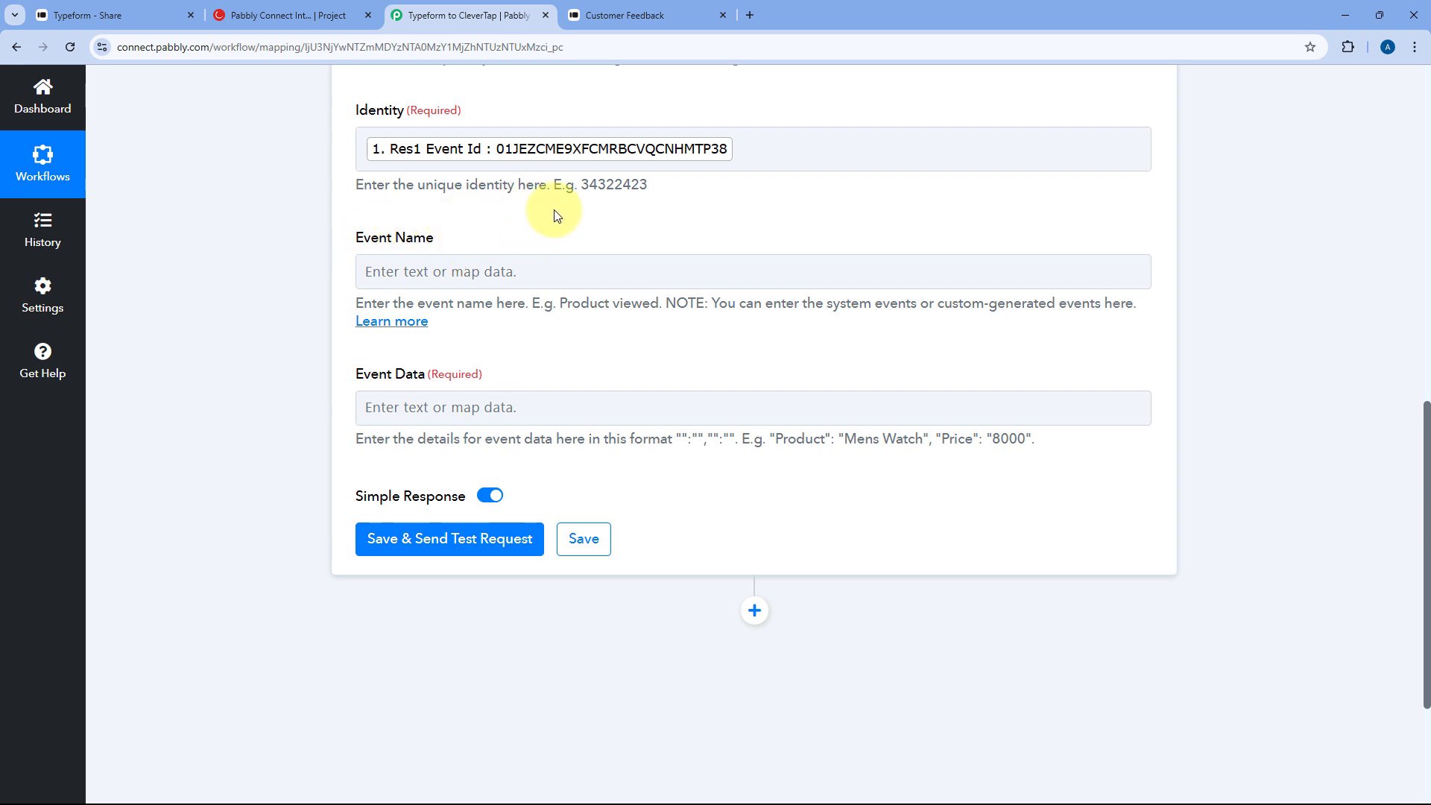
- Set the CleverTap Event Name to 'Feedback from Customer'
left_click(445, 272)
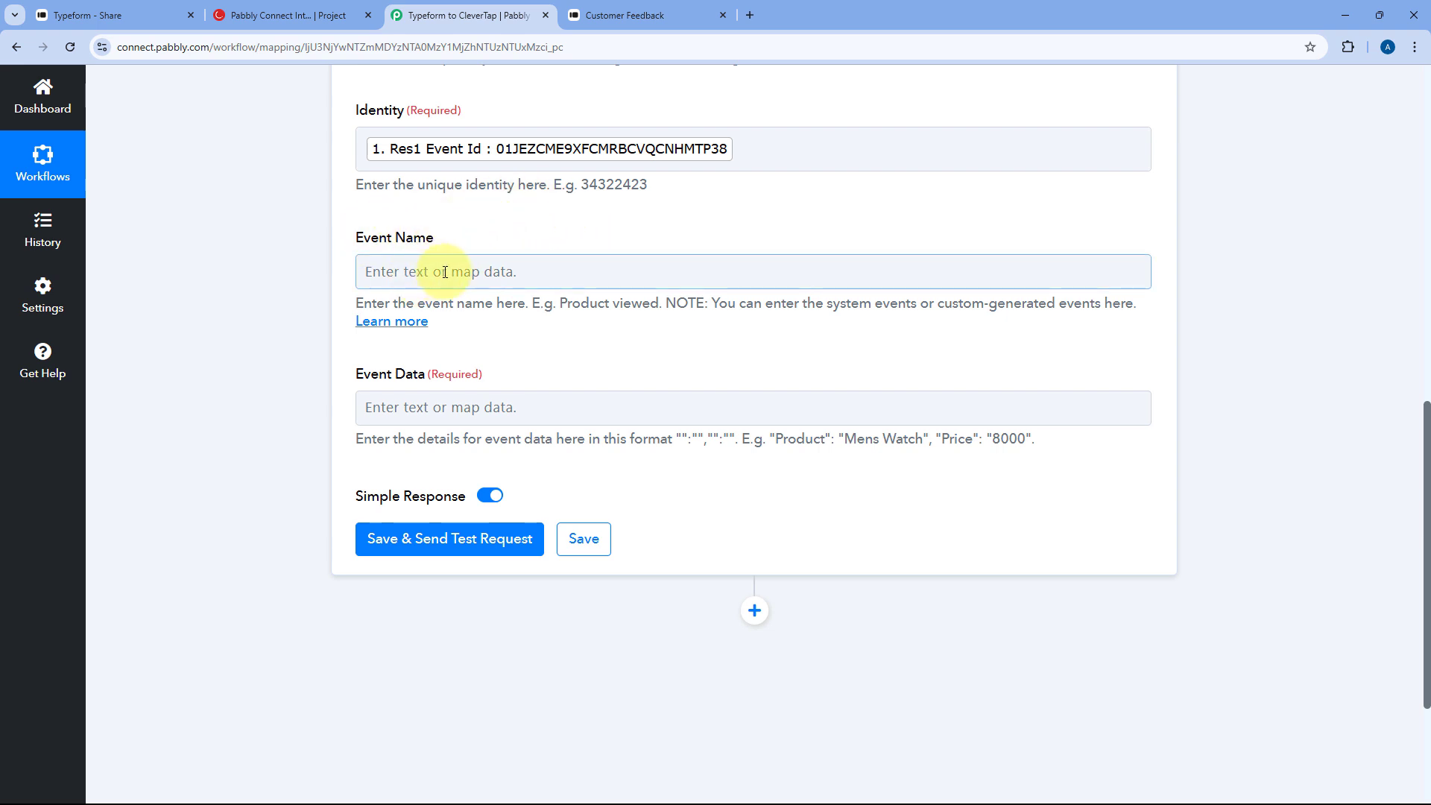
left_click(462, 274)
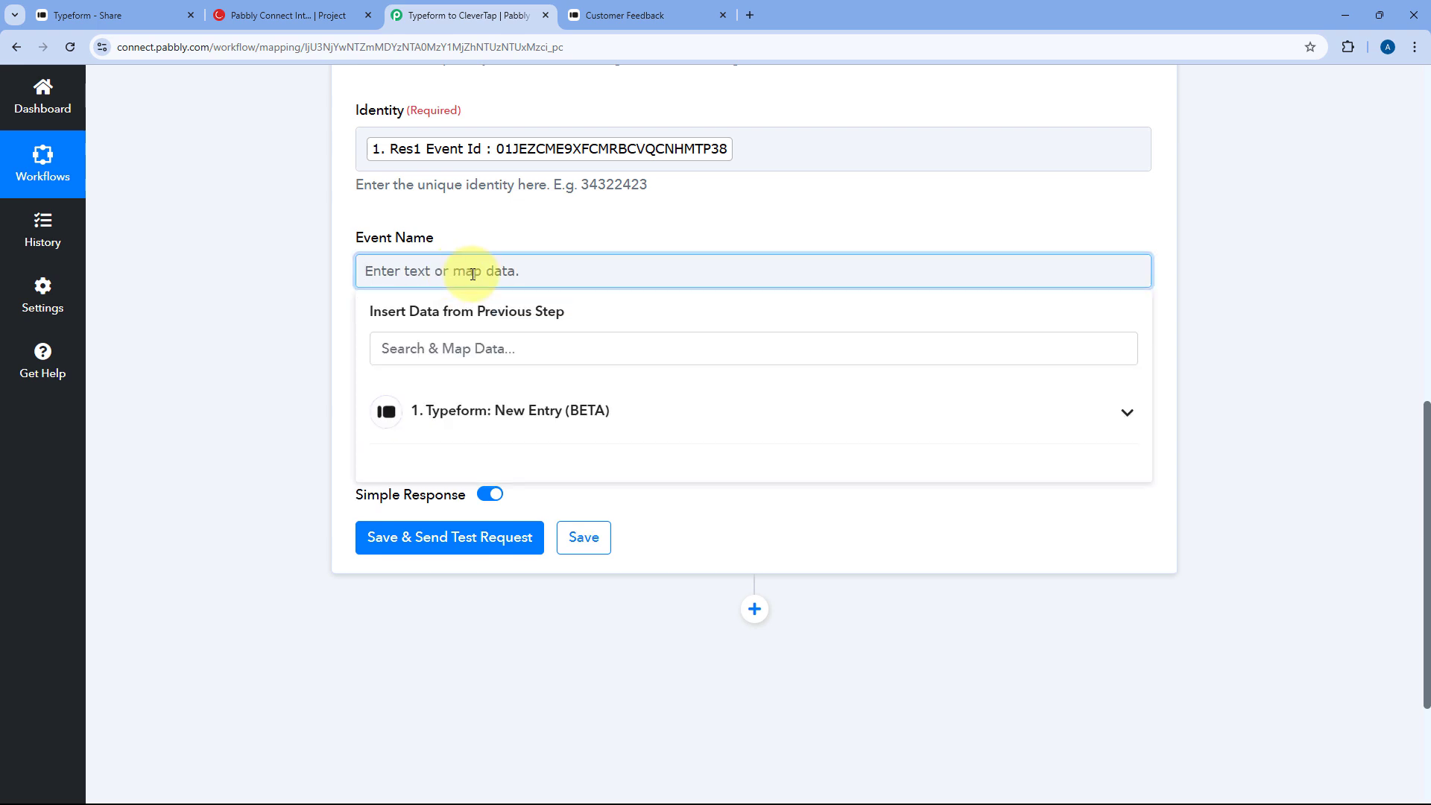
type("Feedback from Customer")
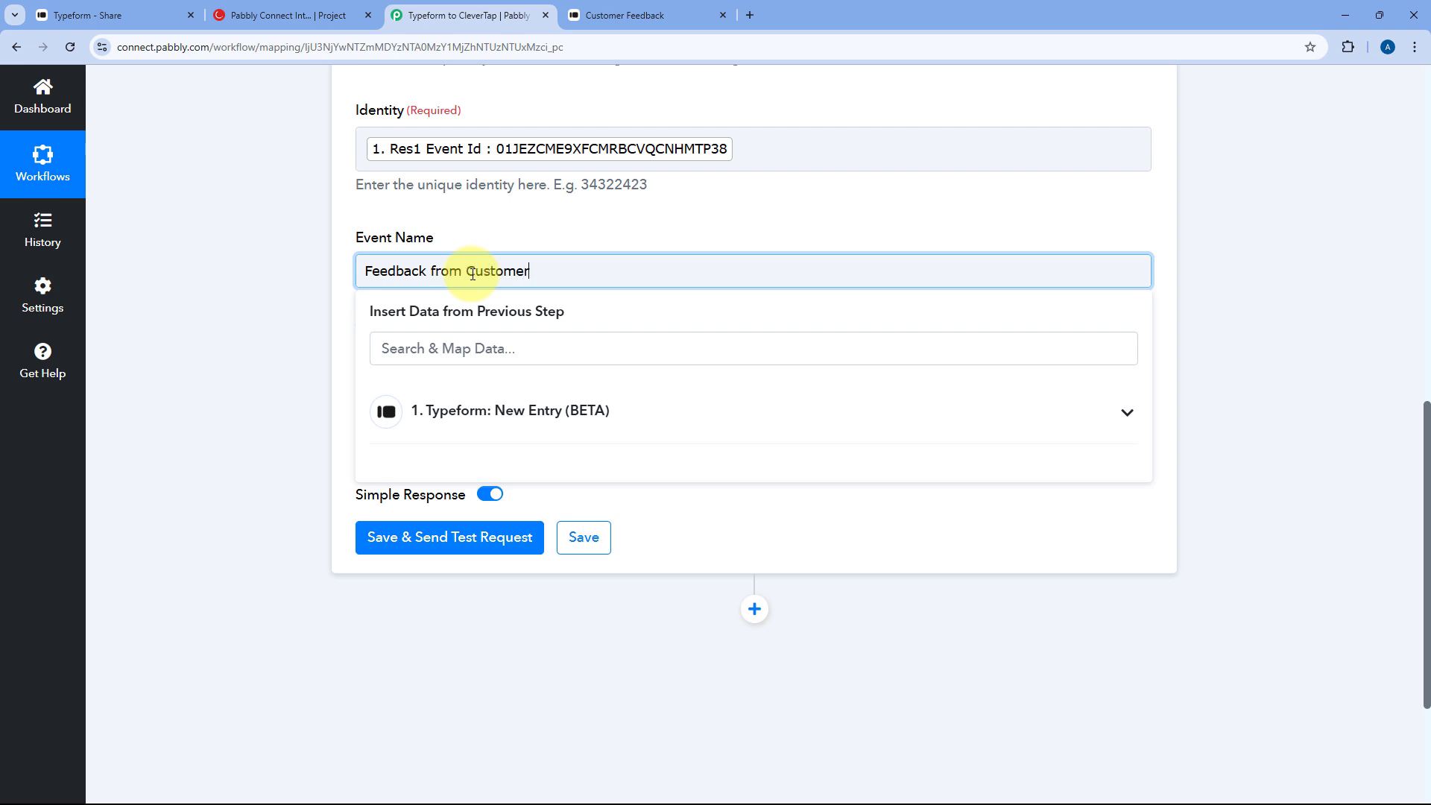
left_click(498, 240)
scroll(497, 240, "up", 2)
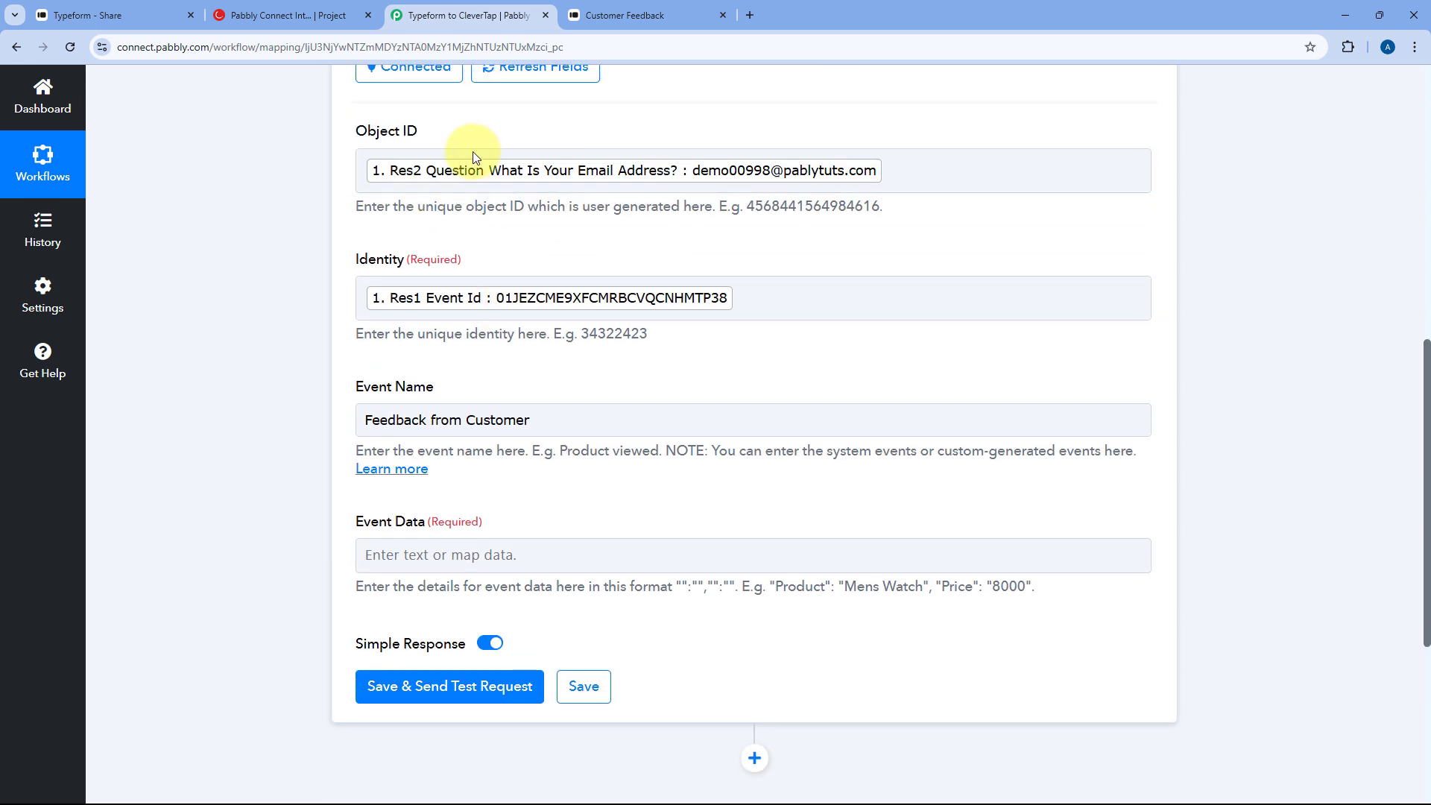
scroll(450, 305, "down", 1)
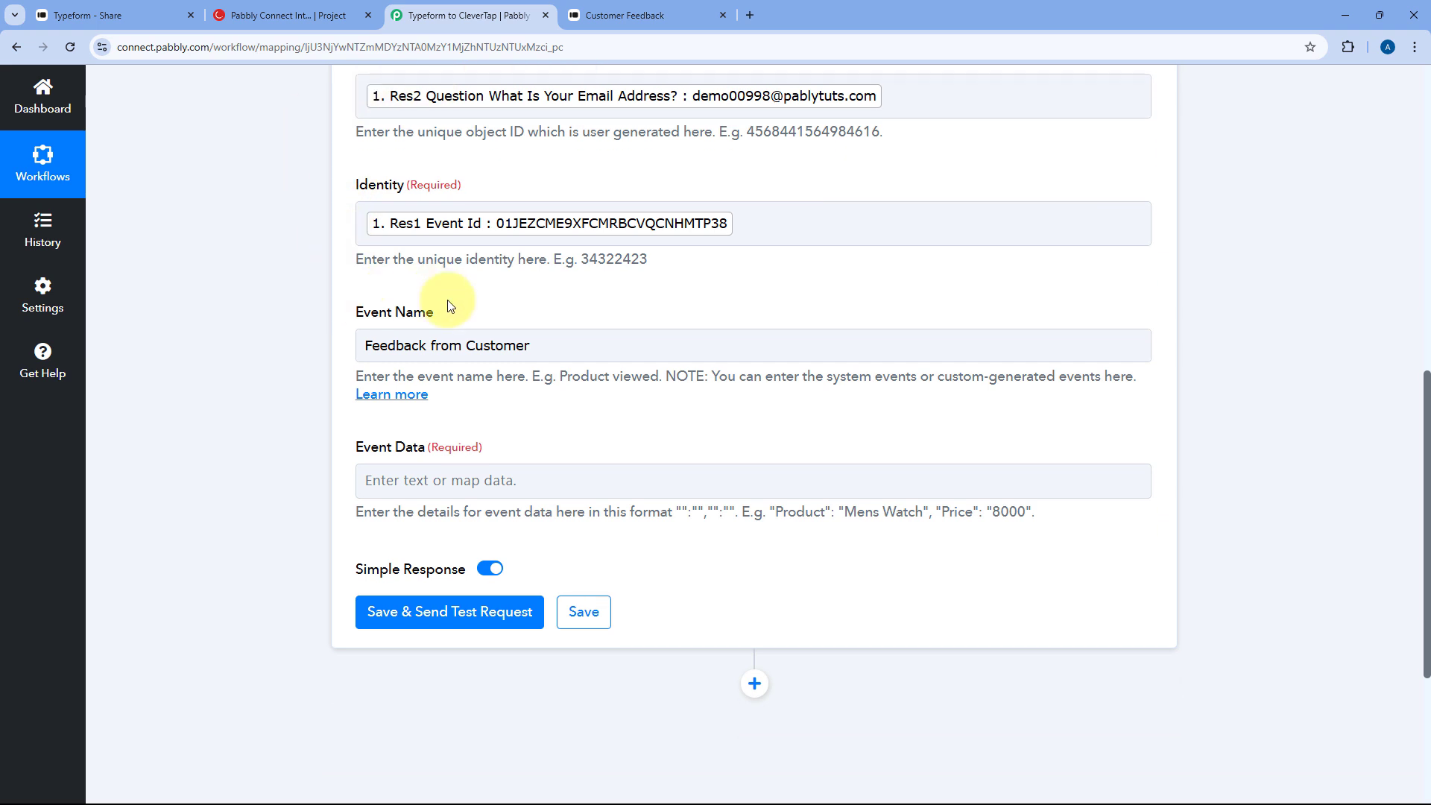
- Review the Event Data example format and bring up the Insert Data from Previous Step dropdown
left_click(404, 345)
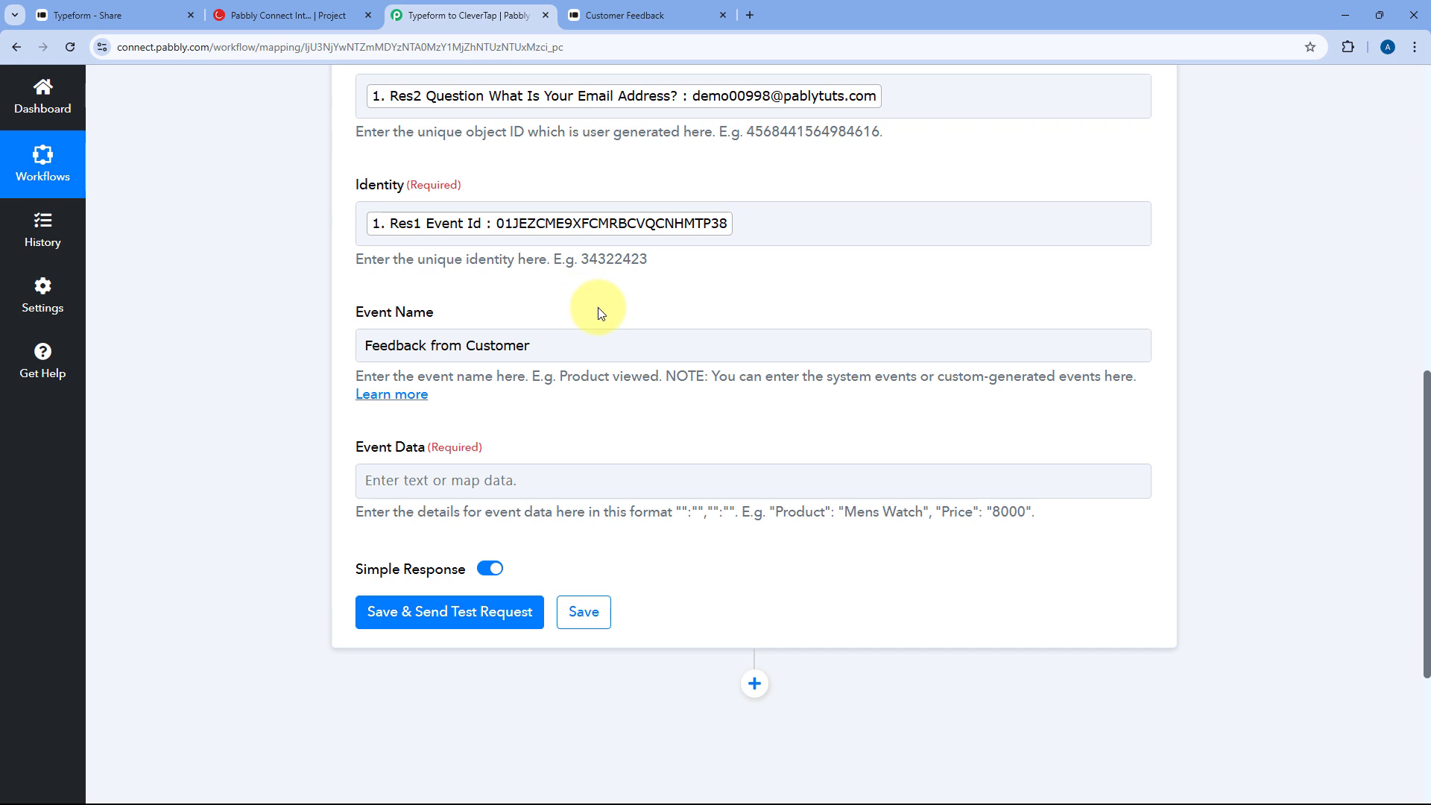
scroll(615, 320, "down", 3)
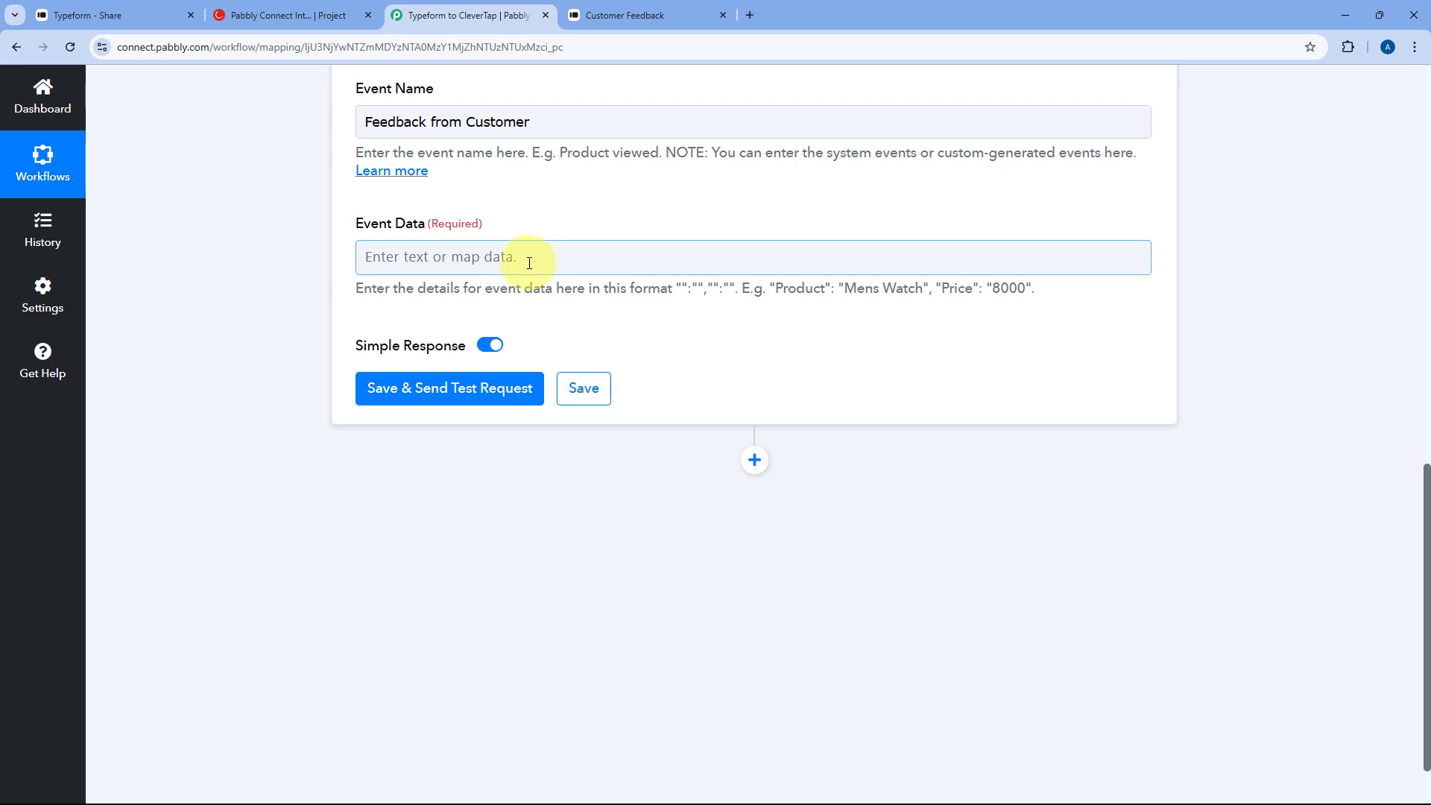
left_click_drag(773, 287, 829, 288)
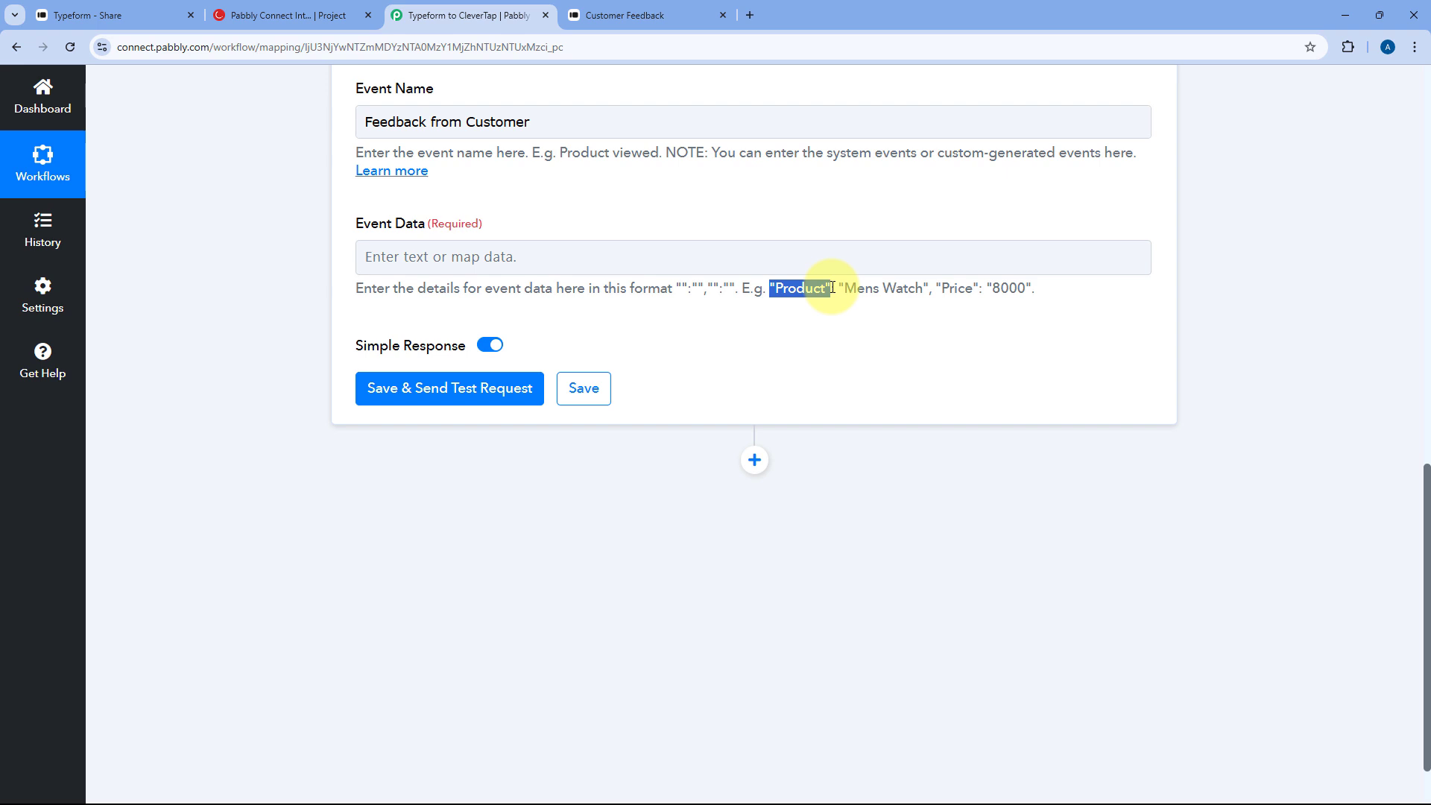
left_click_drag(835, 286, 927, 289)
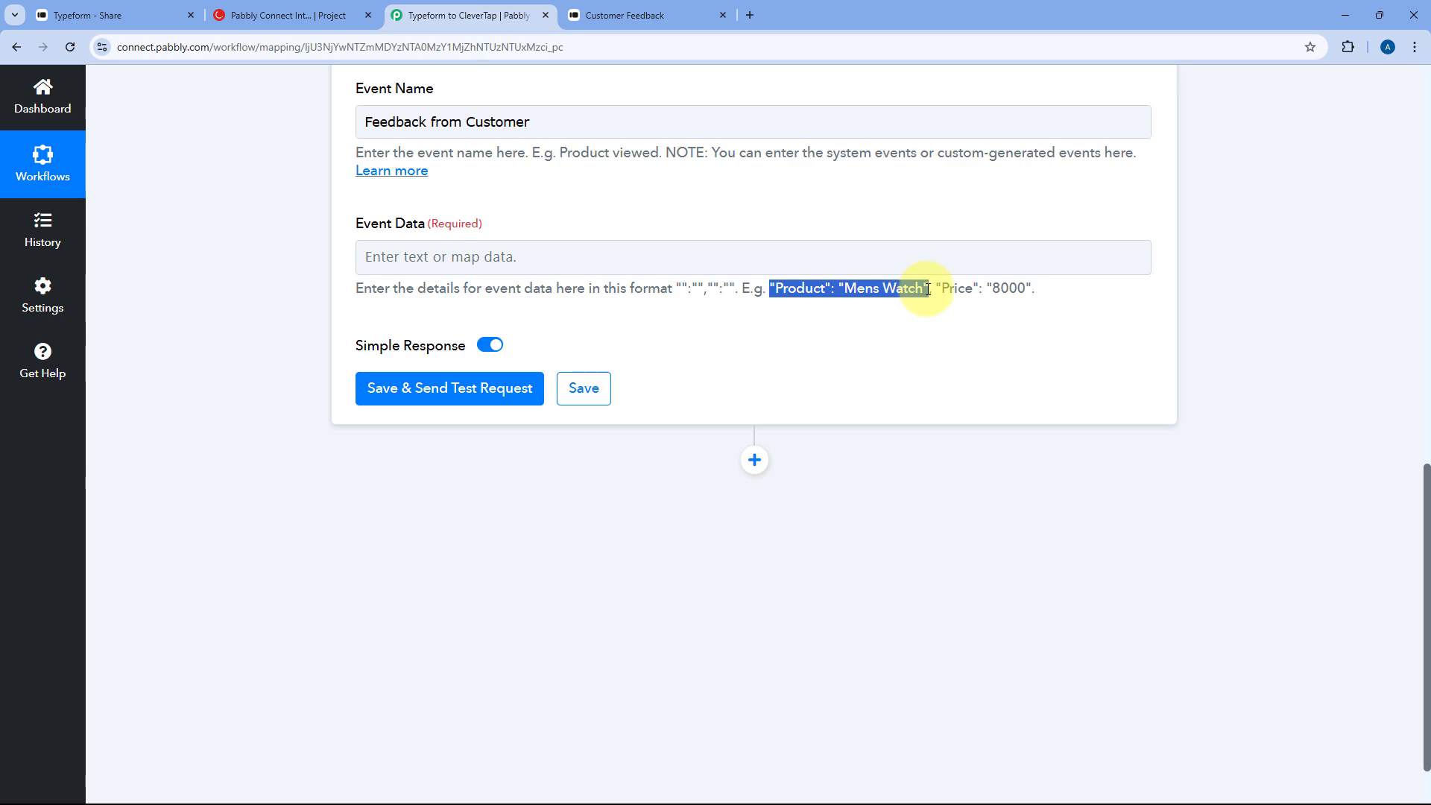
left_click(743, 261)
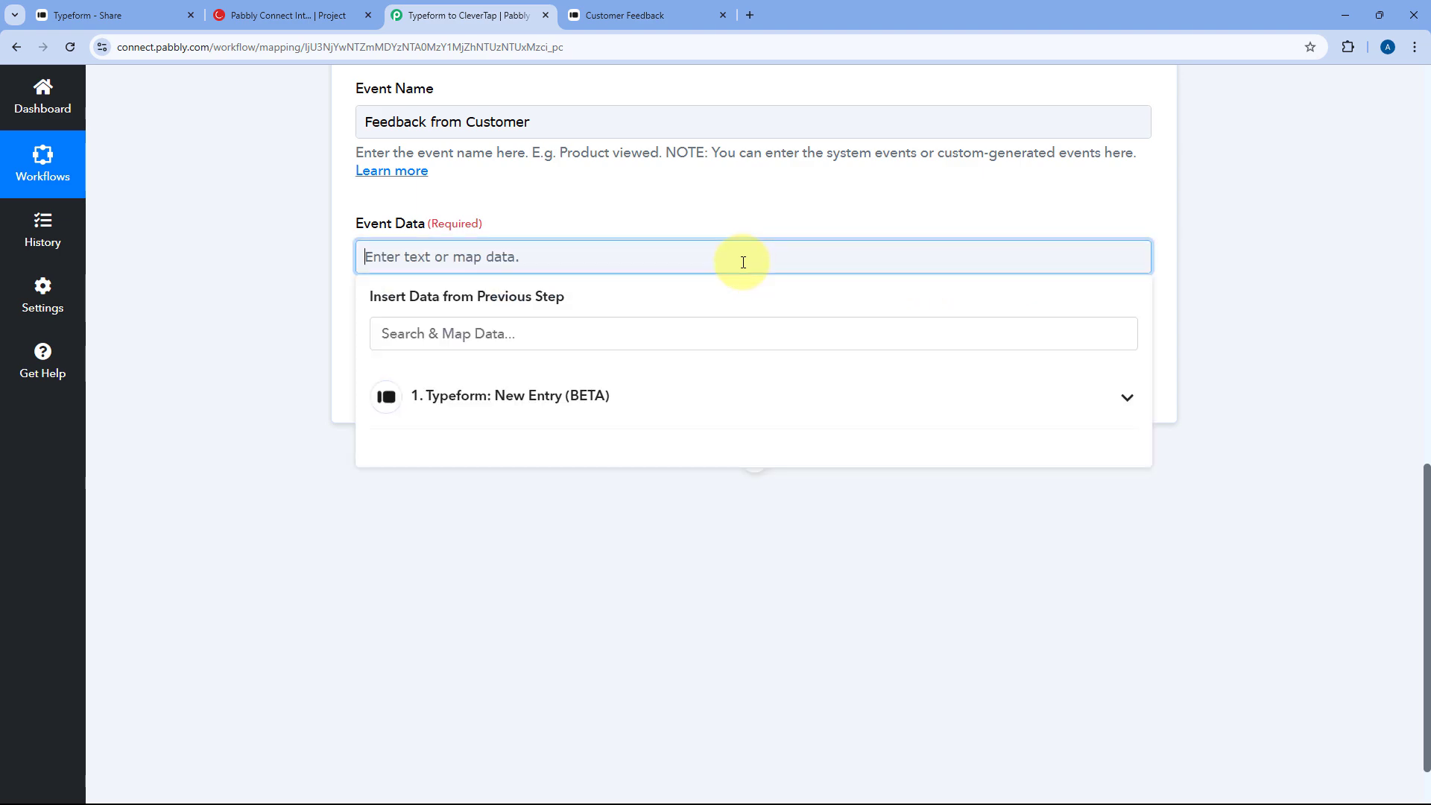
- Begin Event Data with Name and Email keys mapped to the Typeform name and email answers
scroll(743, 262, "up", 20)
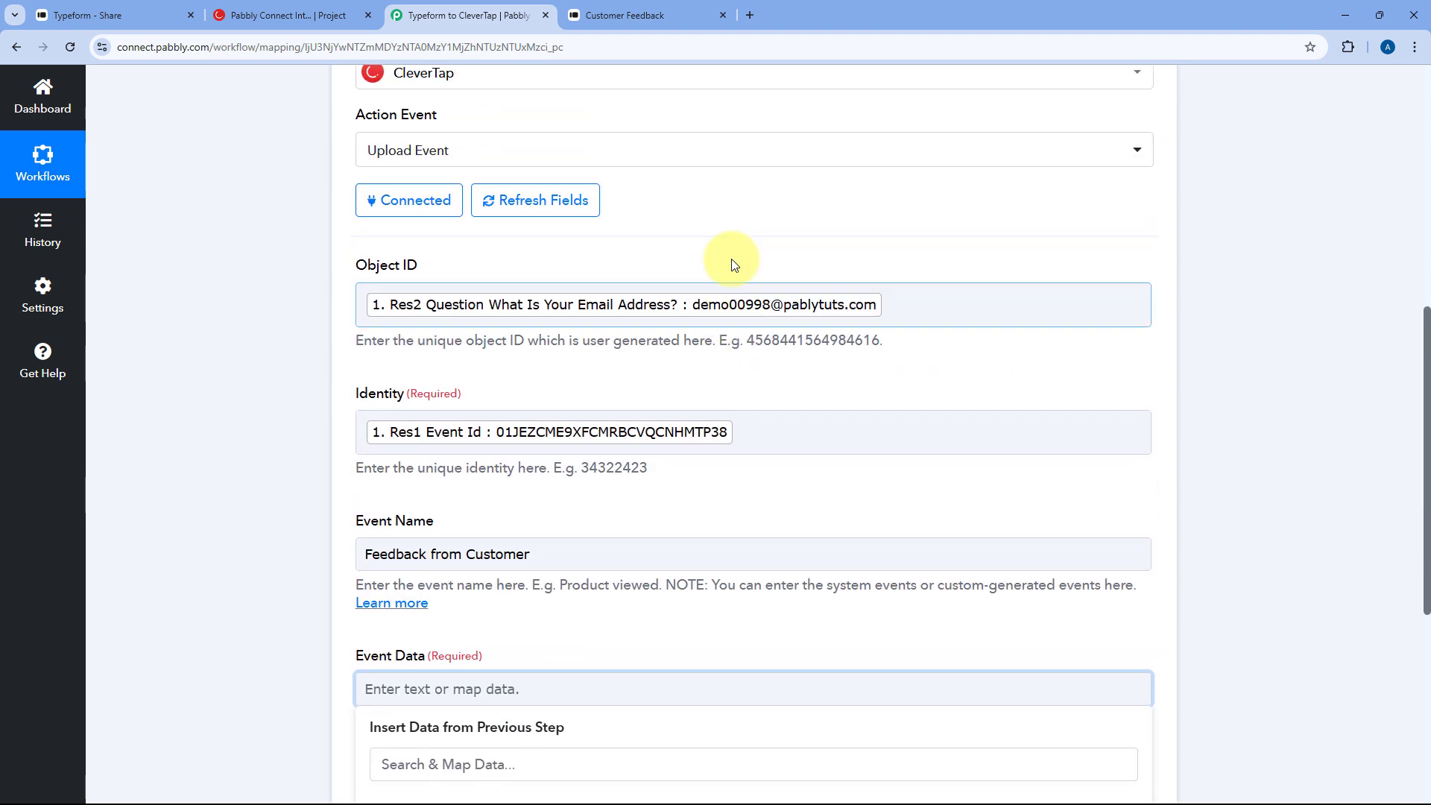
scroll(262, 303, "down", 12)
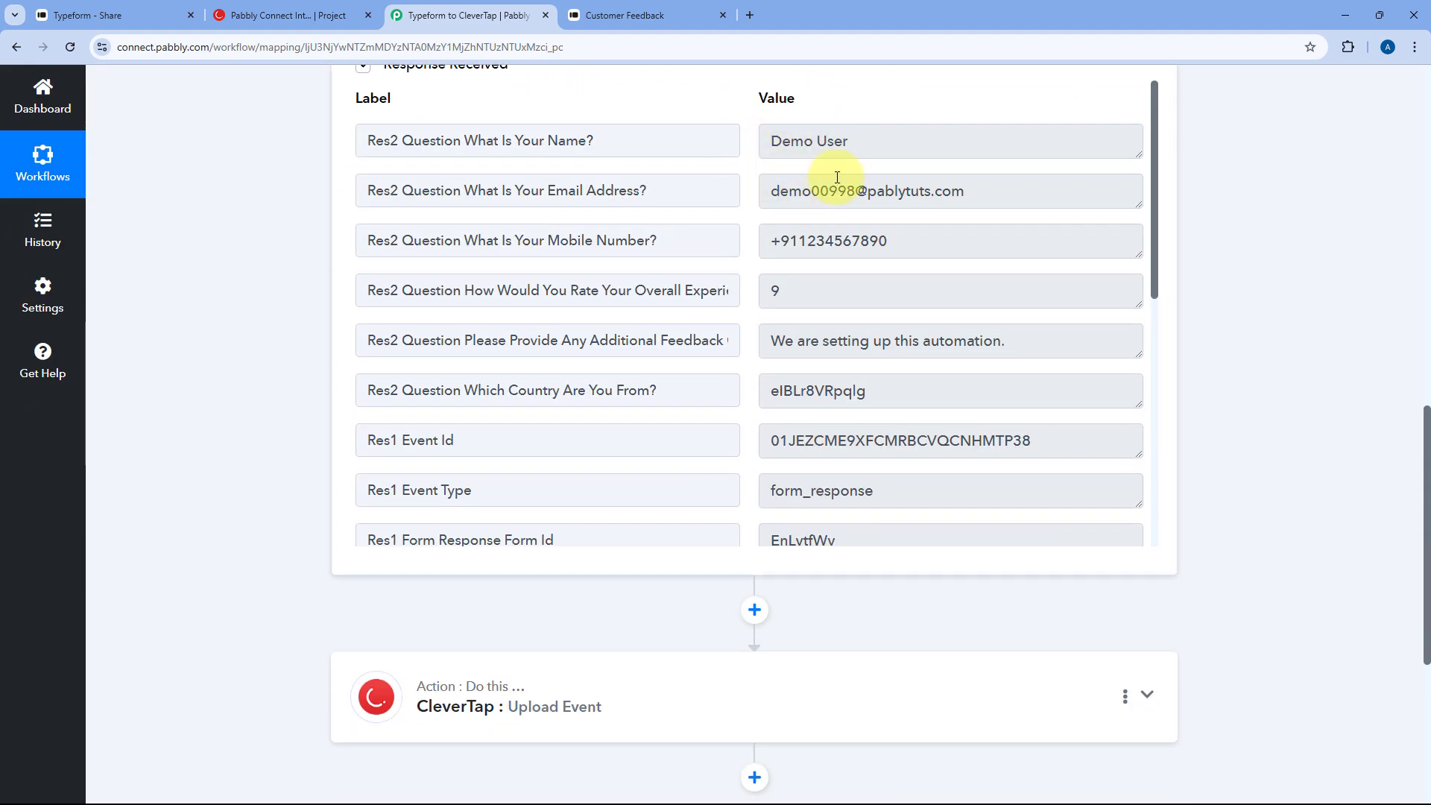
scroll(271, 296, "down", 5)
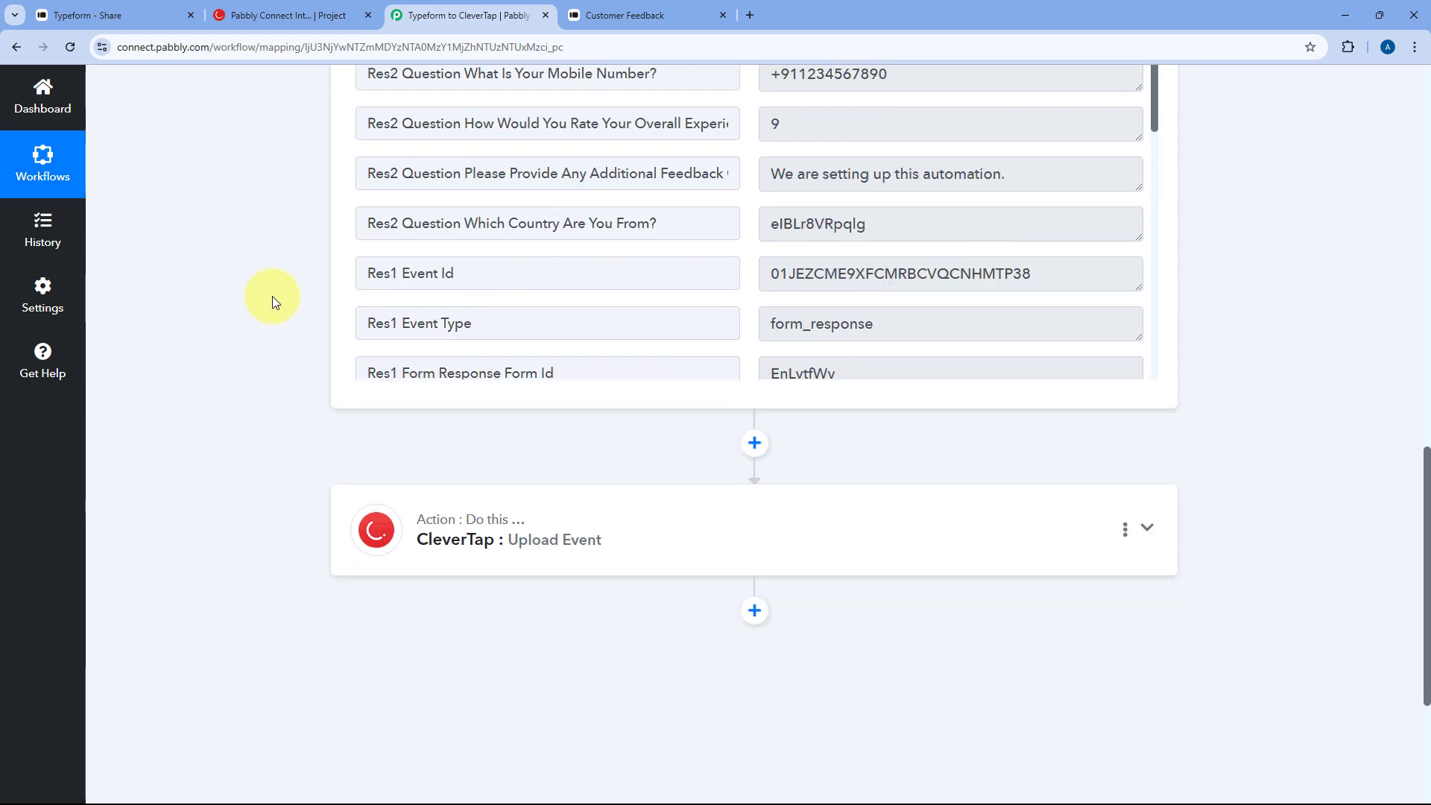
left_click(632, 314)
scroll(397, 289, "down", 8)
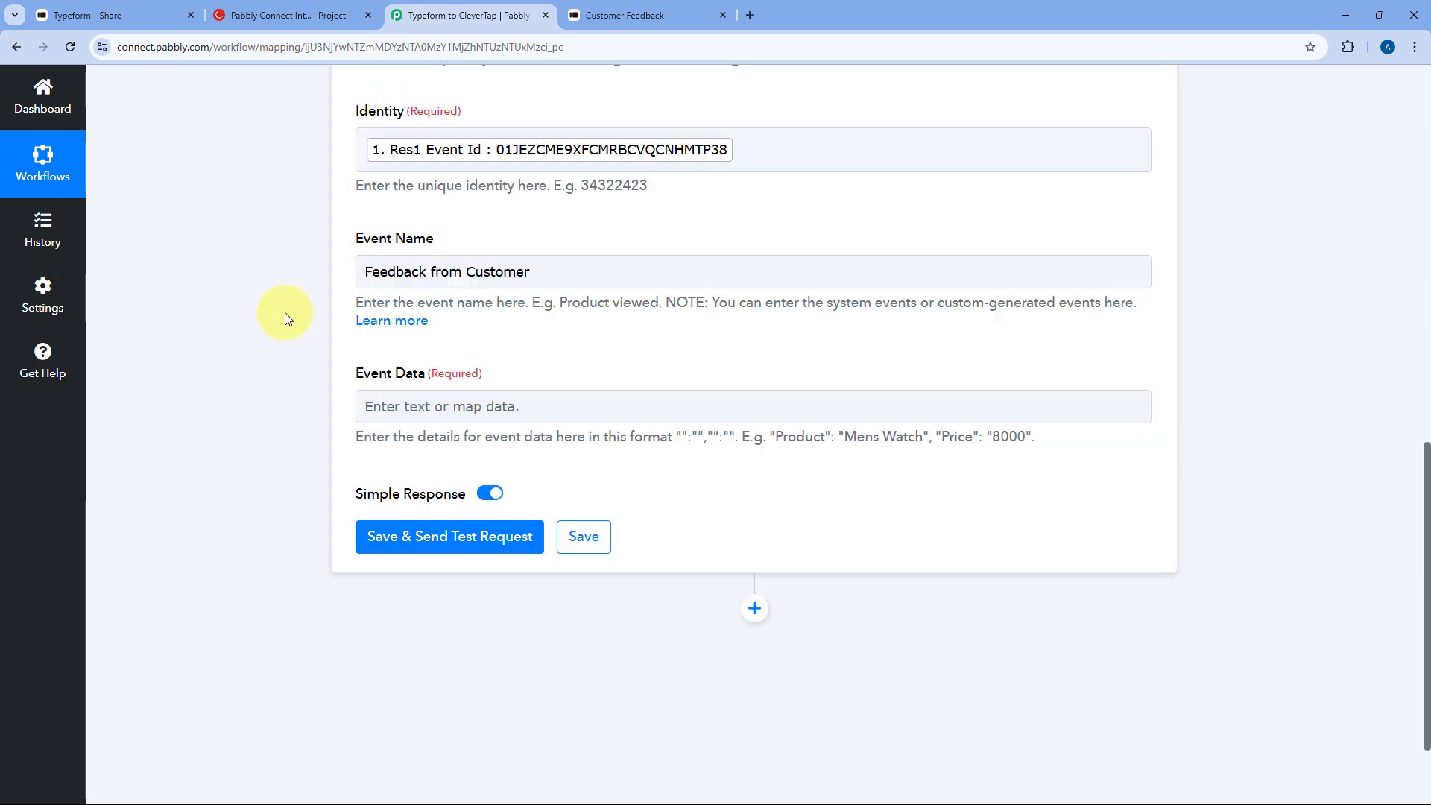
scroll(280, 312, "up", 7)
scroll(282, 313, "down", 6)
scroll(283, 313, "down", 2)
left_click(365, 329)
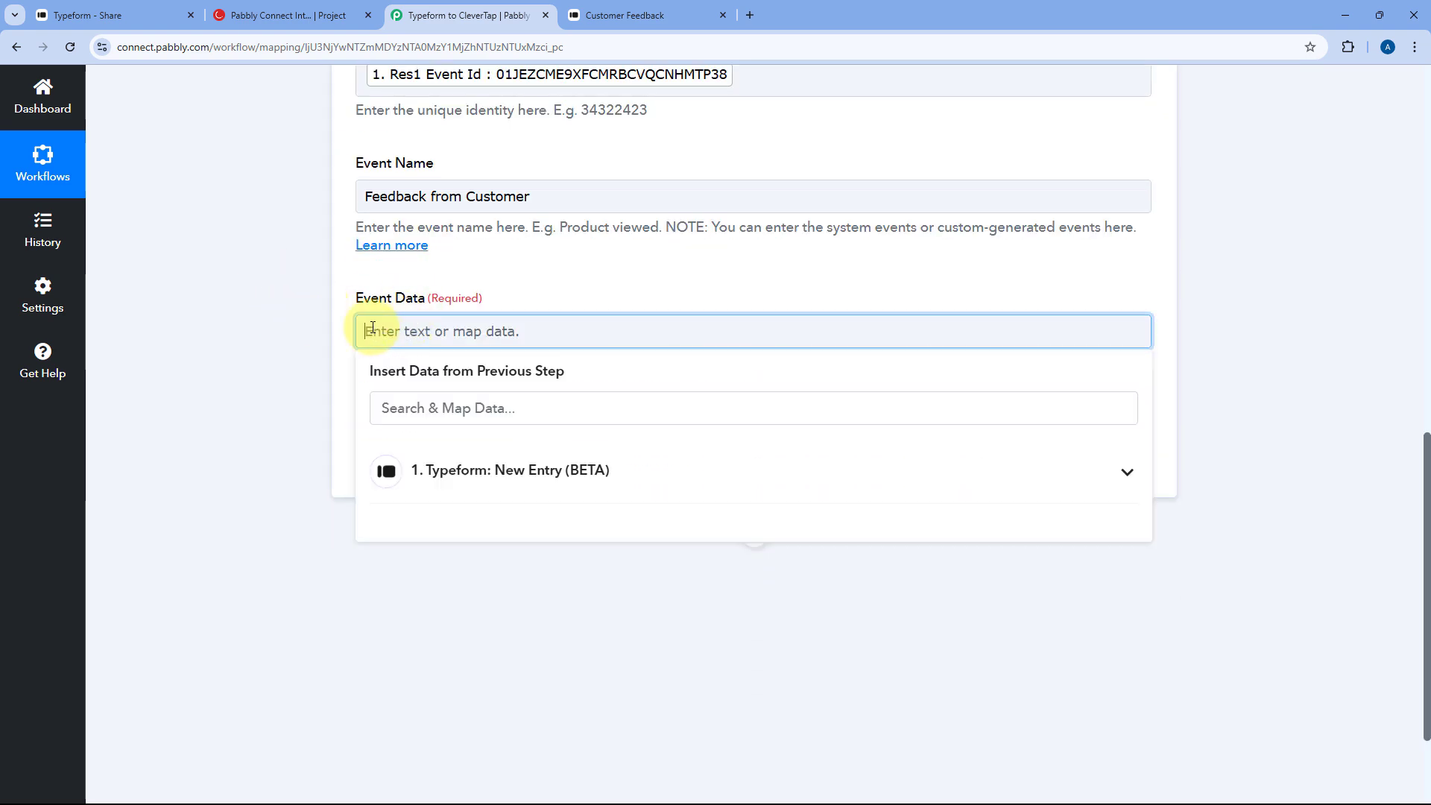
type("{N")
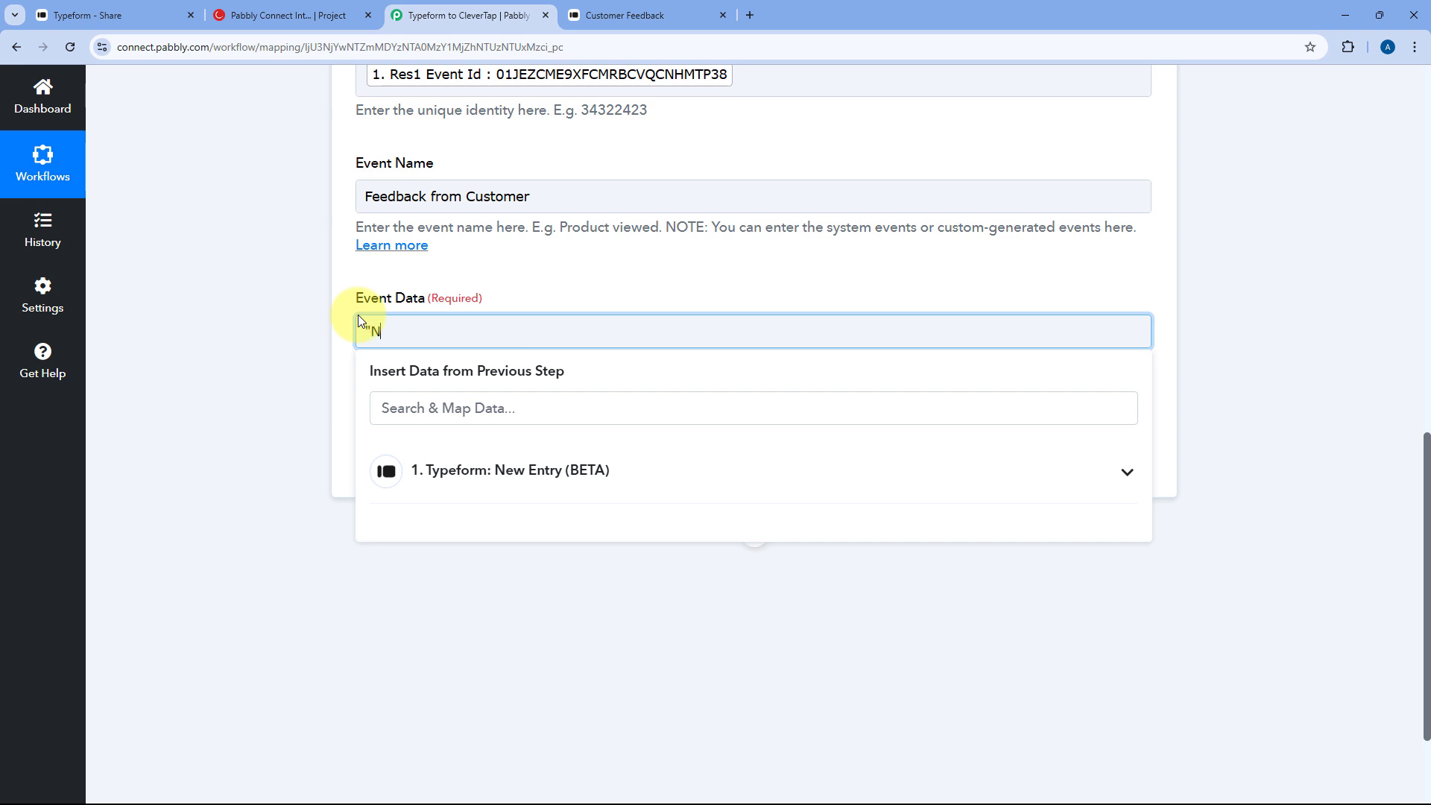
type("ame\":\"")
left_click(417, 472)
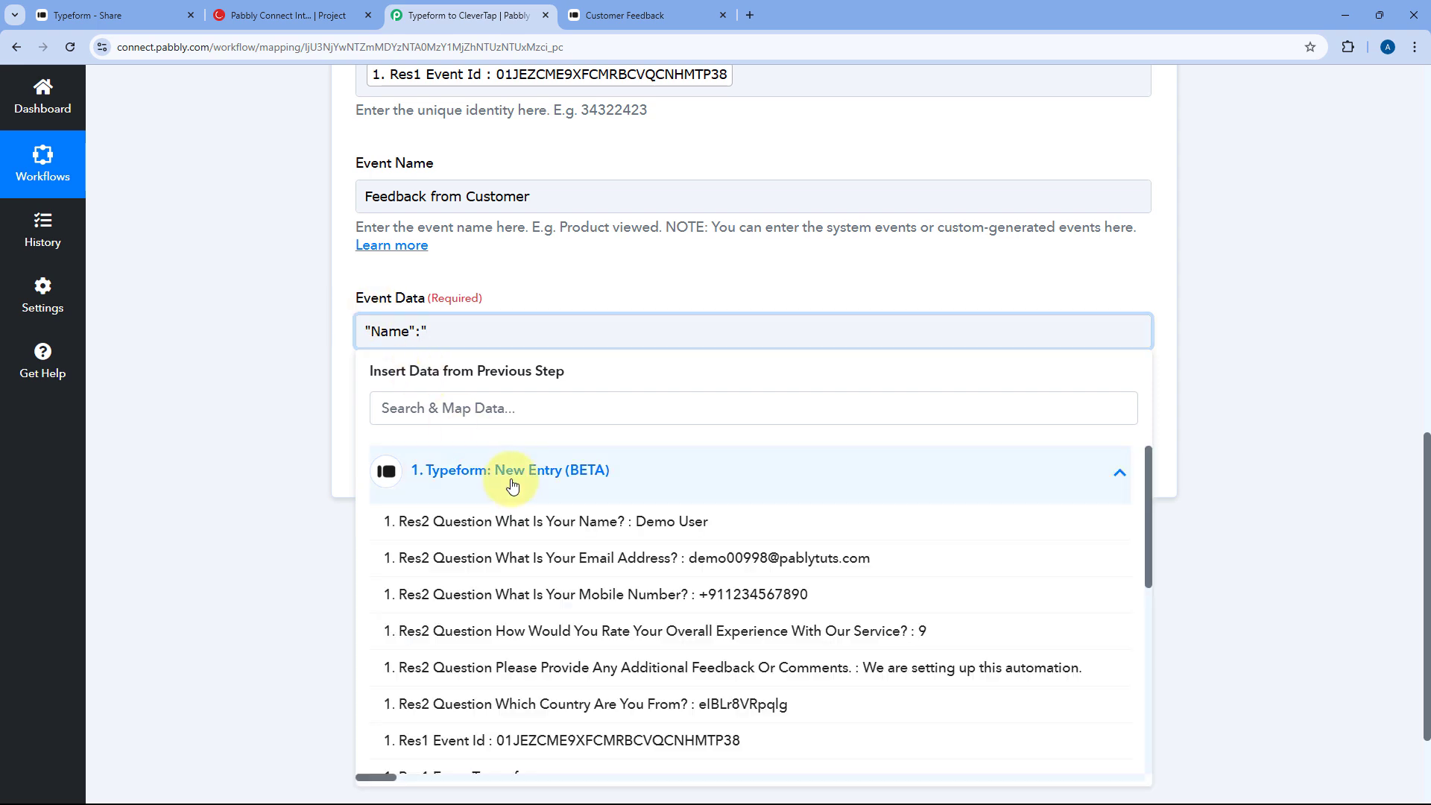
left_click(529, 522)
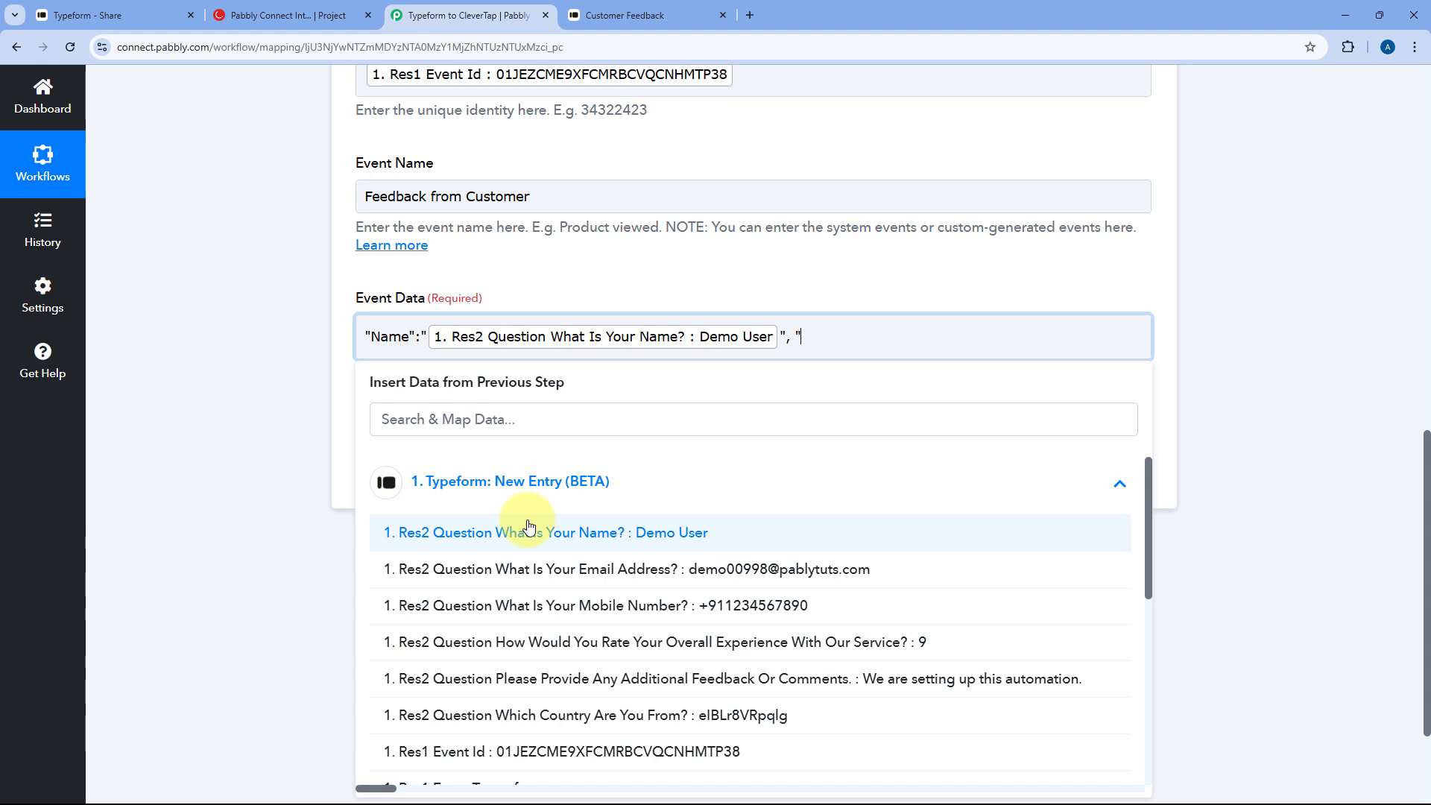
type("\", \"Email\":\"")
left_click(543, 566)
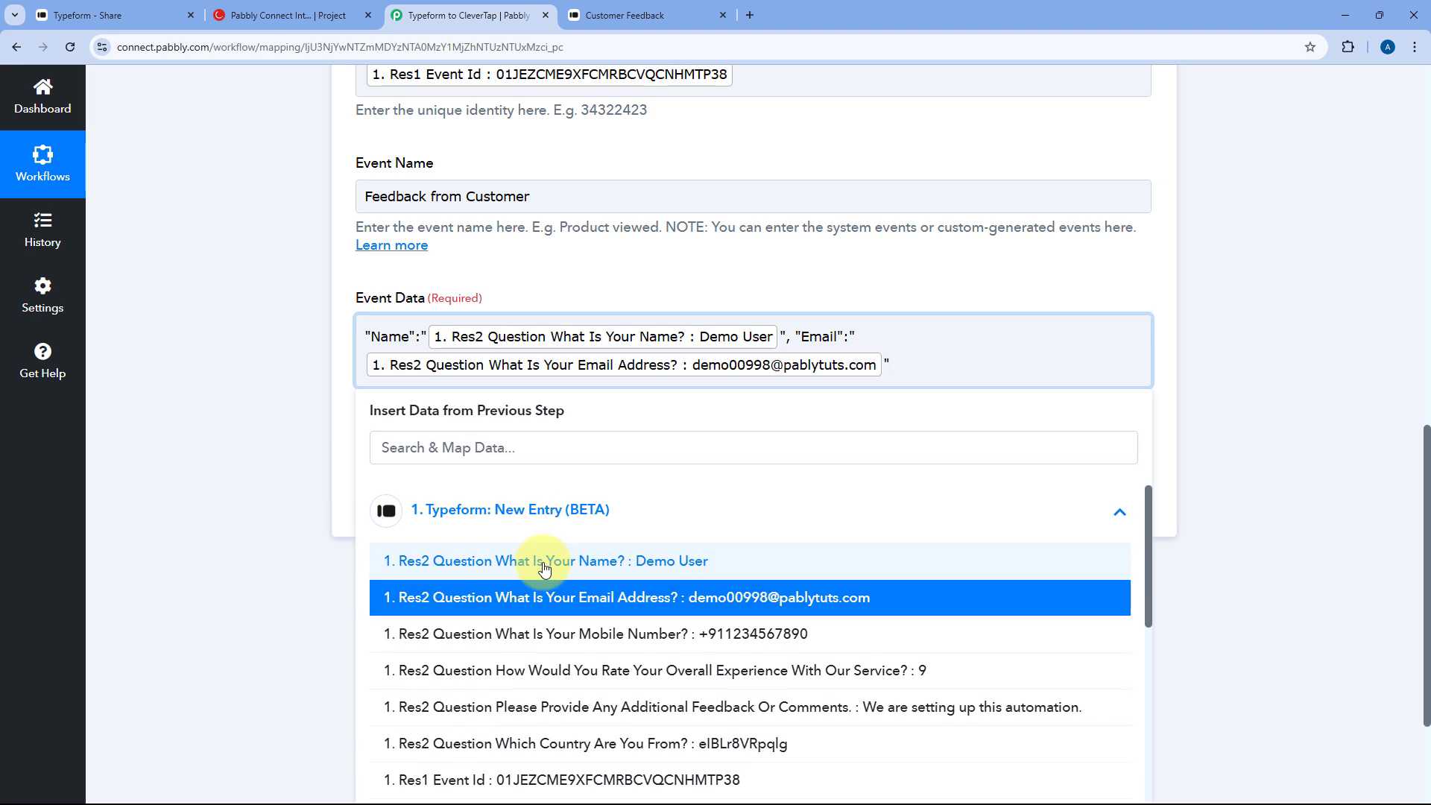
- Add Mobile Number, User Rating and Message keys mapped to the matching Typeform answers
type("\", Mobile Number\":")
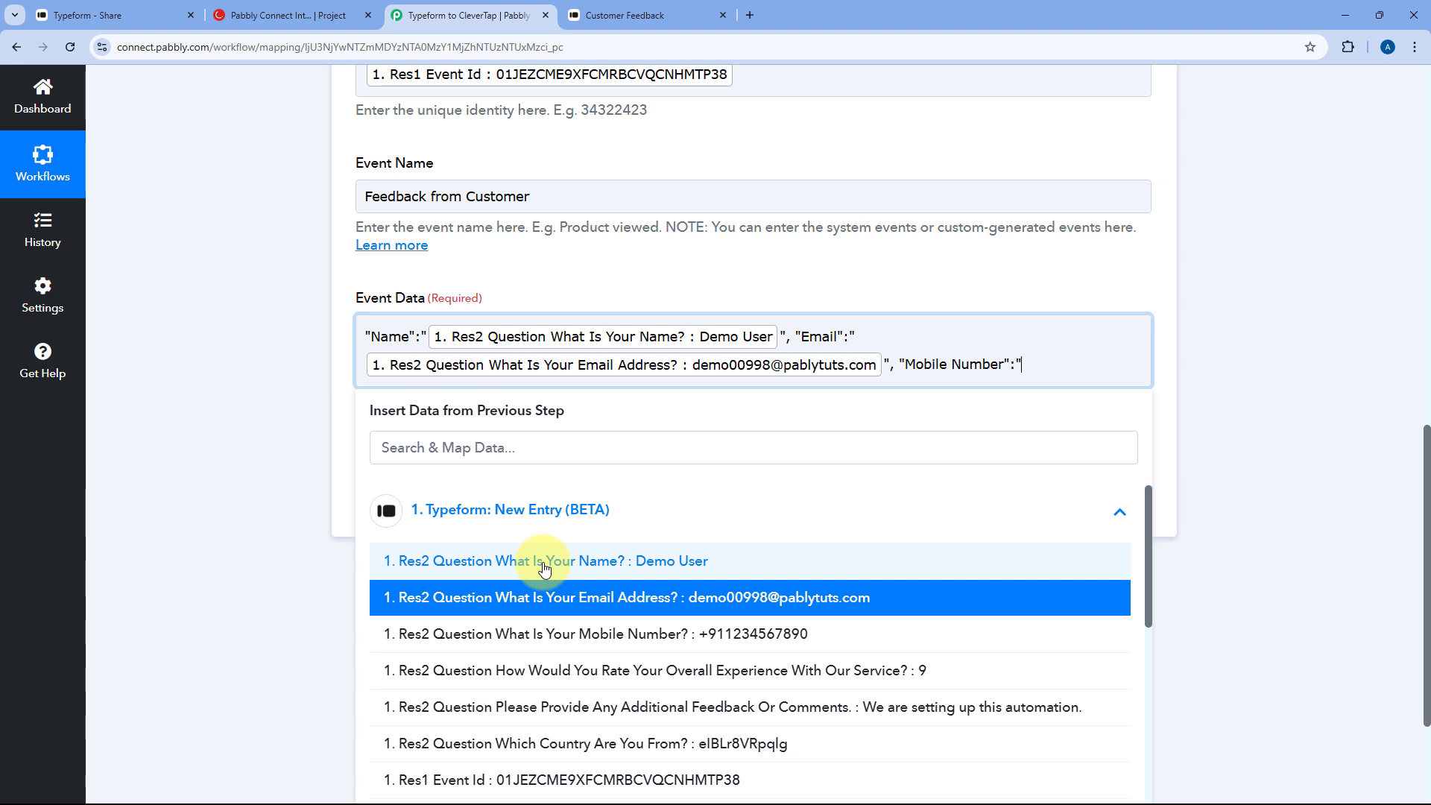
left_click(629, 635)
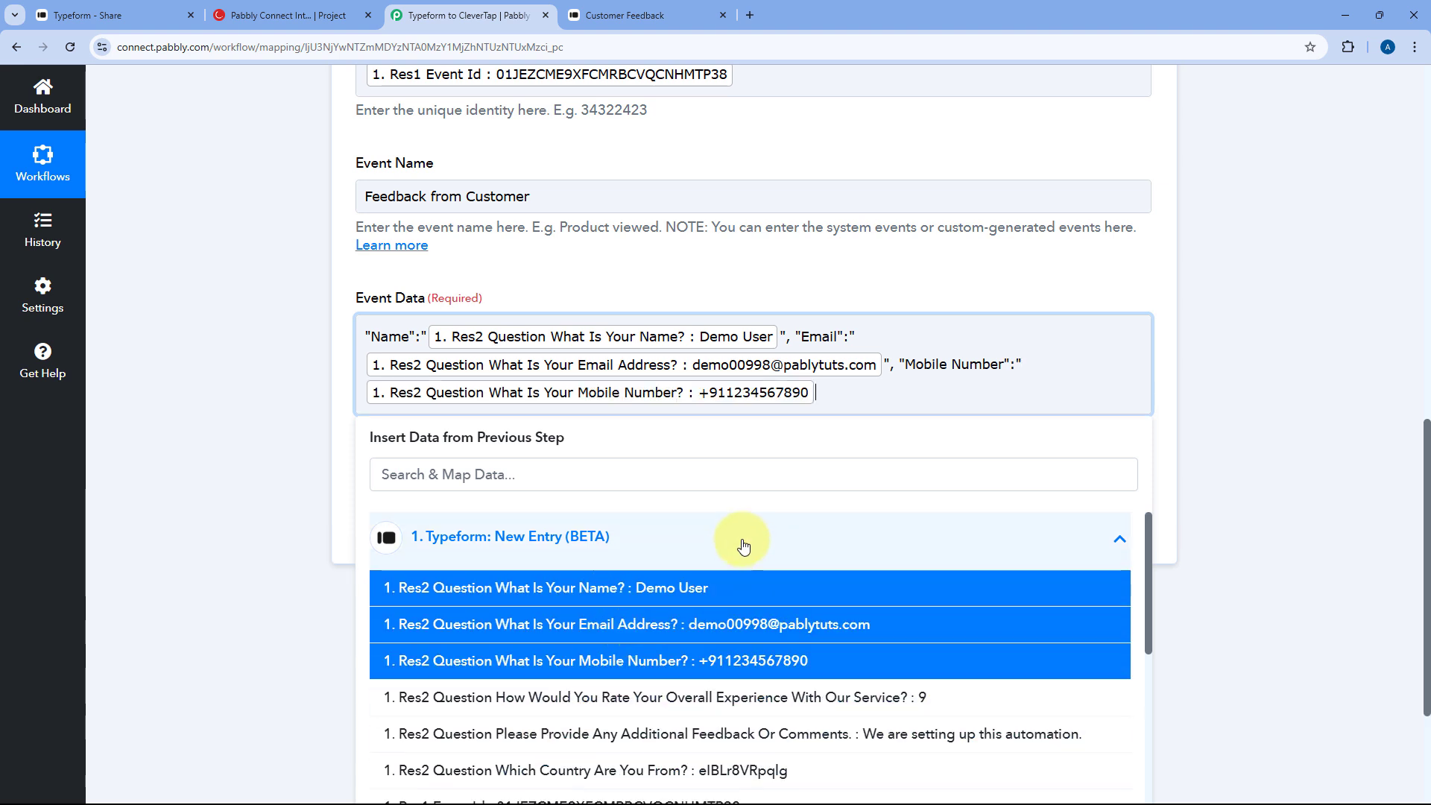
type("\",")
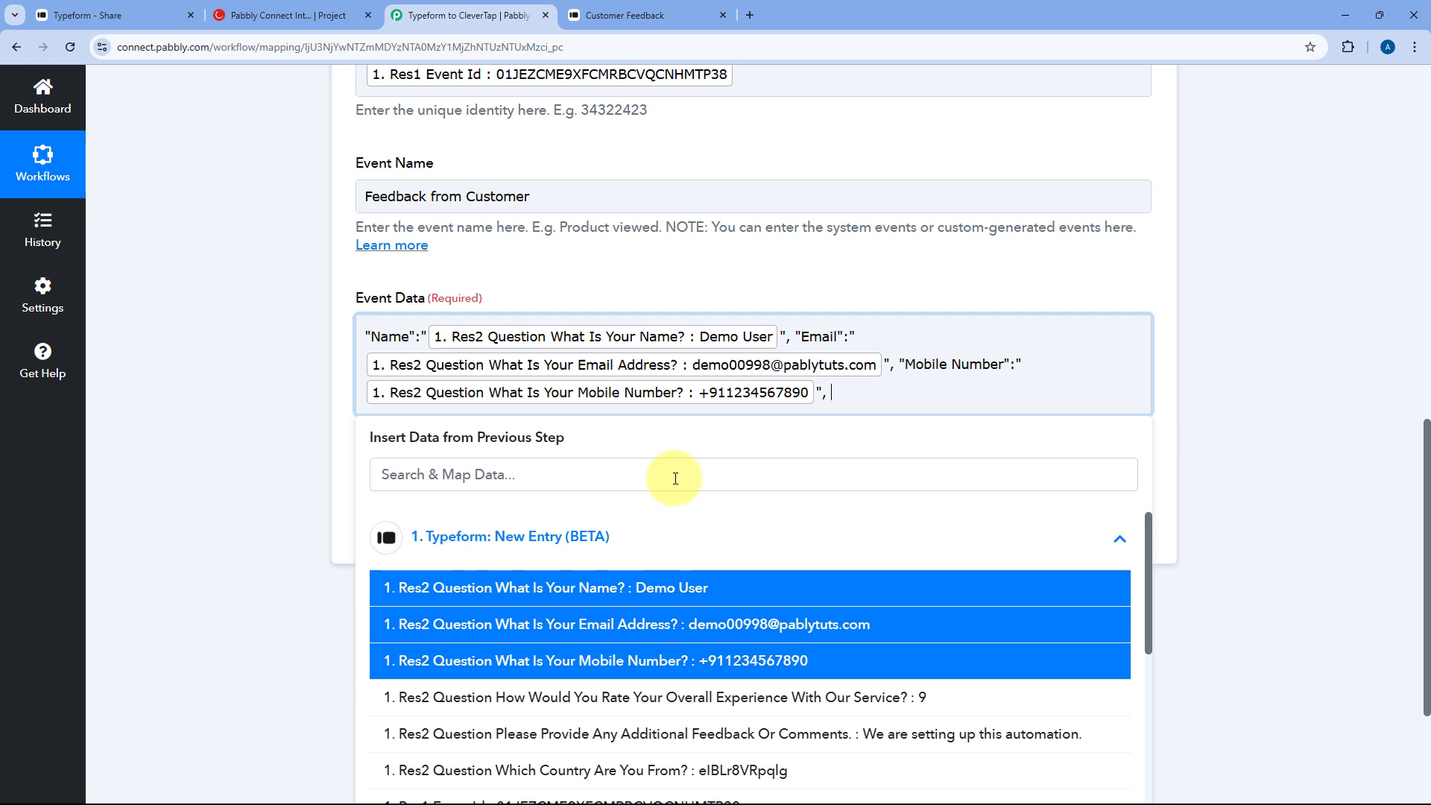
type(" \"User Rating\":\"")
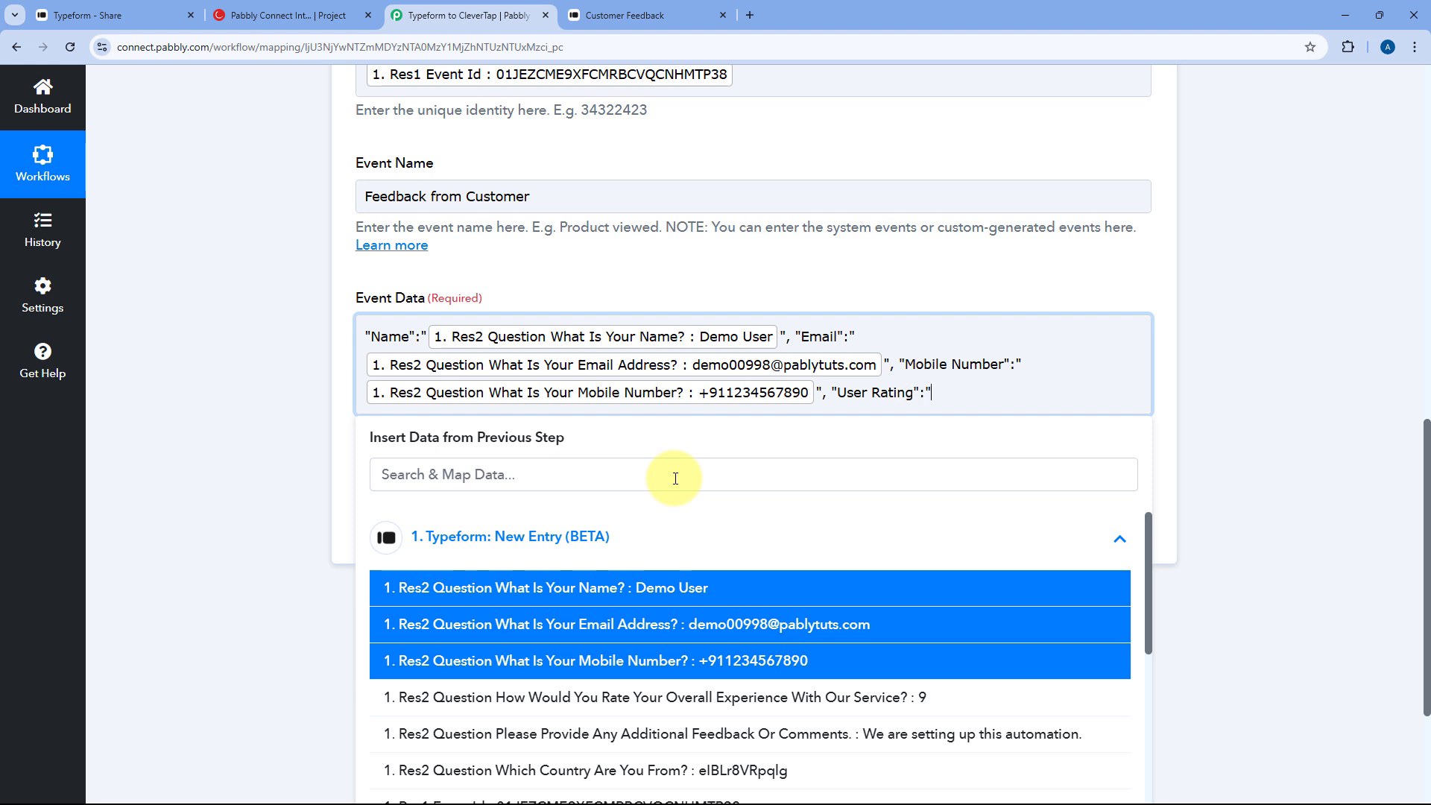
left_click(798, 696)
type("\"")
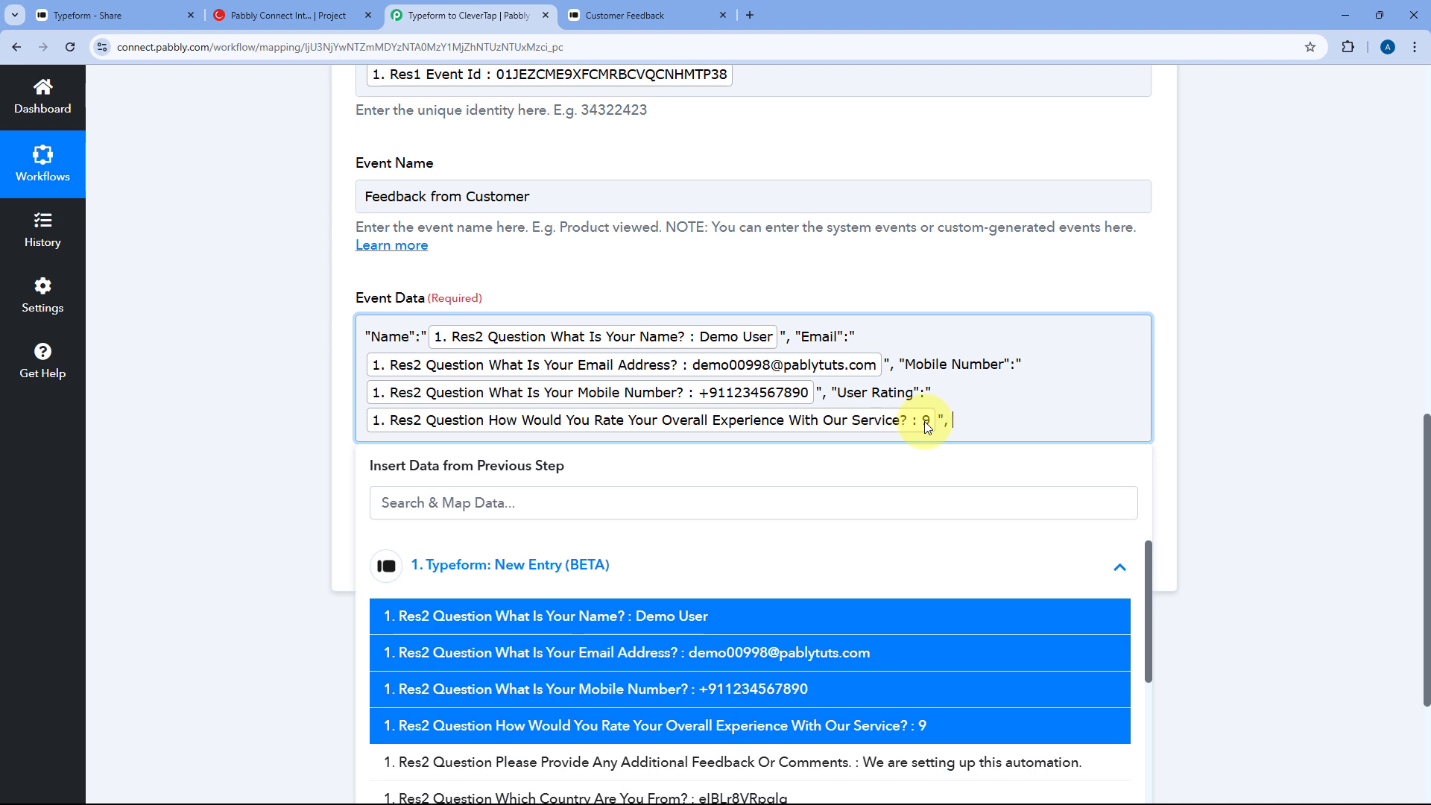
type(", \"Message\":\"")
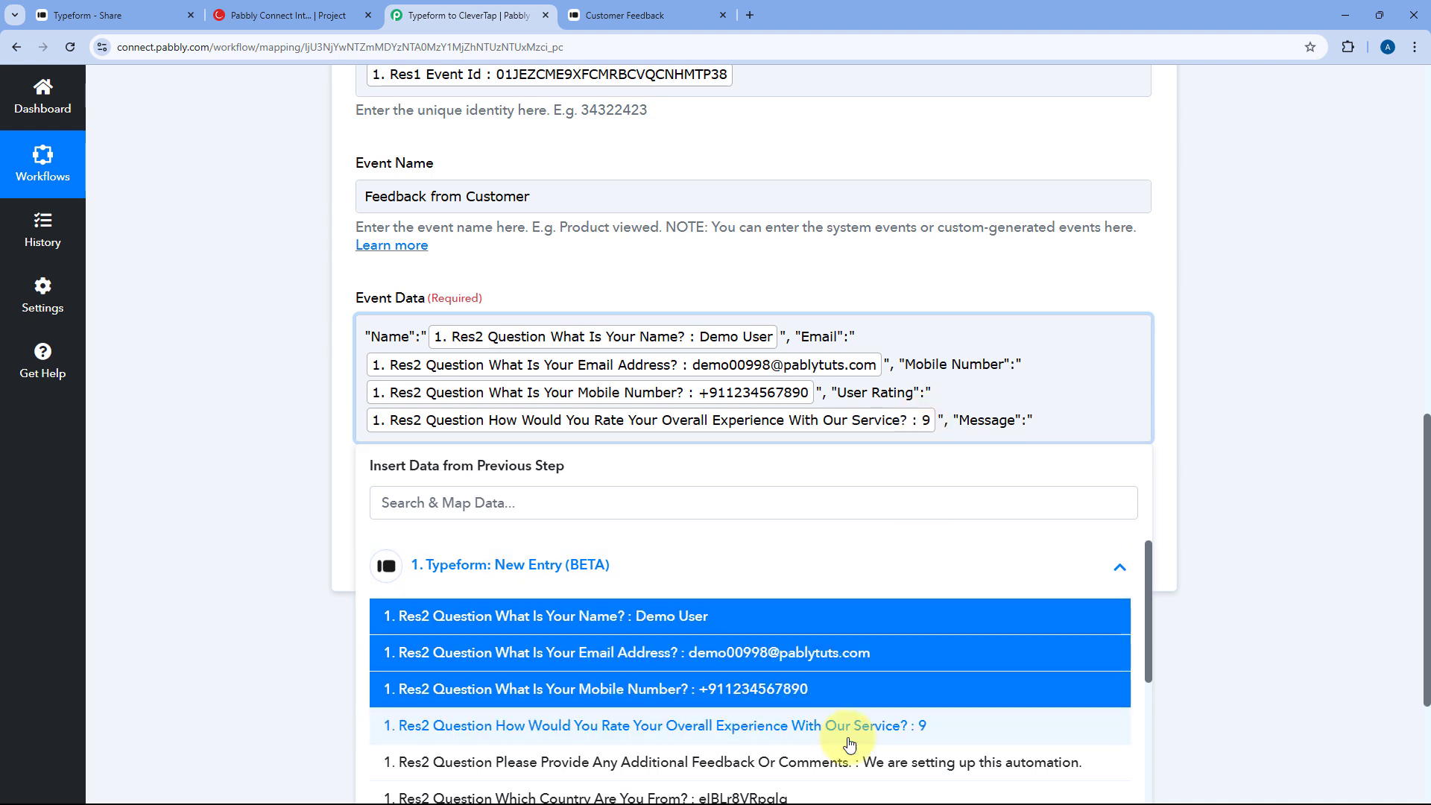
left_click(856, 762)
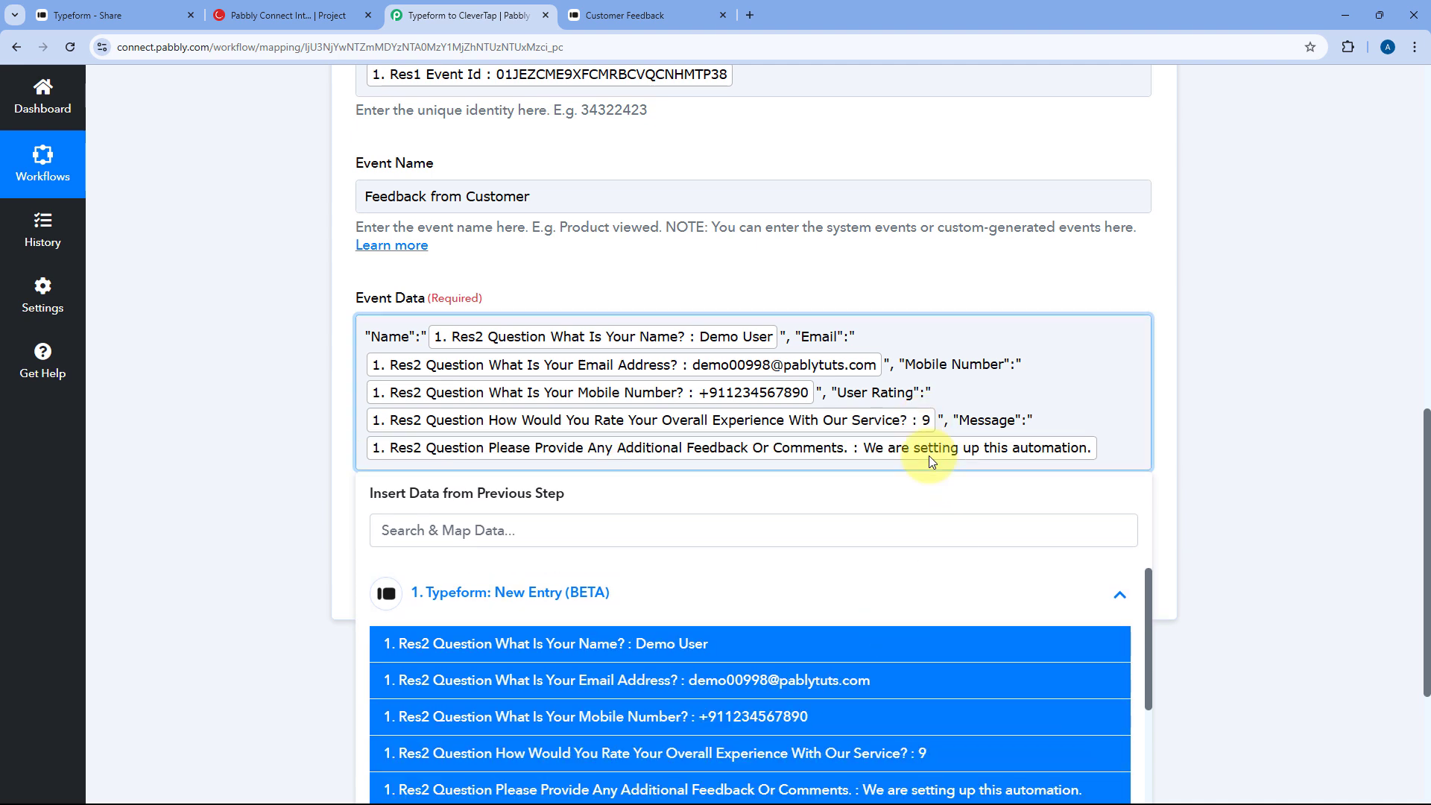
type("\"")
left_click(860, 179)
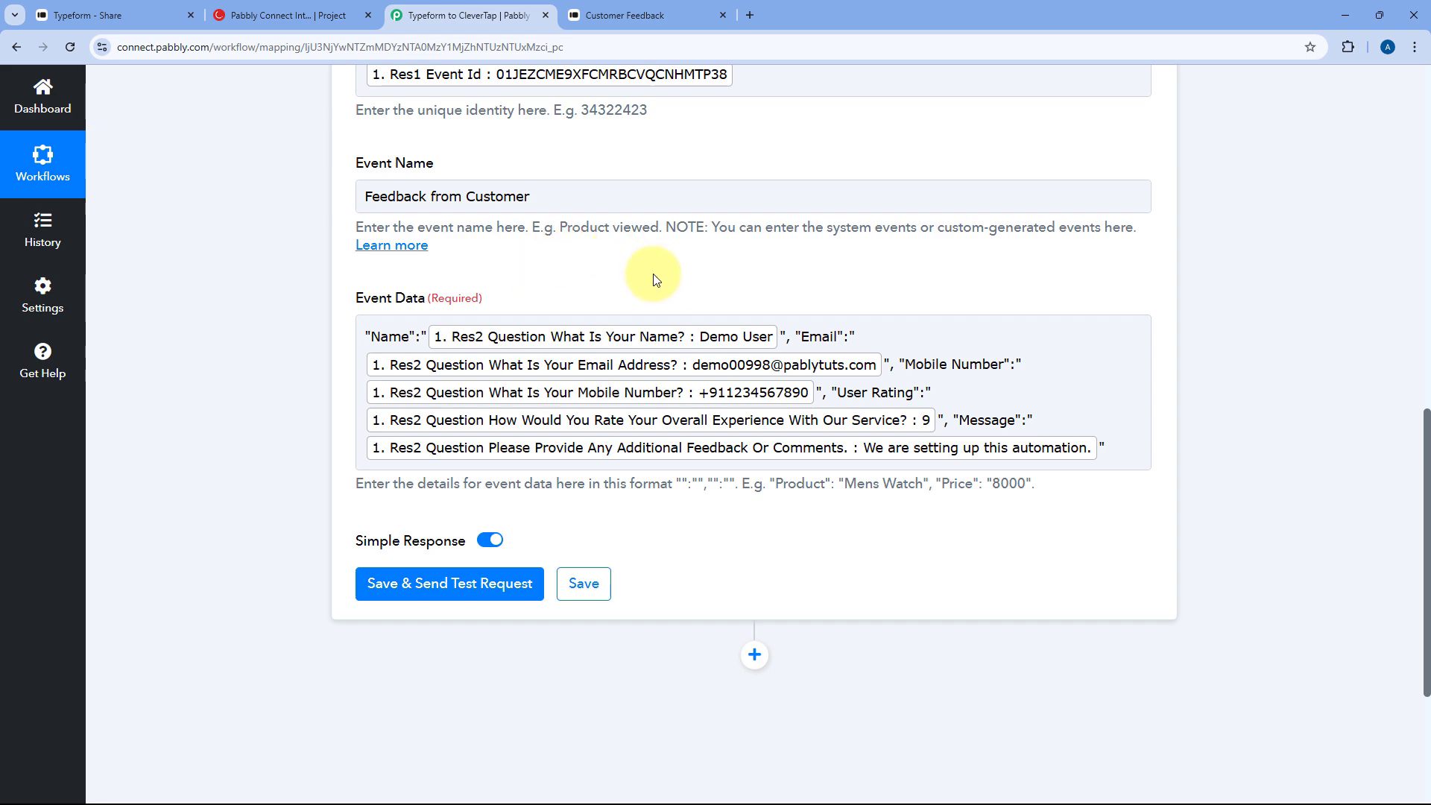
- Save the CleverTap step and send a test request, getting Status success with Processed 1
scroll(641, 284, "up", 4)
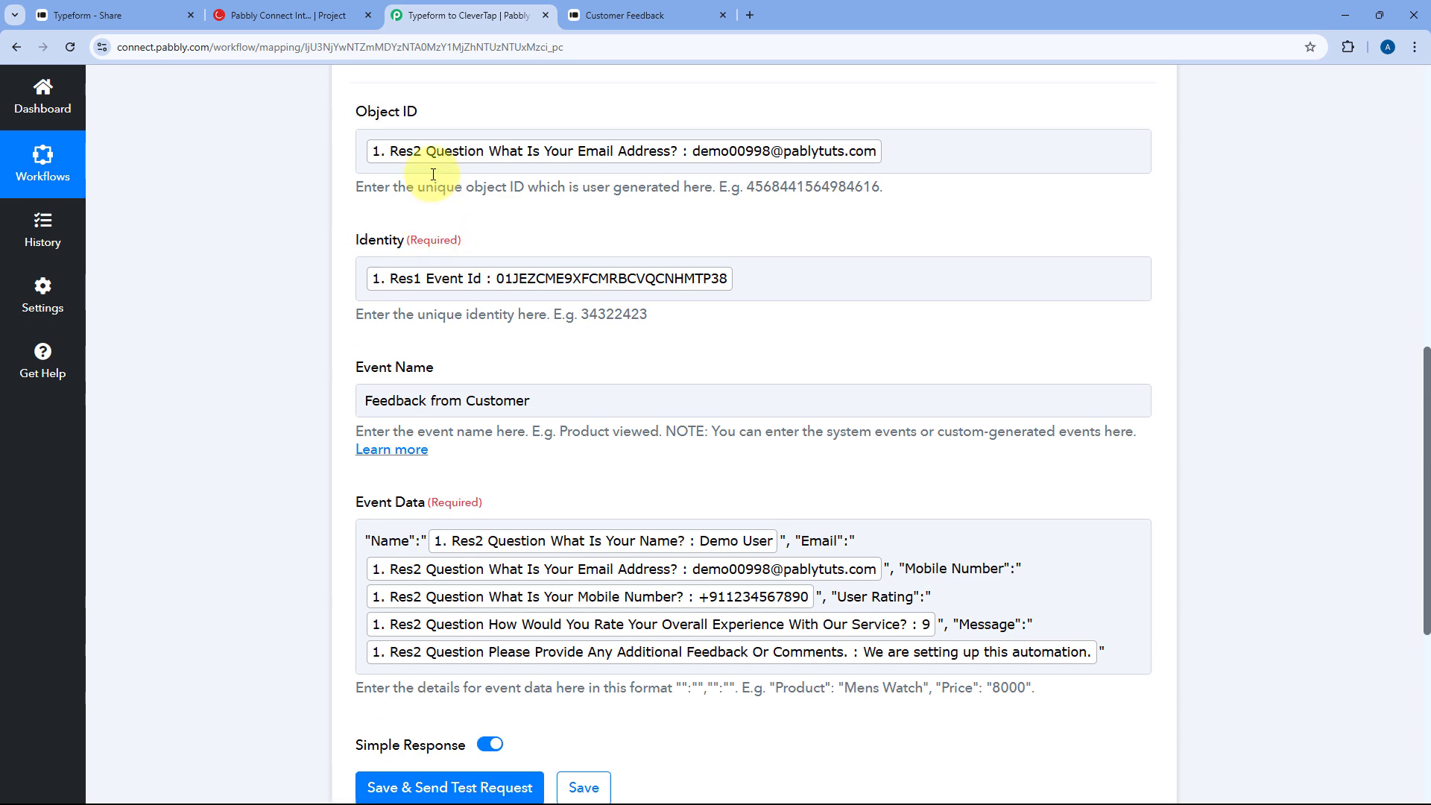
scroll(363, 284, "down", 2)
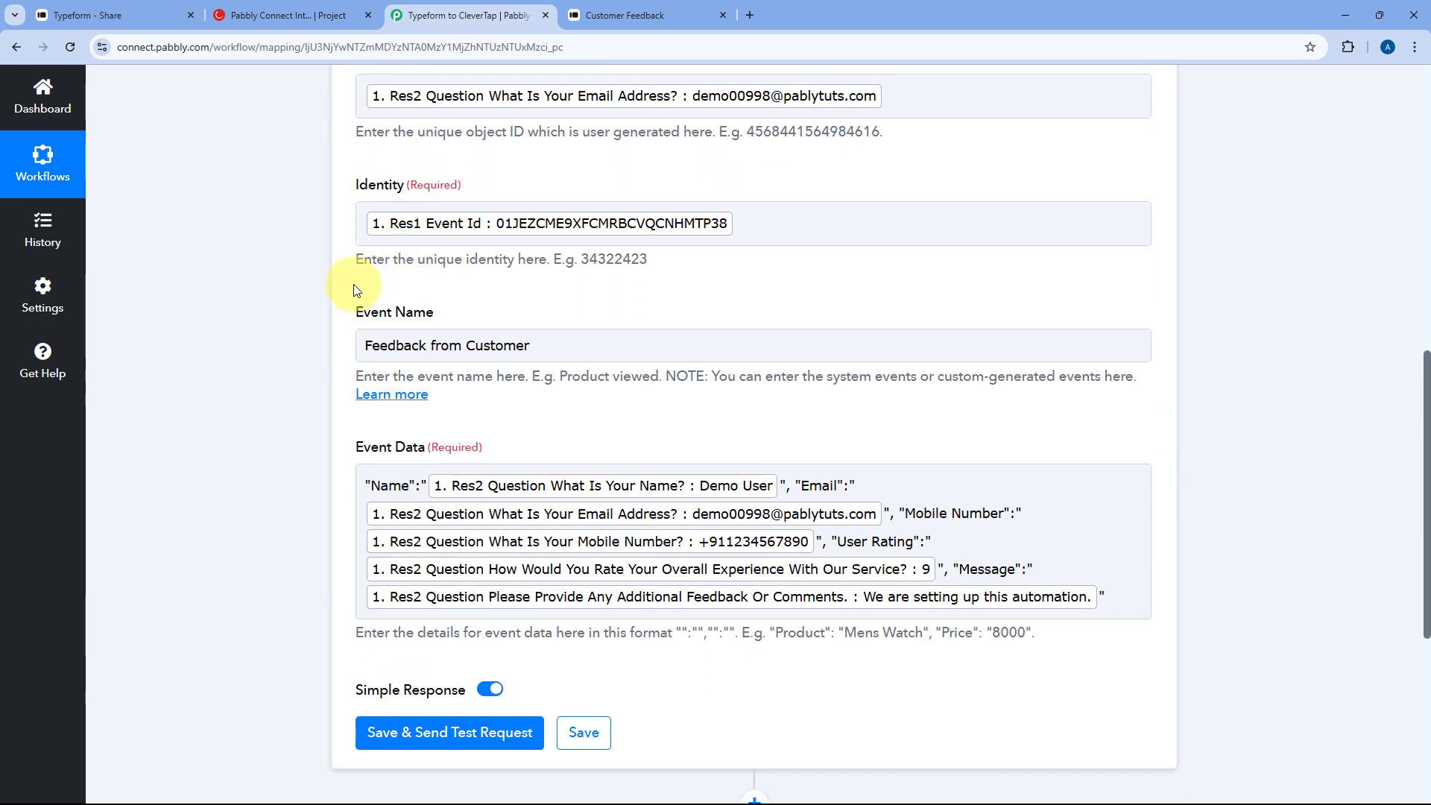
scroll(481, 317, "down", 3)
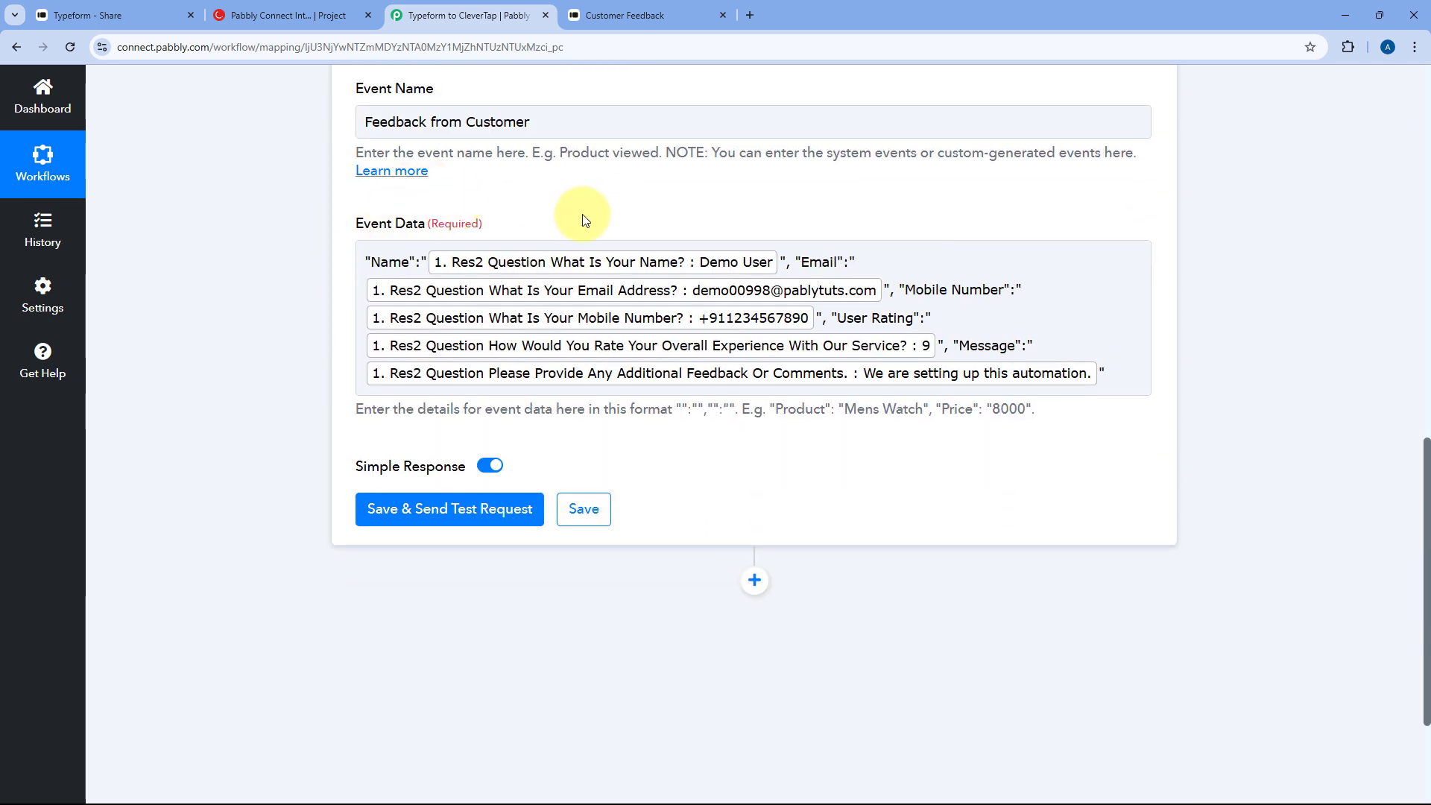
scroll(585, 220, "down", 1)
left_click(462, 433)
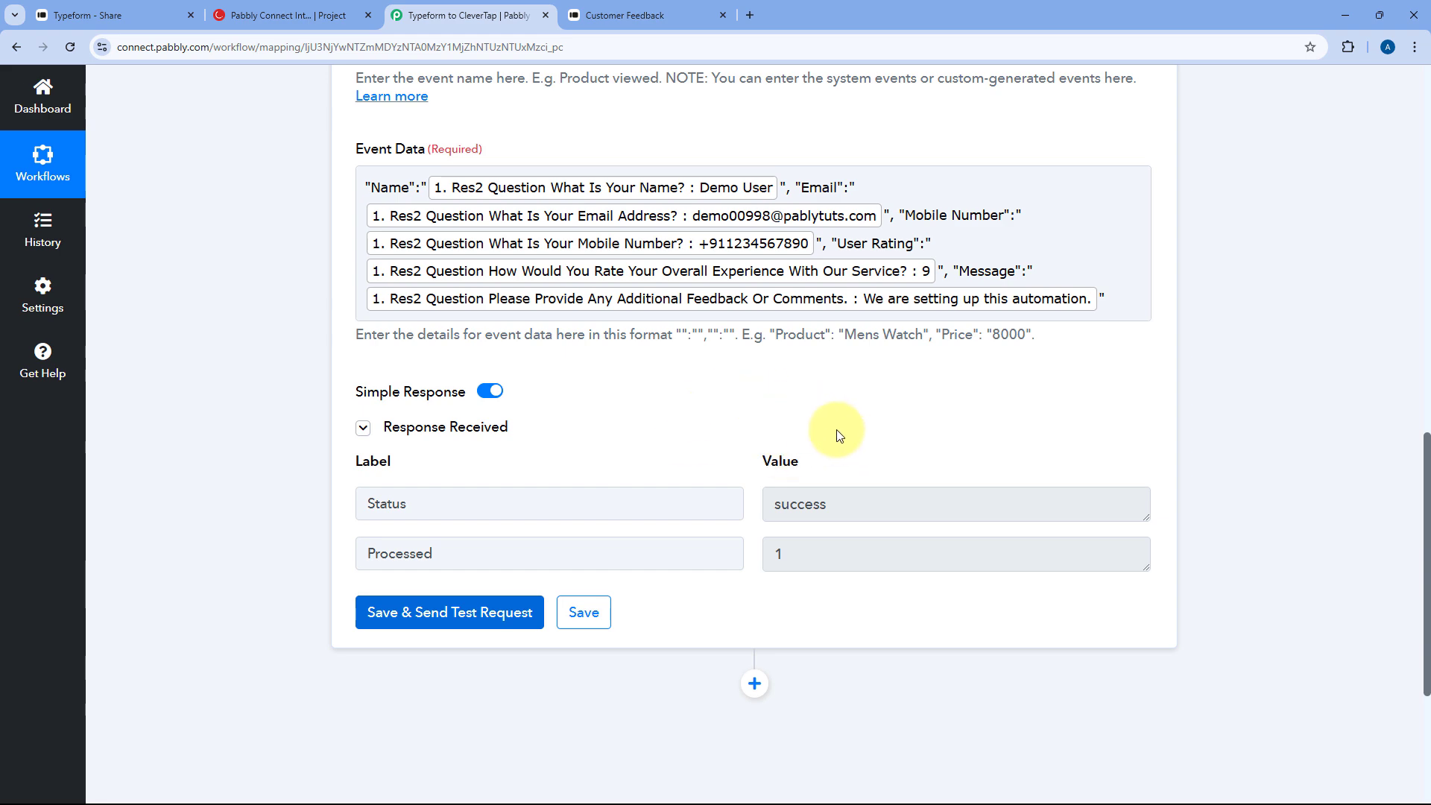
scroll(690, 403, "up", 7)
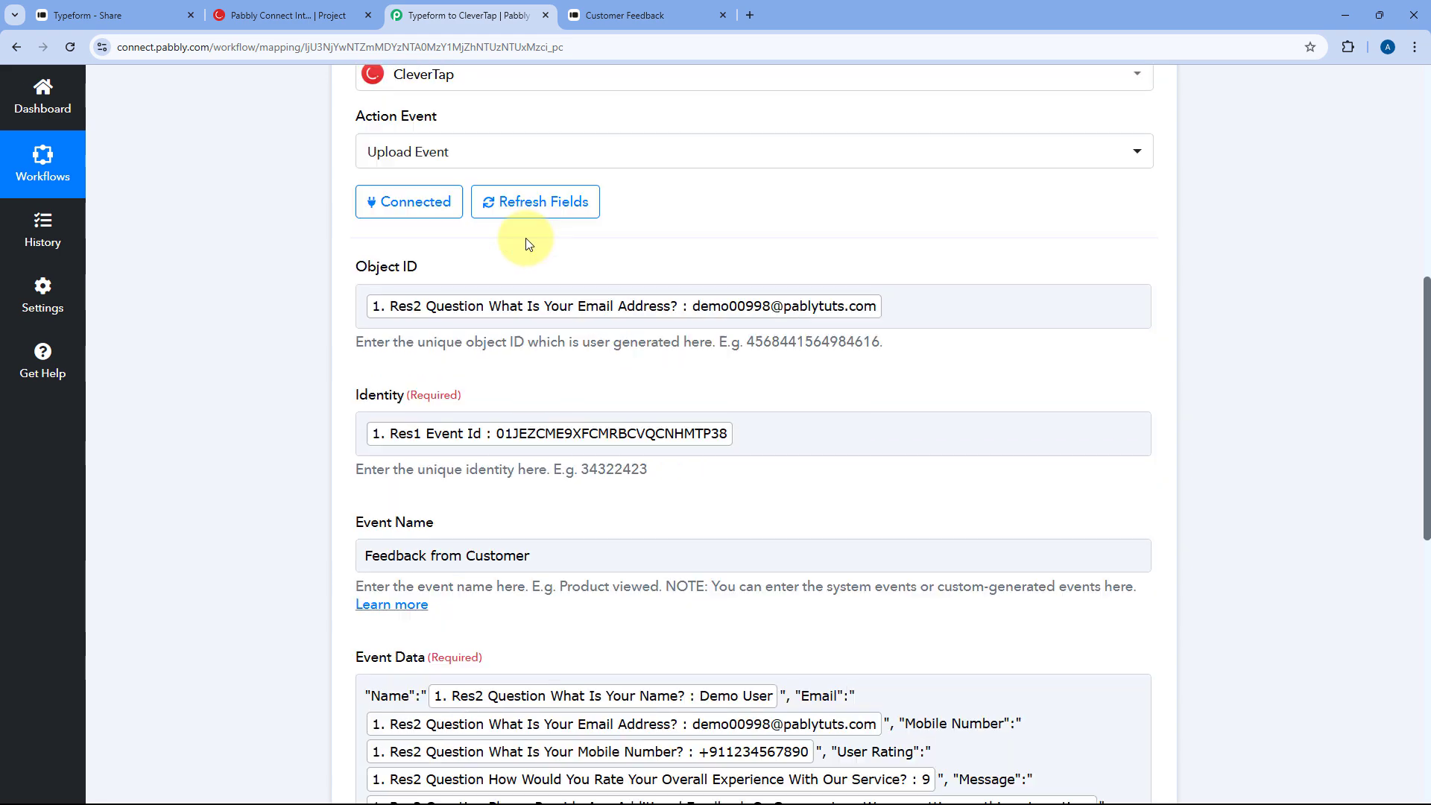
scroll(533, 276, "up", 1)
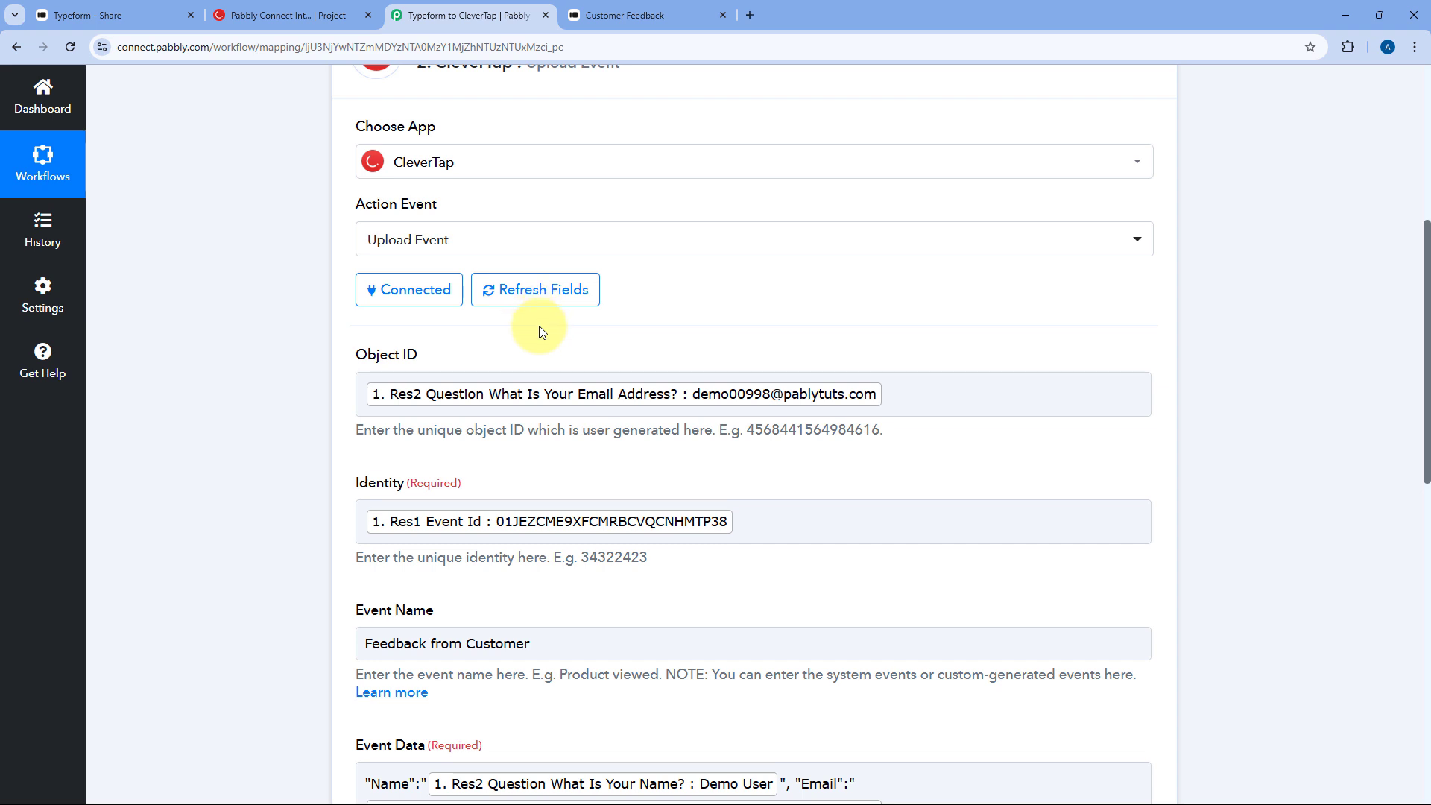
scroll(542, 332, "down", 3)
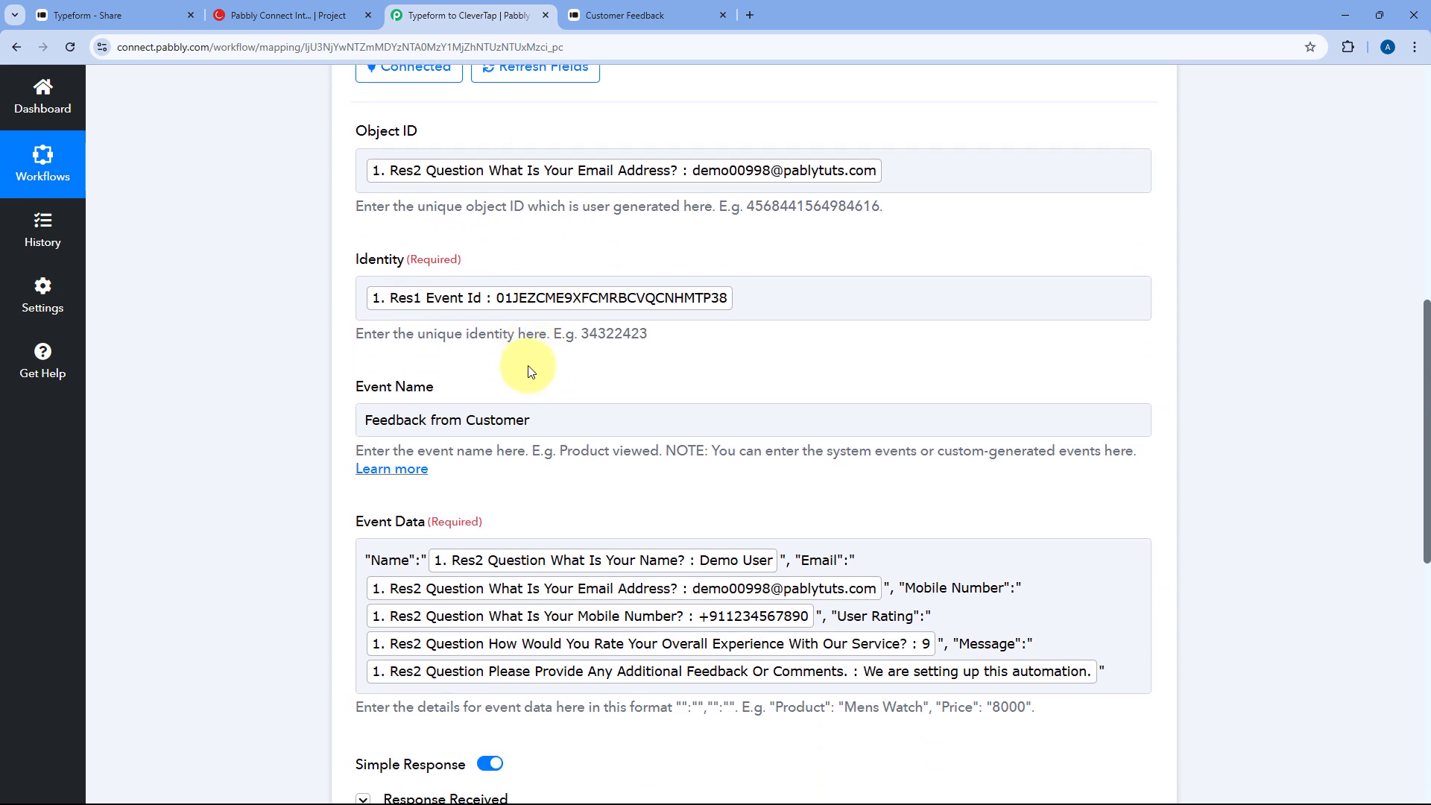
- On CleverTap's Events page, search 'Feed' and select Feedback from Customer, checking the name against Pabbly's mapping
left_click(292, 11)
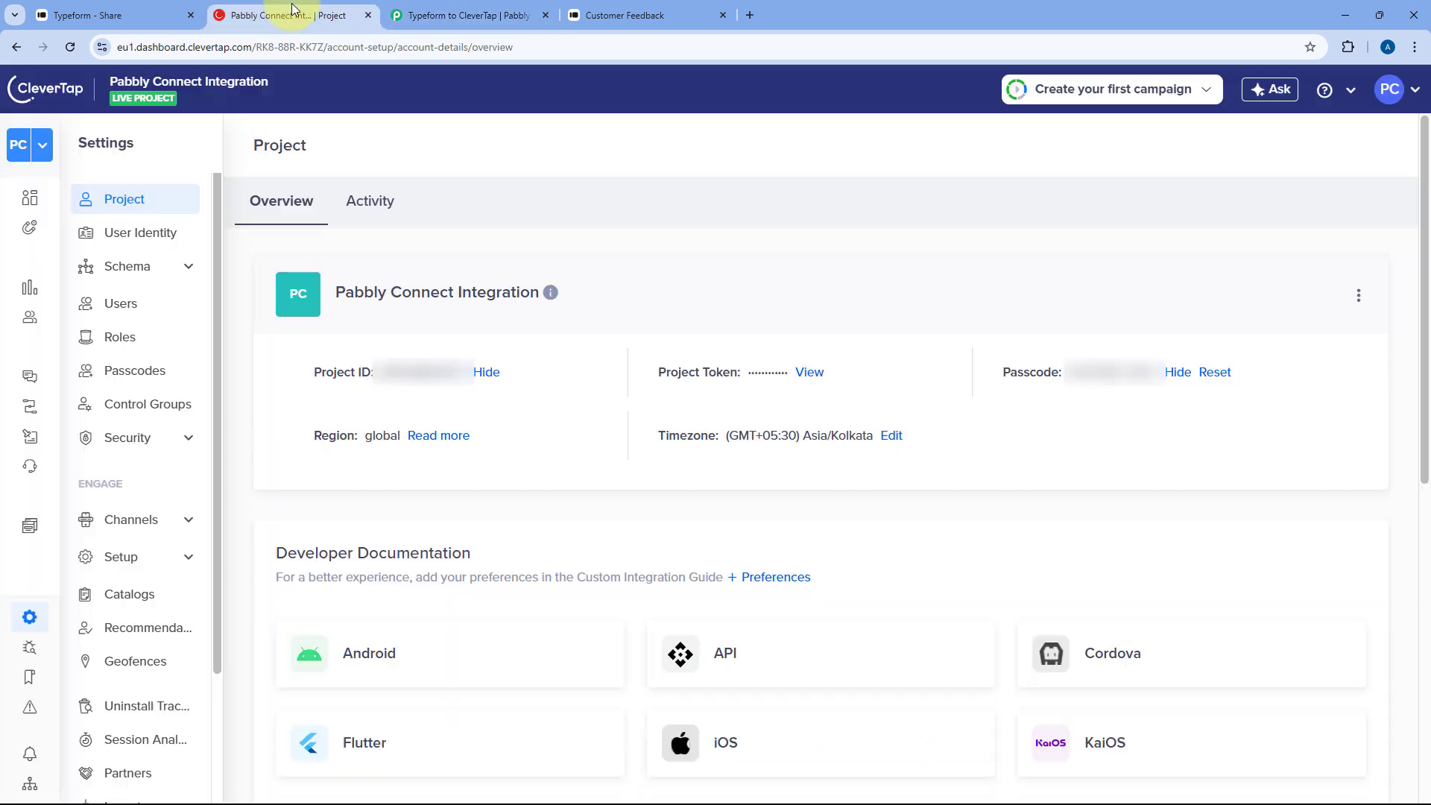
mouse_move(16, 283)
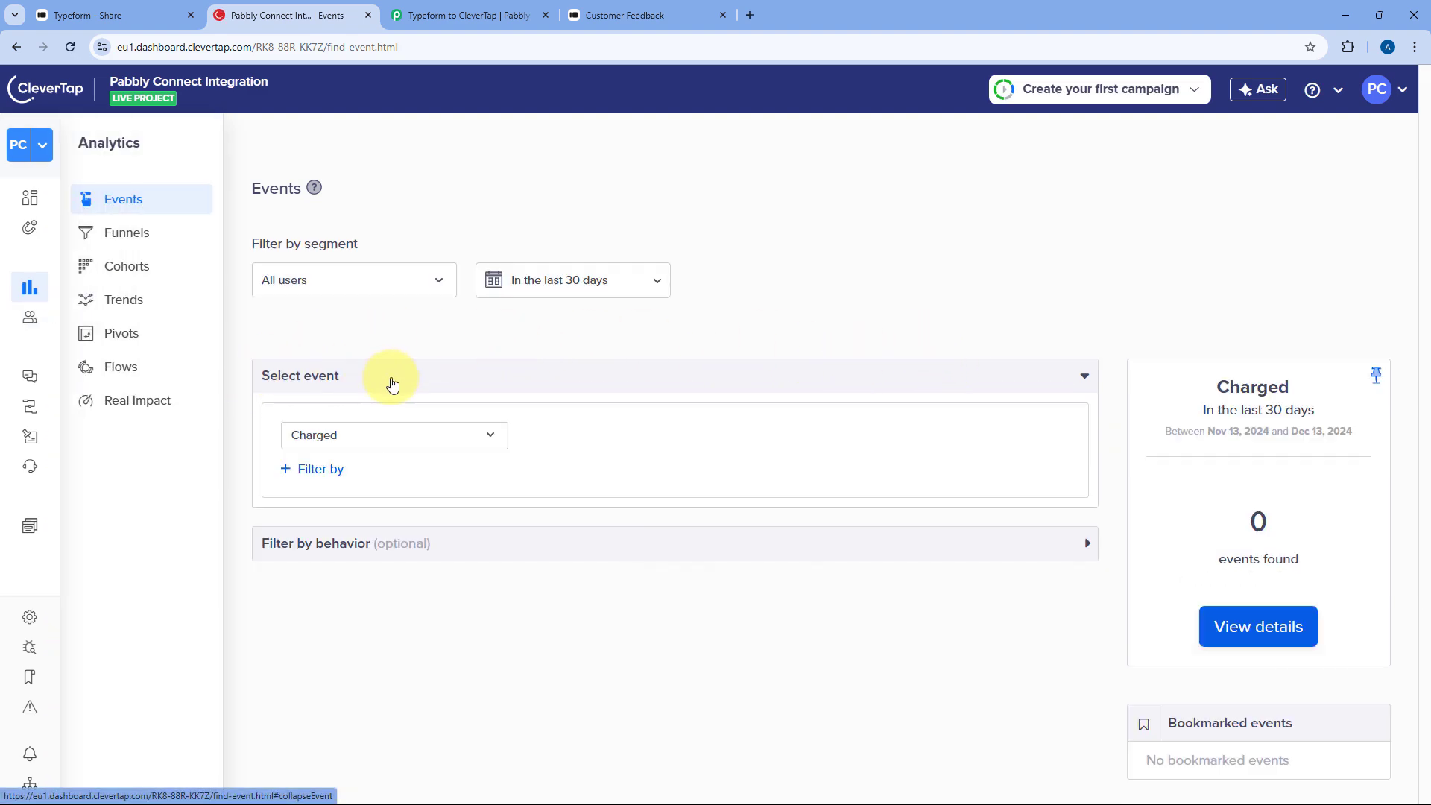
left_click(468, 443)
left_click(500, 13)
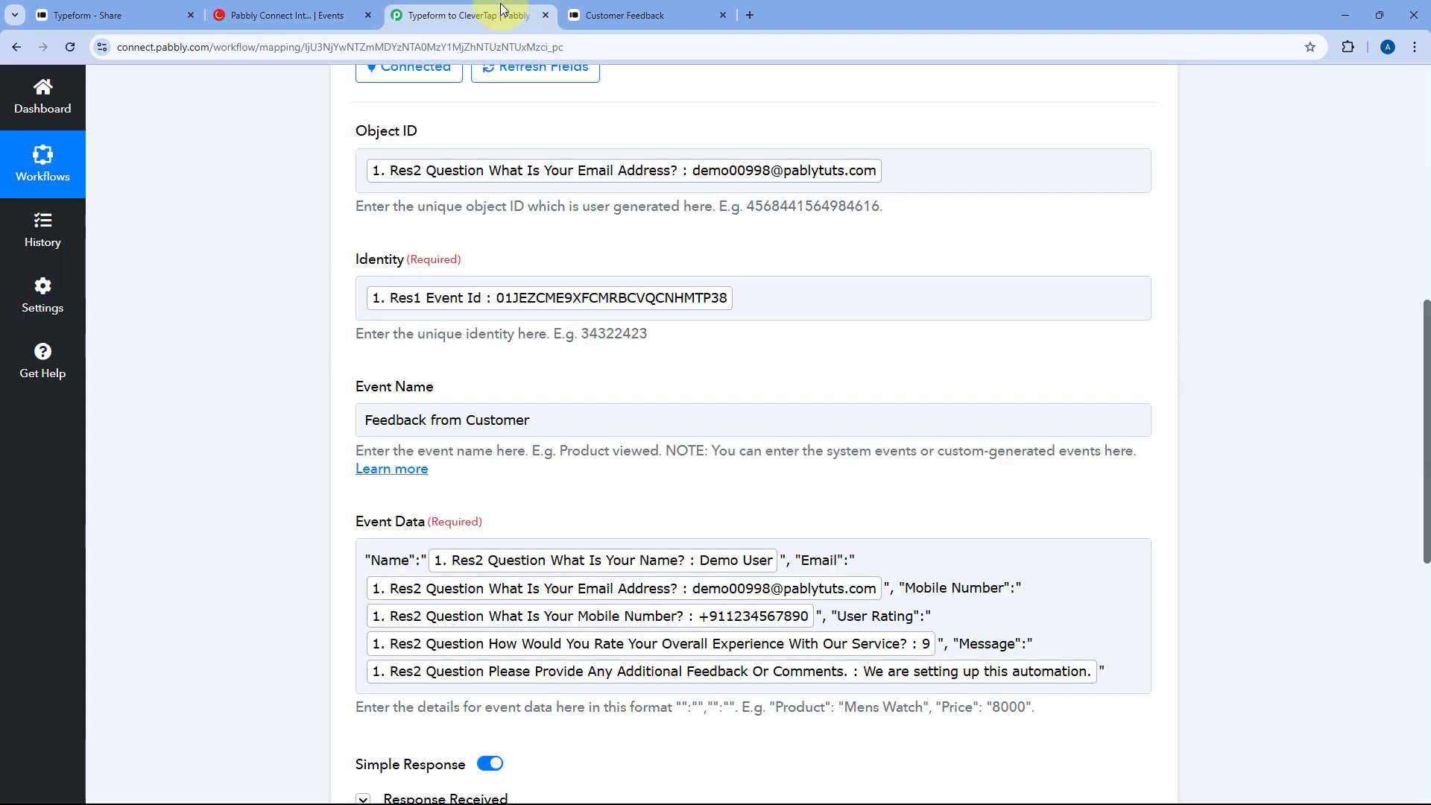
left_click(395, 426)
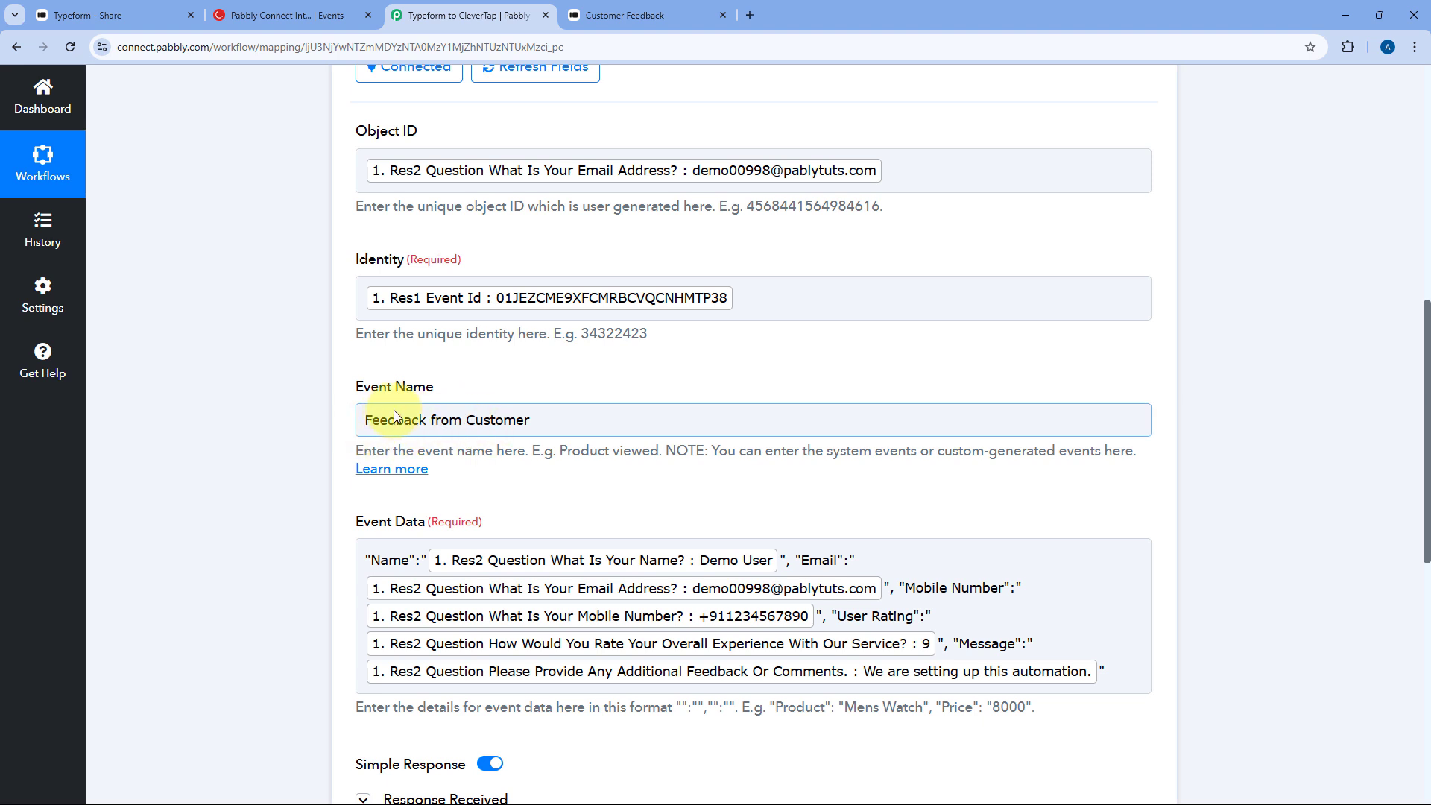
left_click(287, 15)
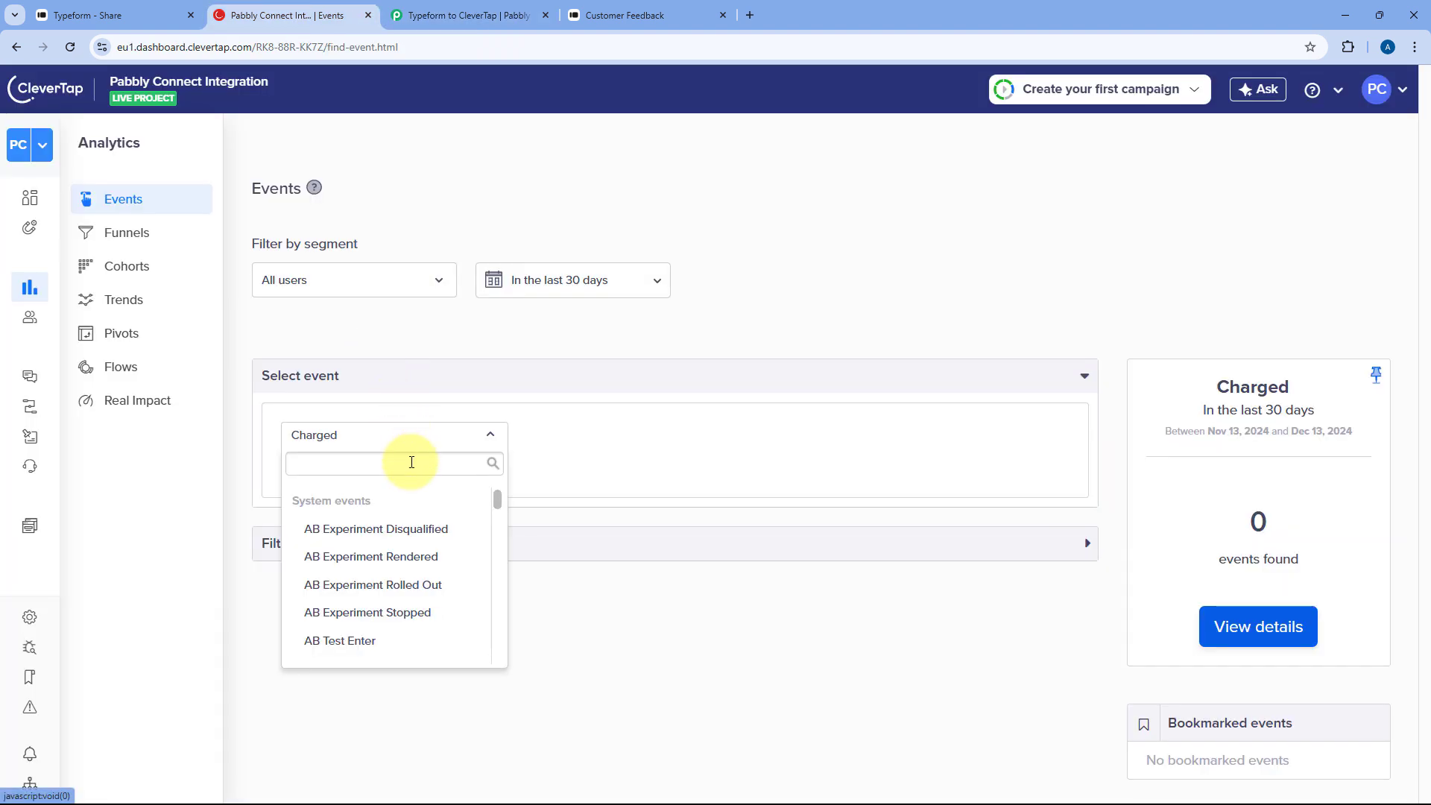
left_click(411, 462)
type("Feed")
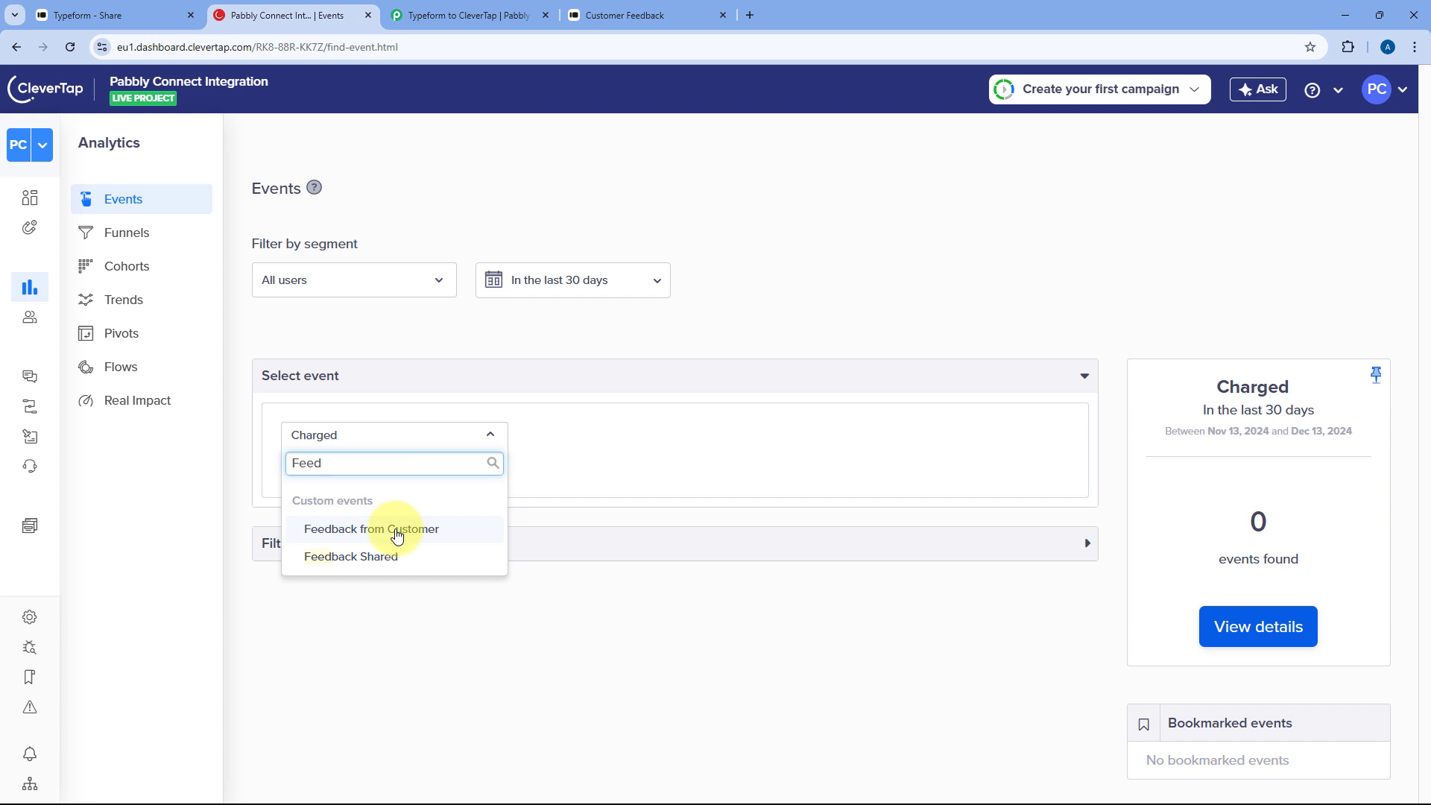
left_click(397, 531)
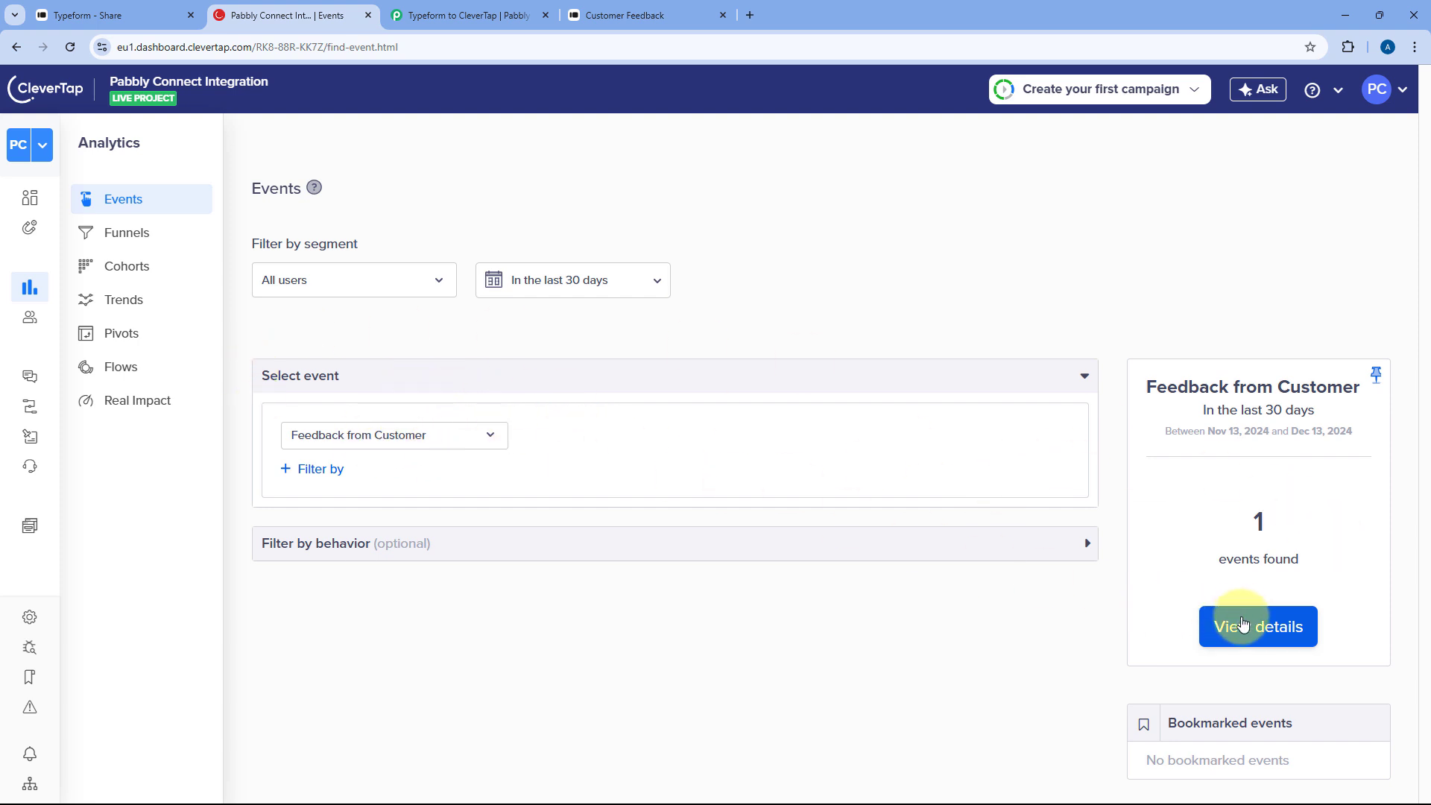
- View the event's Trend & Properties and break it down by the Email property
left_click(1256, 624)
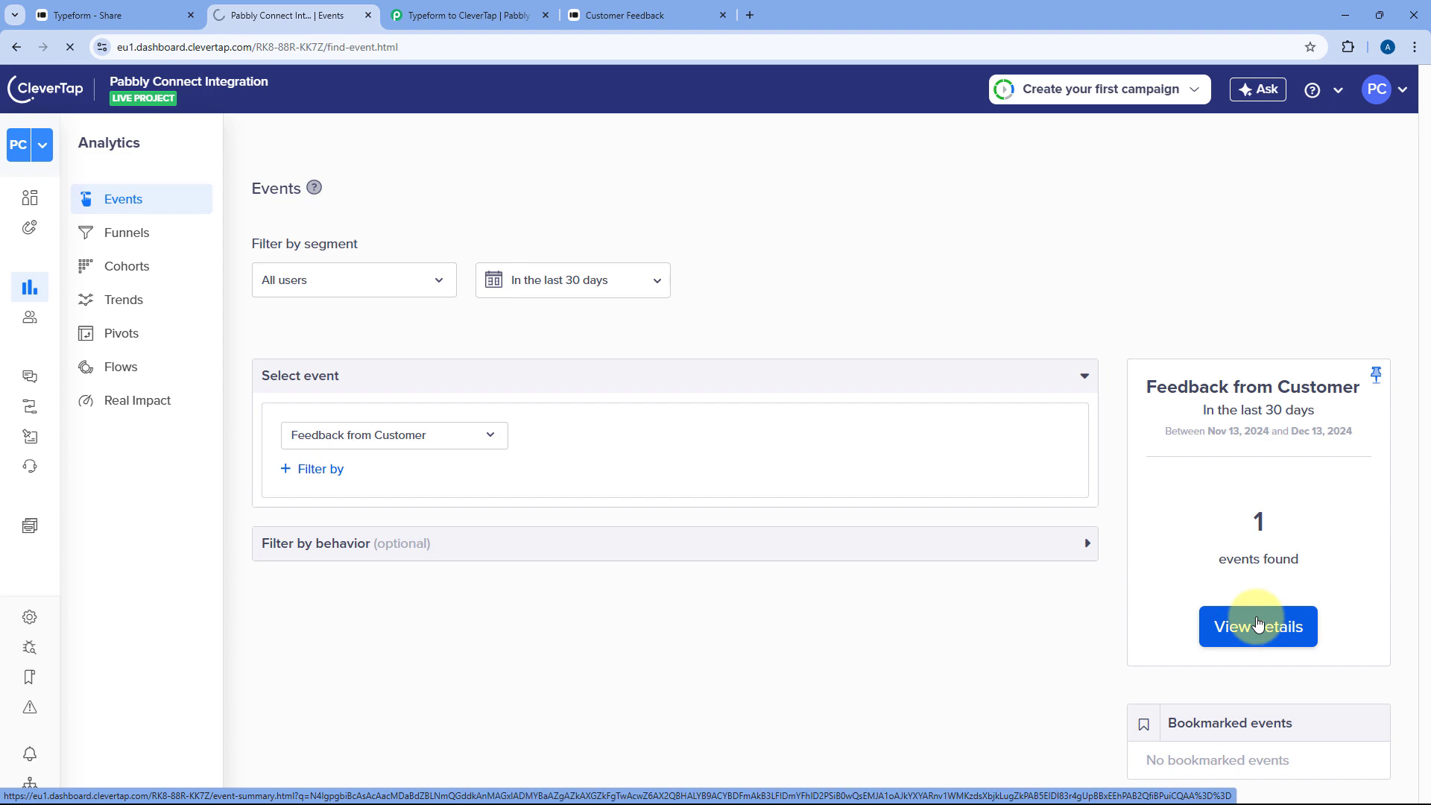
scroll(553, 333, "down", 1)
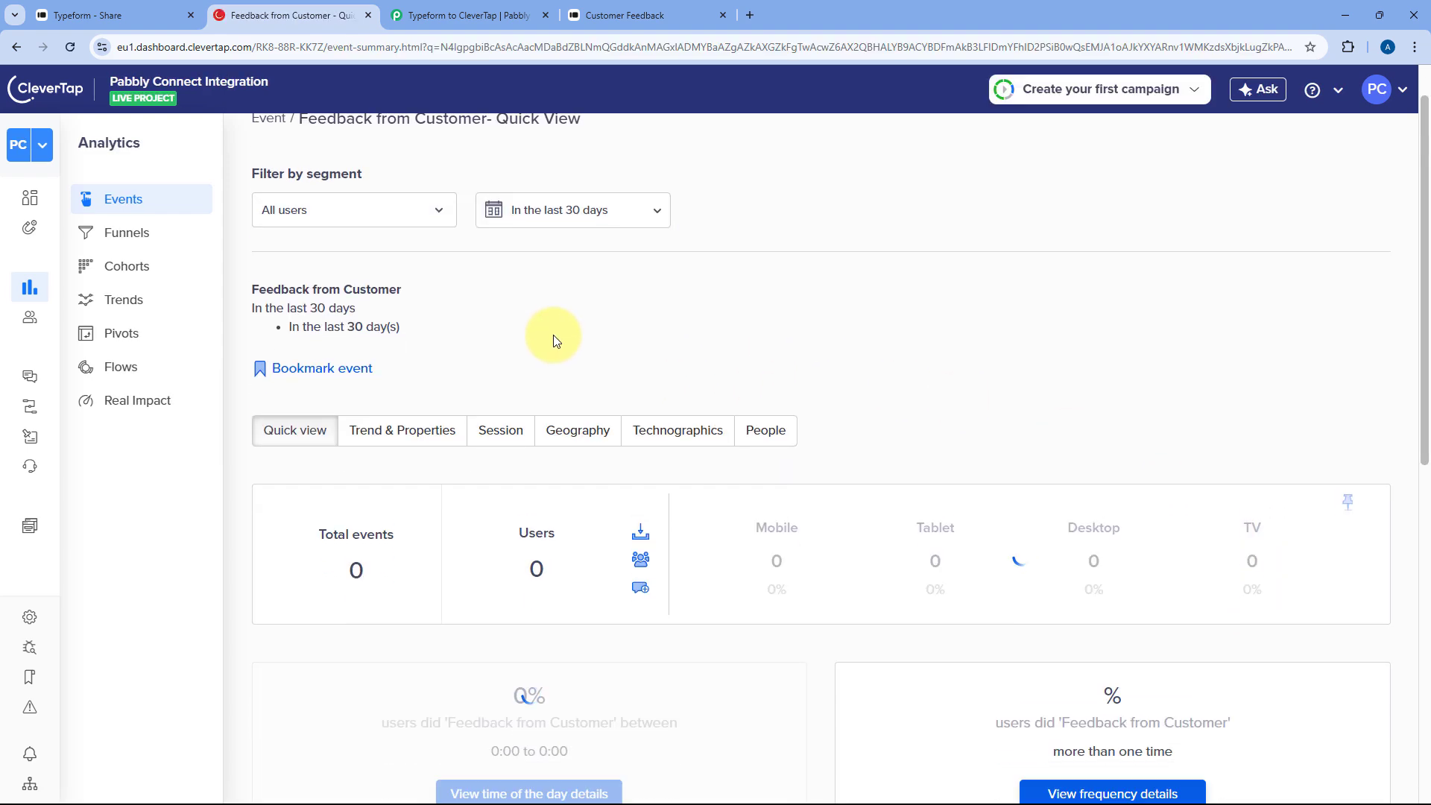
scroll(553, 337, "down", 2)
left_click(406, 280)
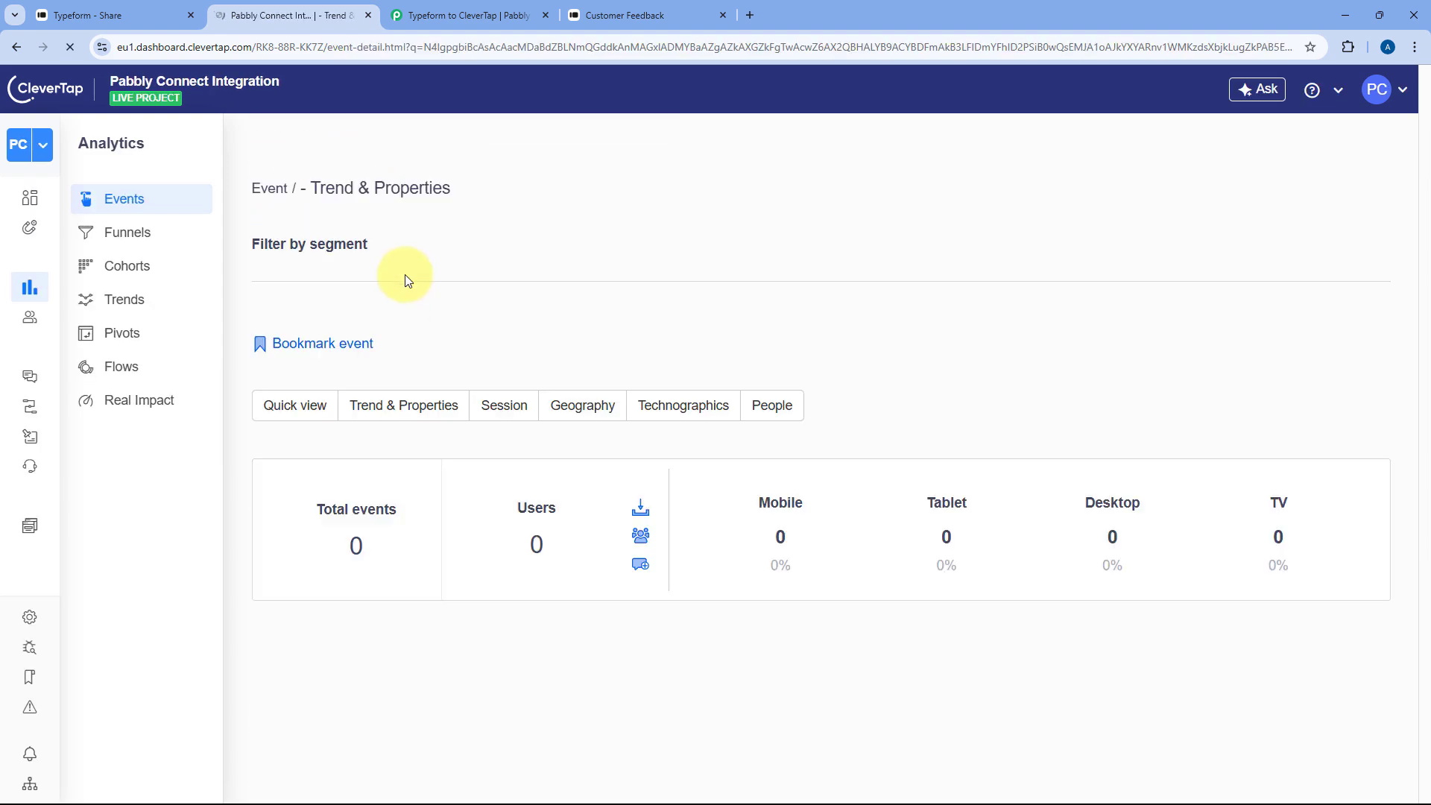
scroll(646, 383, "down", 10)
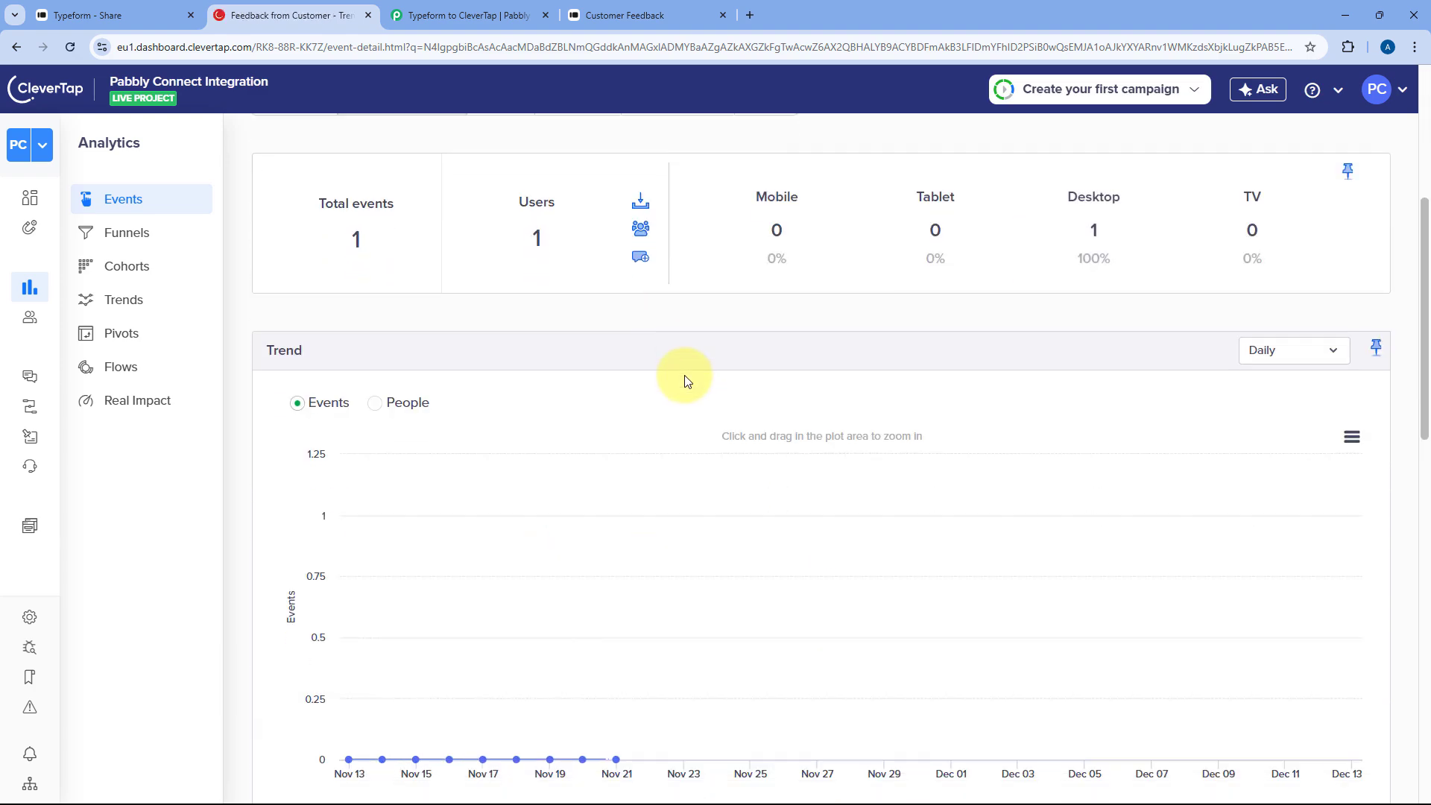
scroll(668, 333, "down", 4)
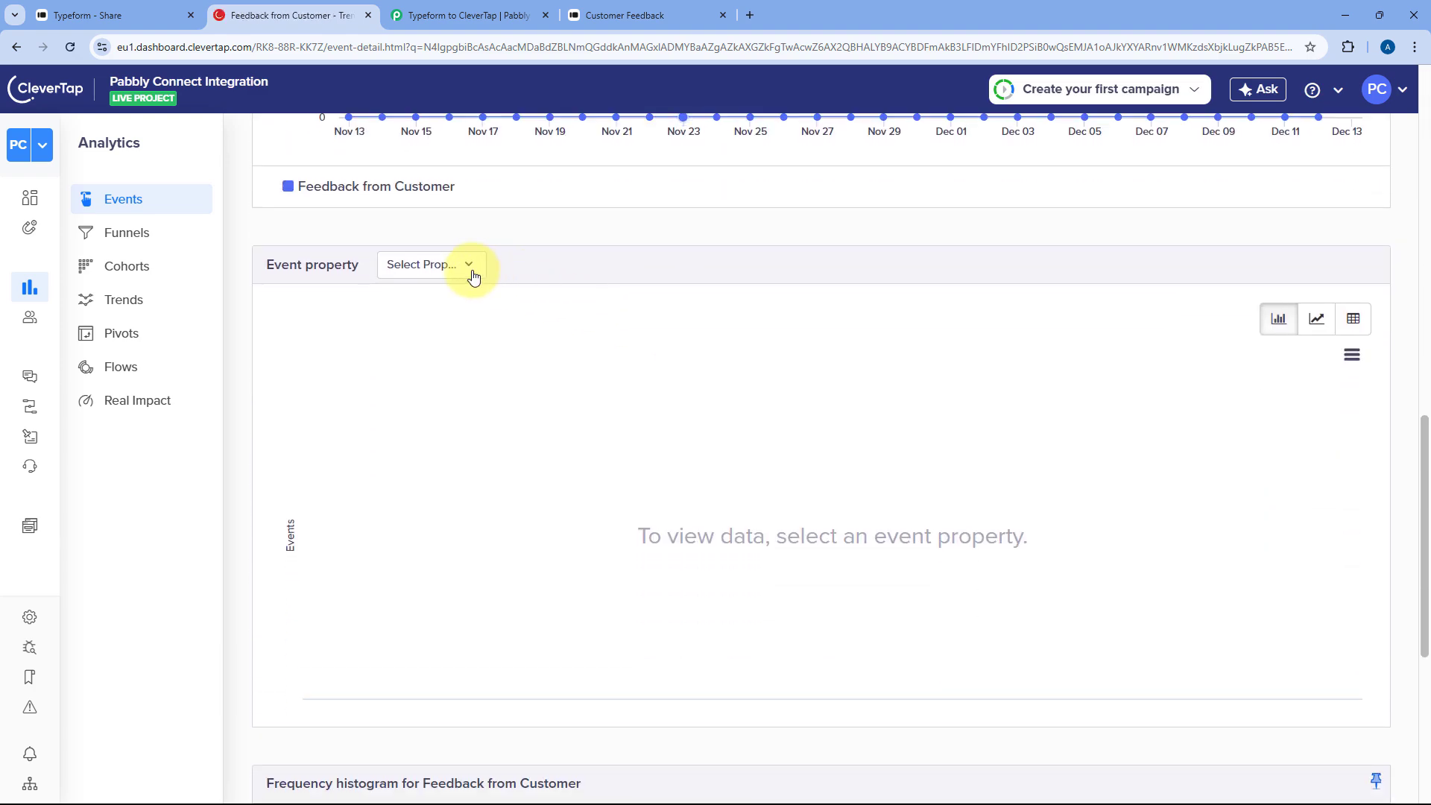
left_click(455, 267)
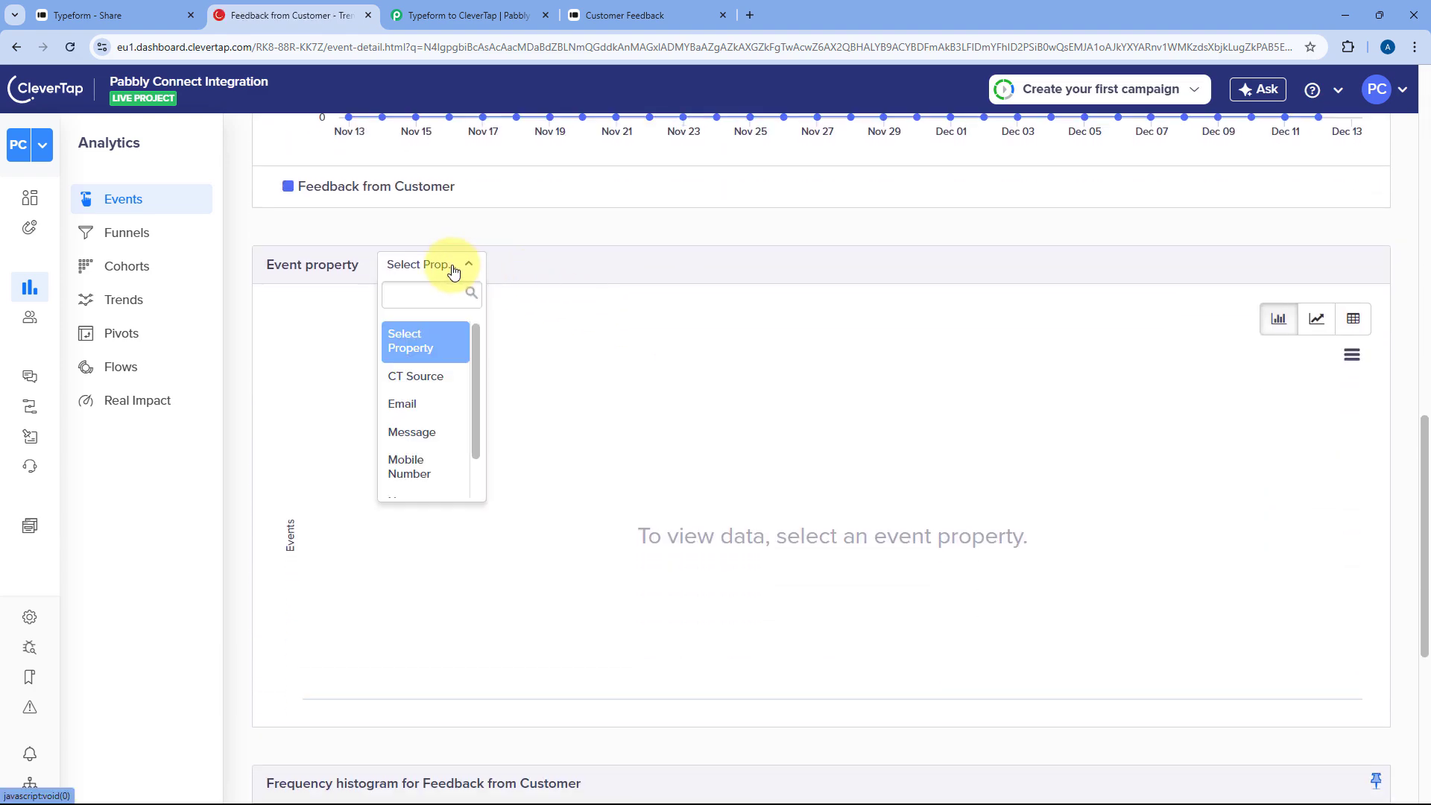
left_click(427, 406)
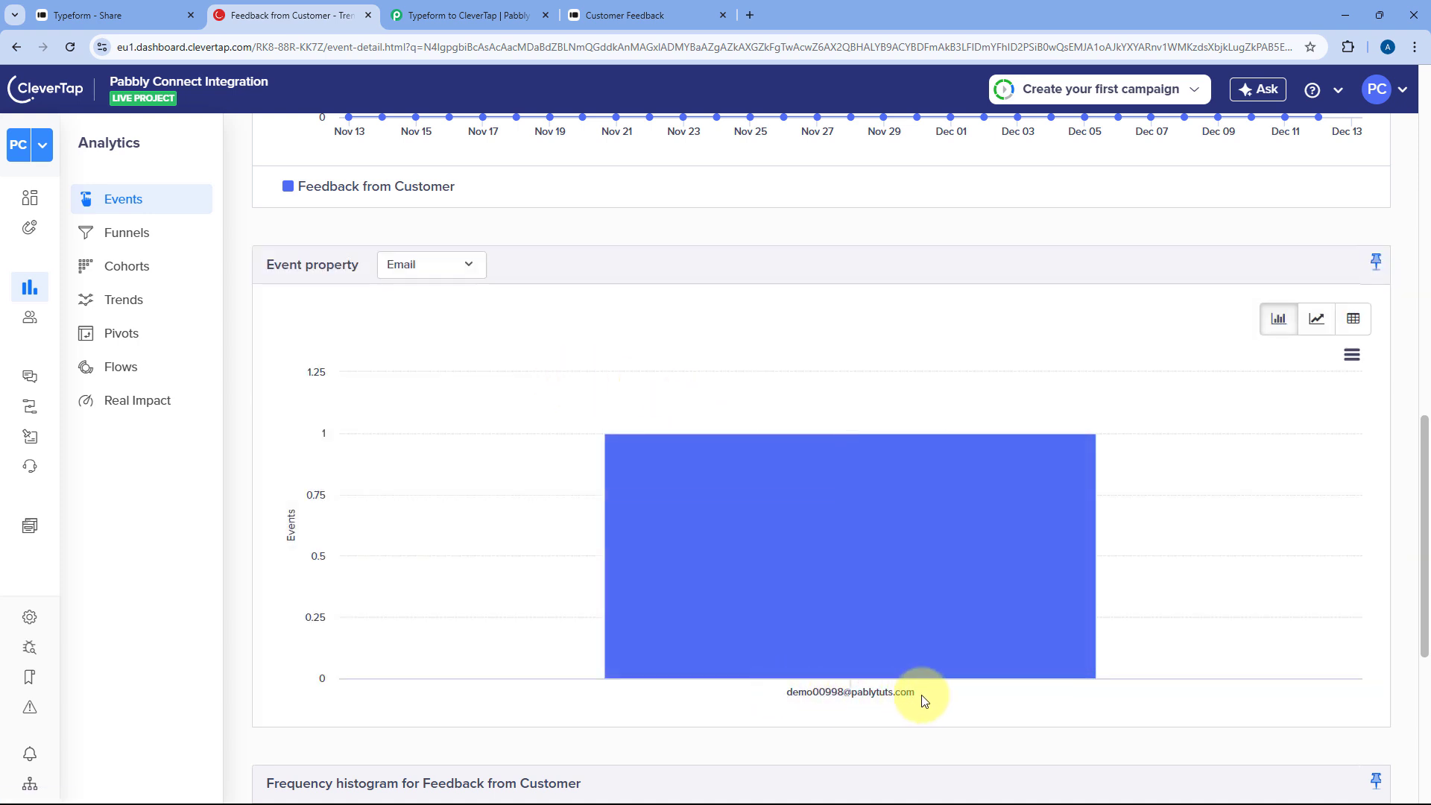
- Switch the event property breakdown to Name and check the bar's details
left_click(580, 13)
left_click(403, 14)
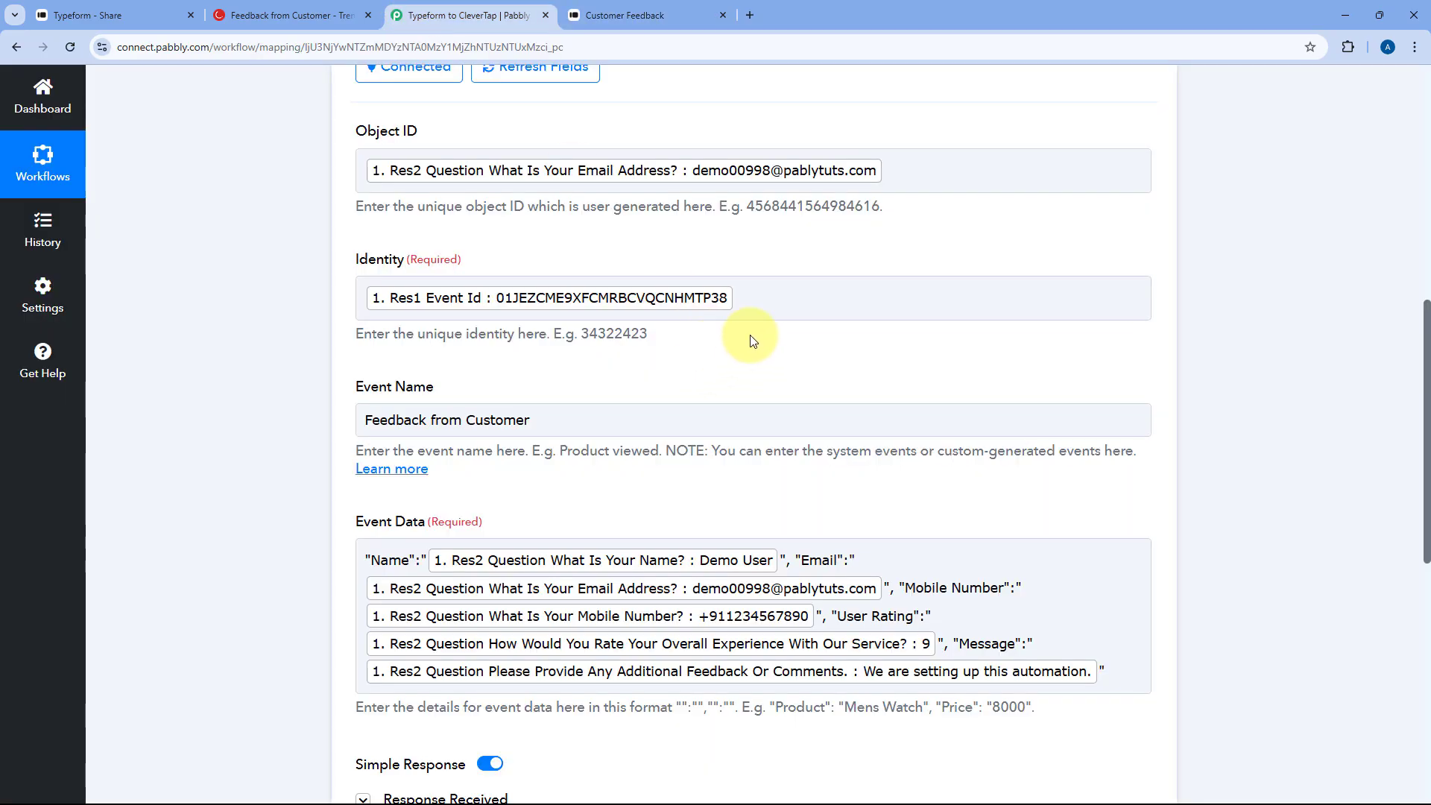
left_click(313, 15)
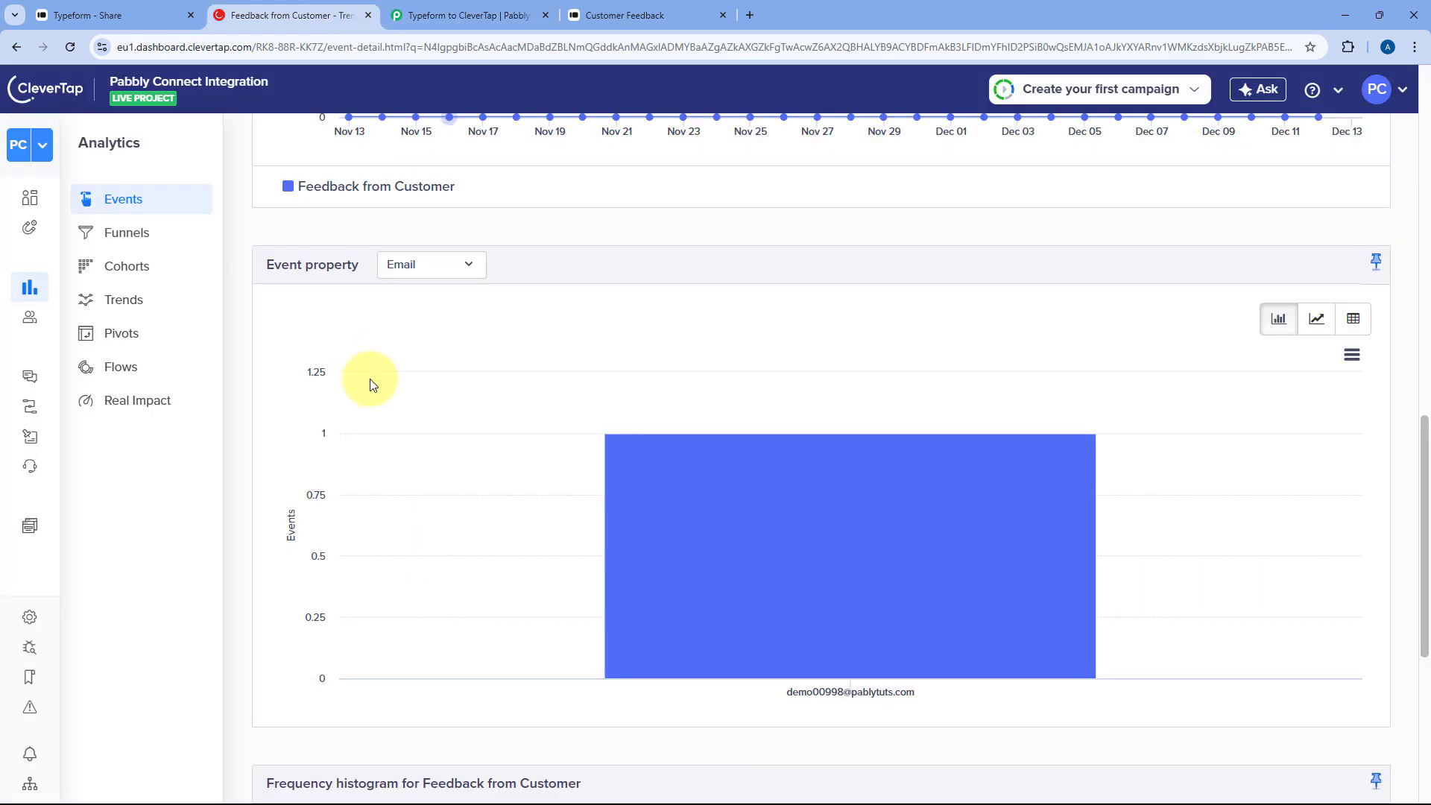
mouse_move(762, 429)
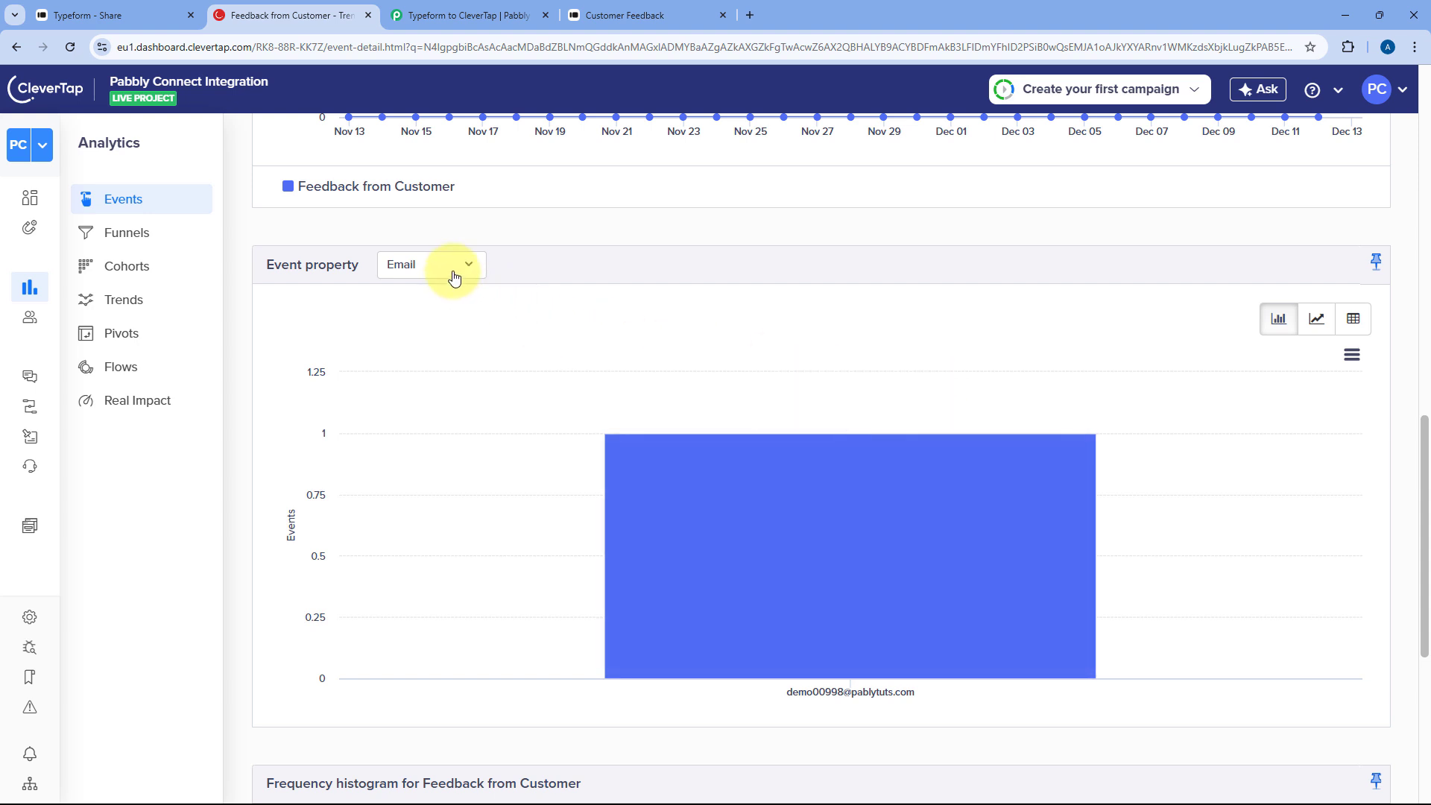
left_click(458, 274)
scroll(443, 358, "down", 2)
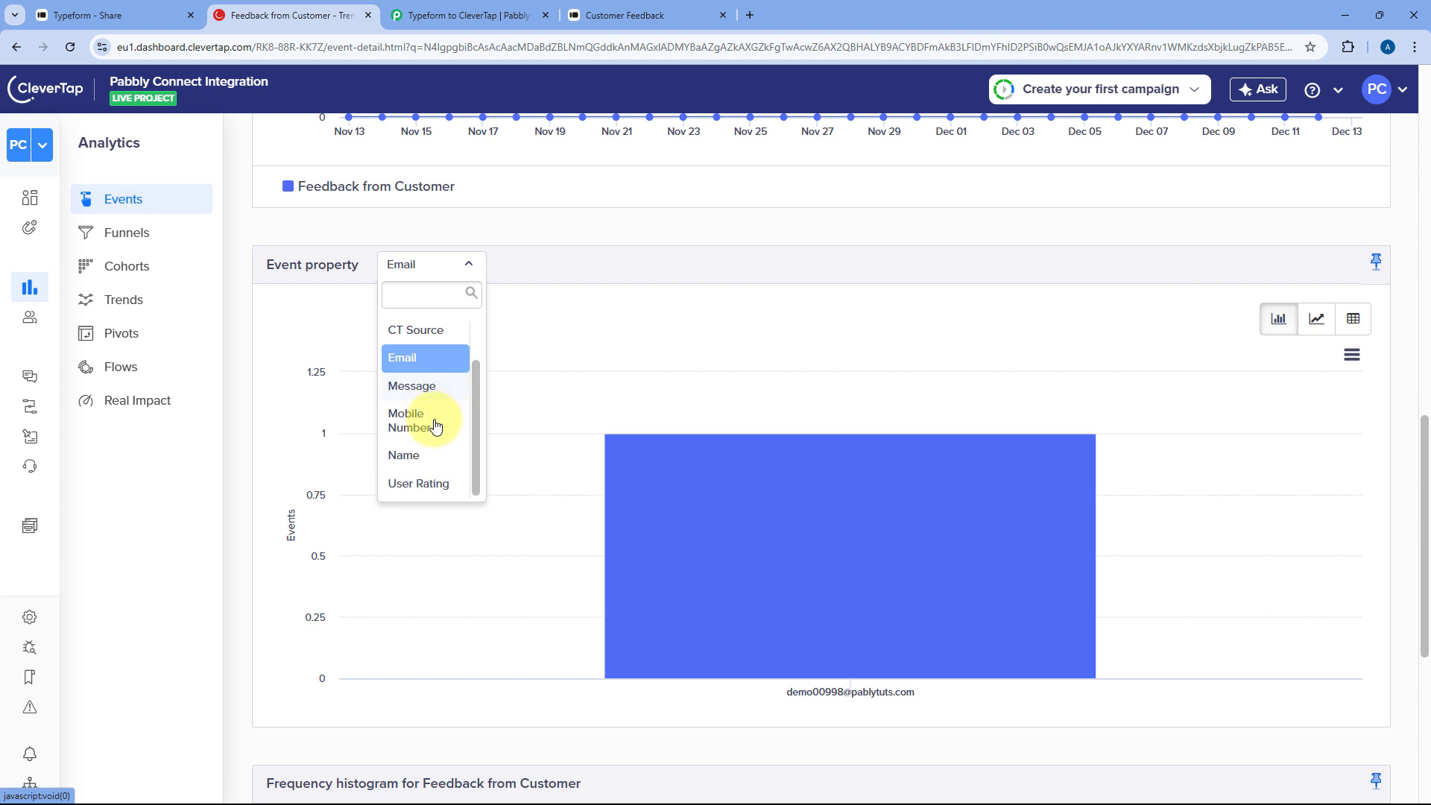
left_click(429, 462)
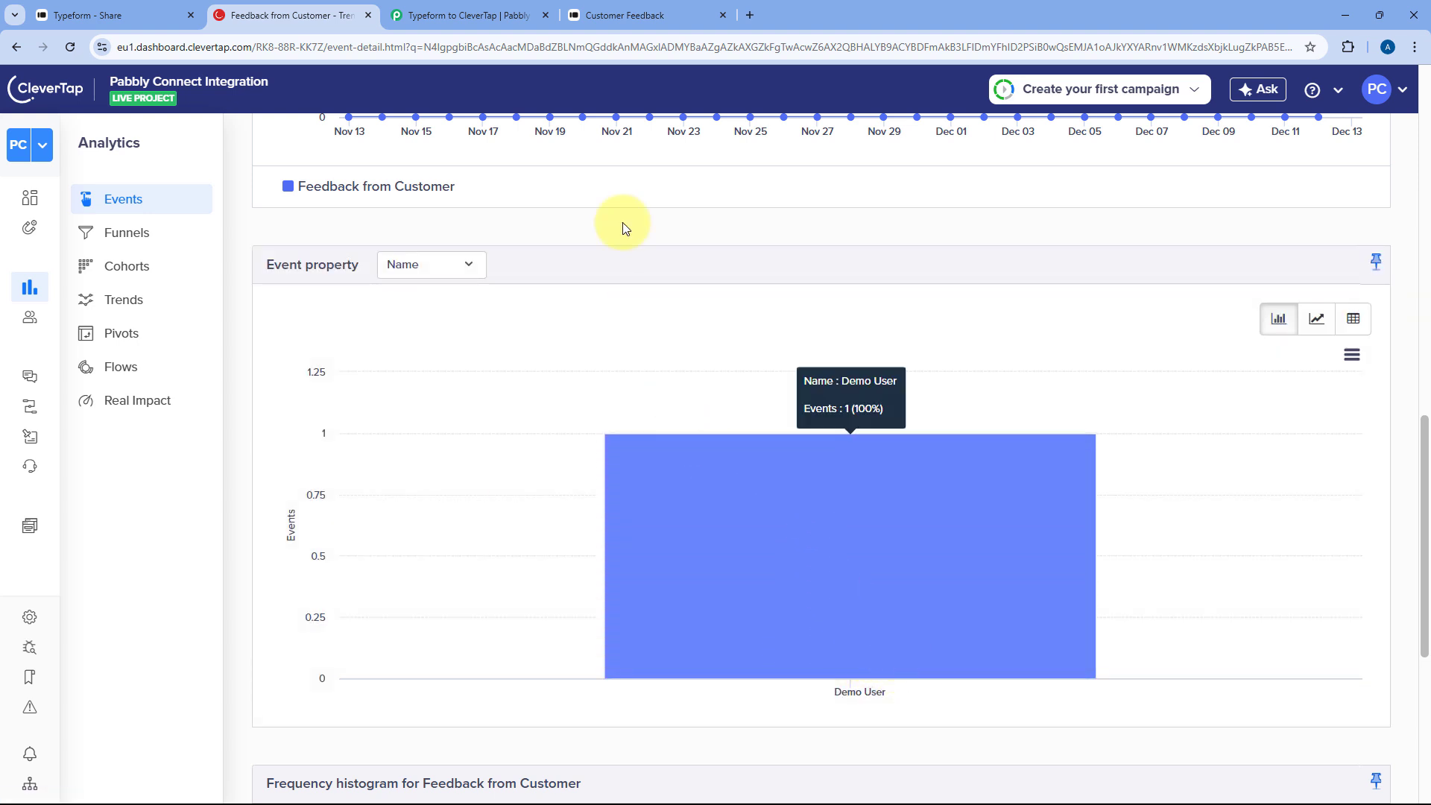
left_click(513, 7)
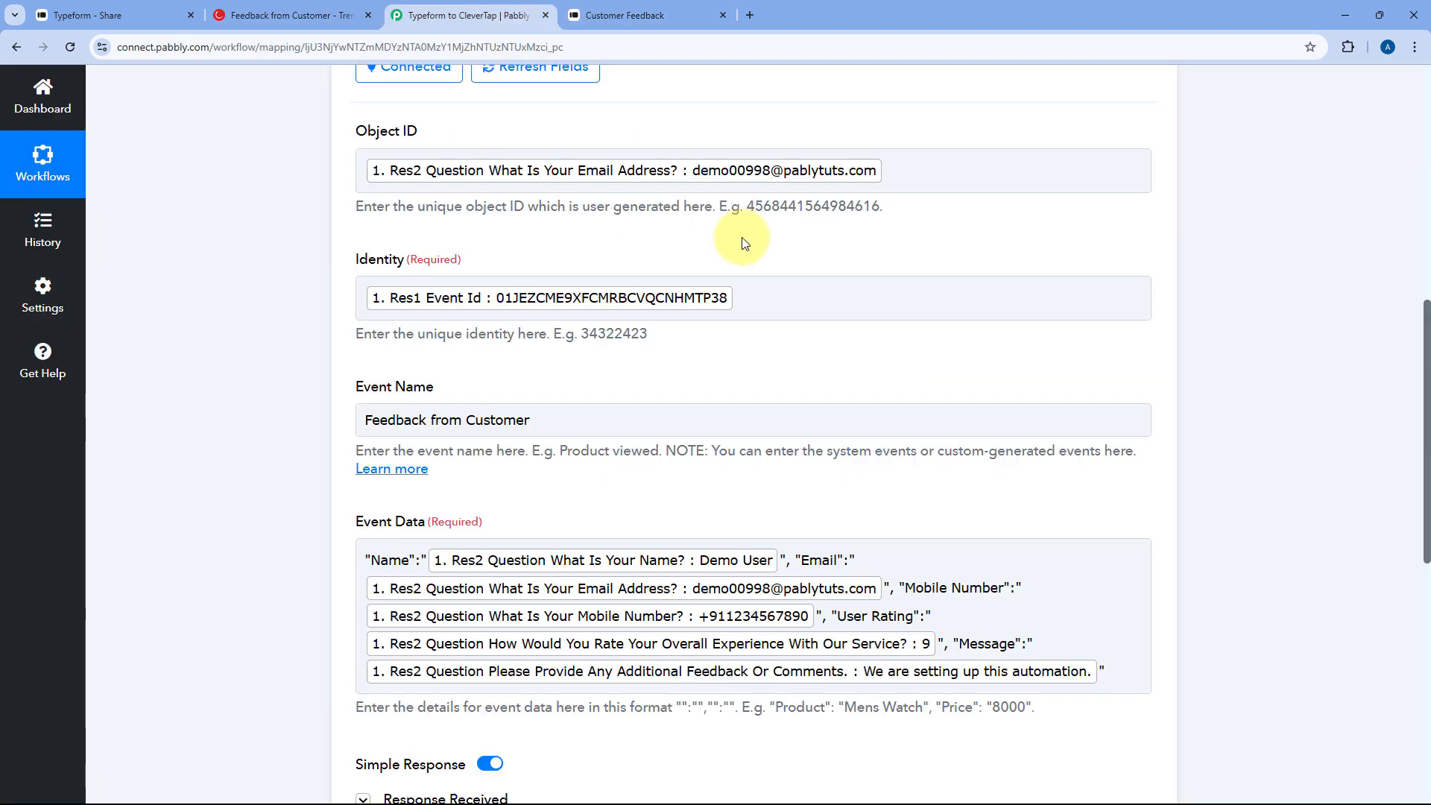
- Collapse the CleverTap step to show the two-step Typeform to CleverTap workflow, then bring up Typeform's Share page
scroll(744, 239, "up", 6)
left_click(754, 345)
scroll(651, 301, "up", 2)
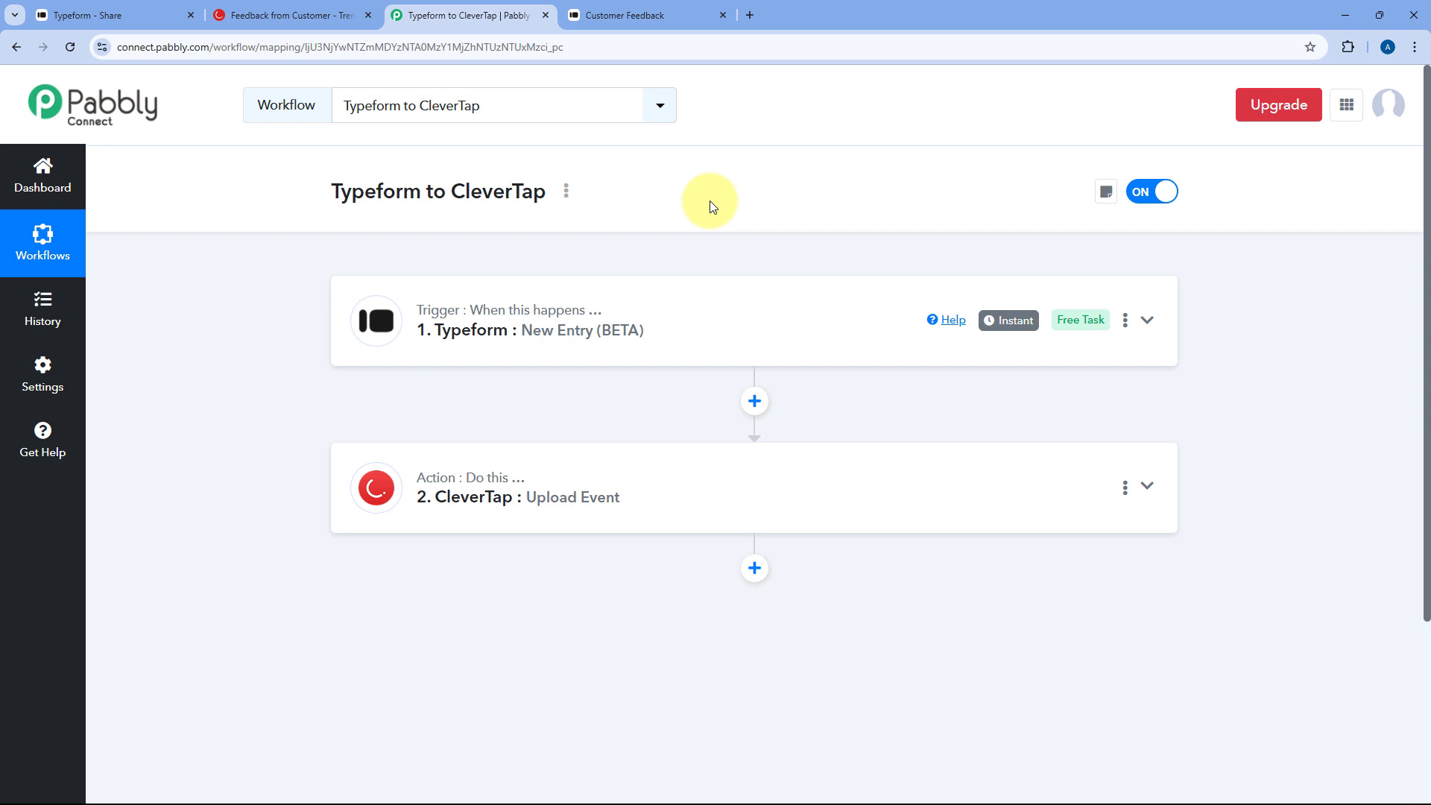
left_click(291, 15)
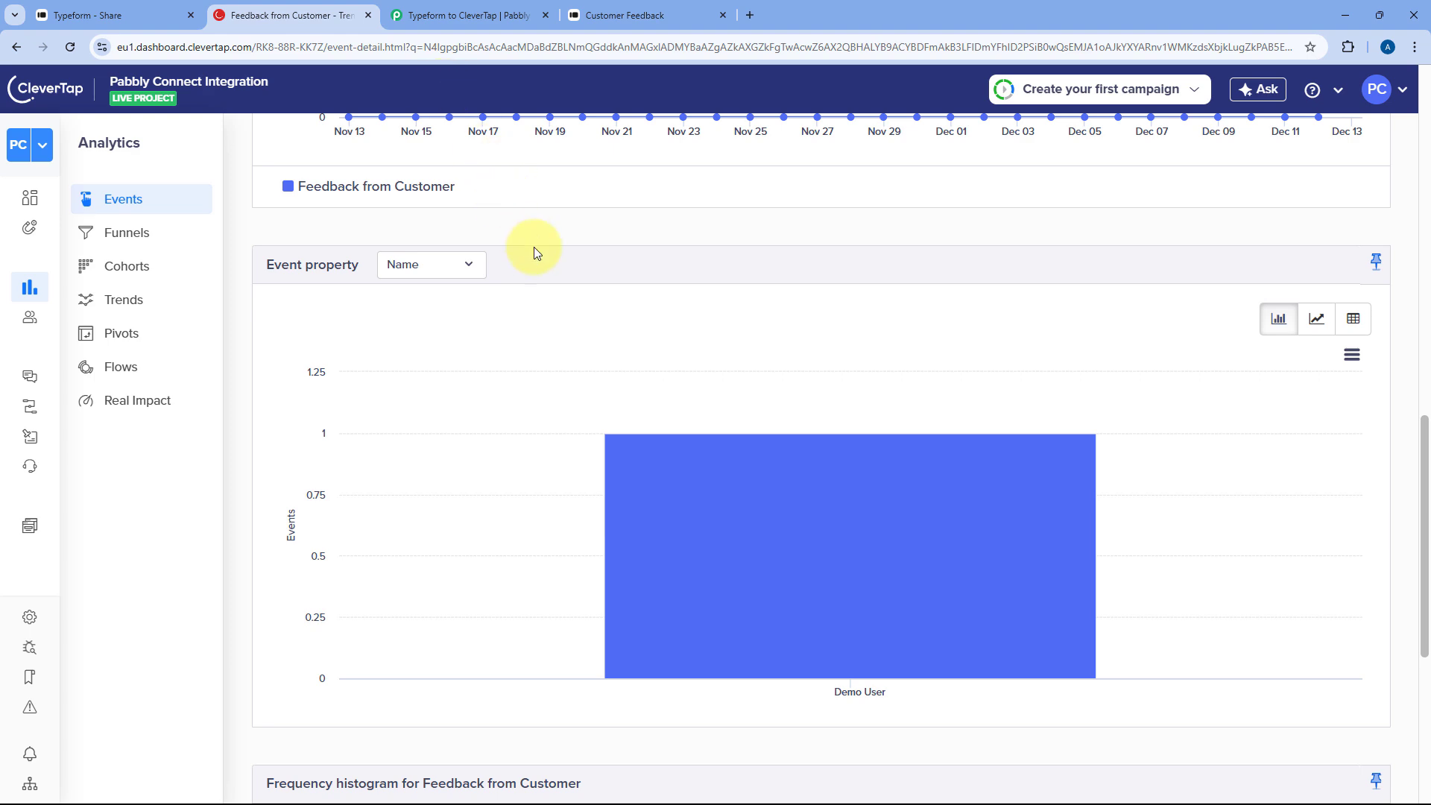
scroll(533, 254, "up", 5)
scroll(533, 261, "up", 5)
left_click(429, 13)
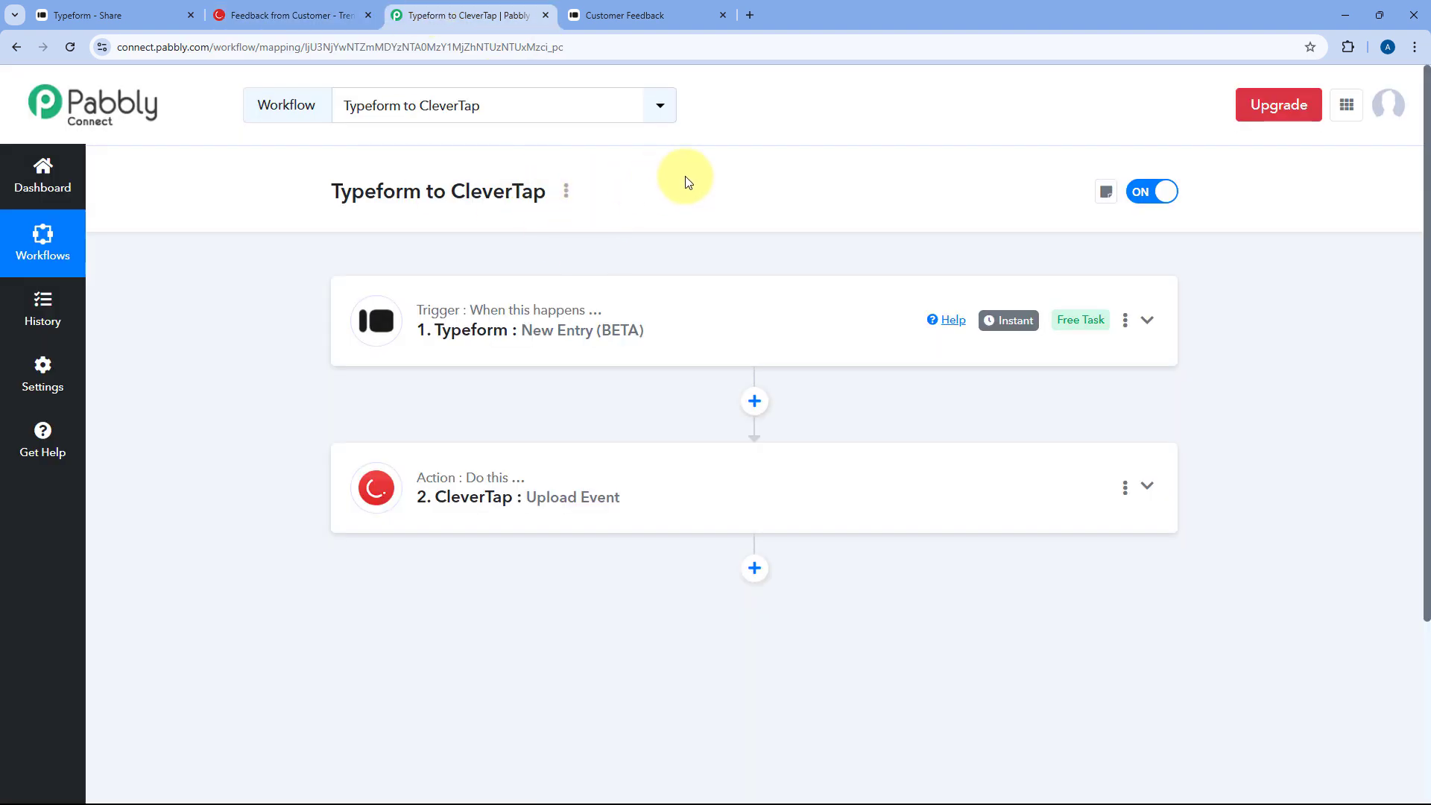
left_click(132, 15)
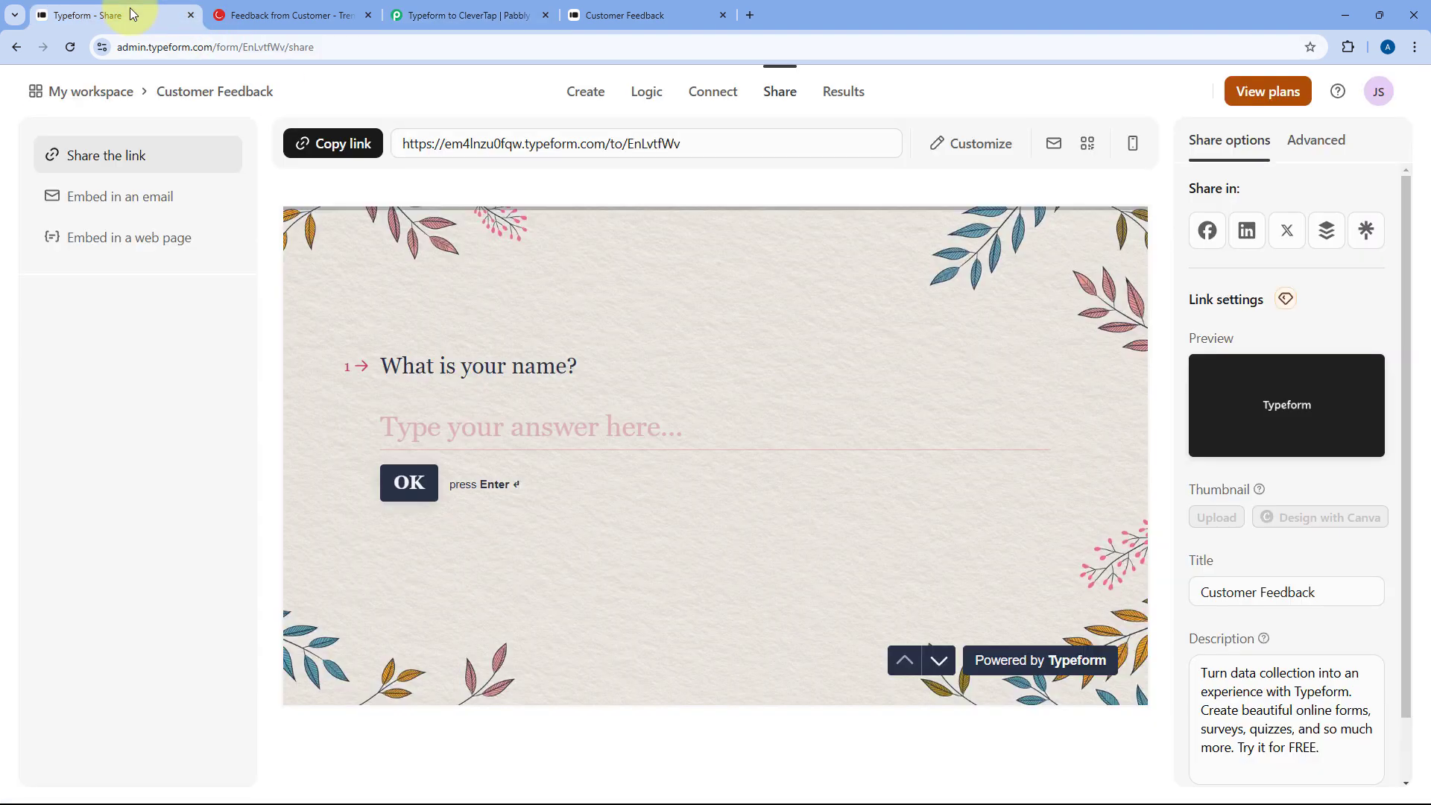
- Copy the form's public link and load it fresh in the Customer Feedback form tab
left_click(365, 144)
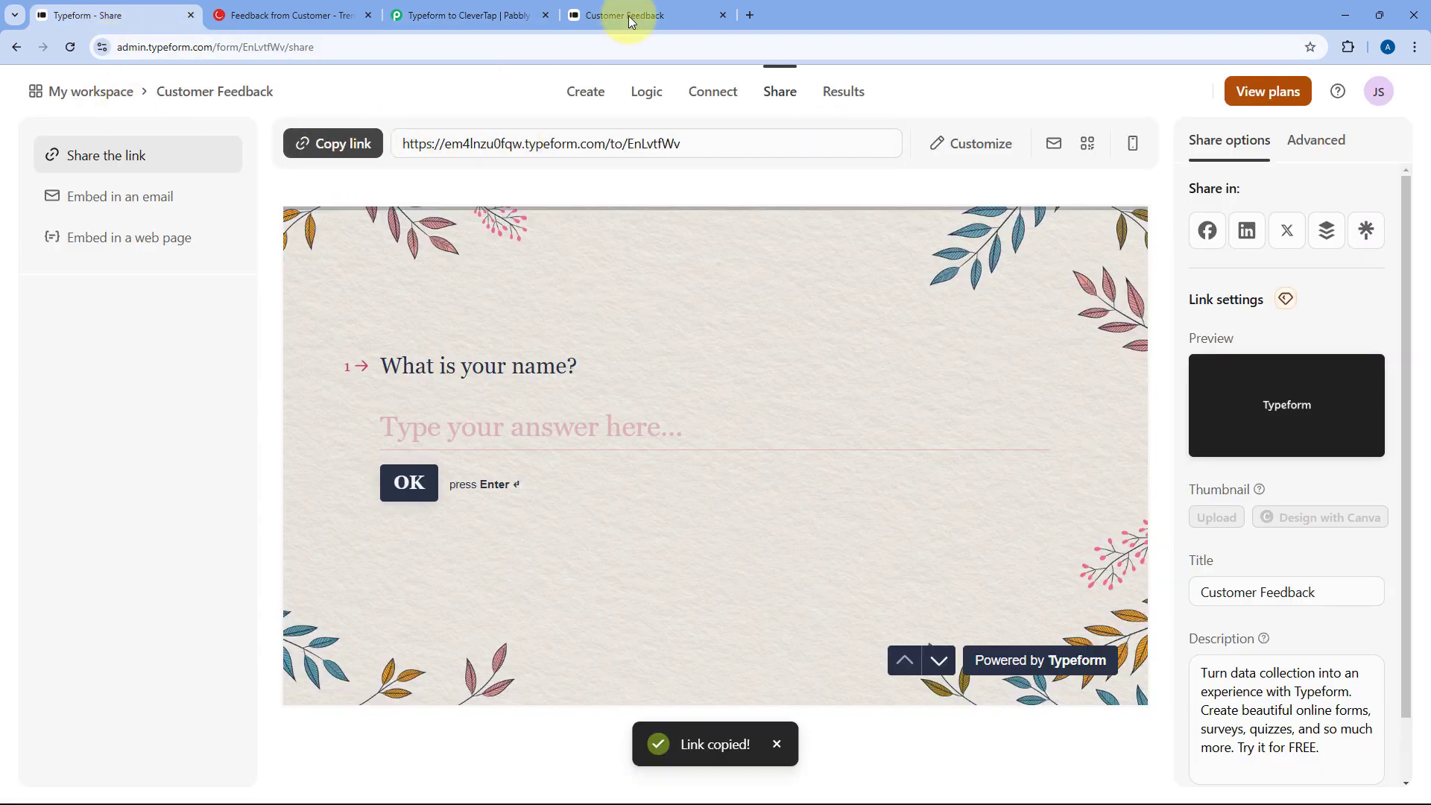
left_click(630, 20)
left_click(583, 44)
key("ctrl+v")
key("Return")
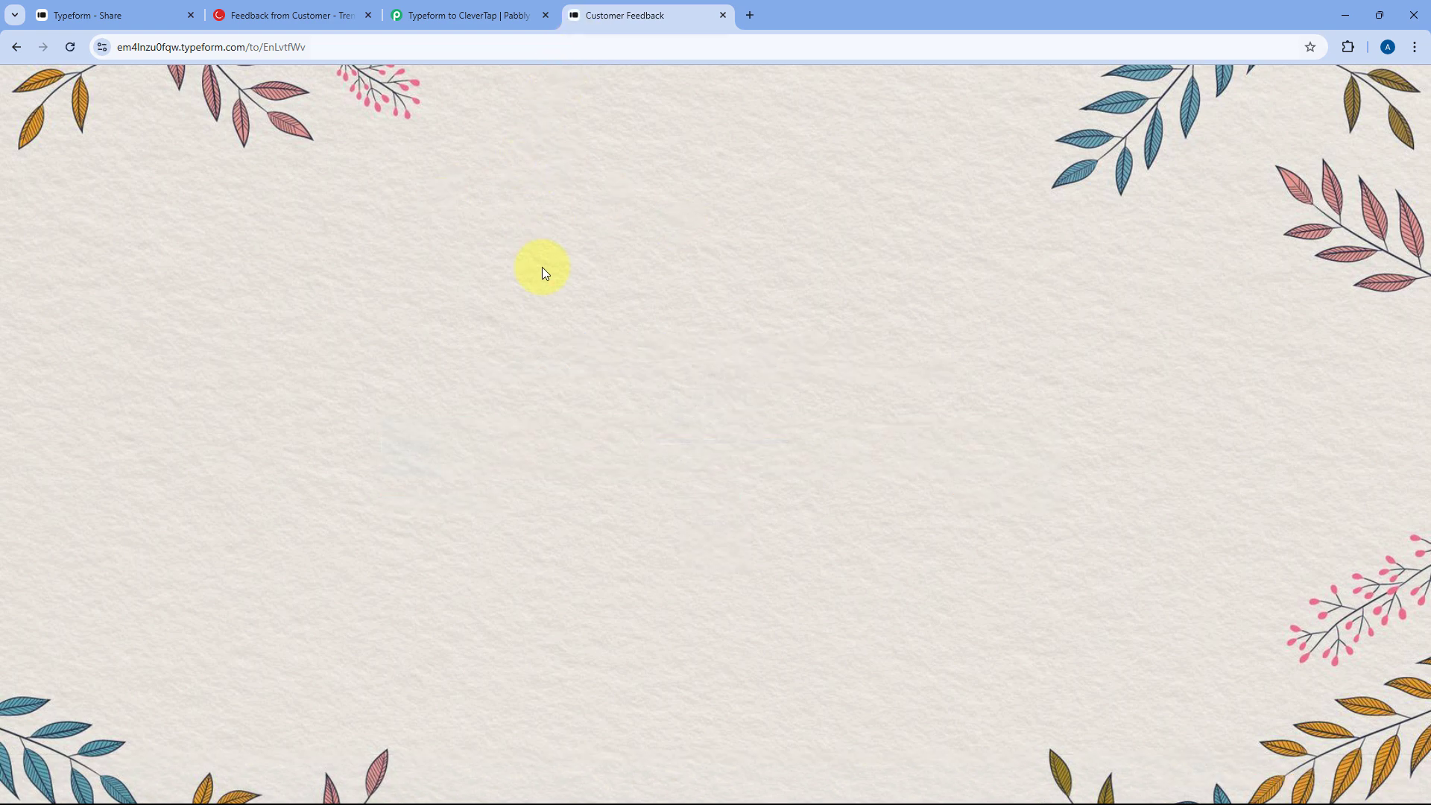
- Answer the name and email questions, then enter a mobile number with India's country code
type("Test User")
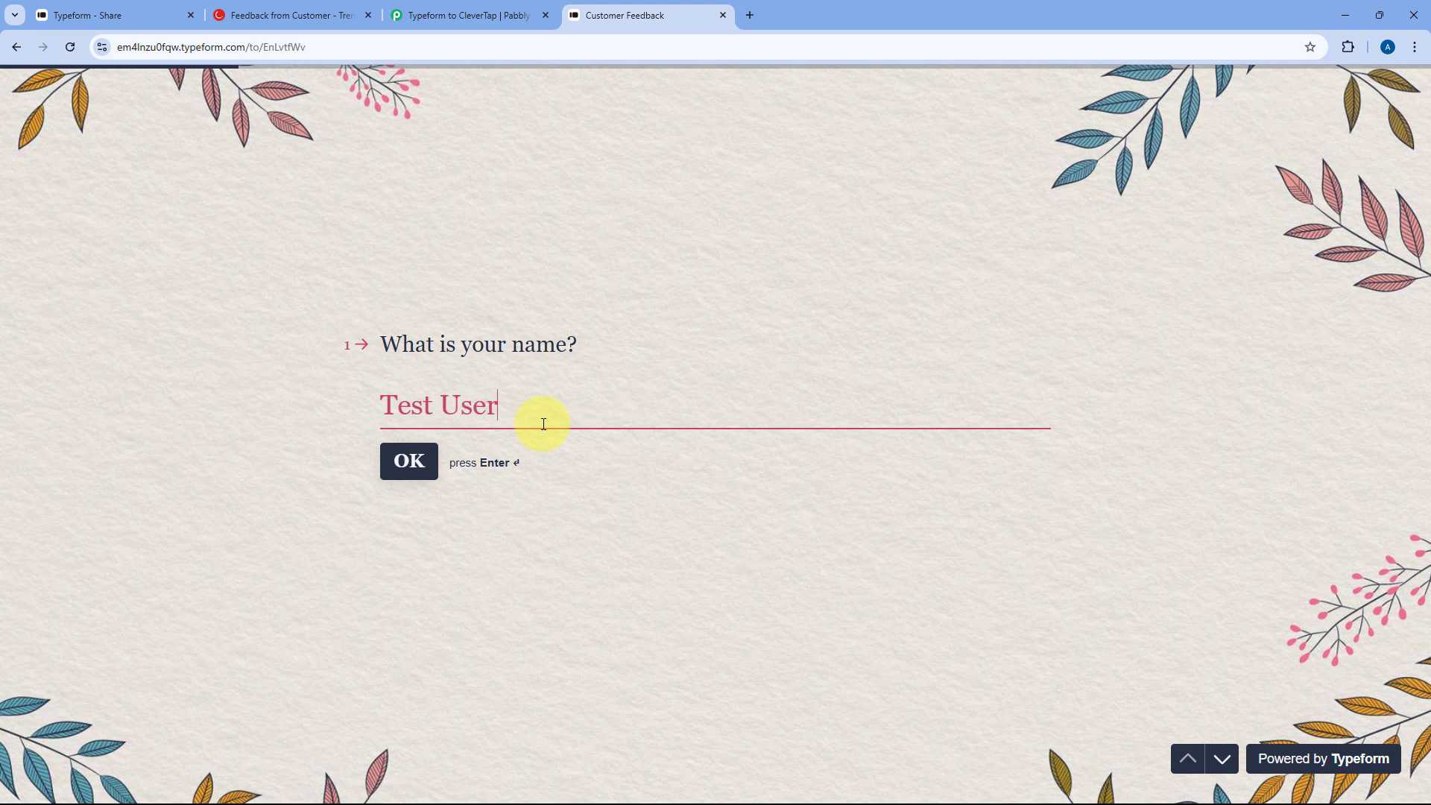
key("Return")
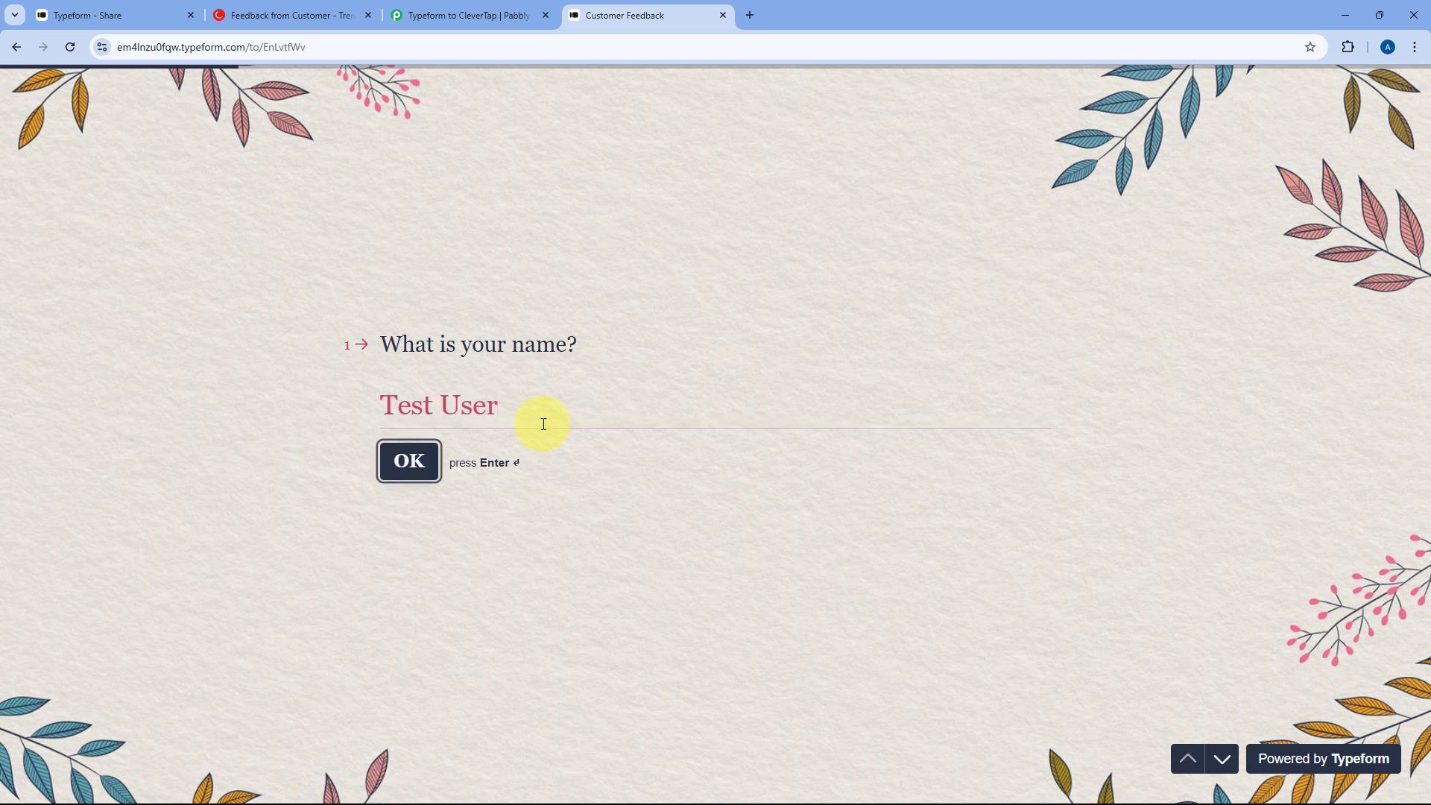
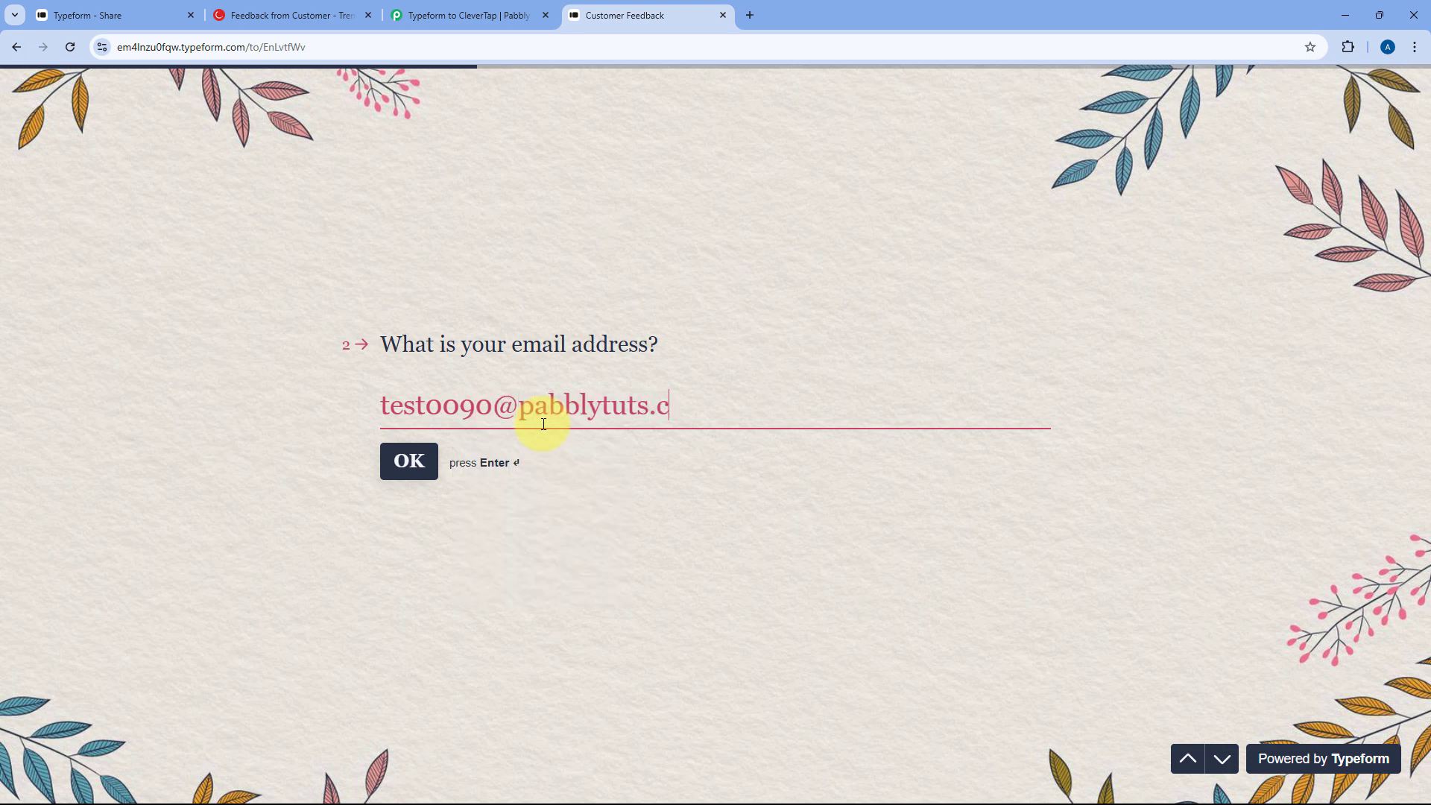
key("Return")
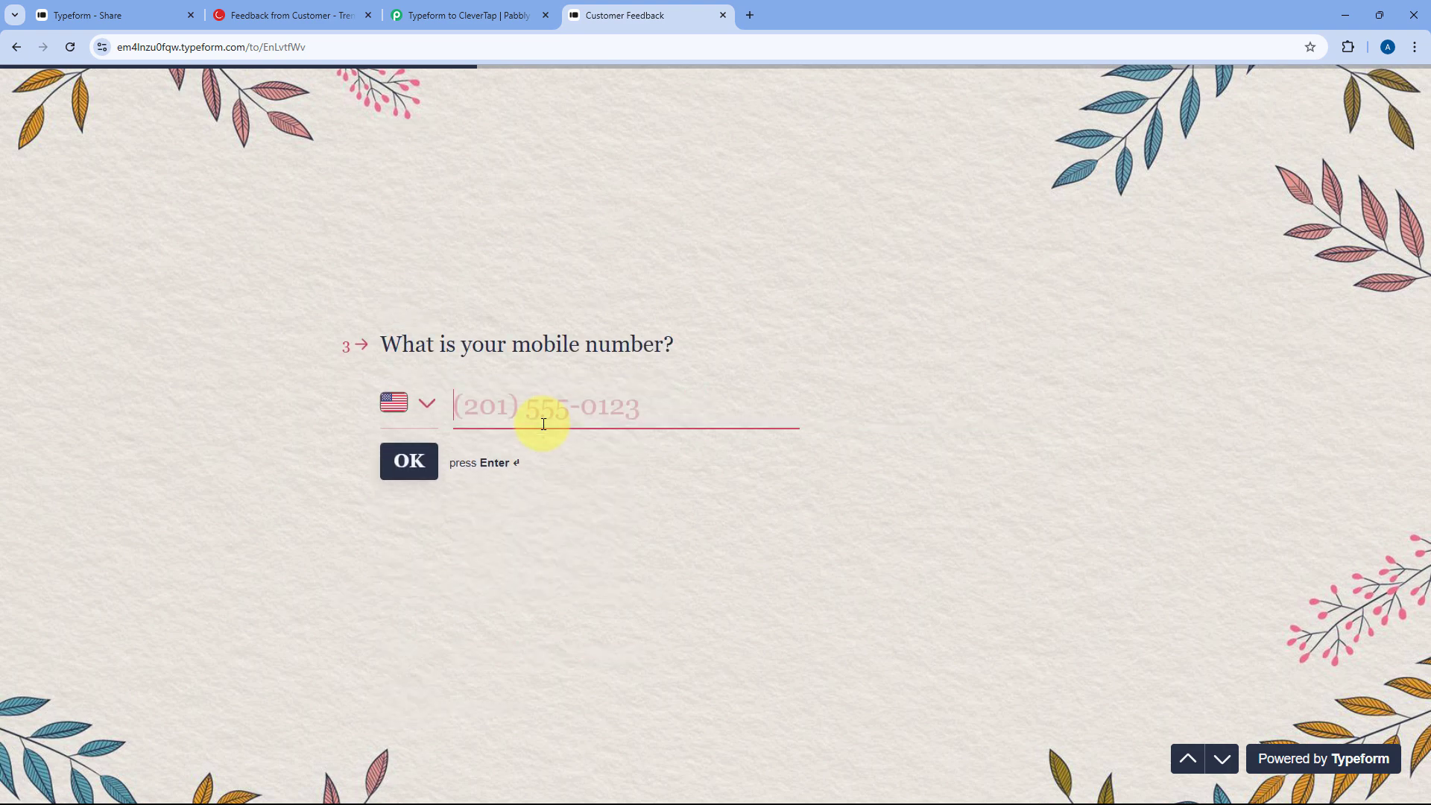
left_click(436, 421)
type("Indi")
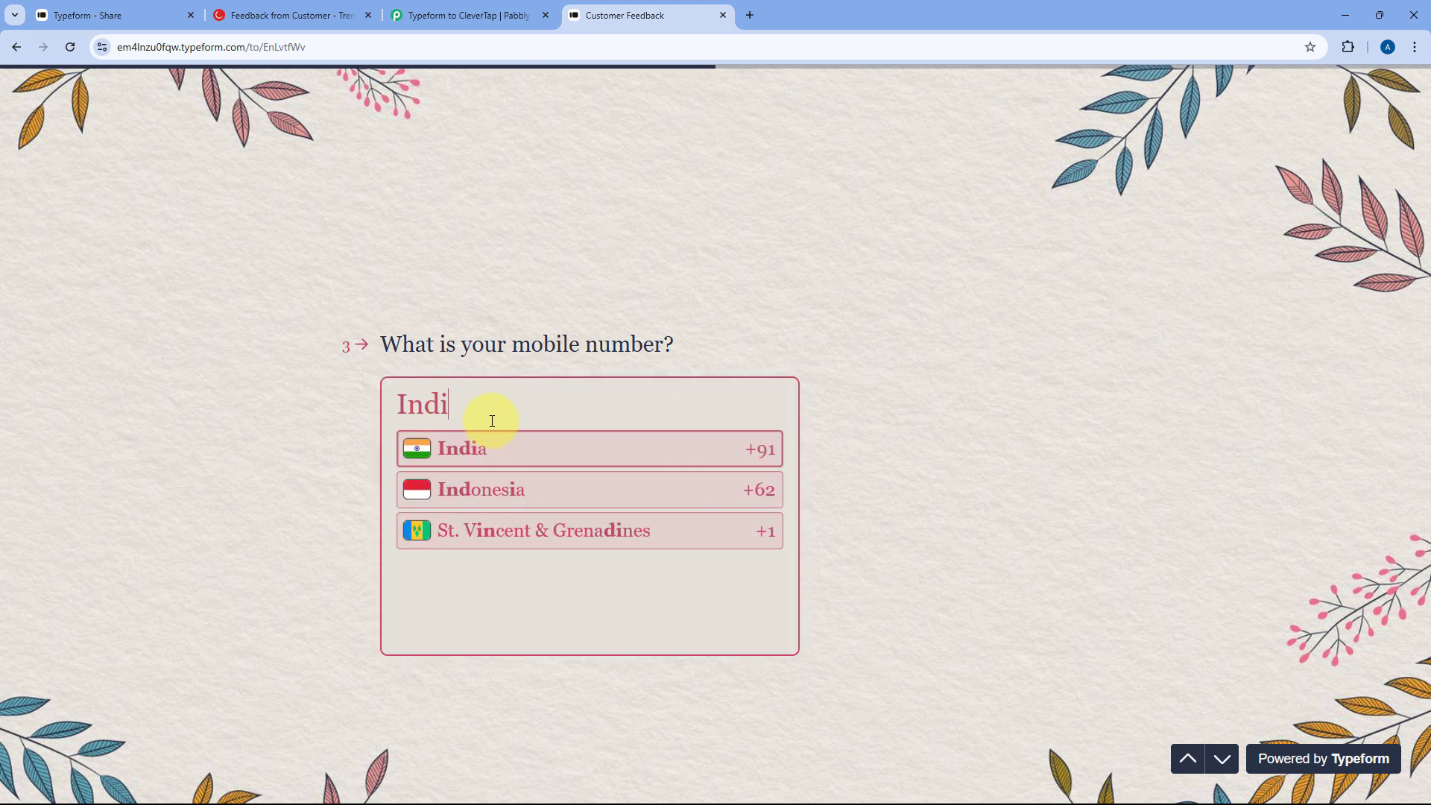
left_click(491, 436)
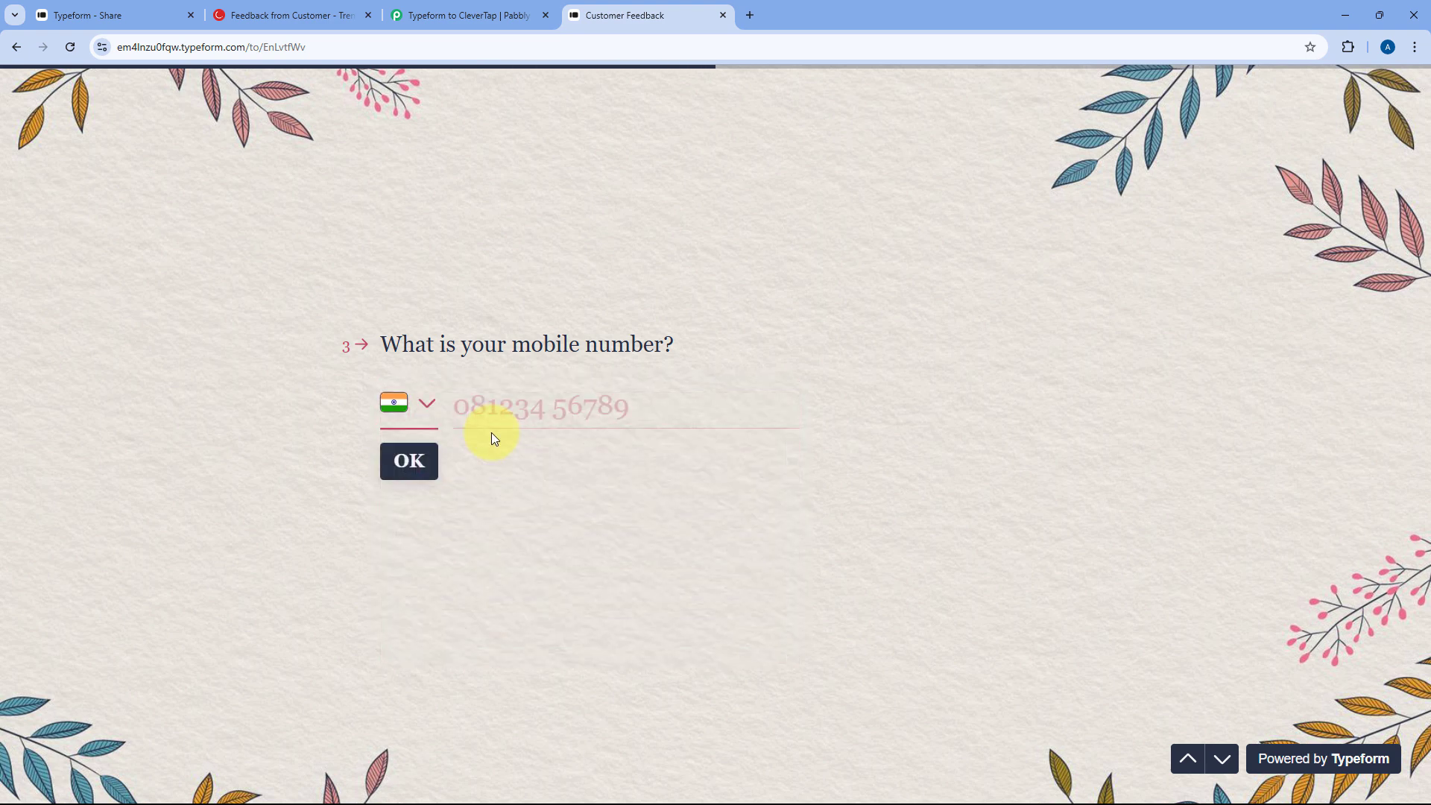
left_click(495, 402)
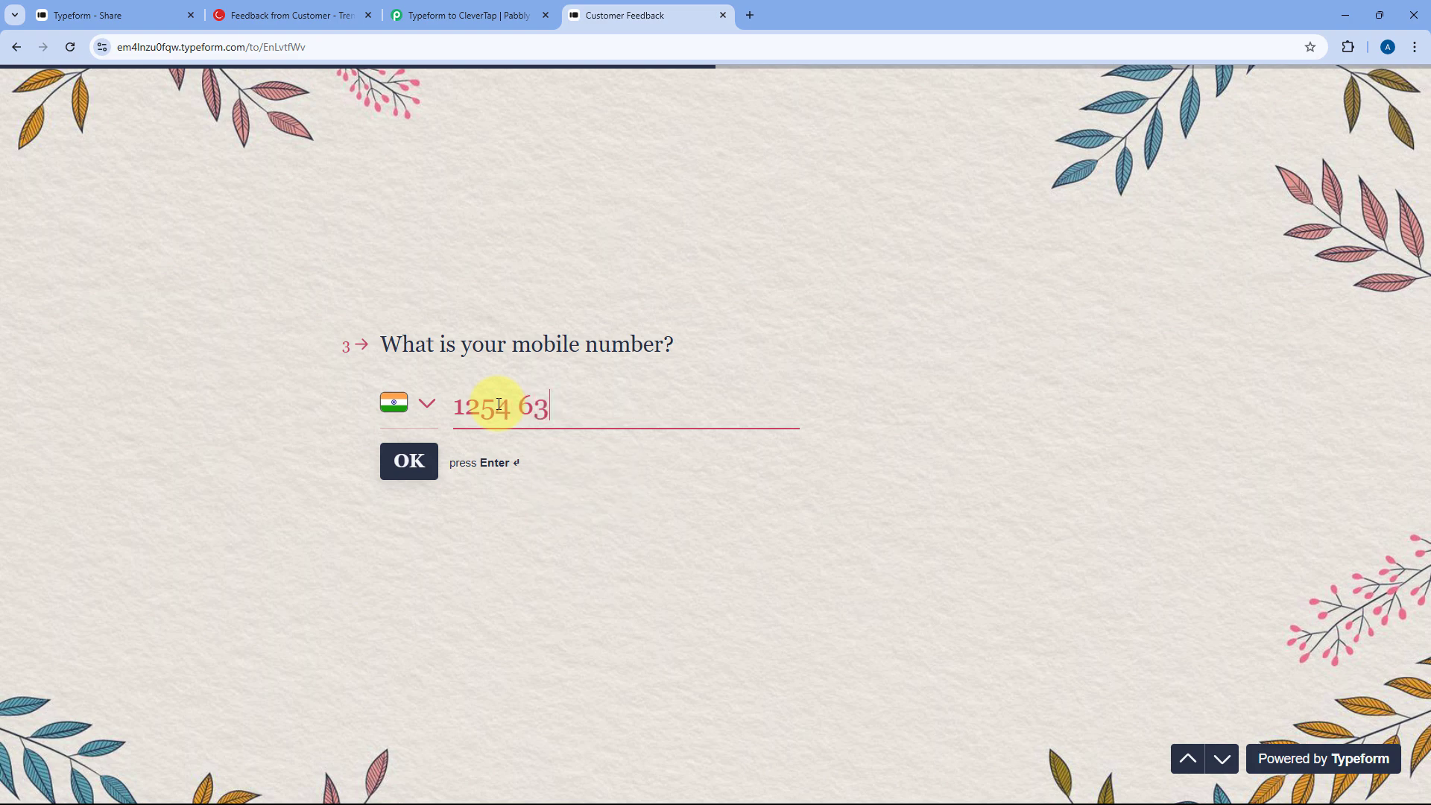
left_click(407, 470)
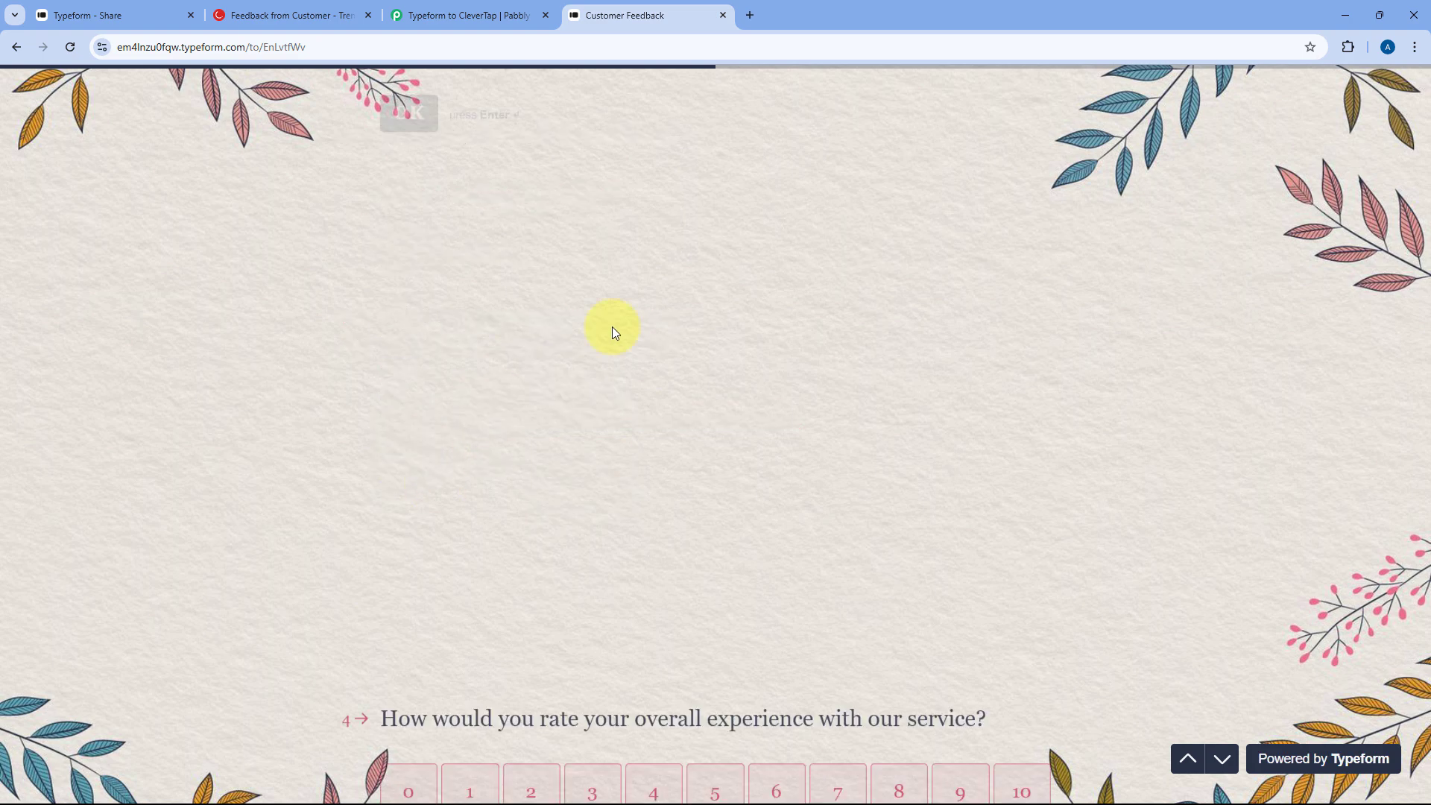
- Rate the experience 7, add a test comment, choose India as country and submit, then return to CleverTap
left_click(837, 400)
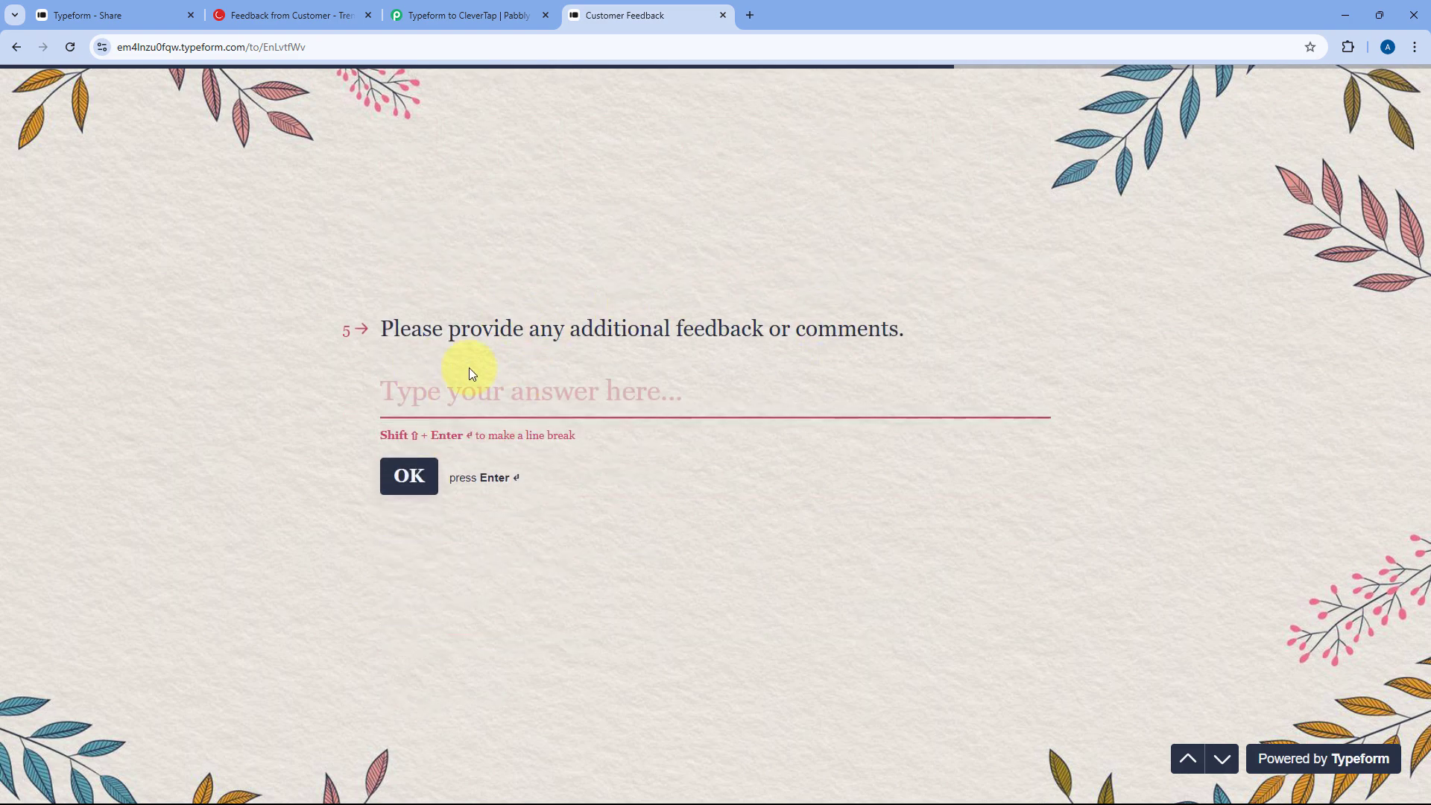
type("We are testing this automation.")
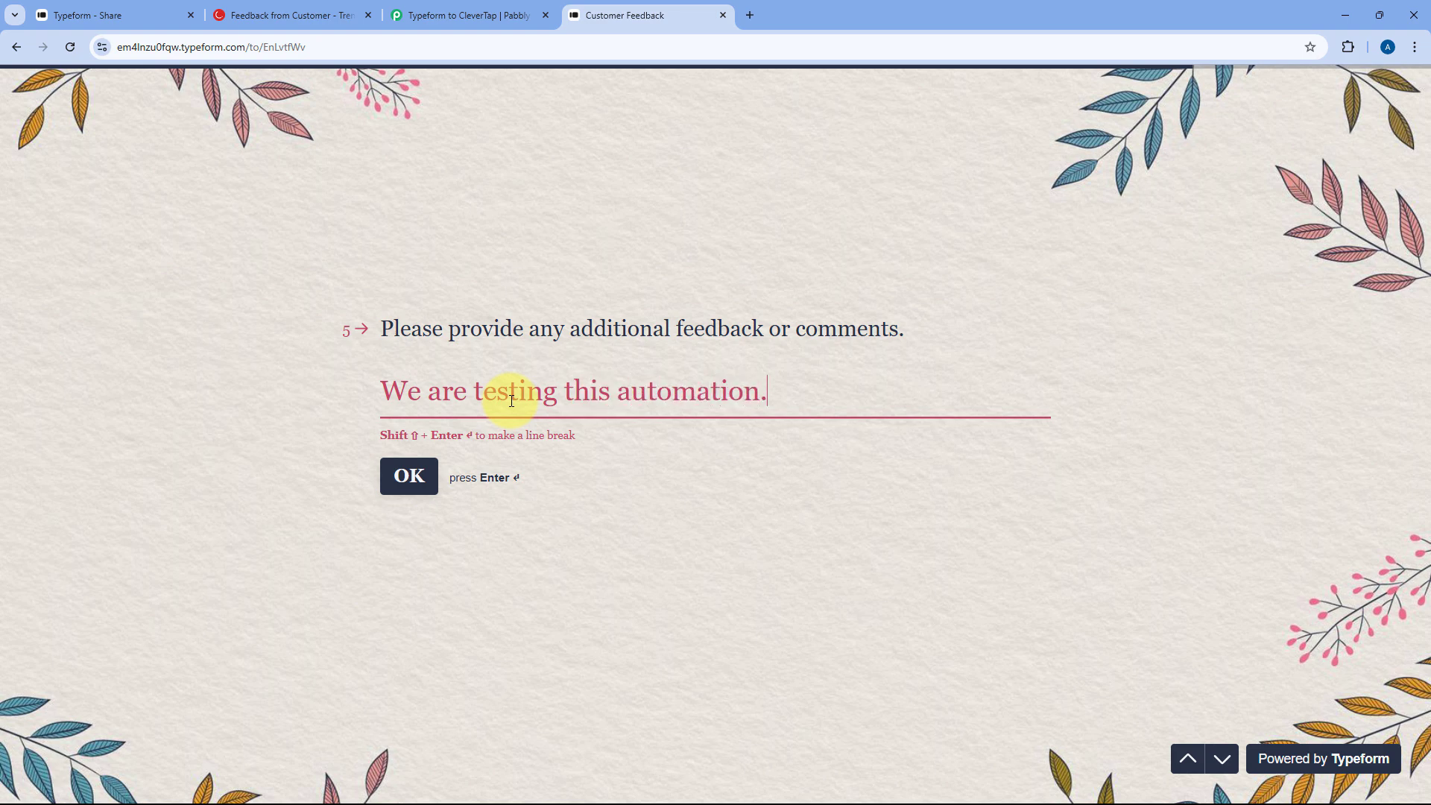
left_click(398, 486)
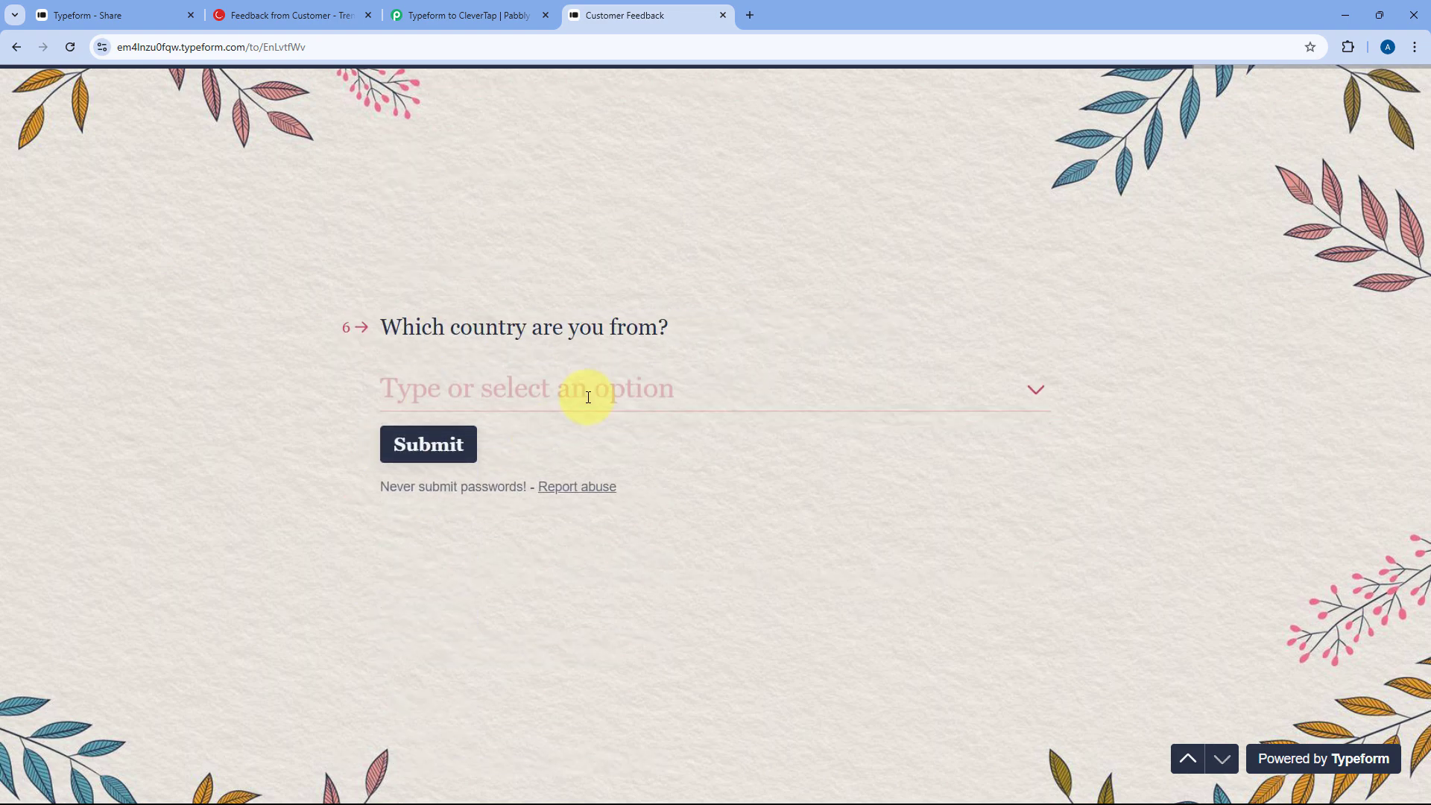
left_click(562, 403)
type("Indi")
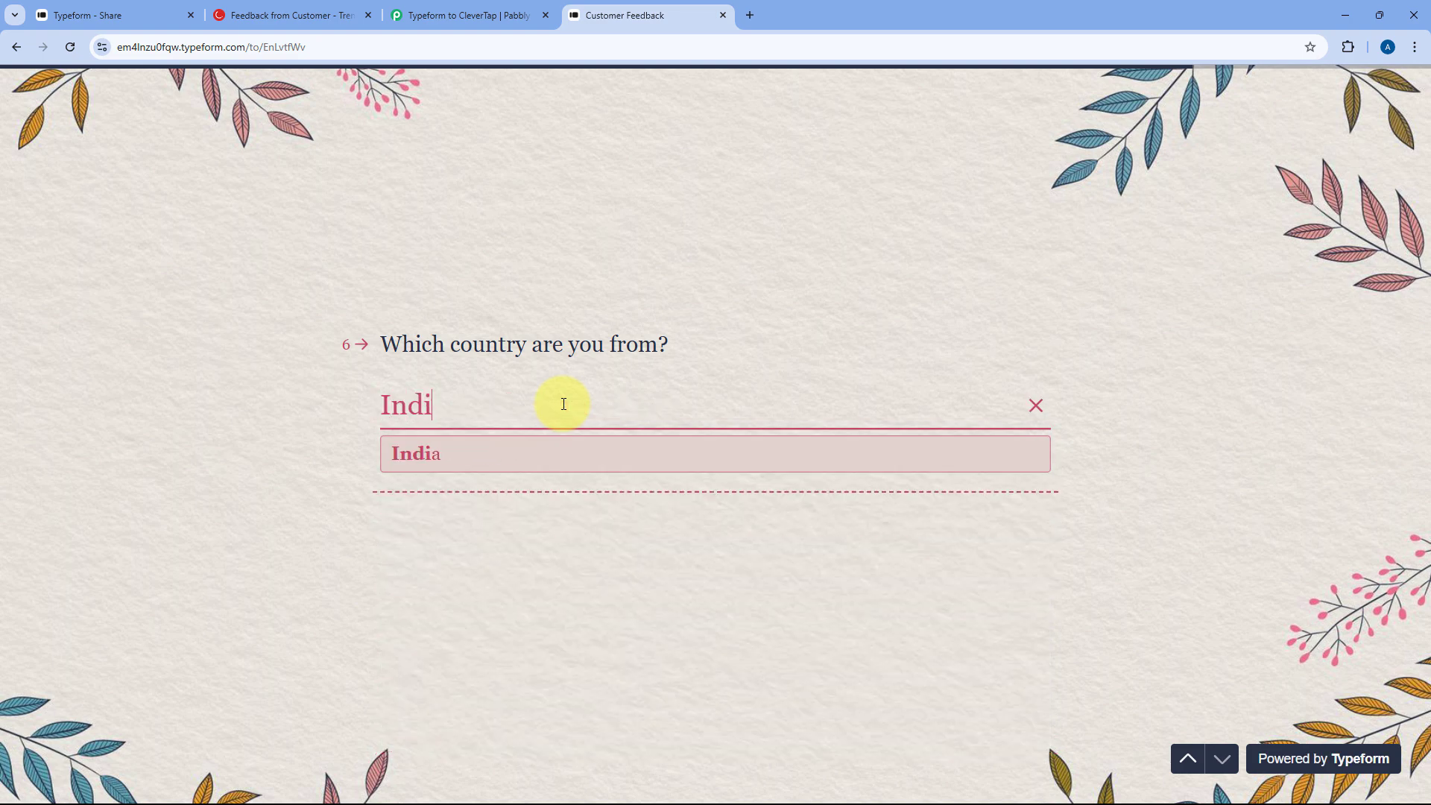
left_click(512, 450)
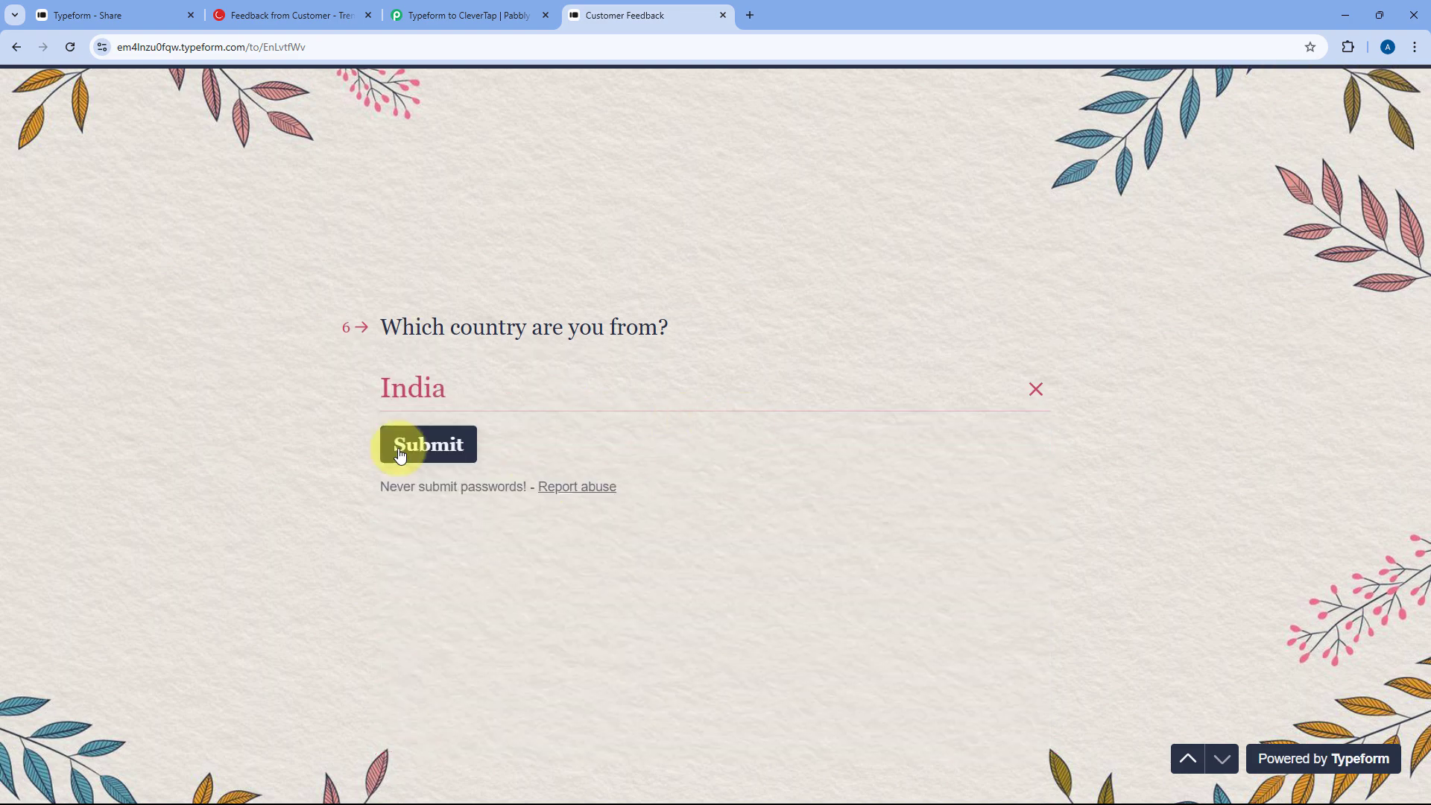
left_click(428, 445)
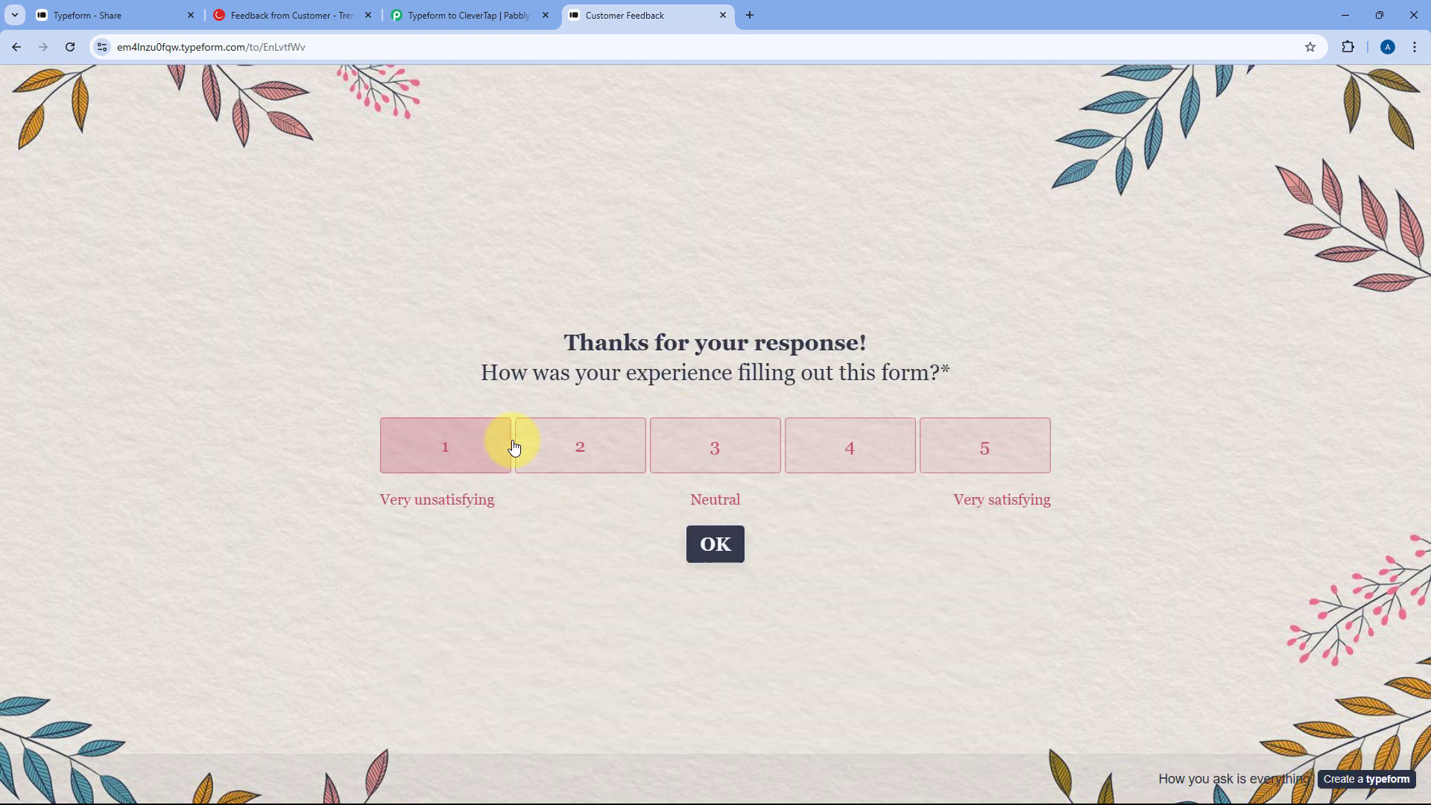
left_click(869, 441)
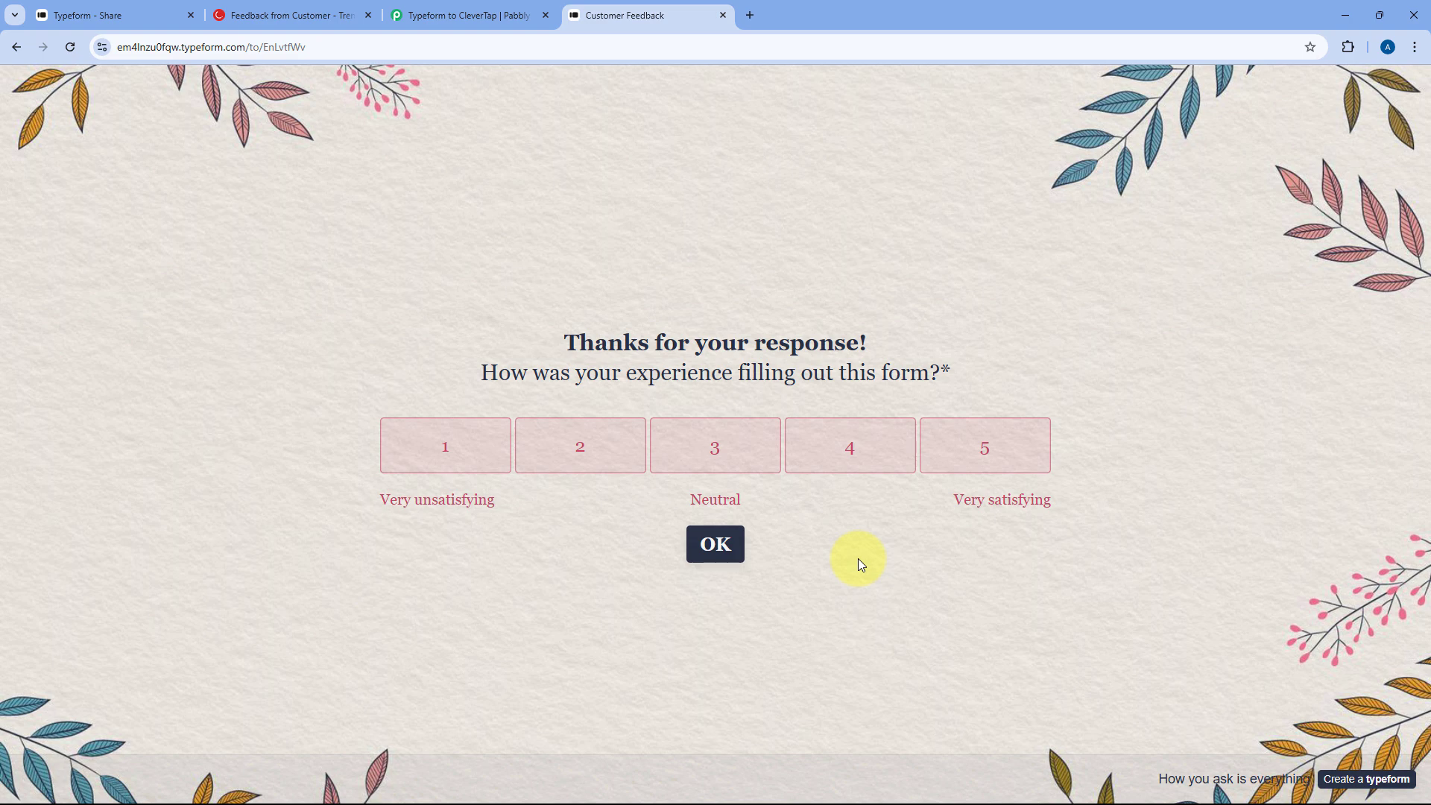
left_click(305, 13)
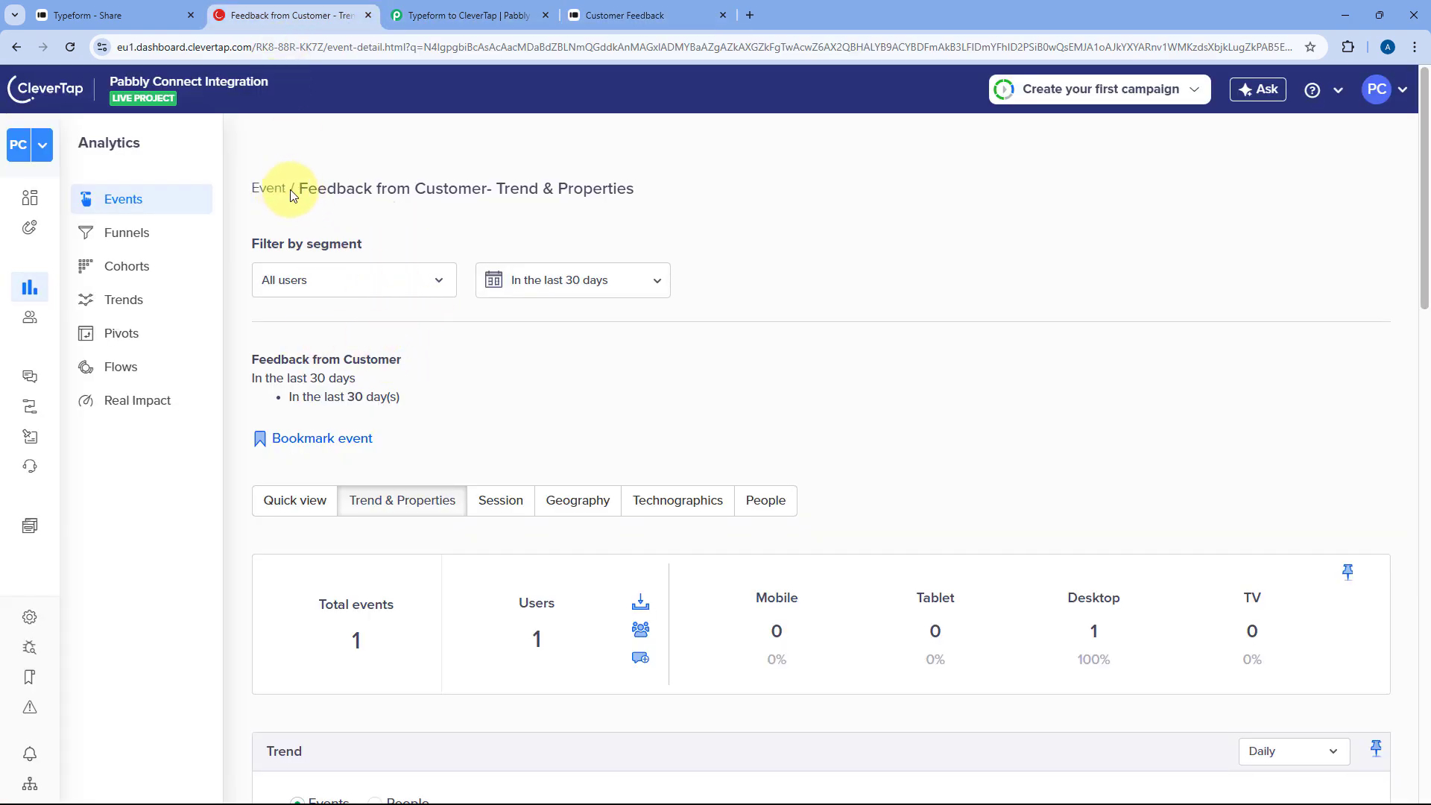
- Reload CleverTap, select Feedback from Customer via a 'Fee' search, and view its Trend & Properties
left_click(65, 49)
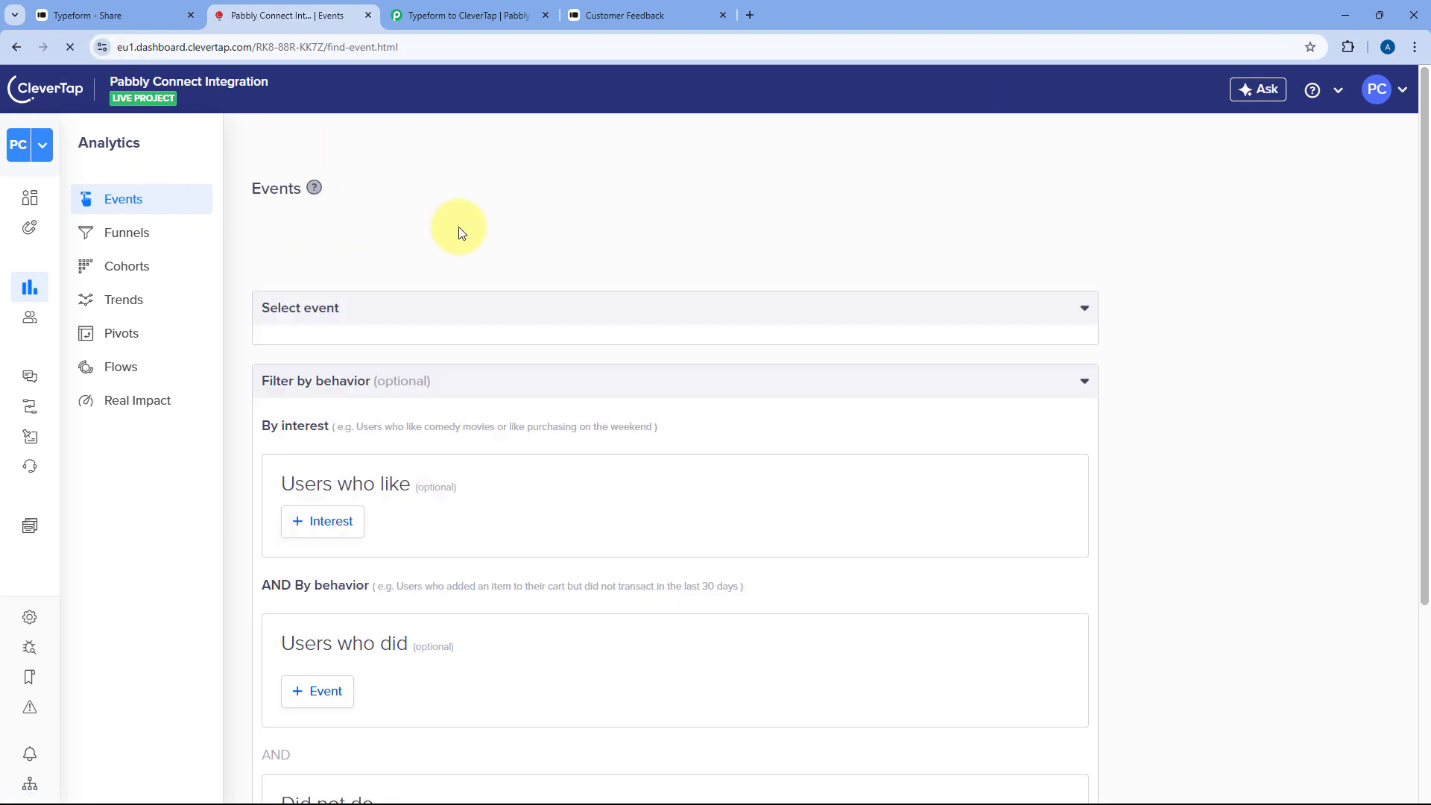
left_click(415, 435)
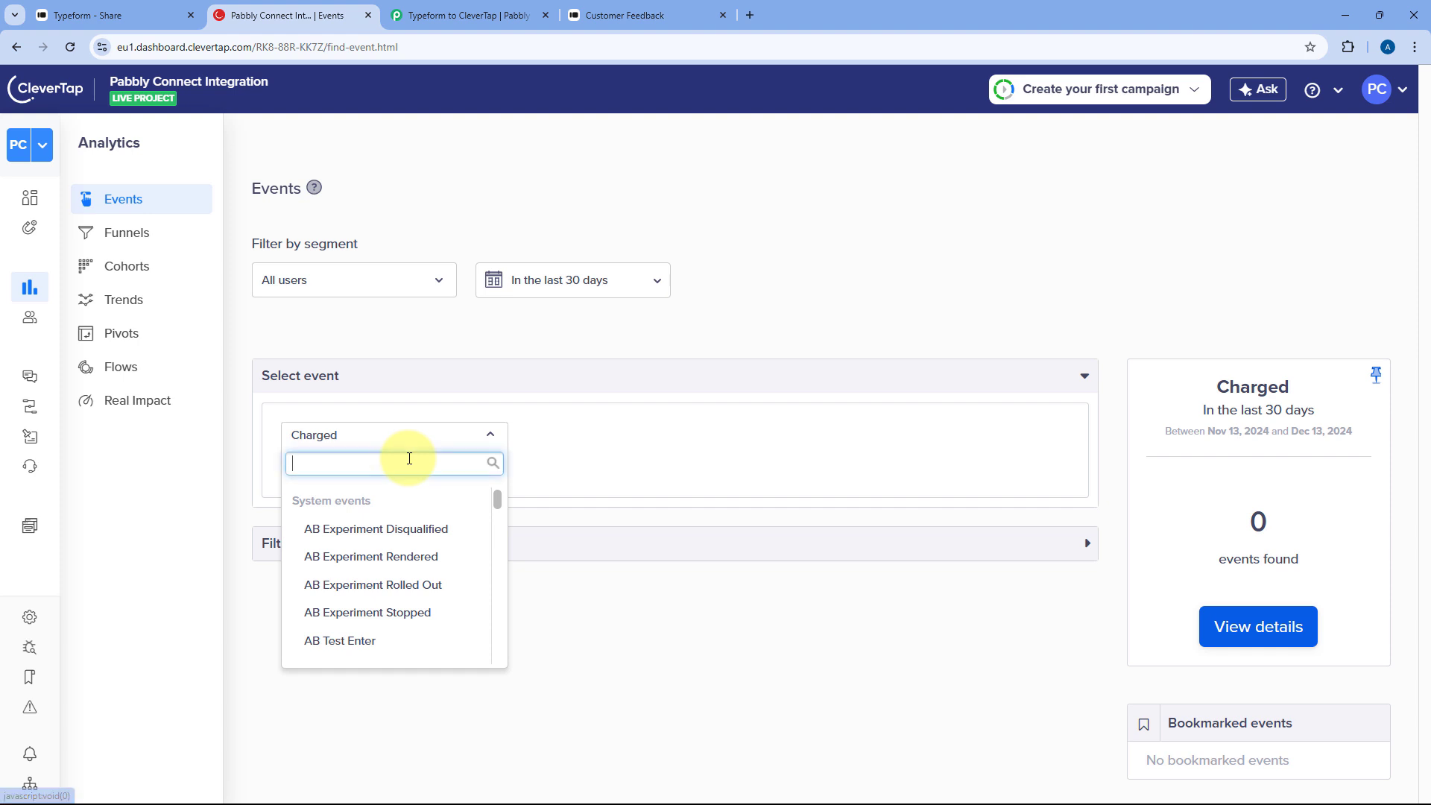
type("Fee")
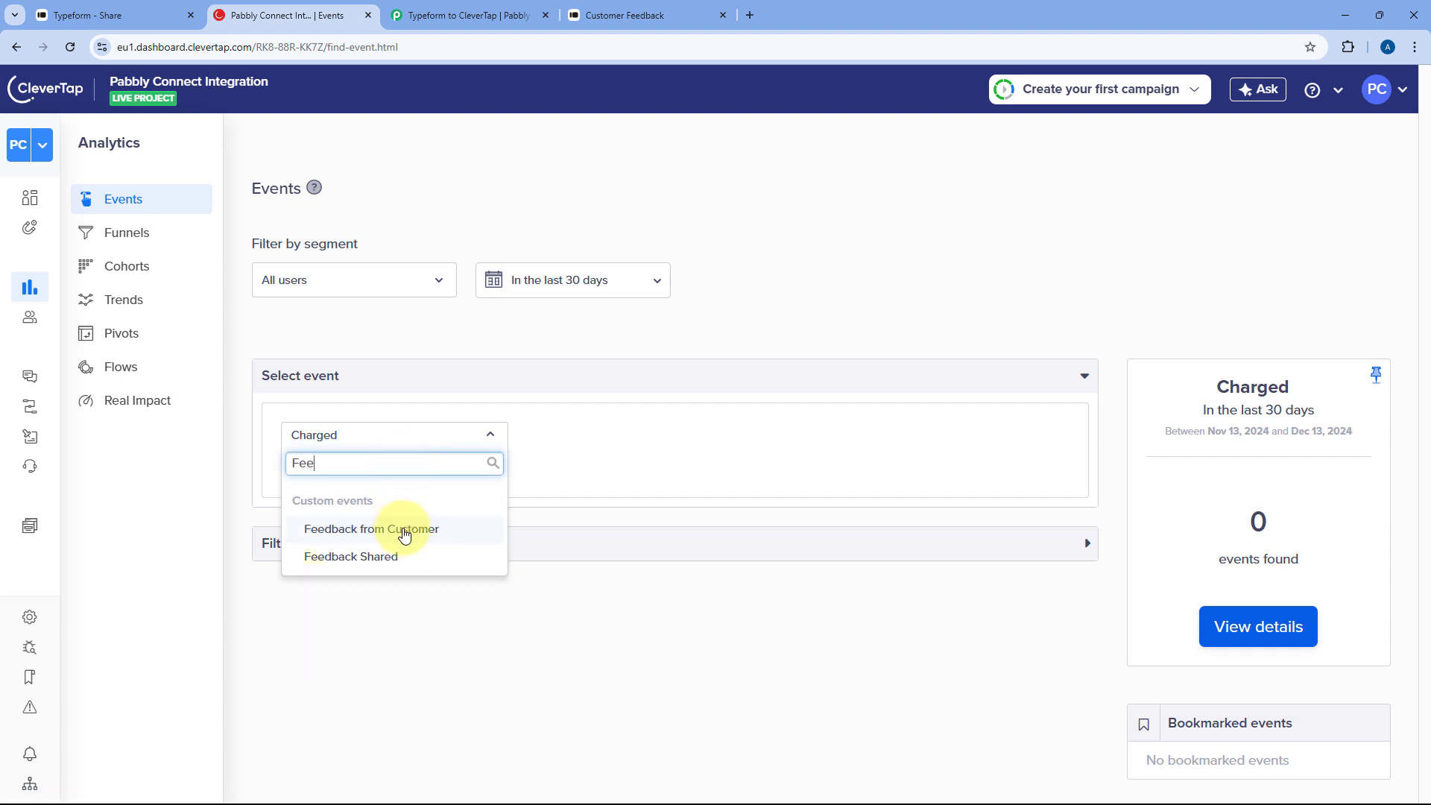
left_click(404, 530)
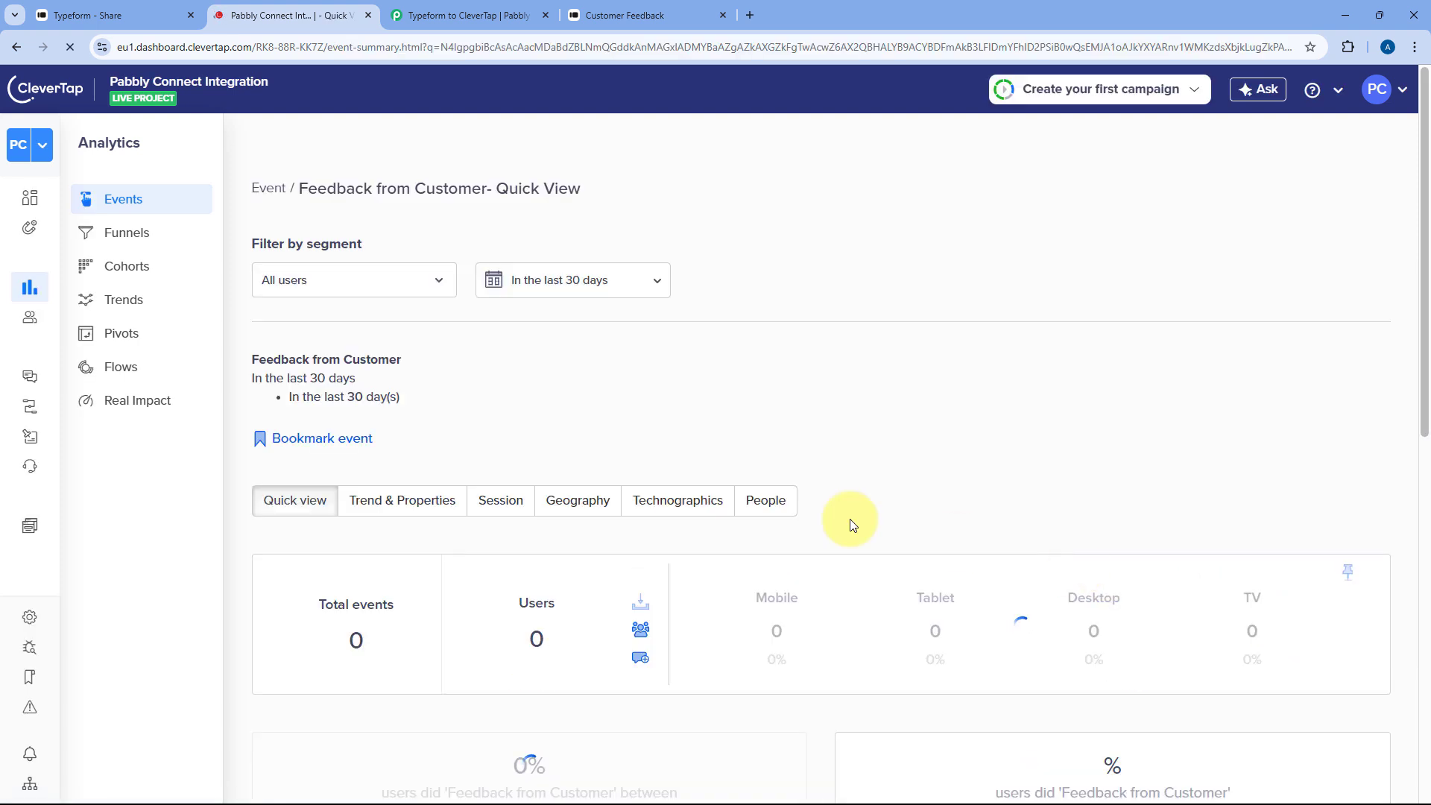
left_click(406, 497)
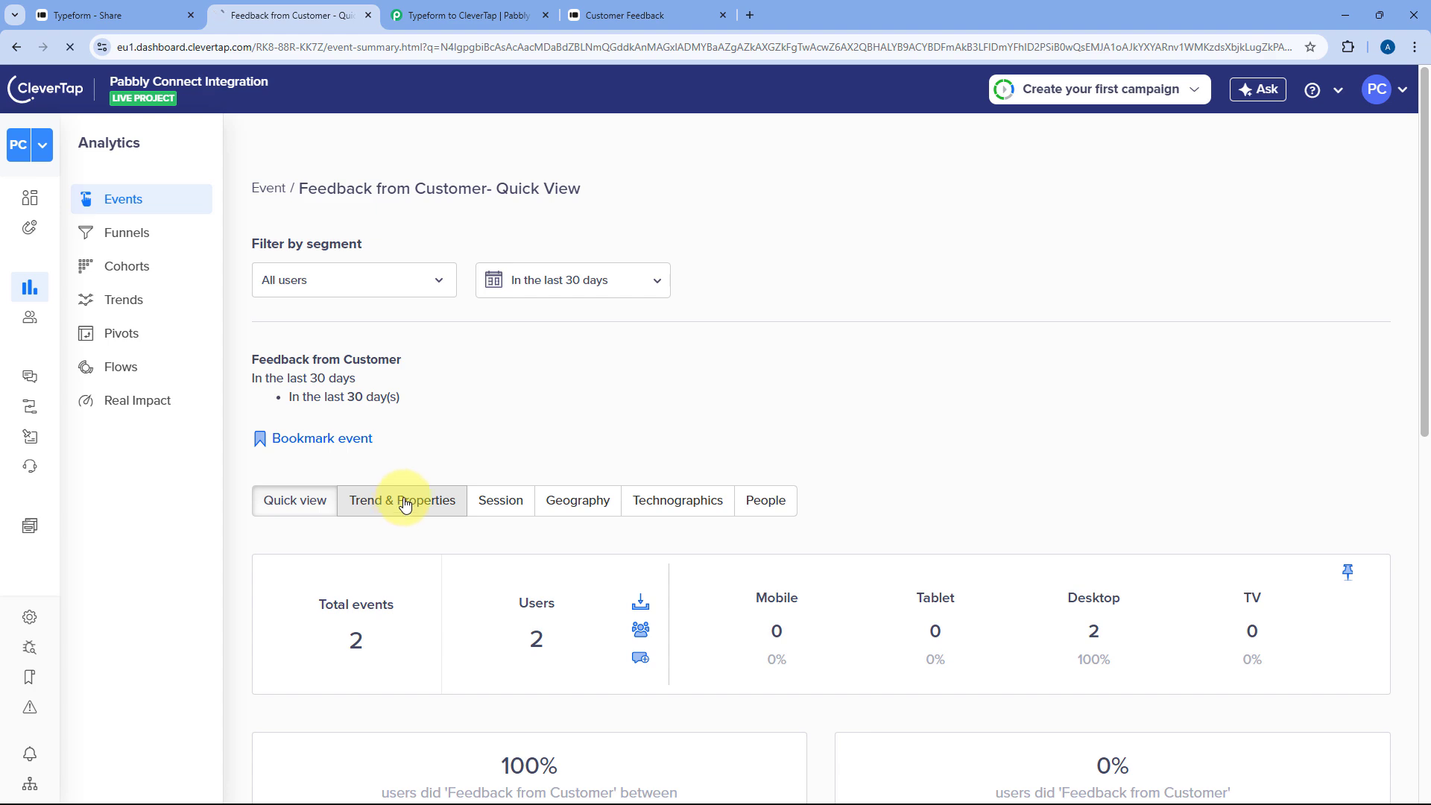
scroll(511, 415, "down", 8)
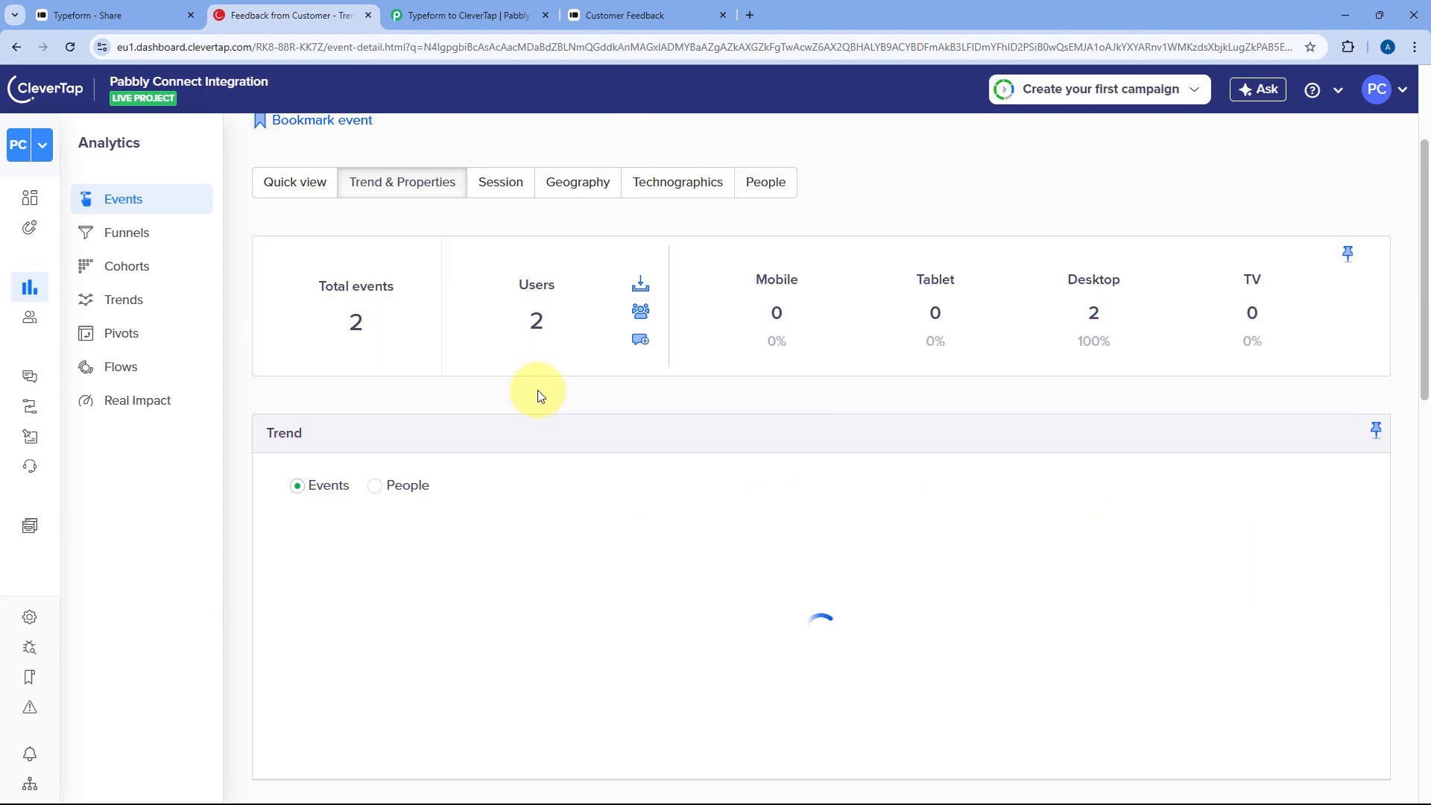
scroll(484, 358, "down", 2)
- Break the Feedback from Customer event chart down by the Email property
left_click(457, 343)
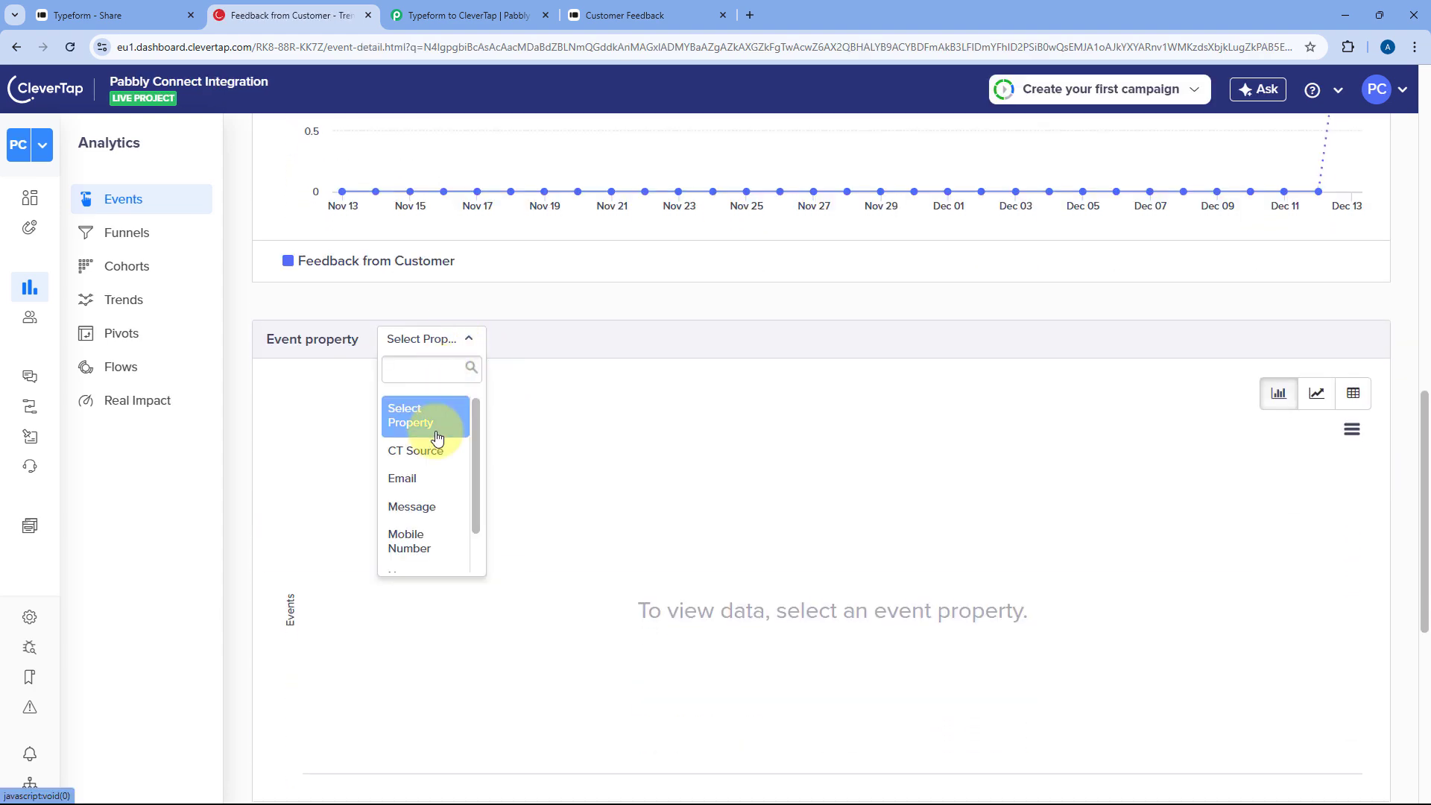
left_click(470, 480)
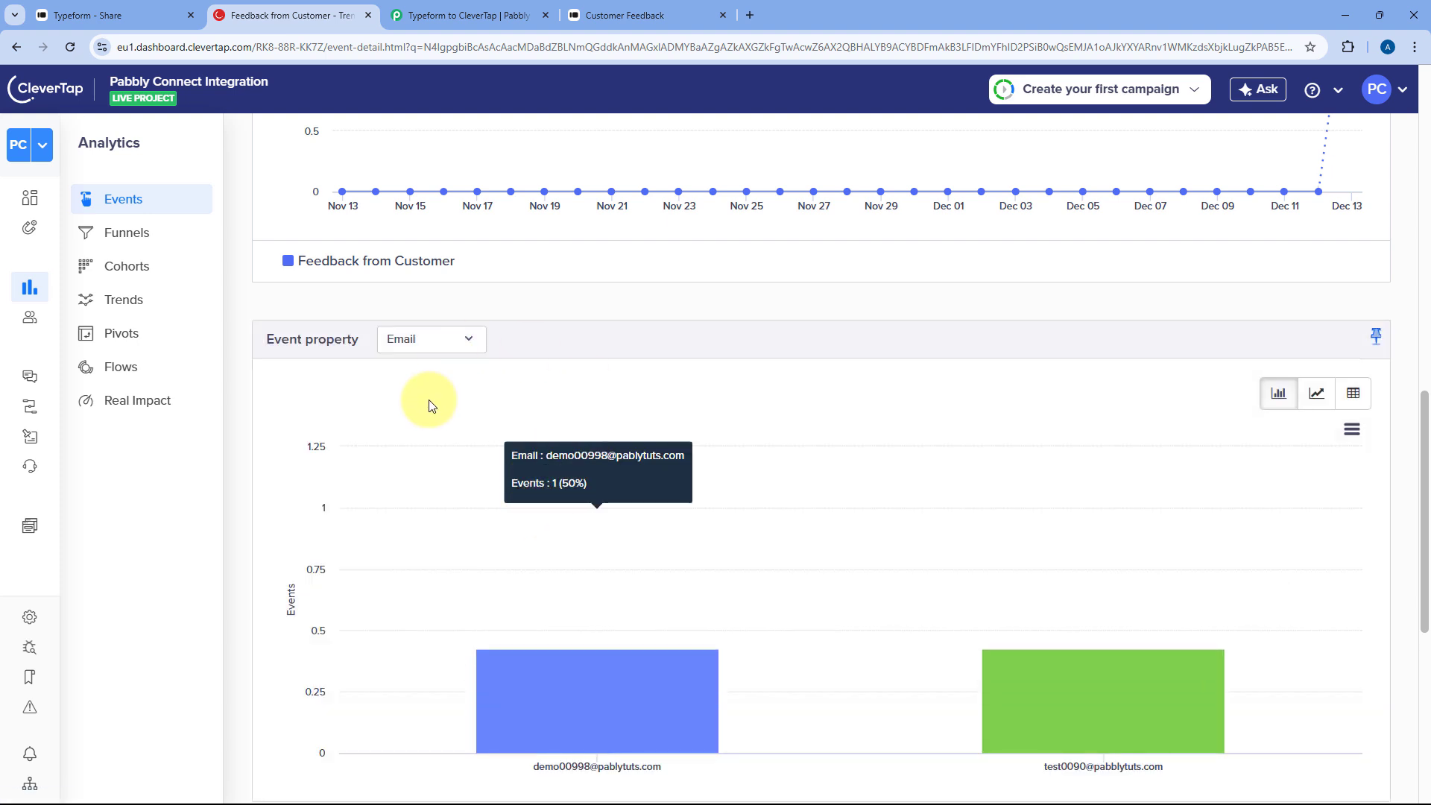
scroll(653, 661, "down", 1)
scroll(653, 662, "down", 1)
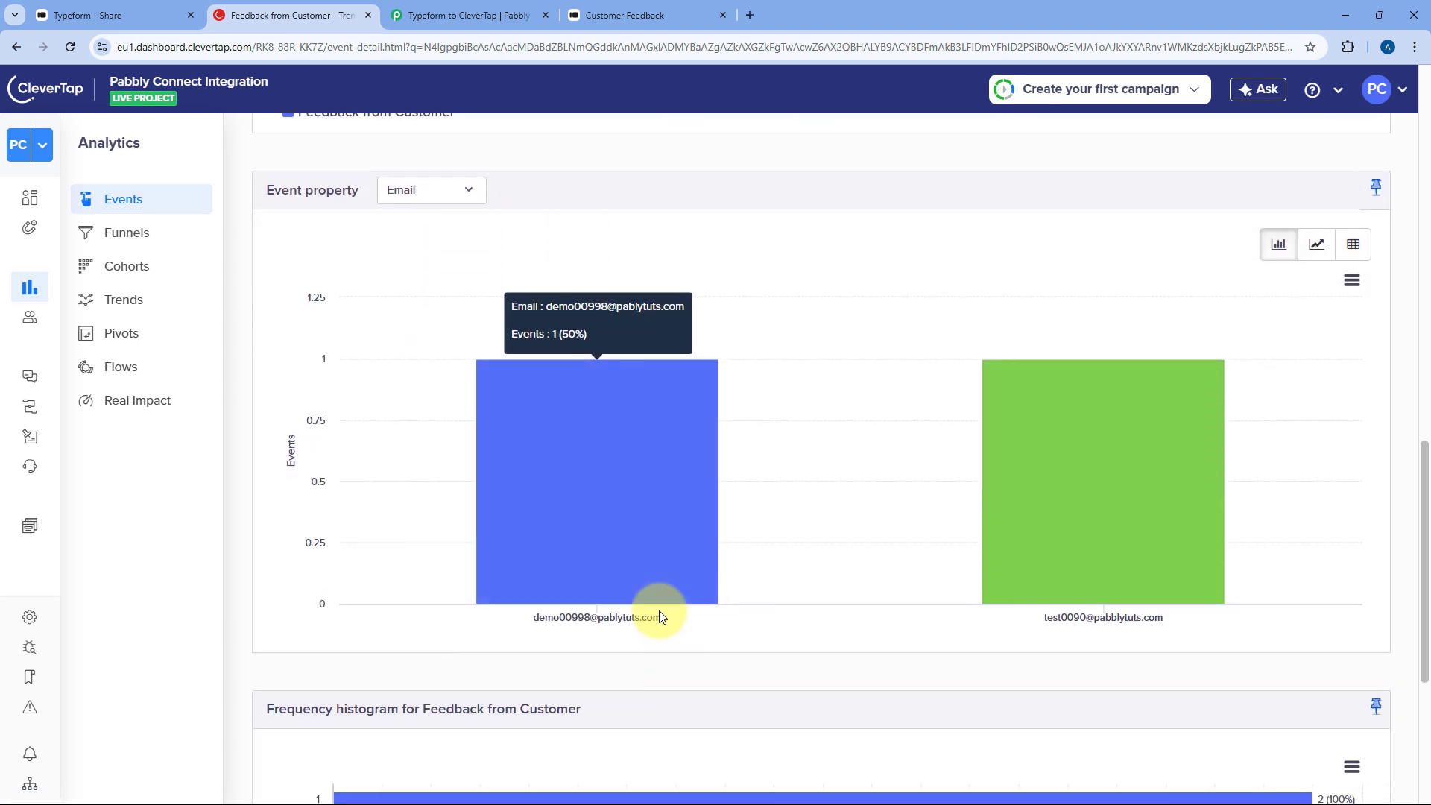
- Break the events down by User Rating instead, showing ratings 7 and 9, then return to Pabbly Connect
mouse_move(1070, 578)
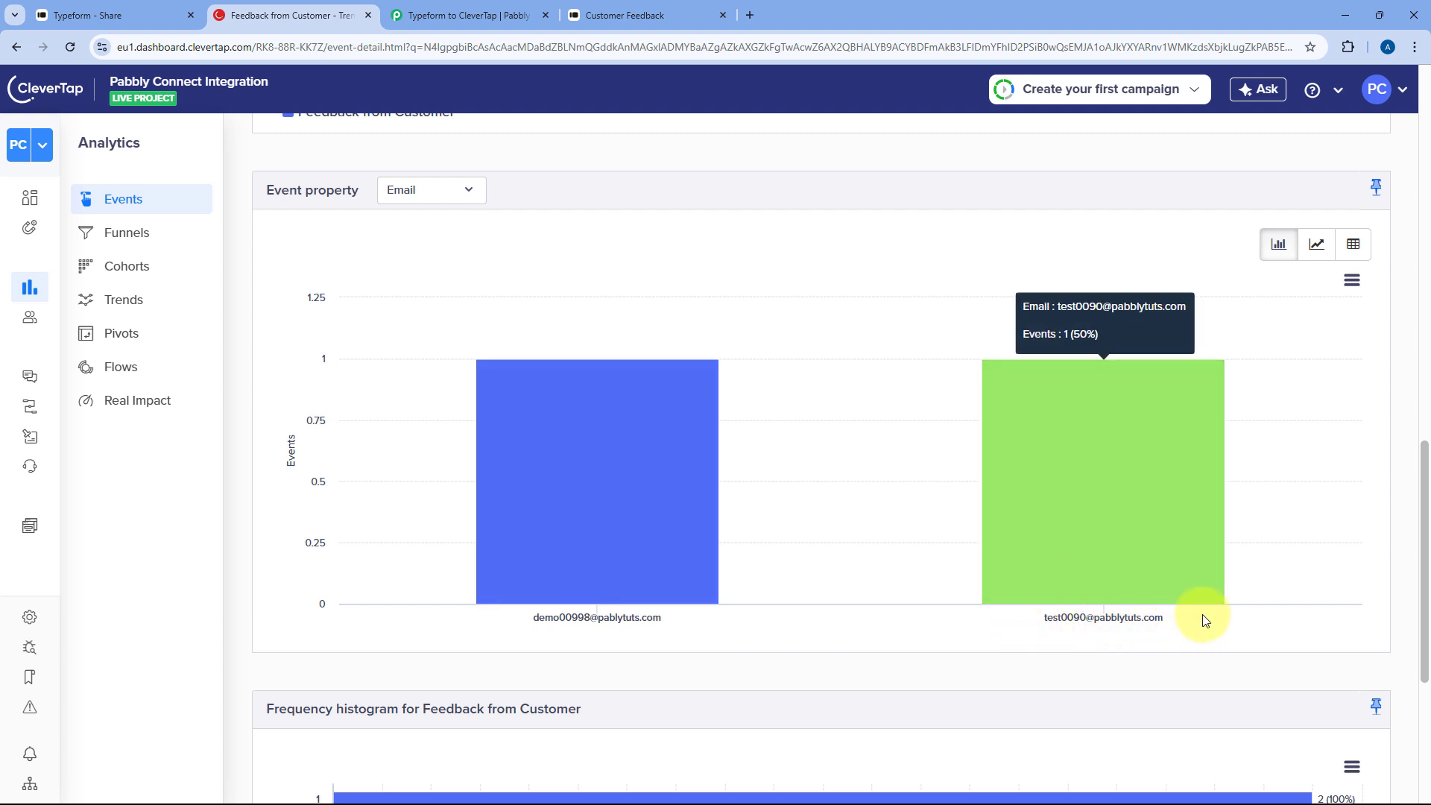
left_click(442, 196)
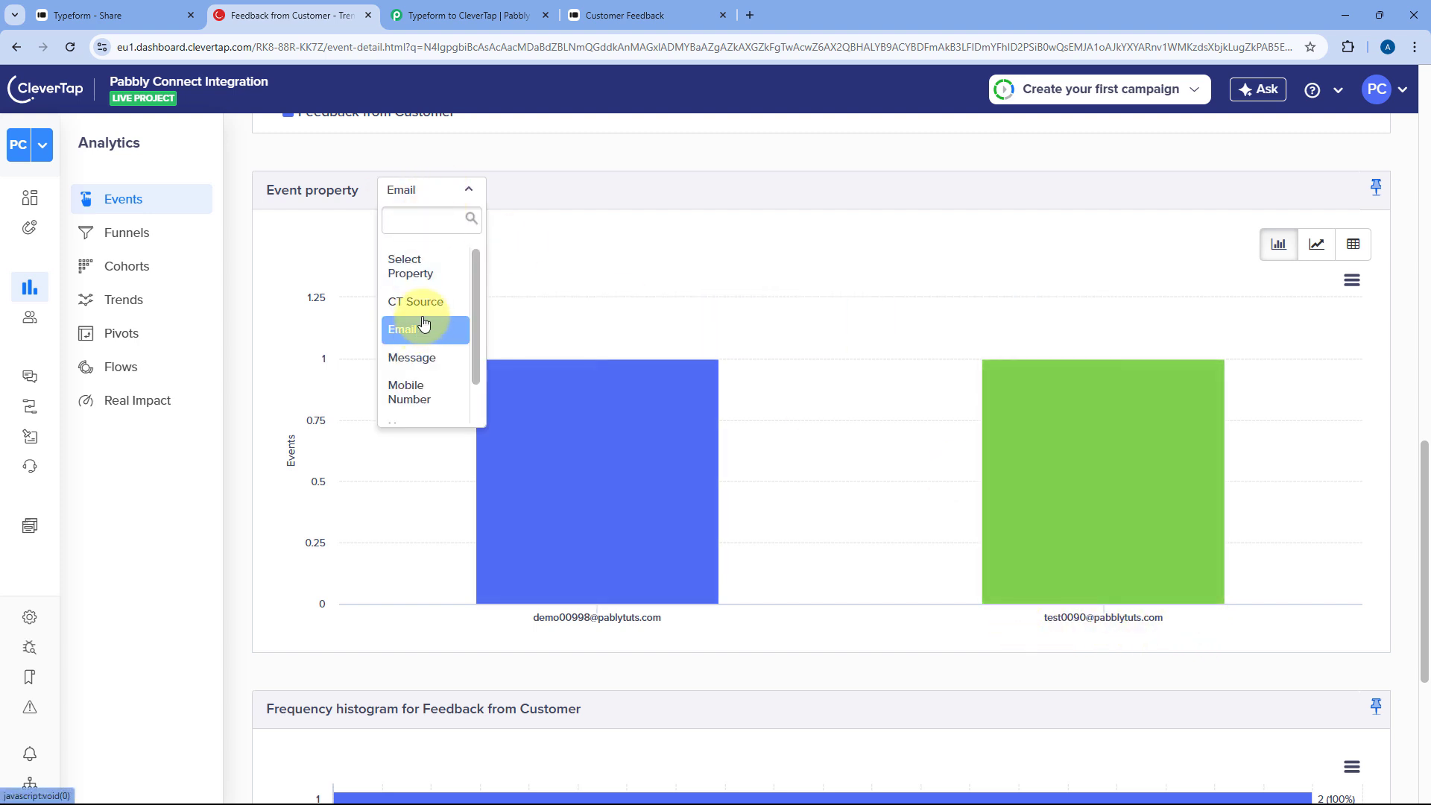
scroll(421, 321, "down", 1)
left_click(429, 411)
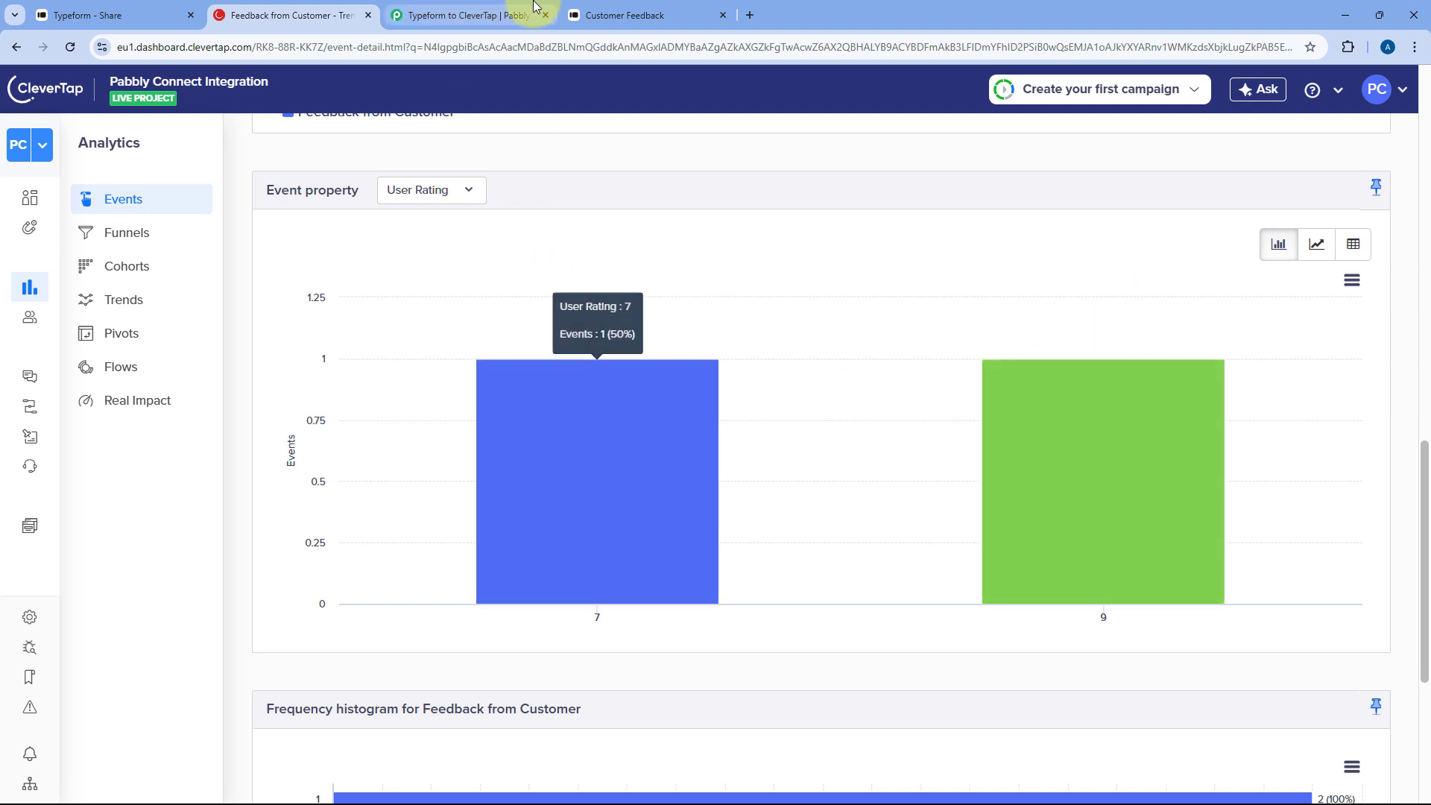
left_click(507, 15)
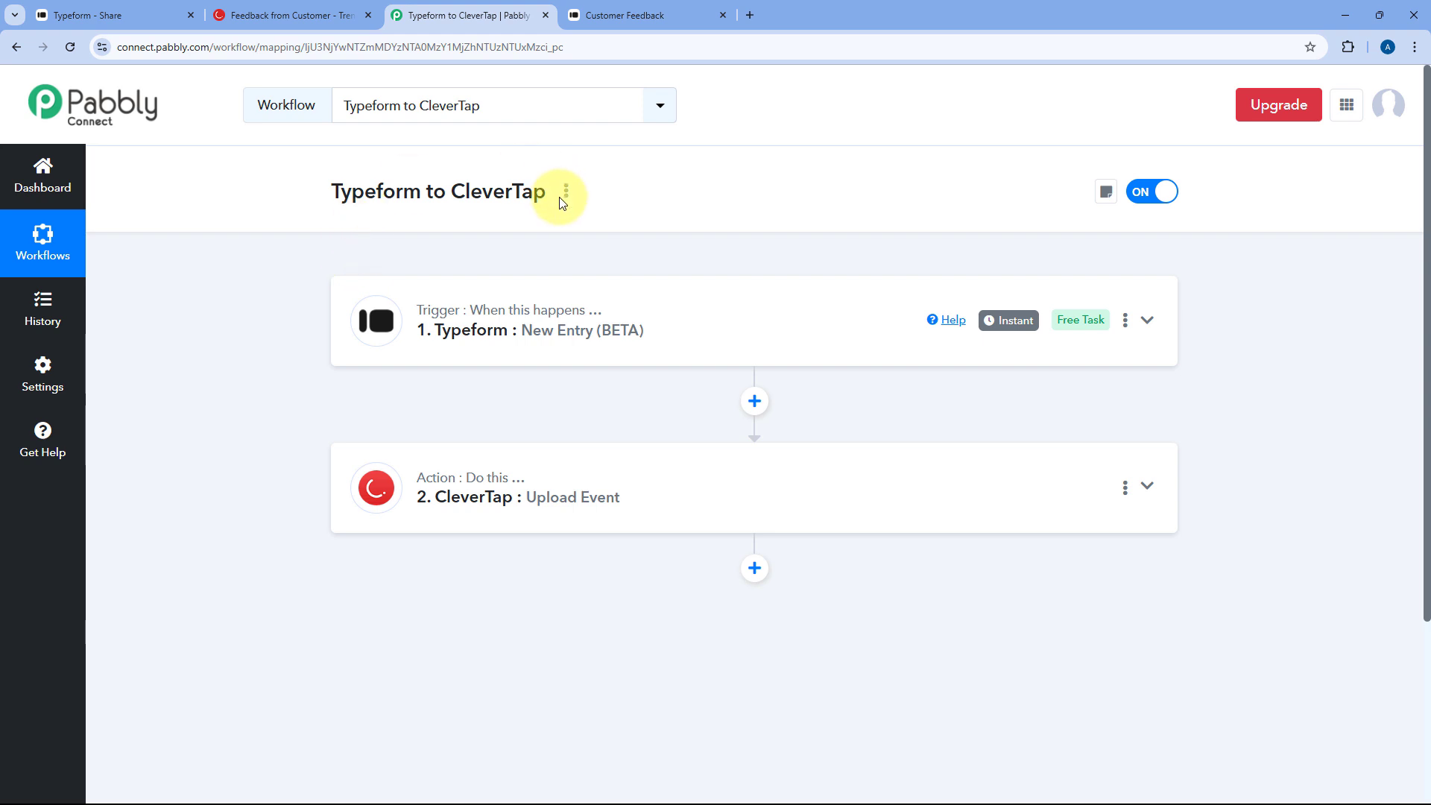